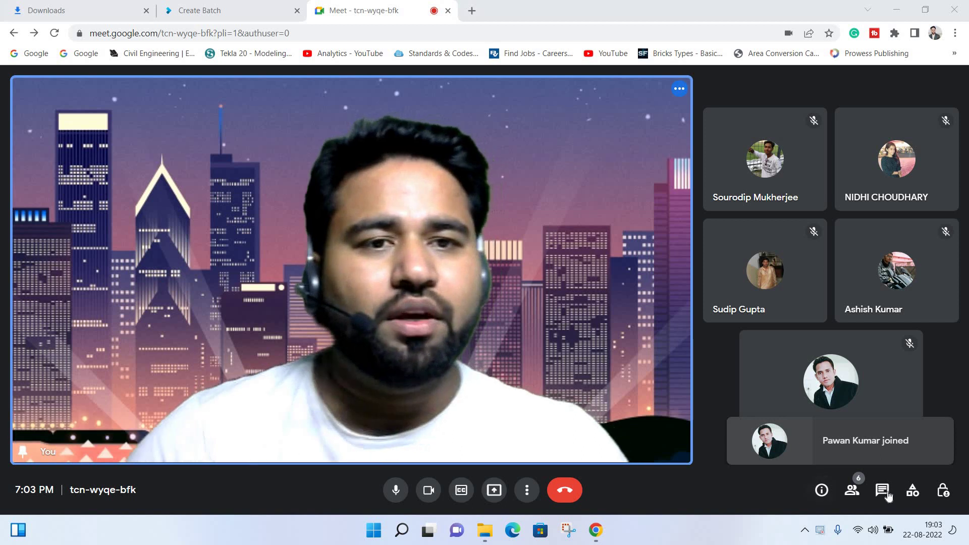
# - Check the Meet call's chat and participant list, then dismiss the presenting options
pyautogui.click(875, 492)
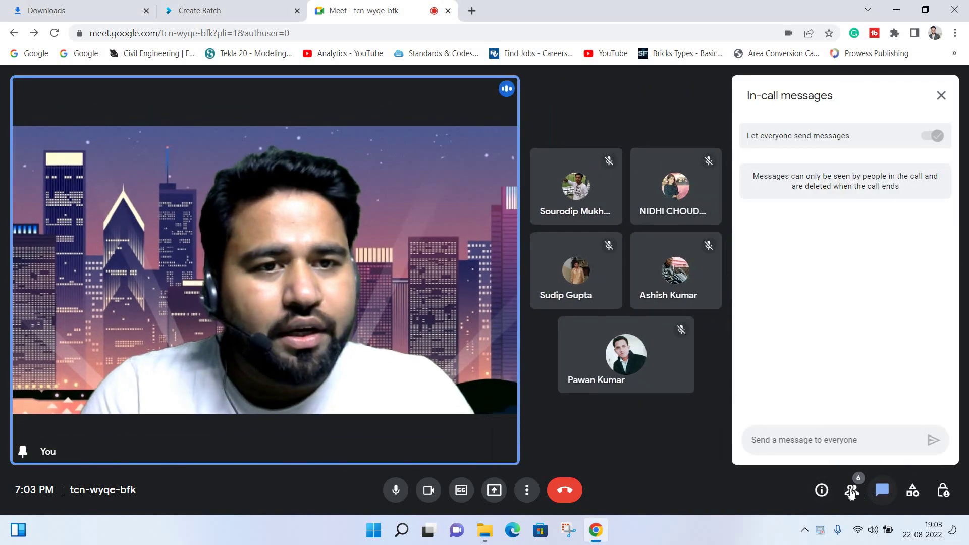
pyautogui.click(852, 489)
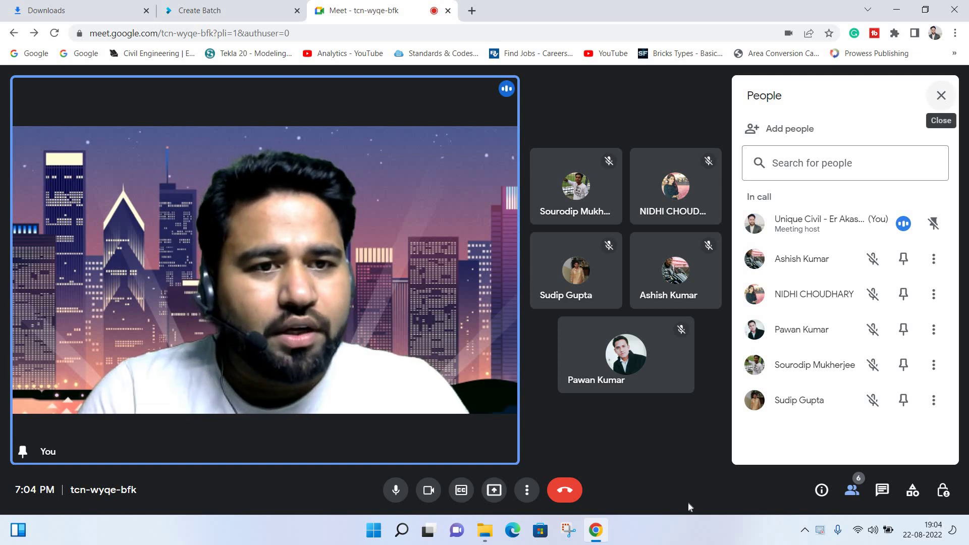
pyautogui.click(941, 97)
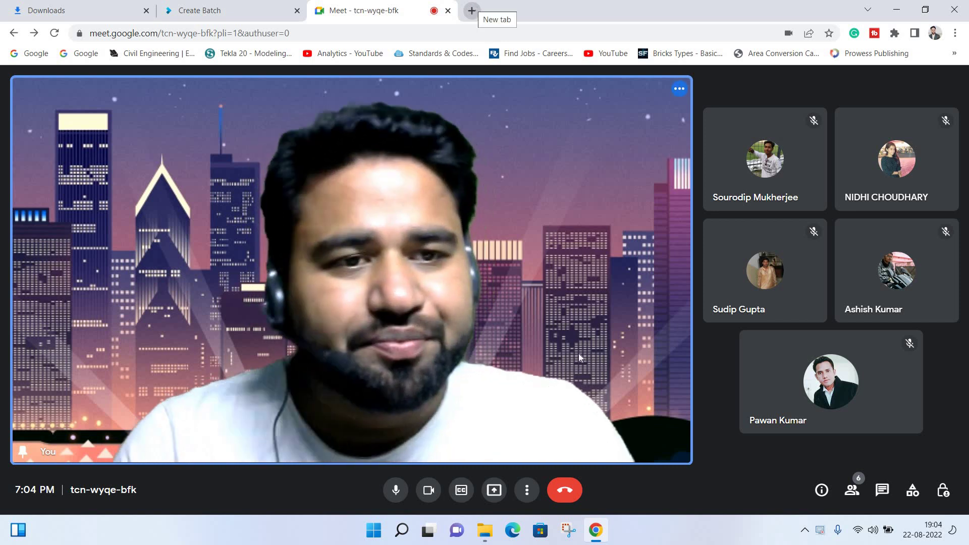
pyautogui.click(881, 491)
pyautogui.hotkey('ctrl', 'alt', 'c')
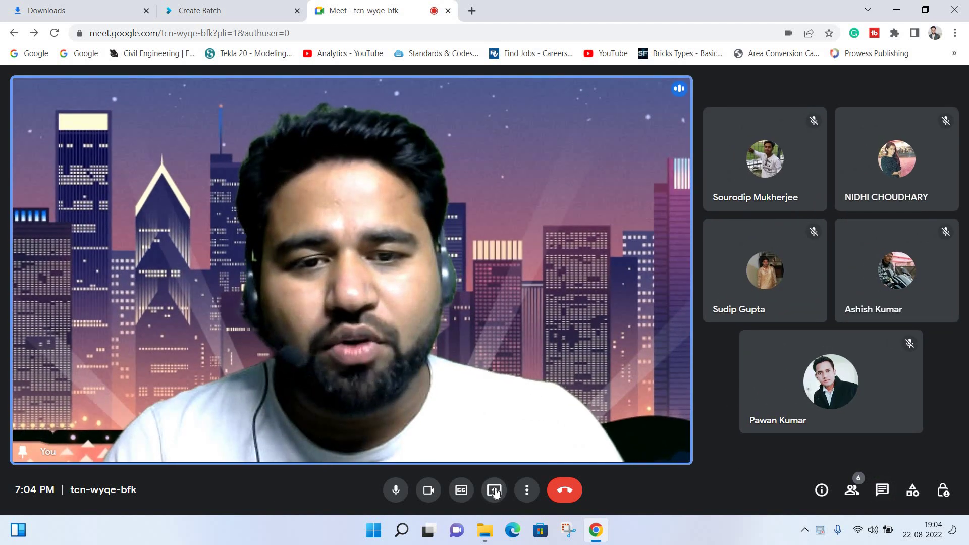
pyautogui.press('Return')
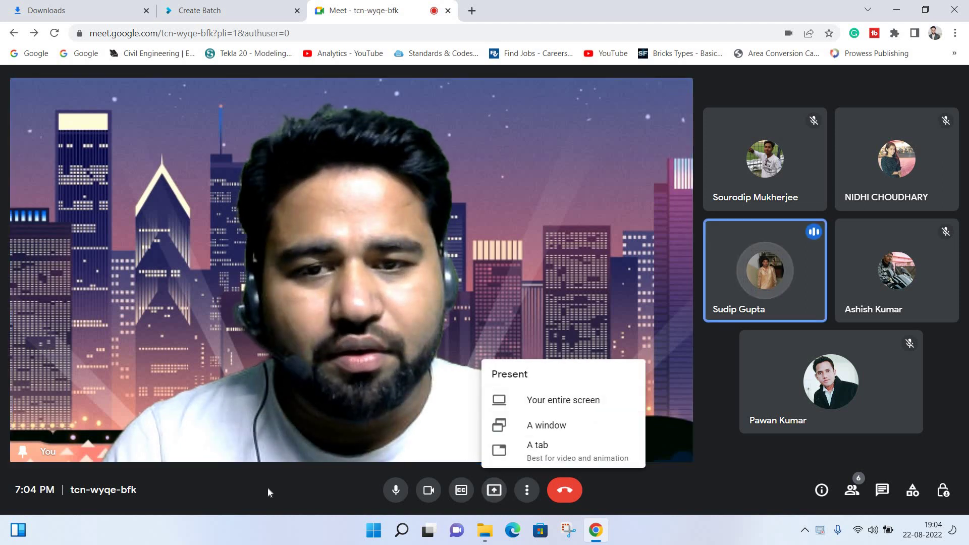
pyautogui.press('Escape')
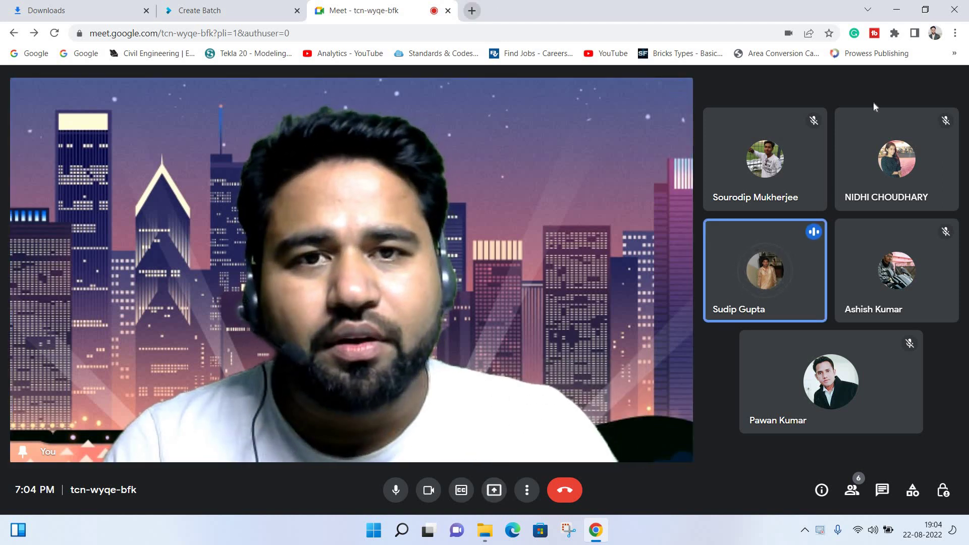
# - Open Gmail in a new tab, switch to the other Google account, and close the original inbox tab
pyautogui.hotkey('ctrl', 't')
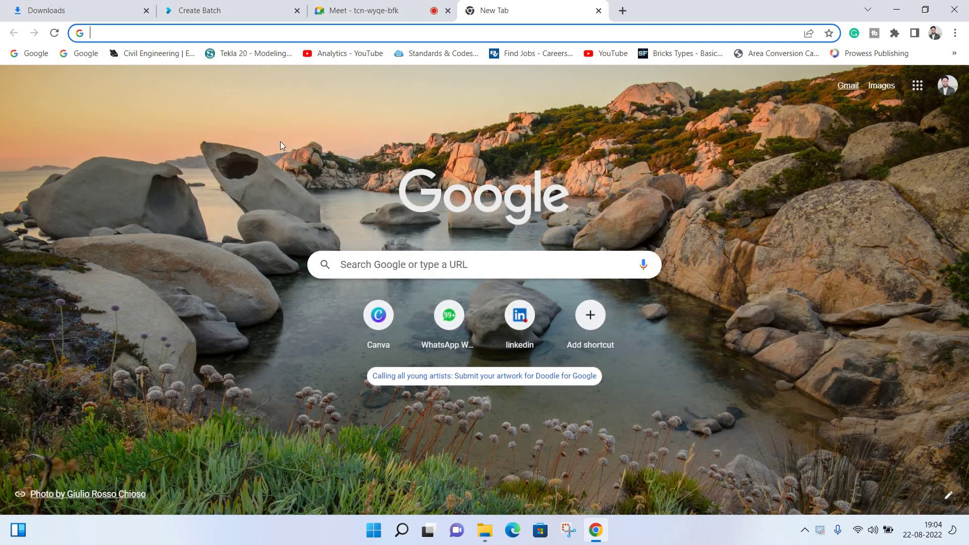
pyautogui.press('Tab')
pyautogui.press('Return')
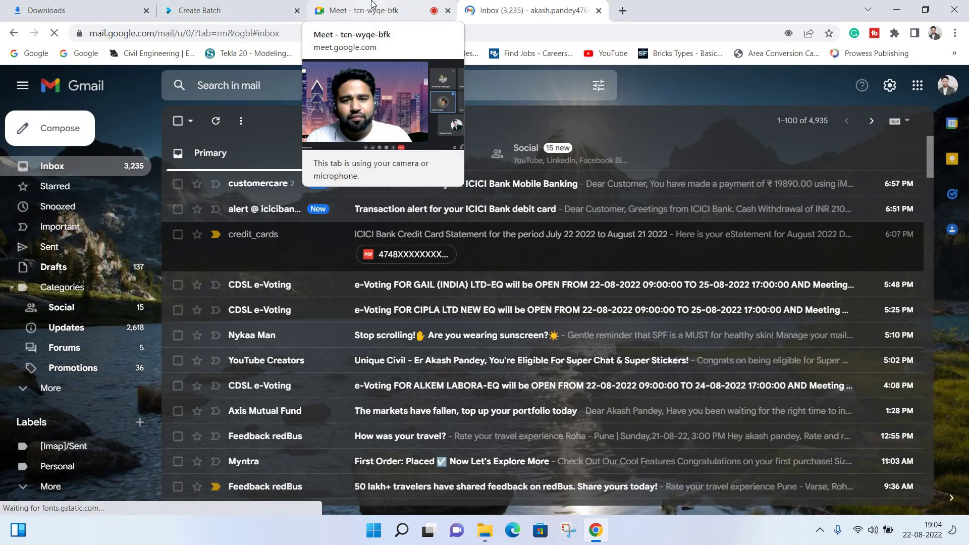
pyautogui.click(940, 85)
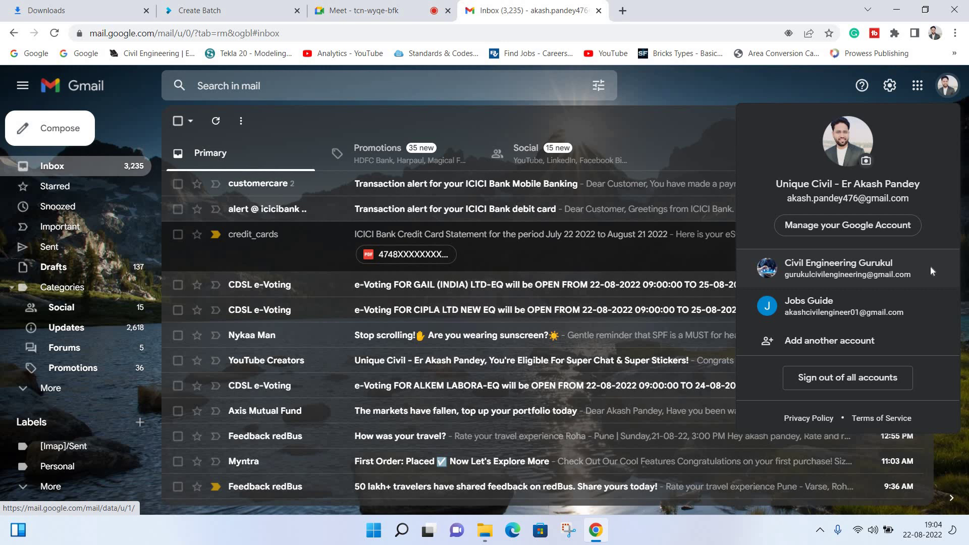
pyautogui.click(931, 272)
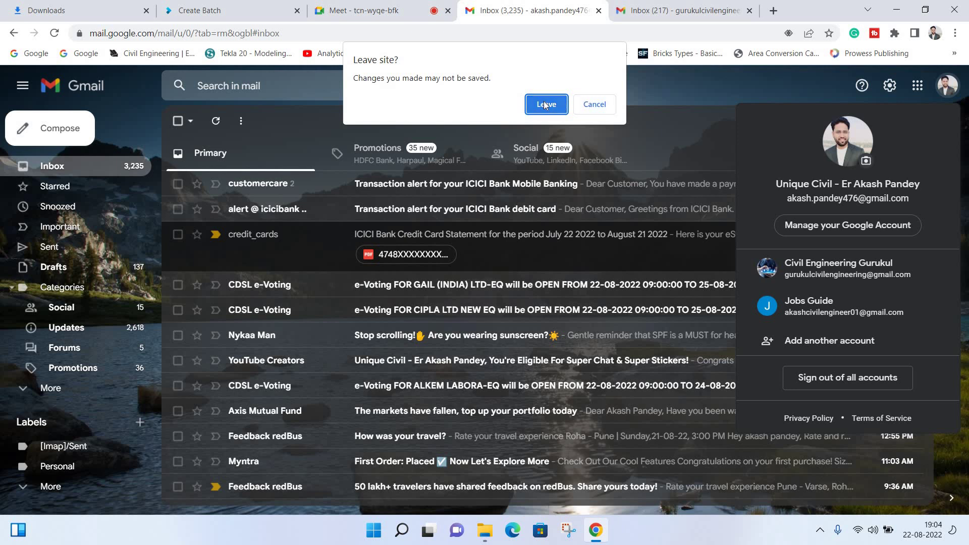
pyautogui.press('Return')
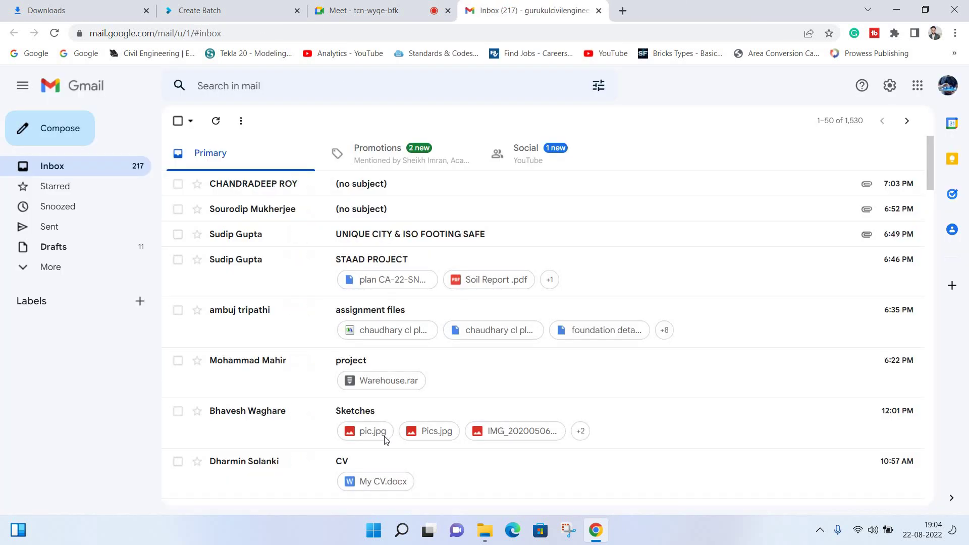
pyautogui.hotkey('ctrl', 'shift', 'Tab')
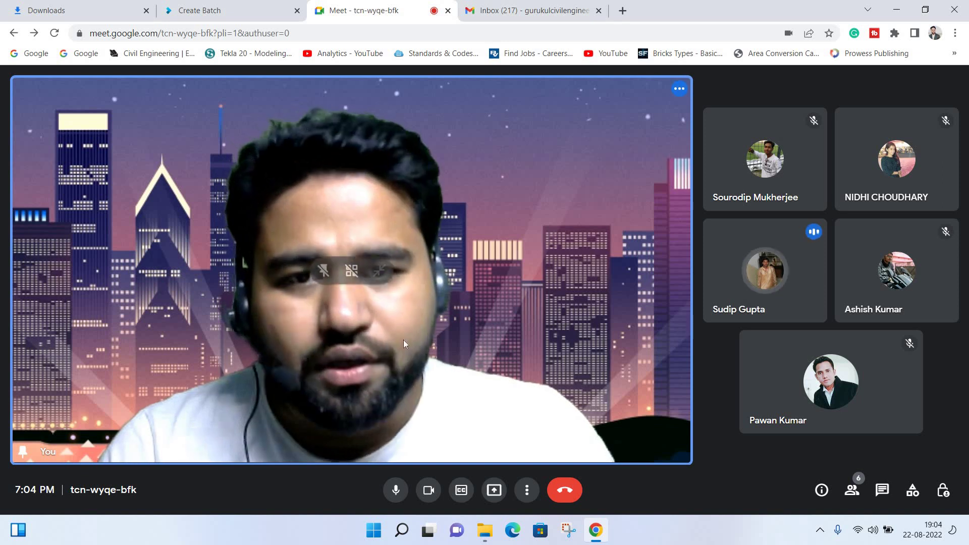
# - Share your entire screen to the Google Meet call
pyautogui.click(494, 496)
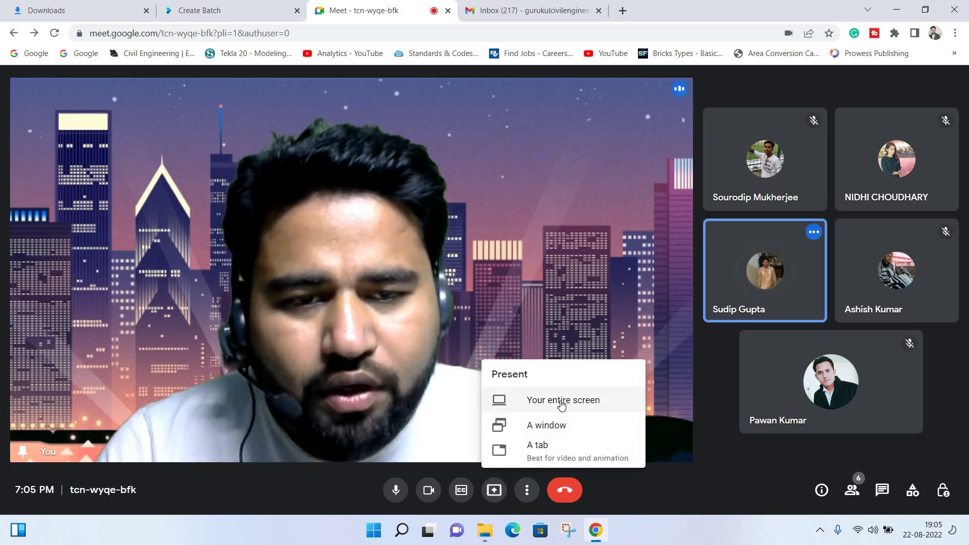
pyautogui.click(442, 321)
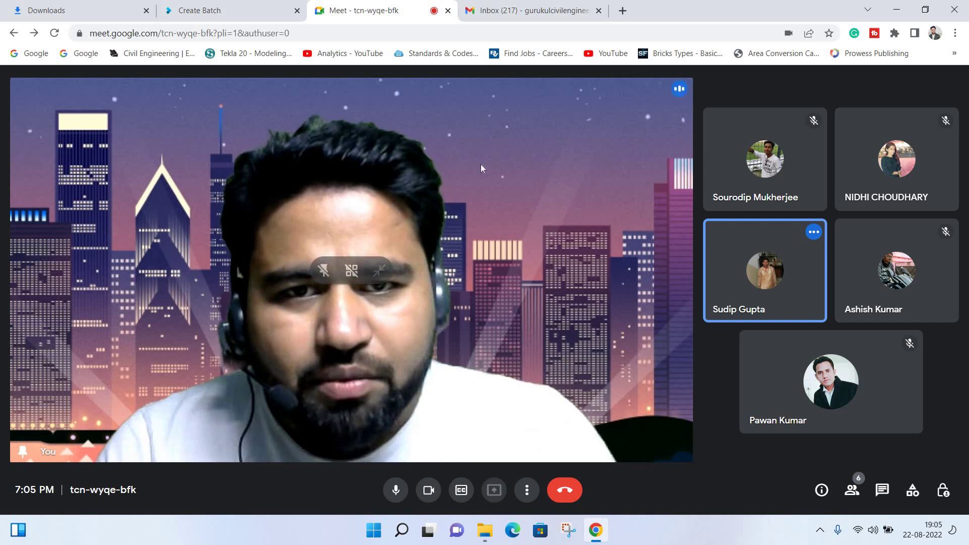
pyautogui.click(517, 4)
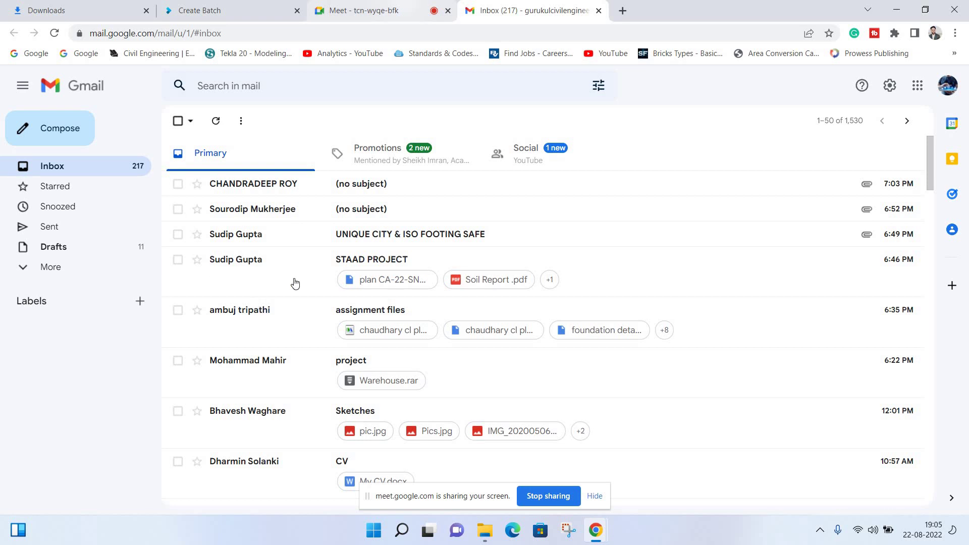
pyautogui.moveTo(289, 273)
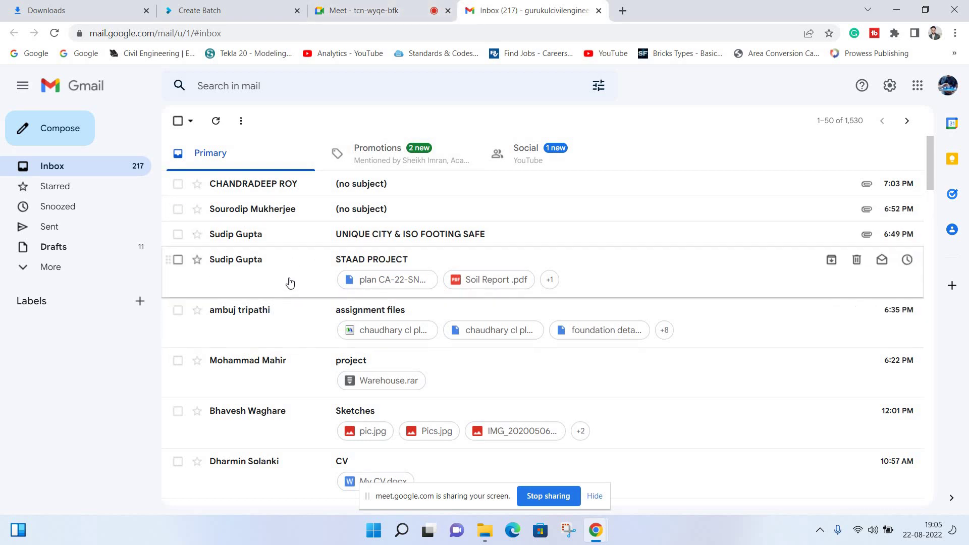
# - Download Soil Report .pdf from the STAAD PROJECT email, check the Meet chat, then return to the email
pyautogui.click(289, 260)
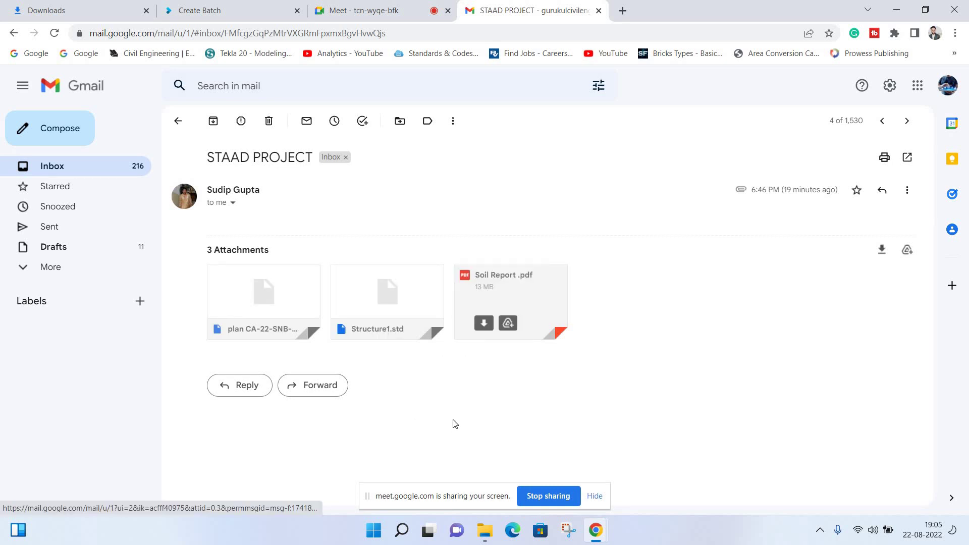
pyautogui.click(483, 323)
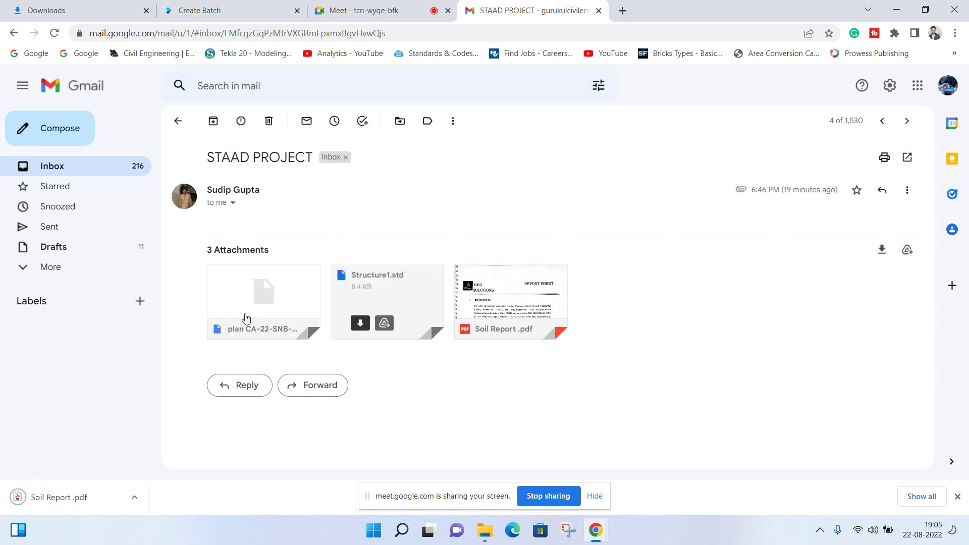
pyautogui.click(371, 6)
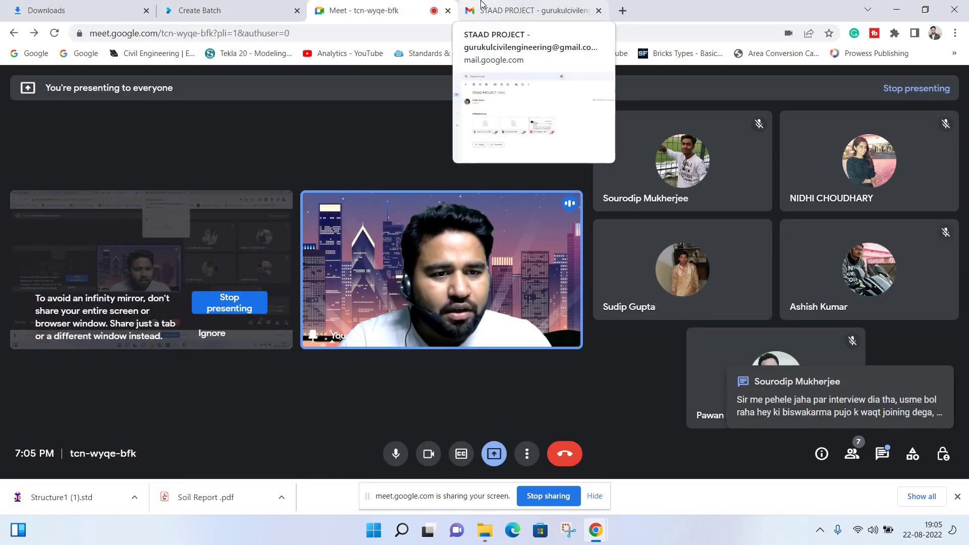
pyautogui.click(884, 453)
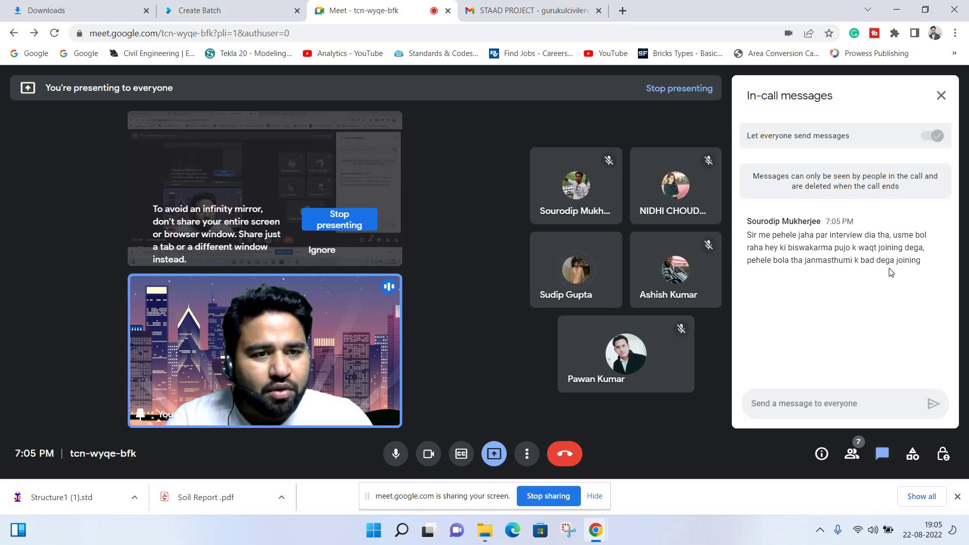
pyautogui.click(513, 6)
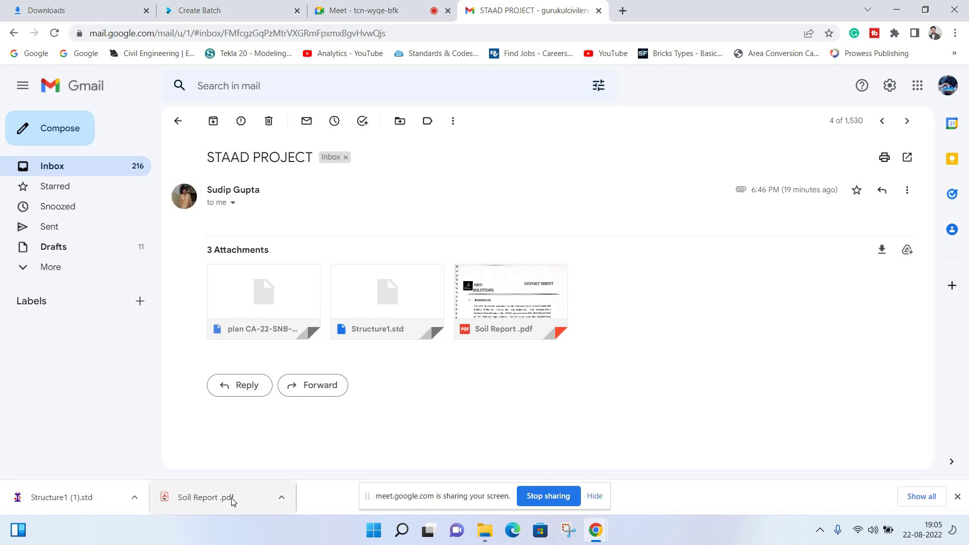
# - Open the downloaded Soil Report .pdf and scroll to page 11's 10.8 t/m² net safe bearing capacity
pyautogui.click(232, 500)
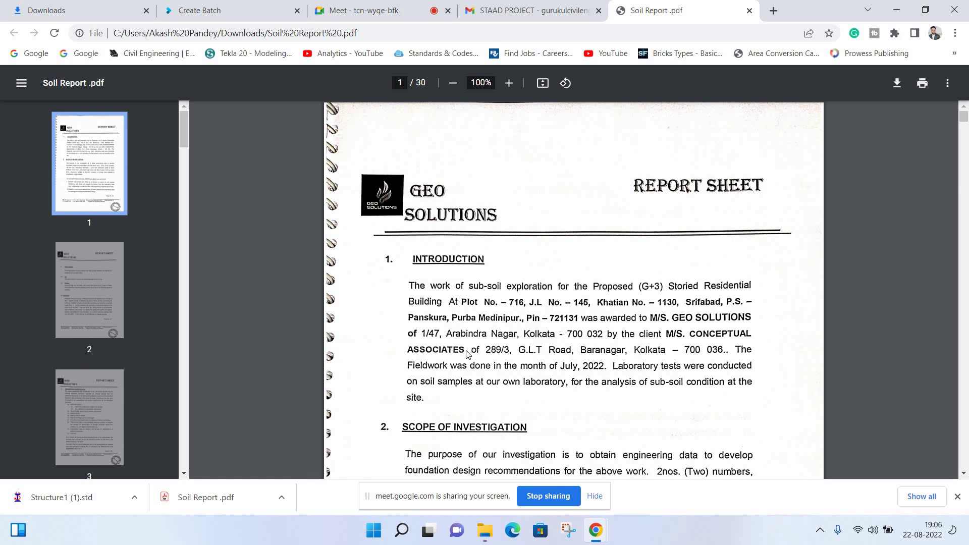
pyautogui.scroll(-3, 443, 255)
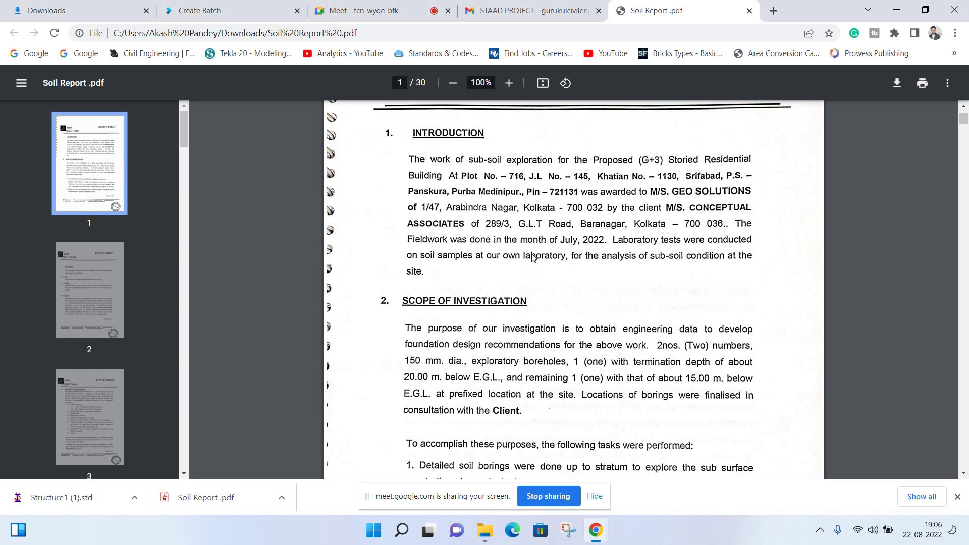
pyautogui.scroll(-3, 532, 258)
pyautogui.scroll(-2, 510, 277)
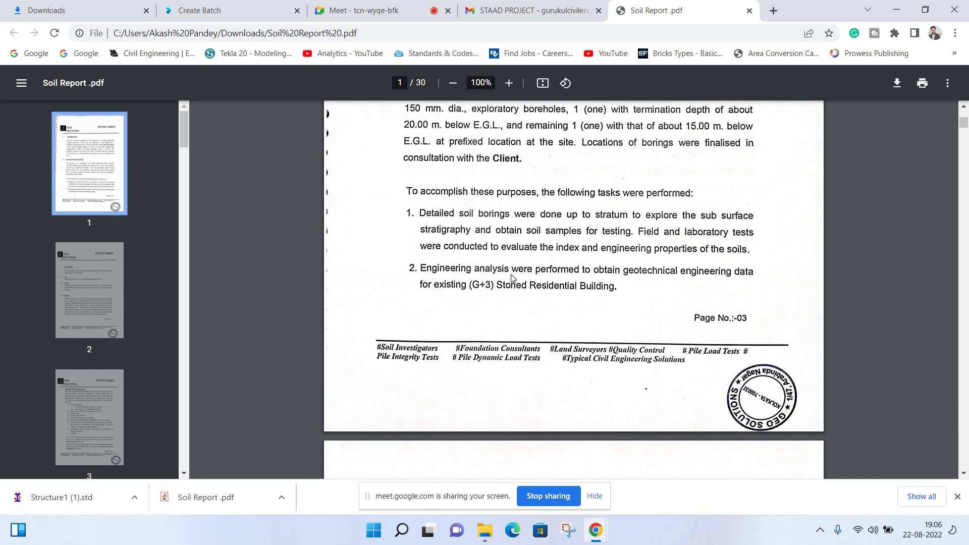
pyautogui.scroll(1, 510, 275)
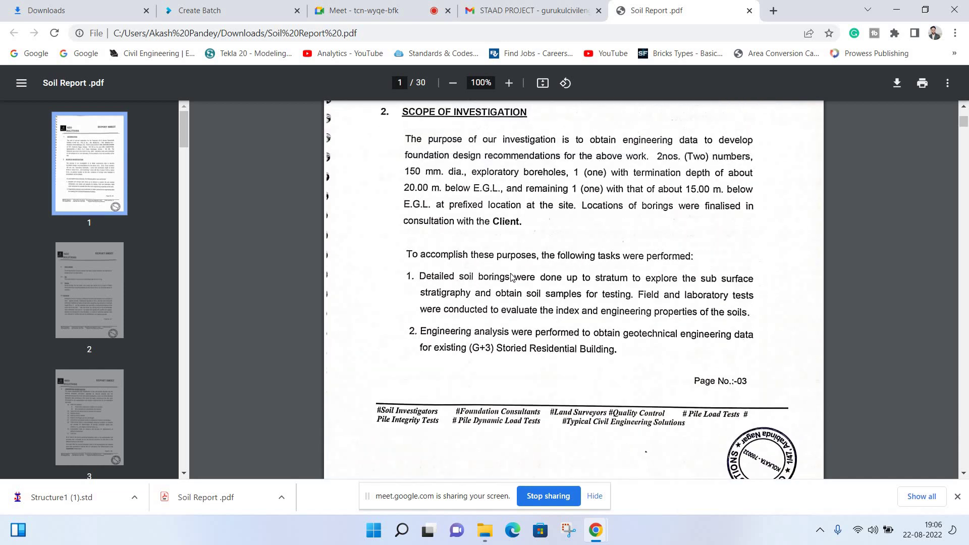
pyautogui.scroll(-4, 511, 276)
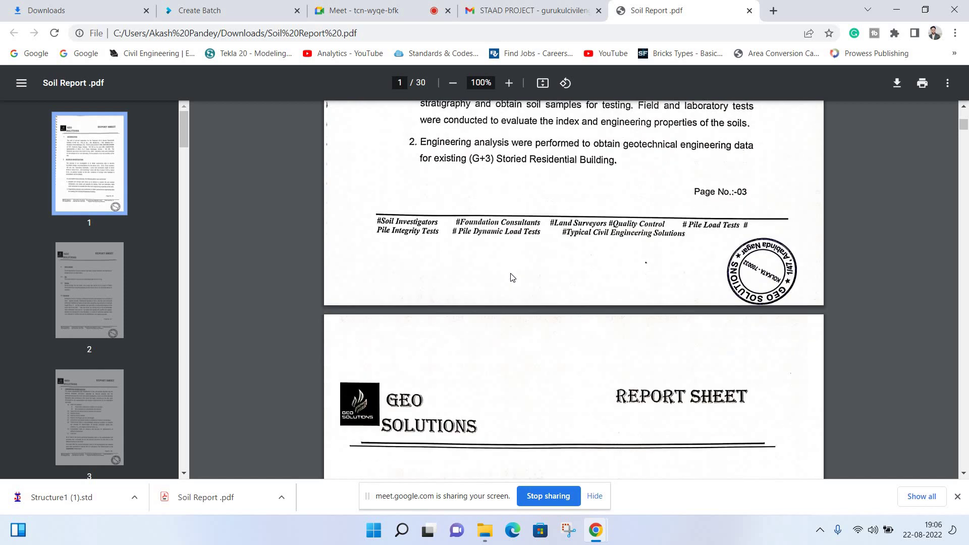
pyautogui.scroll(-3, 510, 275)
pyautogui.scroll(-1, 432, 262)
pyautogui.scroll(-2, 432, 262)
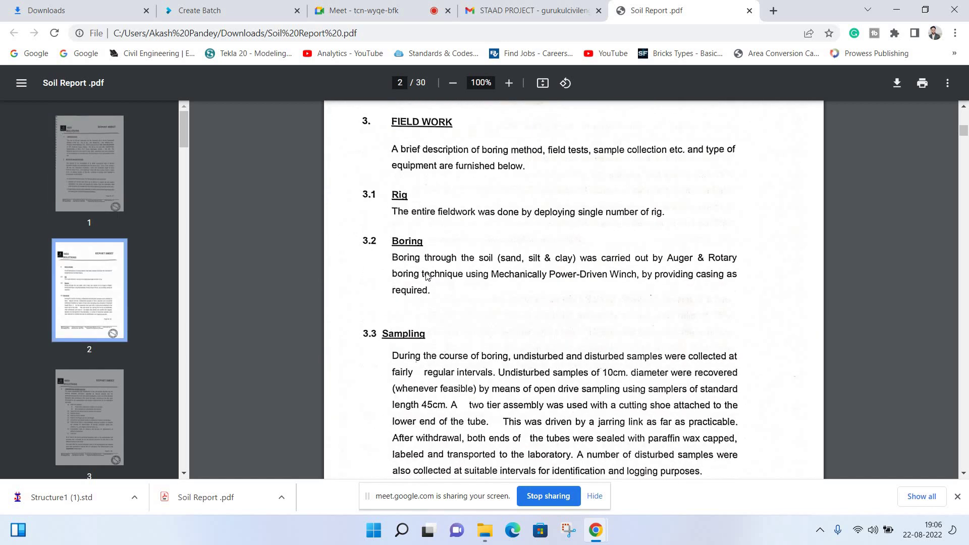
pyautogui.scroll(-1, 427, 275)
pyautogui.scroll(-1, 427, 275)
pyautogui.scroll(-1, 427, 276)
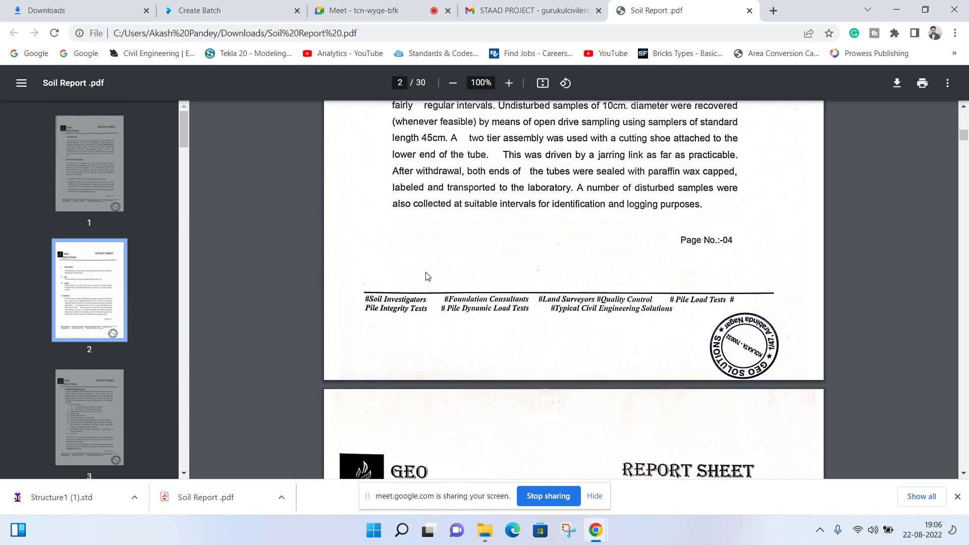
pyautogui.scroll(-5, 426, 276)
pyautogui.scroll(-1, 427, 275)
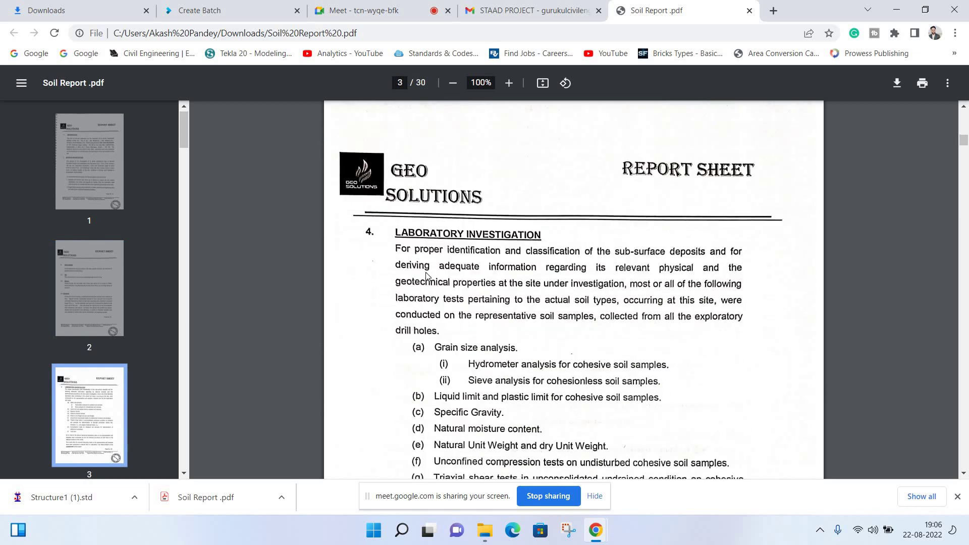
pyautogui.scroll(-2, 427, 276)
pyautogui.scroll(-2, 426, 276)
pyautogui.scroll(-2, 427, 275)
pyautogui.scroll(-2, 426, 275)
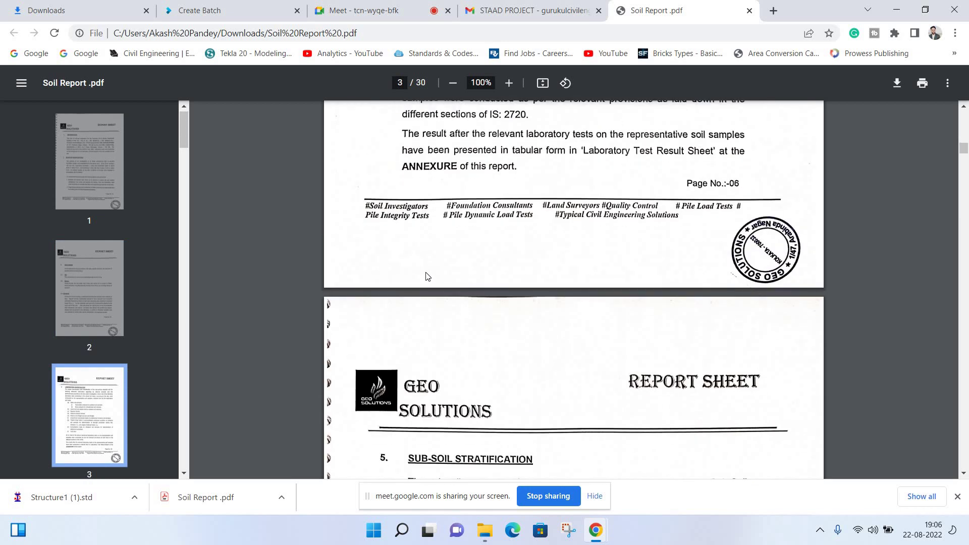
pyautogui.scroll(-4, 426, 276)
pyautogui.scroll(-1, 427, 276)
pyautogui.scroll(-1, 427, 275)
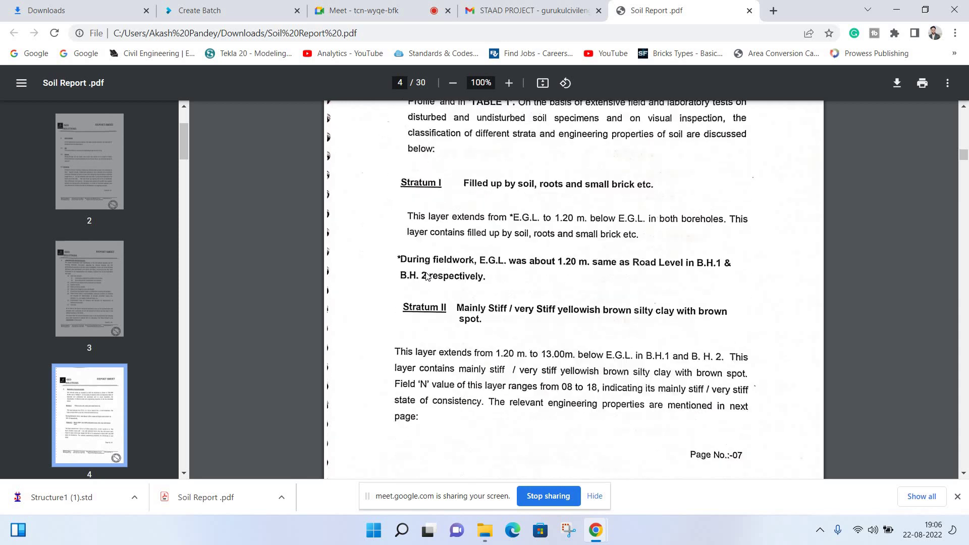
pyautogui.scroll(-1, 427, 275)
pyautogui.scroll(-4, 427, 276)
pyautogui.scroll(-3, 427, 276)
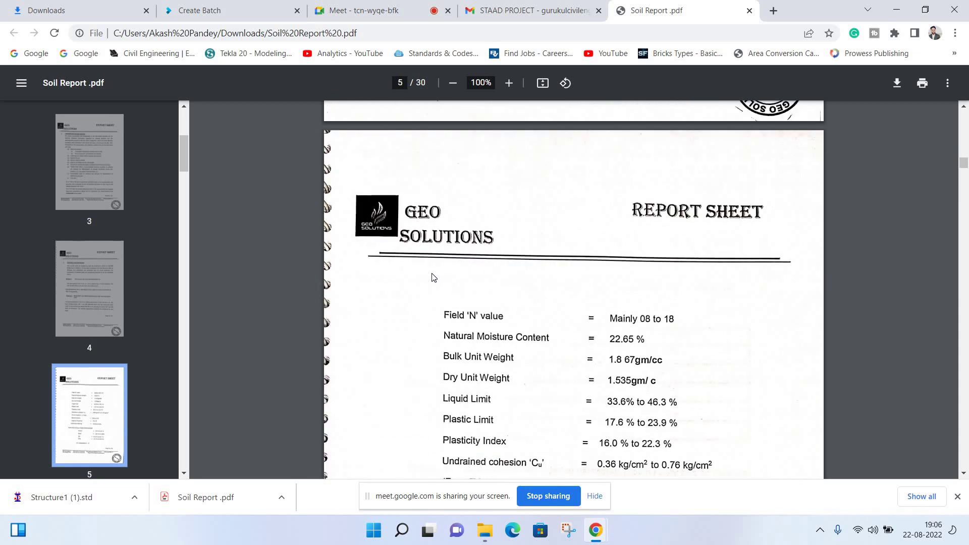
pyautogui.scroll(-1, 430, 275)
pyautogui.scroll(-2, 433, 293)
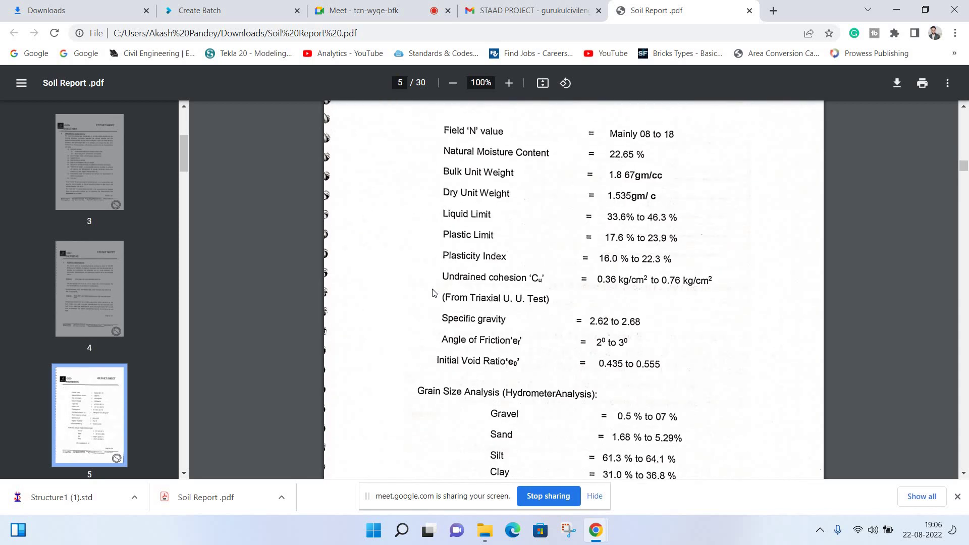
pyautogui.scroll(-1, 434, 292)
pyautogui.scroll(-2, 436, 292)
pyautogui.scroll(-2, 437, 291)
pyautogui.scroll(-2, 437, 291)
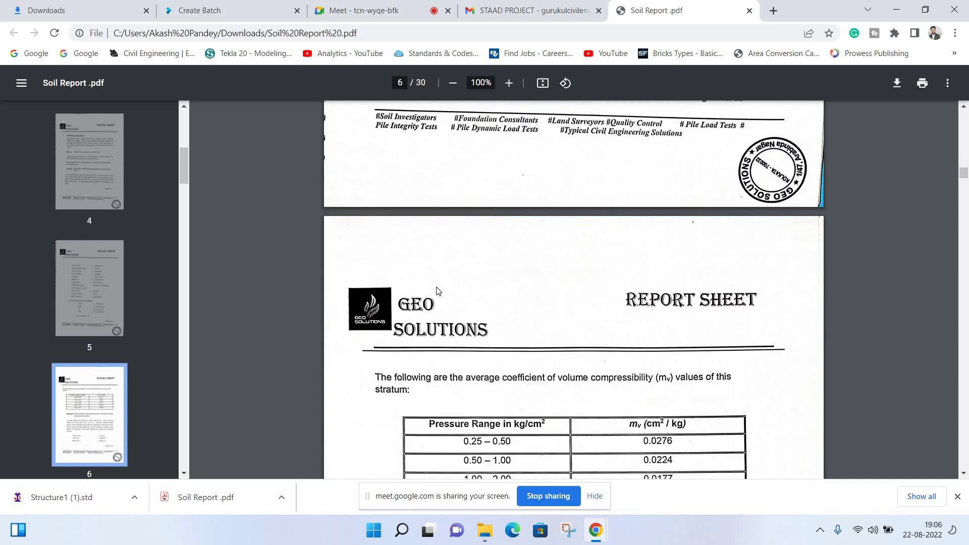
pyautogui.scroll(-4, 438, 289)
pyautogui.scroll(-2, 444, 286)
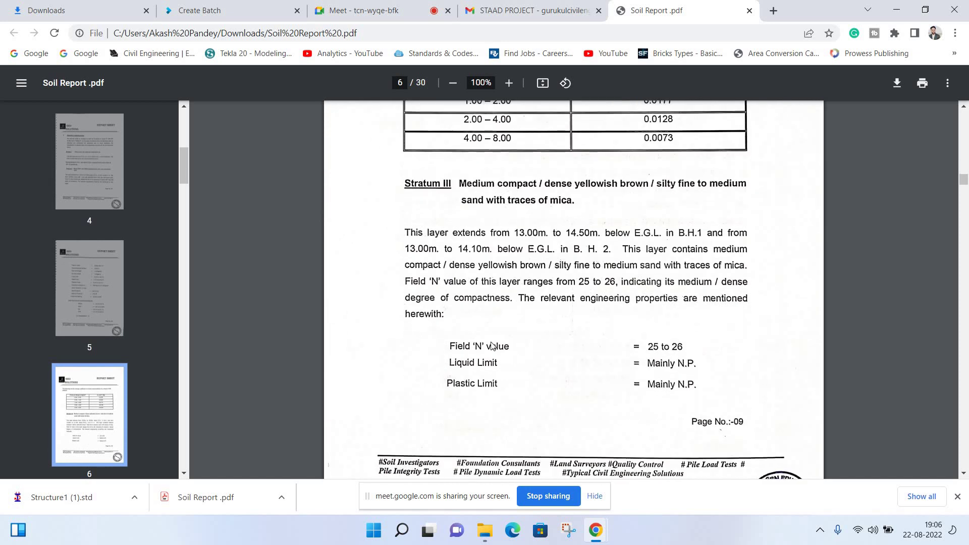
pyautogui.scroll(-6, 499, 340)
pyautogui.scroll(-1, 507, 328)
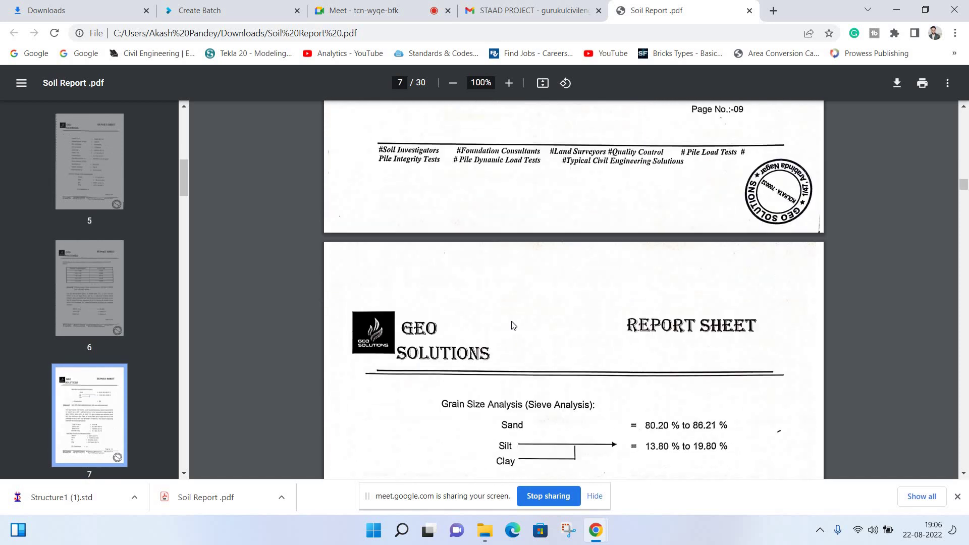
pyautogui.scroll(-3, 510, 324)
pyautogui.scroll(-3, 511, 324)
pyautogui.scroll(-1, 513, 322)
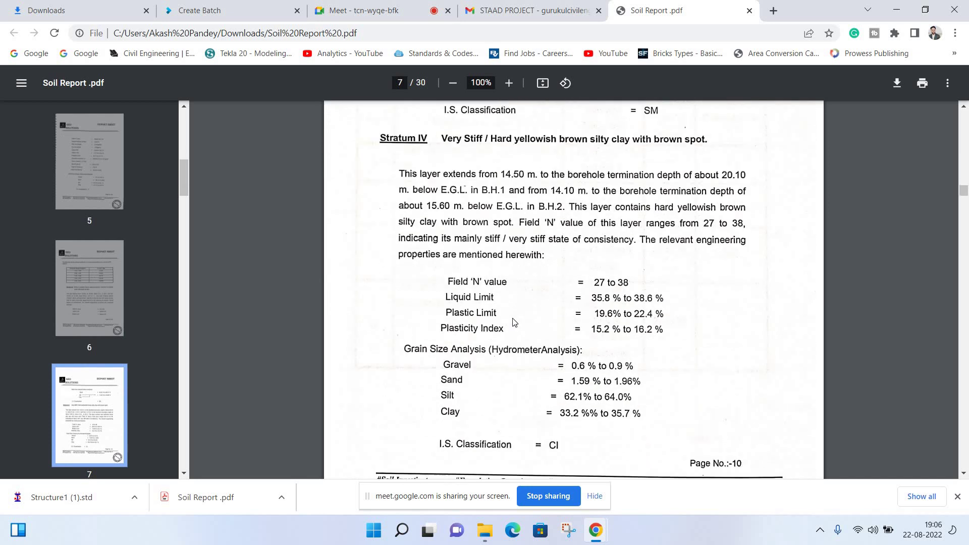
pyautogui.scroll(-2, 512, 322)
pyautogui.scroll(-2, 513, 322)
pyautogui.scroll(-1, 513, 322)
pyautogui.scroll(-2, 514, 321)
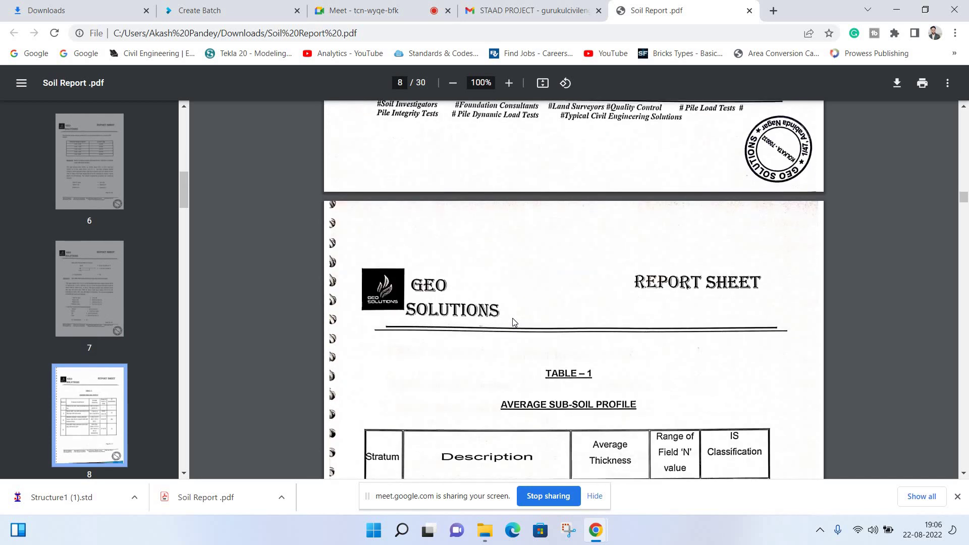
pyautogui.scroll(-1, 514, 322)
pyautogui.scroll(-2, 513, 321)
pyautogui.scroll(-3, 513, 322)
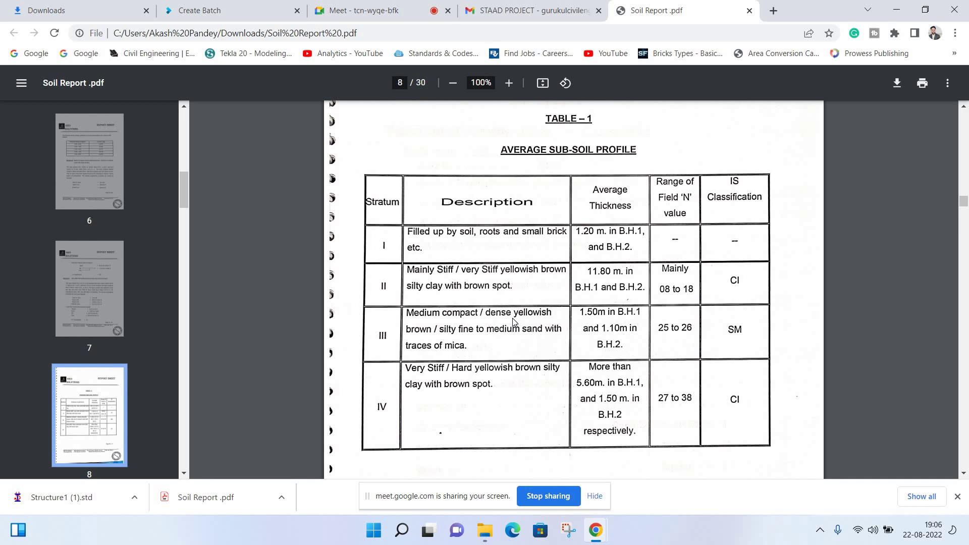
pyautogui.scroll(-3, 513, 318)
pyautogui.scroll(-1, 513, 319)
pyautogui.scroll(-3, 513, 320)
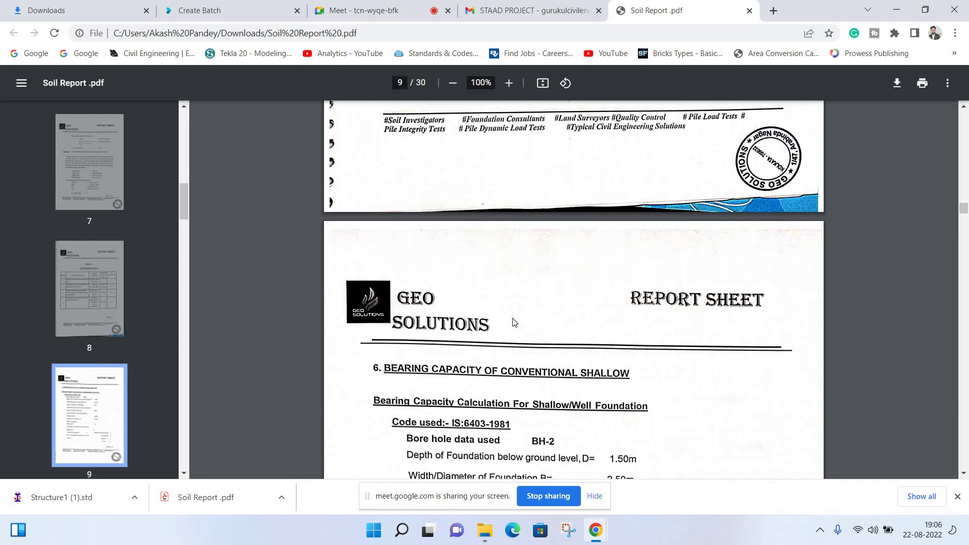
pyautogui.scroll(-4, 514, 322)
pyautogui.scroll(-7, 520, 323)
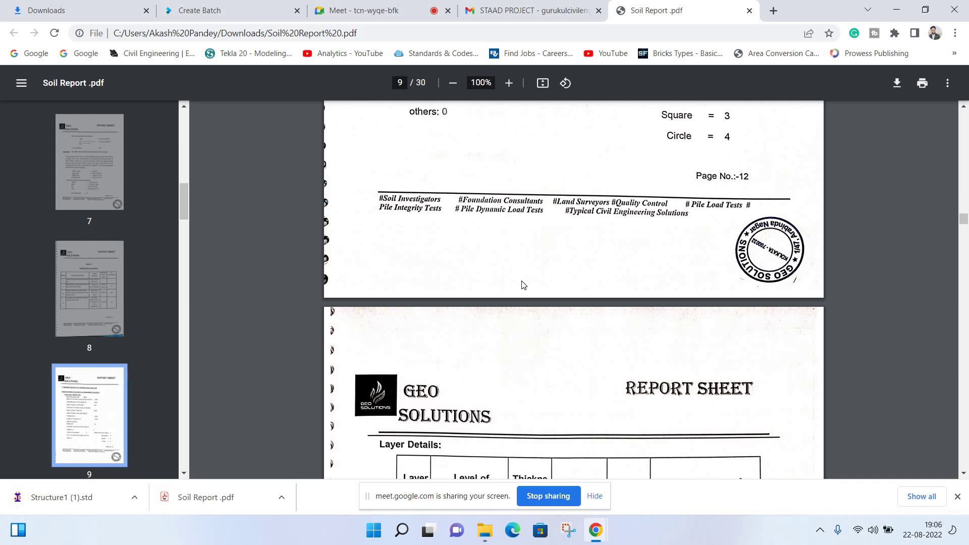
pyautogui.scroll(-5, 488, 290)
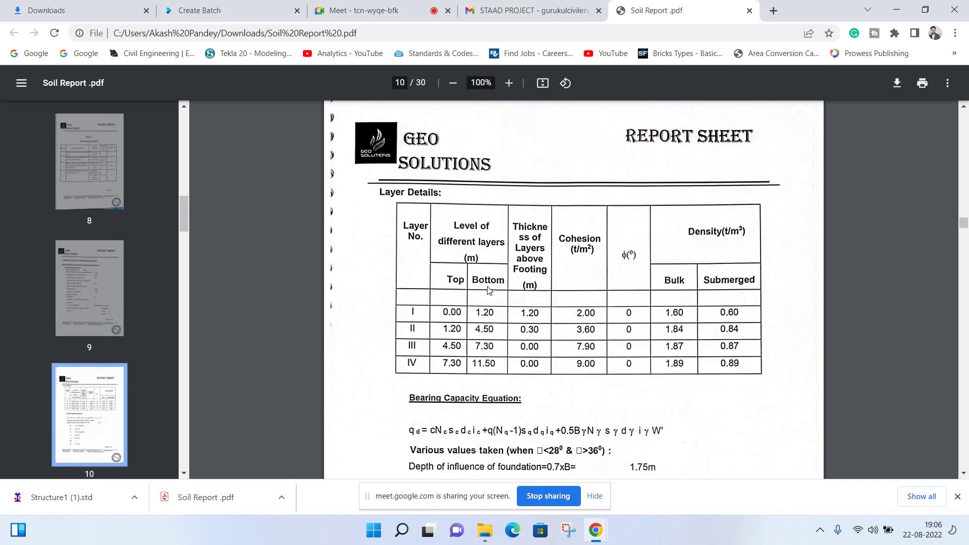
pyautogui.scroll(-5, 509, 303)
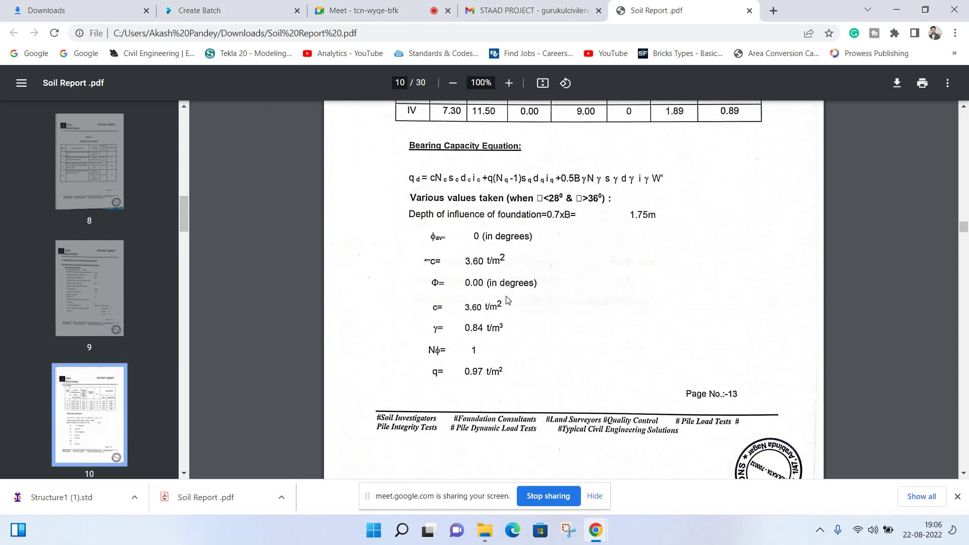
pyautogui.scroll(-5, 507, 300)
pyautogui.scroll(-6, 509, 298)
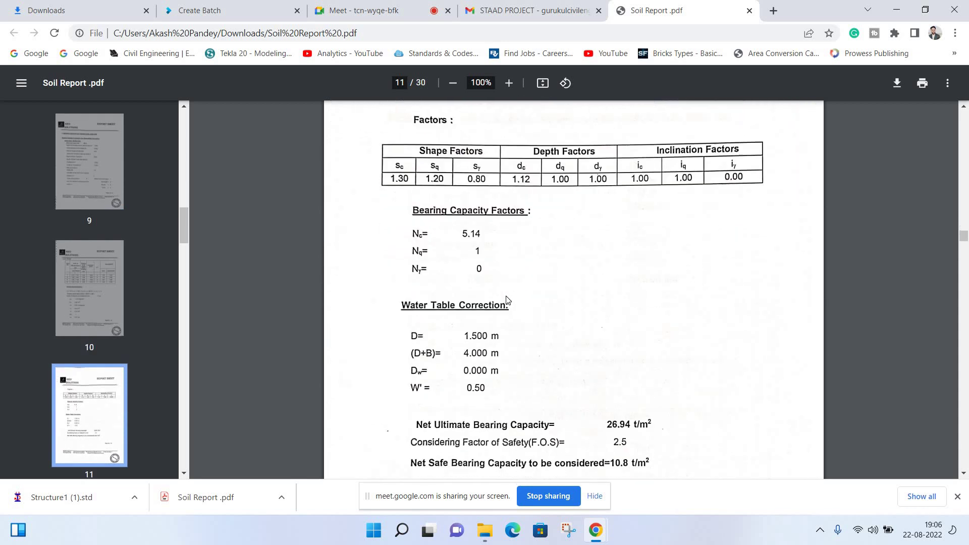
pyautogui.scroll(-5, 511, 298)
pyautogui.scroll(-4, 512, 298)
pyautogui.scroll(4, 550, 270)
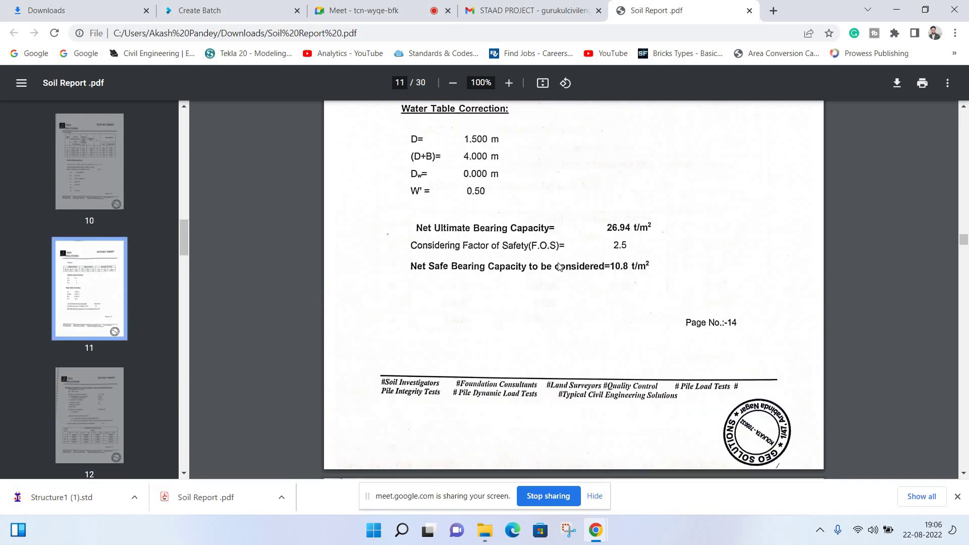
pyautogui.scroll(1, 495, 323)
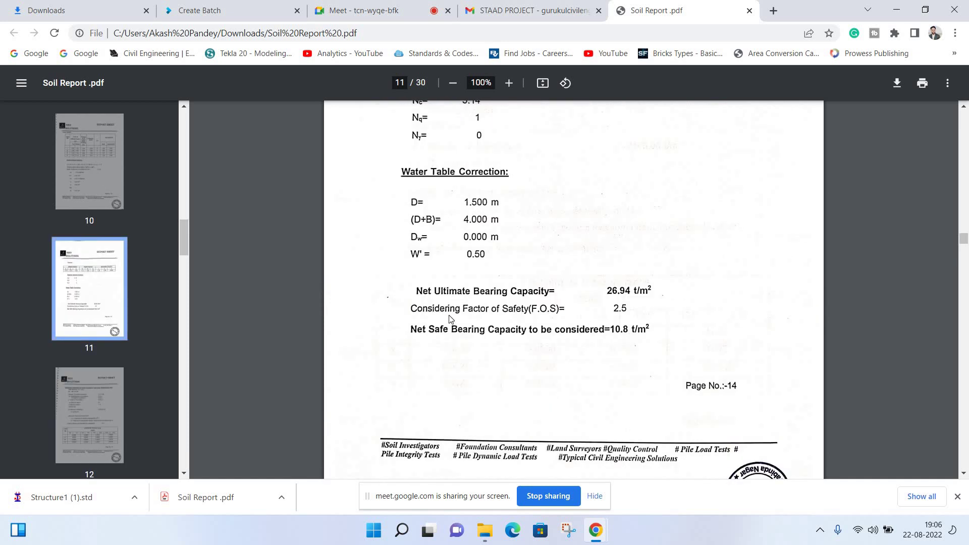
pyautogui.scroll(1, 439, 247)
pyautogui.scroll(2, 442, 228)
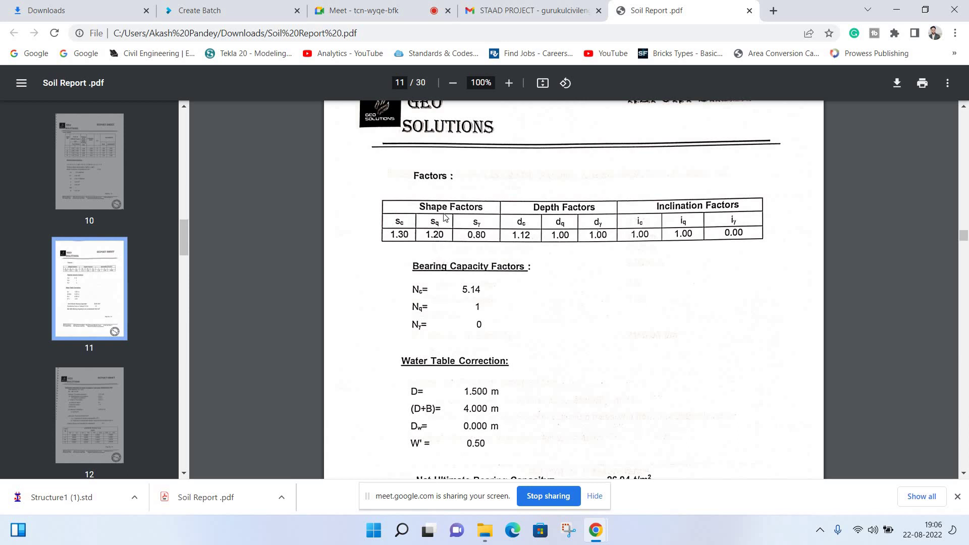
pyautogui.scroll(-1, 445, 217)
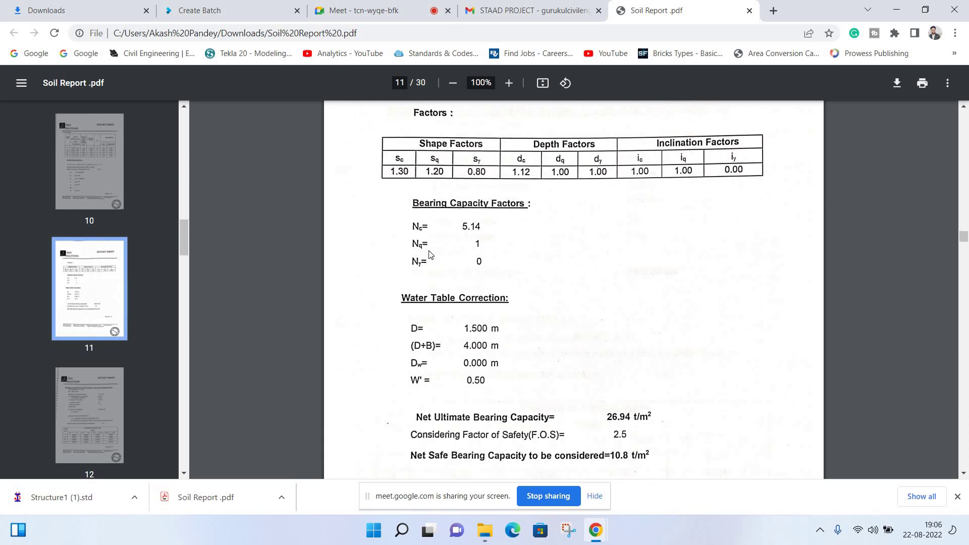
pyautogui.scroll(-1, 505, 262)
pyautogui.scroll(-2, 437, 276)
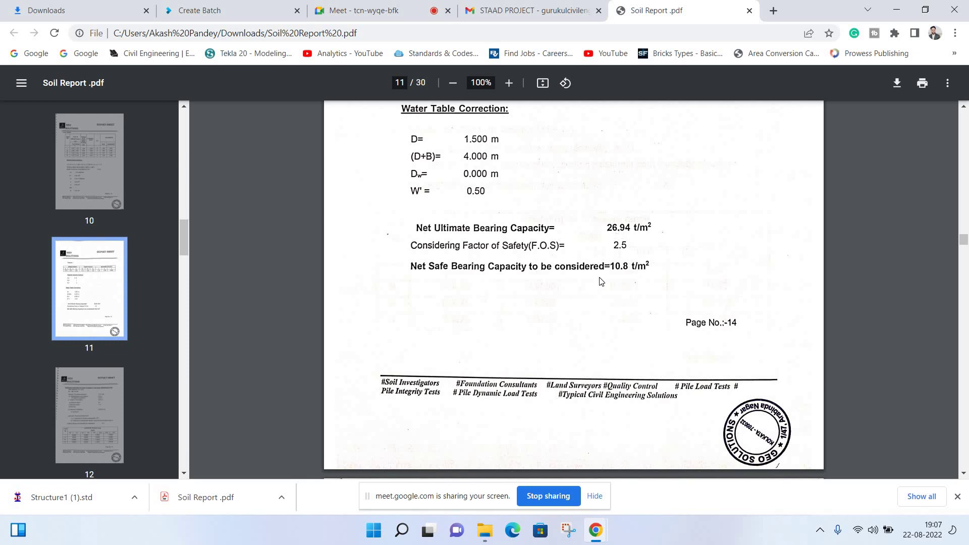
# - Scroll past the settlement and foundation recommendation pages to page 15's BH 01 bore log
pyautogui.scroll(-1, 599, 281)
pyautogui.scroll(-2, 599, 281)
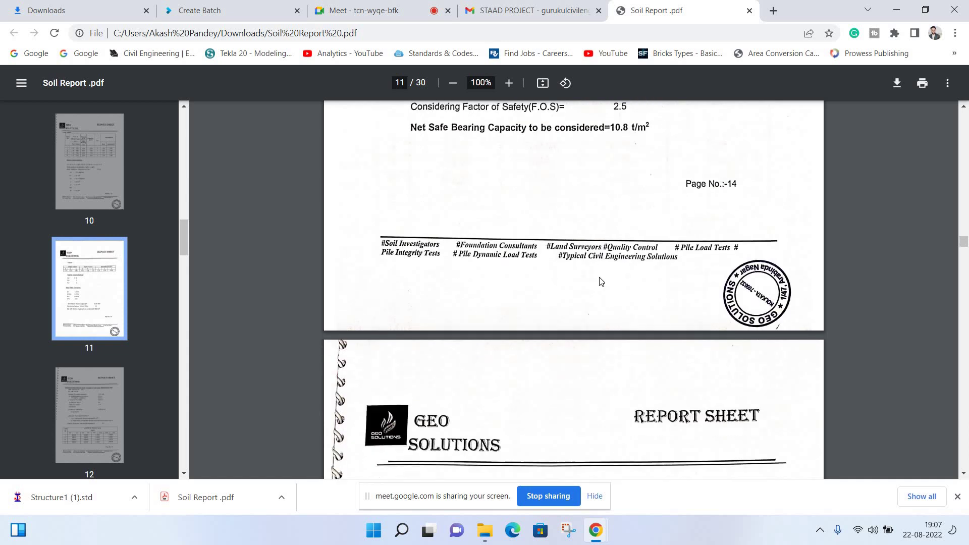
pyautogui.scroll(-2, 480, 256)
pyautogui.scroll(-4, 480, 256)
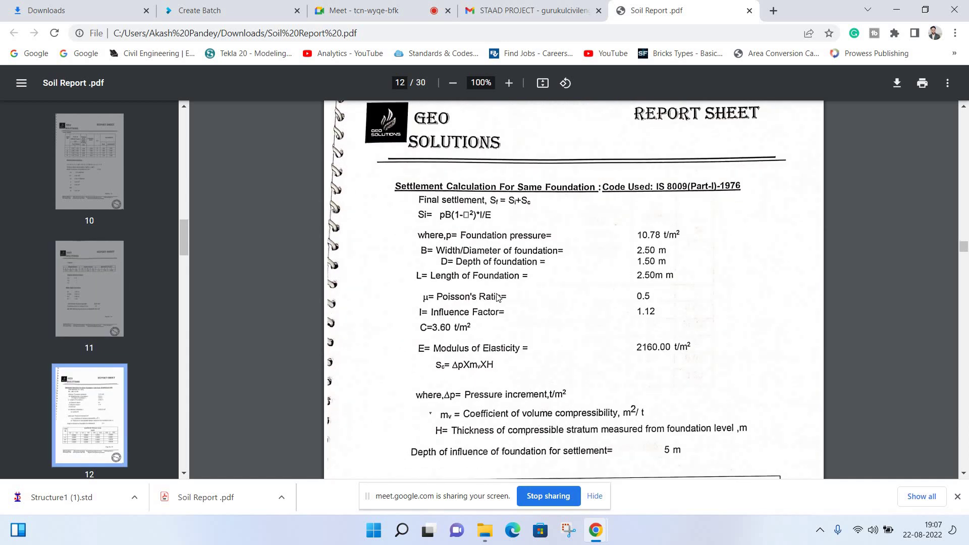
pyautogui.scroll(-2, 515, 248)
pyautogui.scroll(-3, 515, 247)
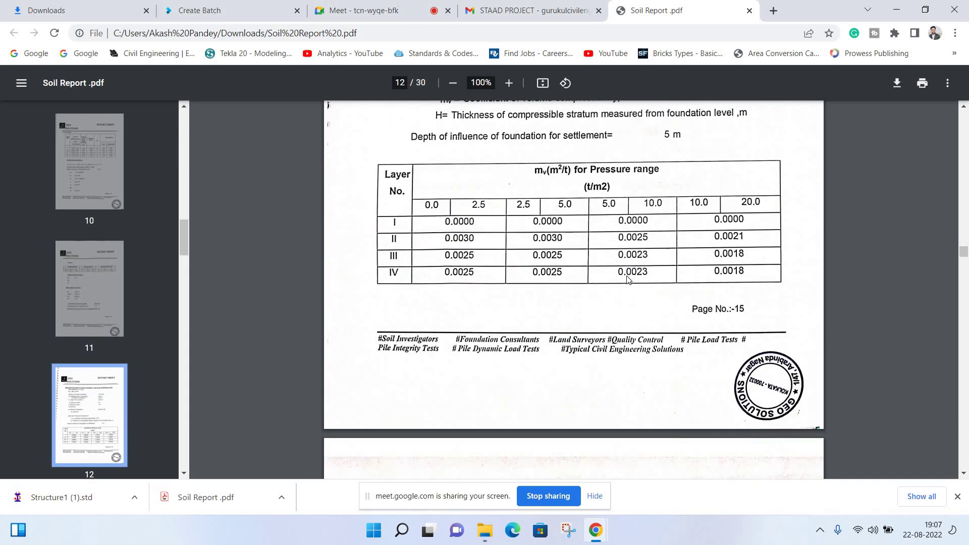
pyautogui.scroll(-2, 627, 279)
pyautogui.scroll(-1, 555, 278)
pyautogui.scroll(-3, 580, 283)
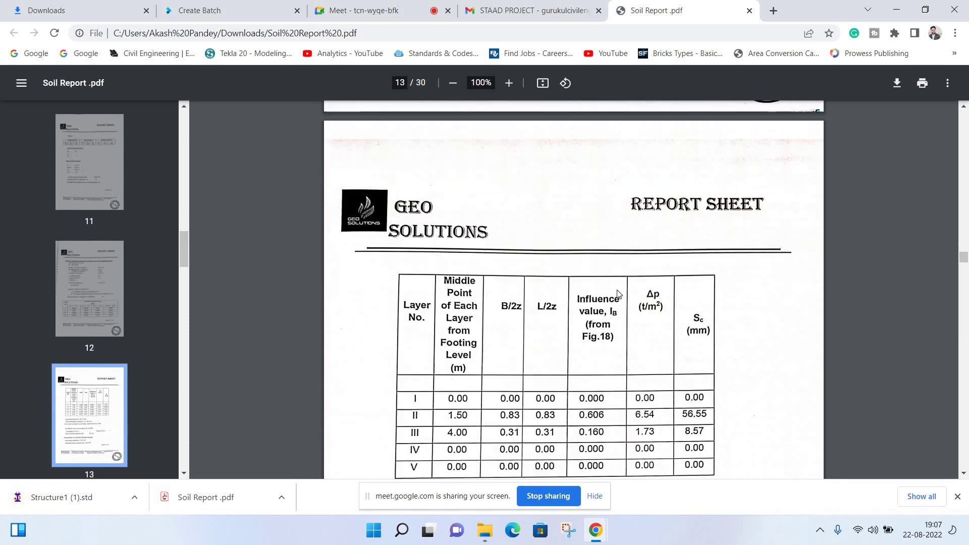
pyautogui.scroll(-1, 618, 294)
pyautogui.scroll(-1, 619, 294)
pyautogui.scroll(-2, 505, 283)
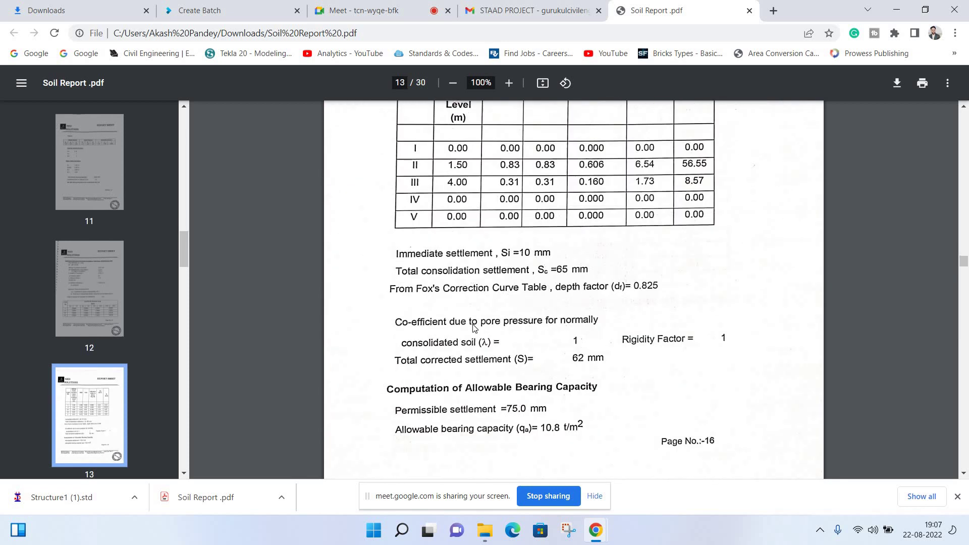
pyautogui.scroll(-3, 473, 327)
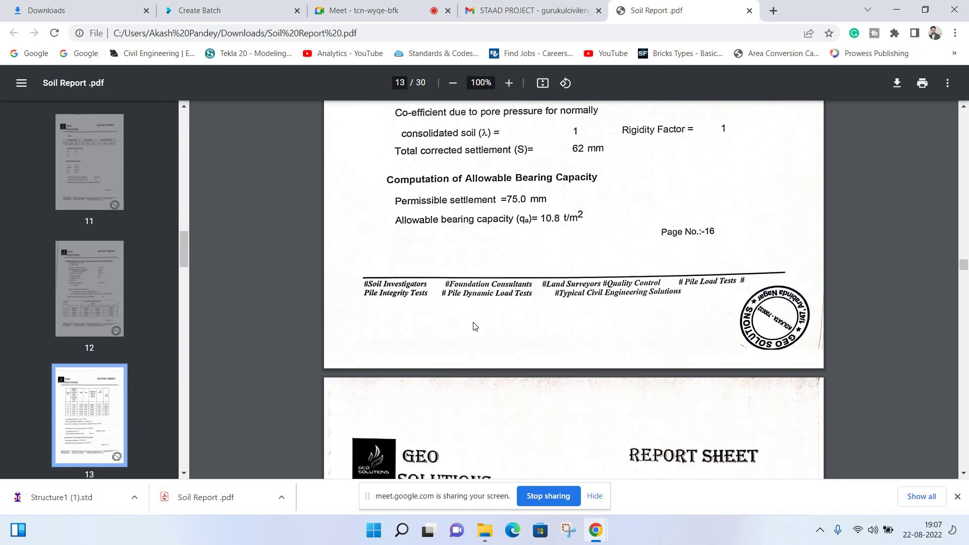
pyautogui.scroll(-4, 444, 303)
pyautogui.scroll(-1, 424, 286)
pyautogui.scroll(-1, 437, 298)
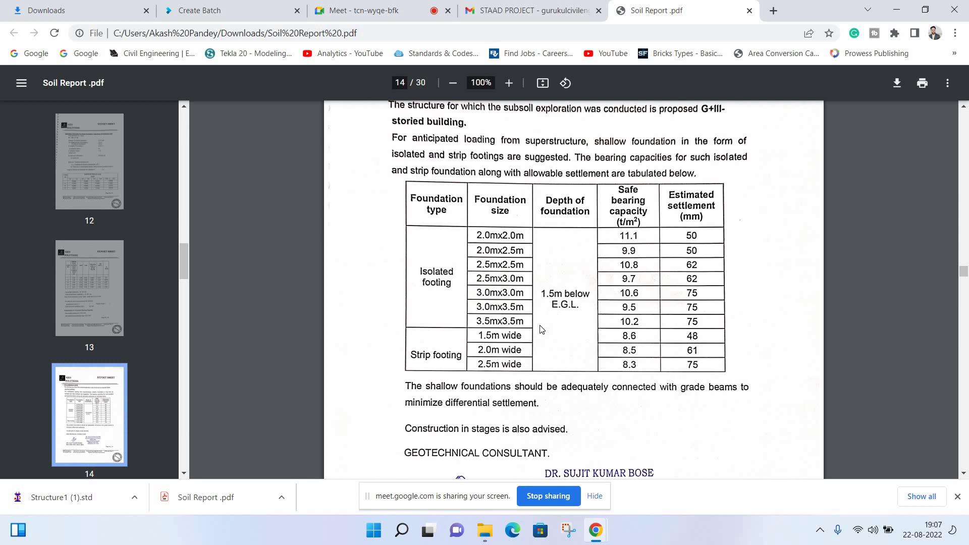
pyautogui.scroll(-1, 543, 332)
pyautogui.scroll(-2, 542, 332)
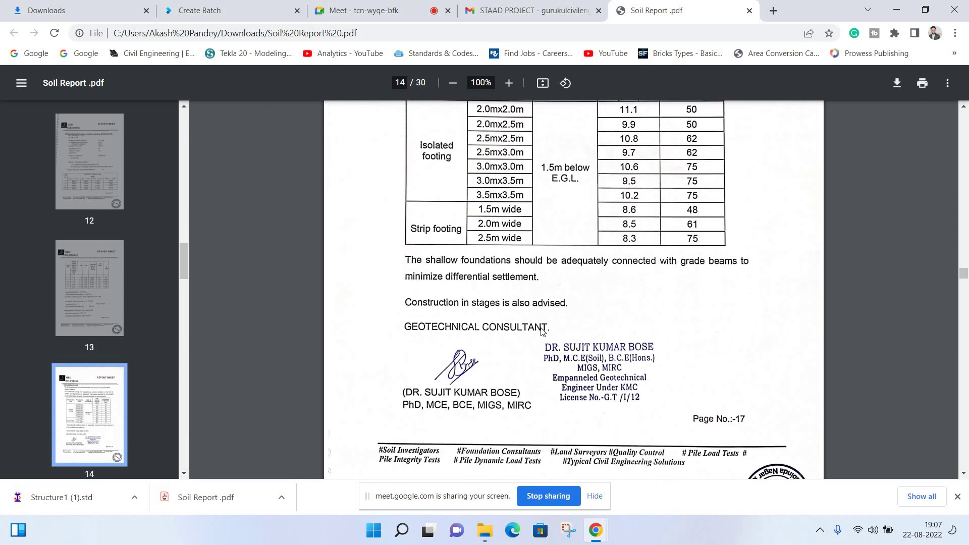
pyautogui.scroll(-2, 542, 331)
pyautogui.scroll(-3, 543, 332)
# - Scroll down through the Soil Report pages in the PDF viewer
pyautogui.scroll(-3, 543, 332)
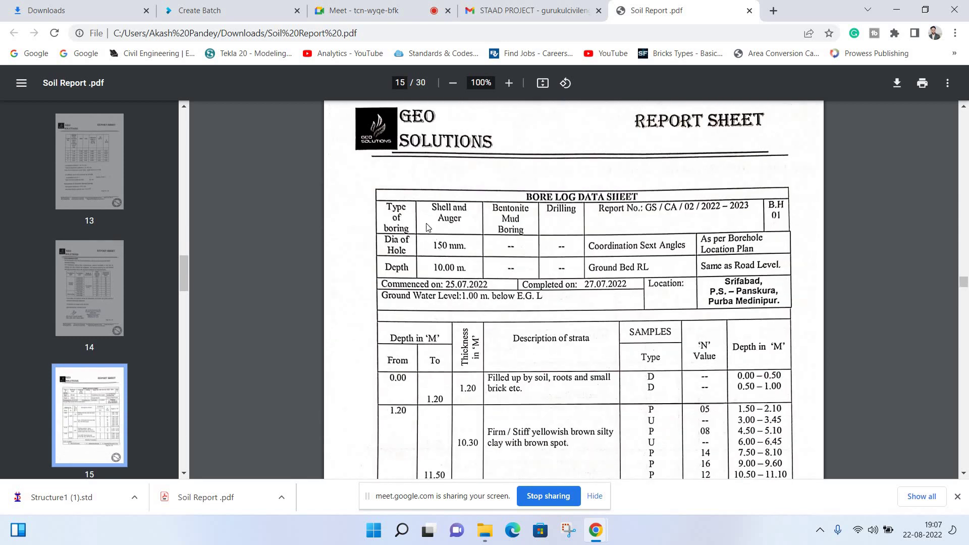
pyautogui.scroll(-5, 411, 207)
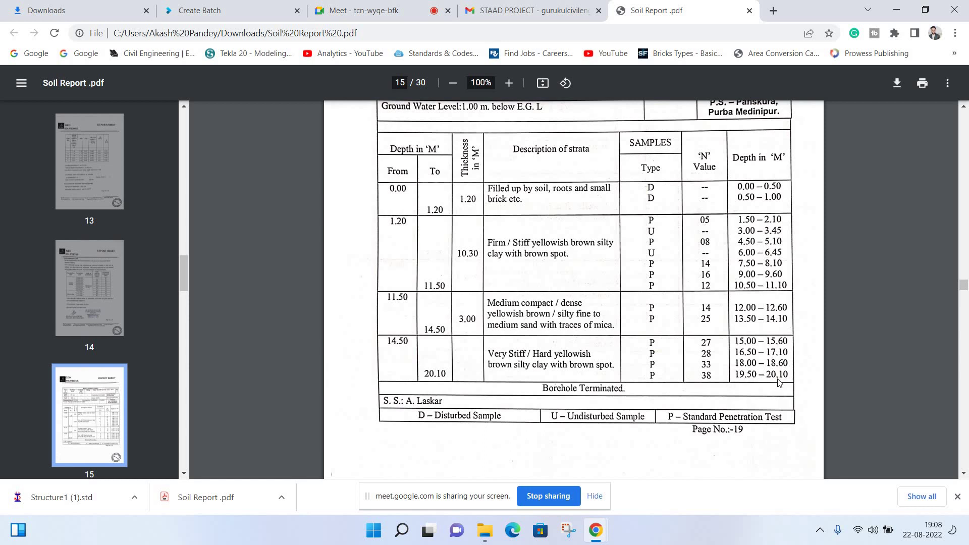
pyautogui.scroll(-6, 615, 363)
pyautogui.scroll(-5, 615, 363)
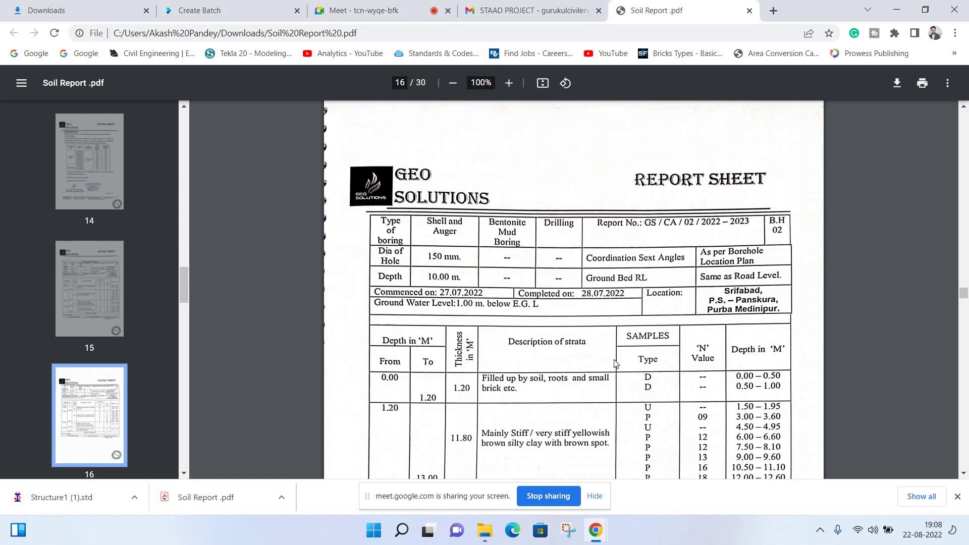
pyautogui.scroll(-7, 615, 363)
pyautogui.scroll(-7, 615, 363)
pyautogui.scroll(-5, 615, 363)
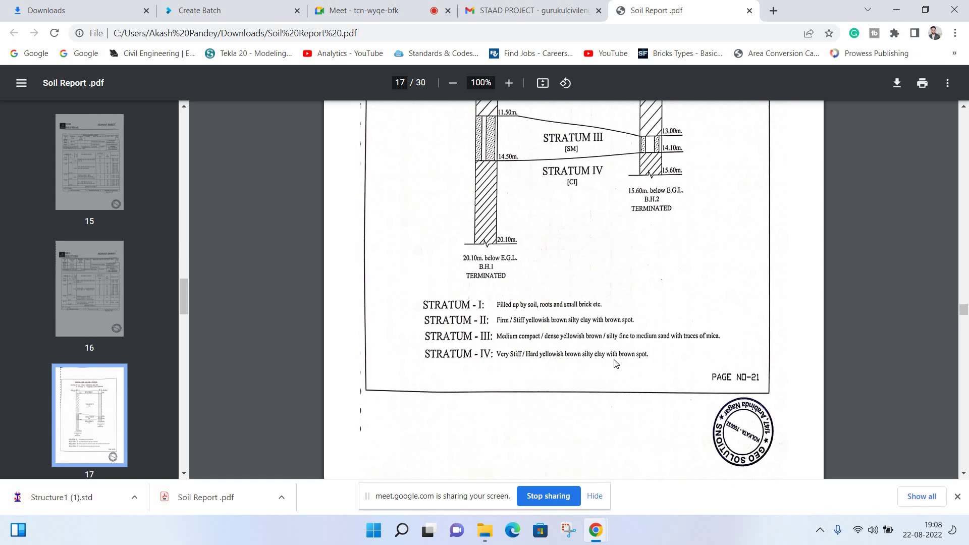
pyautogui.scroll(-4, 615, 364)
pyautogui.scroll(-6, 615, 364)
pyautogui.scroll(1, 500, 272)
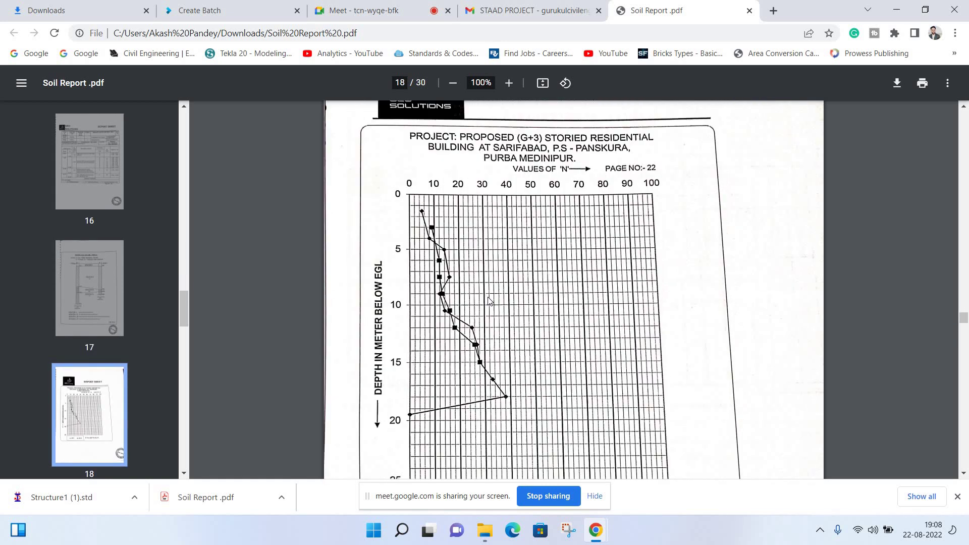
pyautogui.scroll(3, 531, 313)
pyautogui.scroll(-5, 531, 313)
pyautogui.scroll(-5, 531, 313)
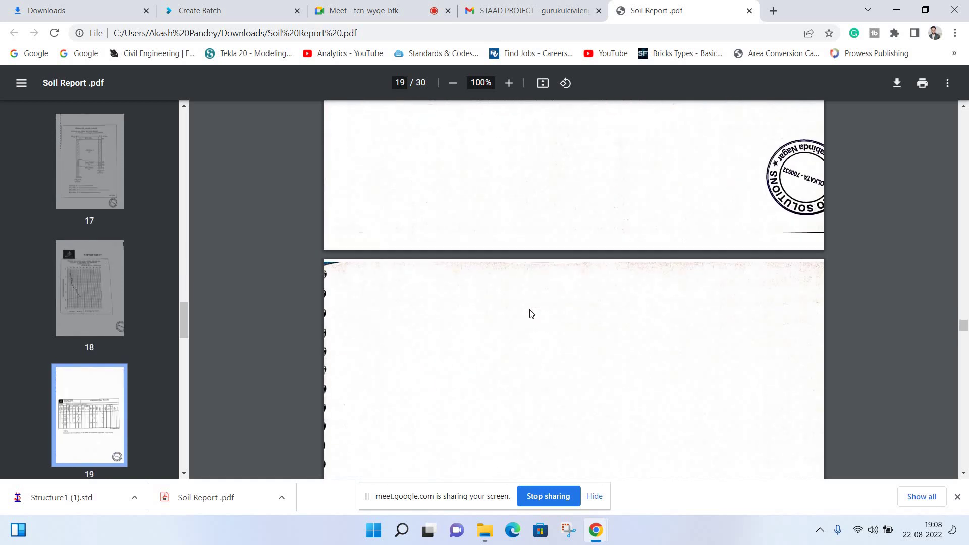
pyautogui.scroll(-5, 531, 313)
pyautogui.scroll(-2, 531, 313)
pyautogui.scroll(-4, 493, 124)
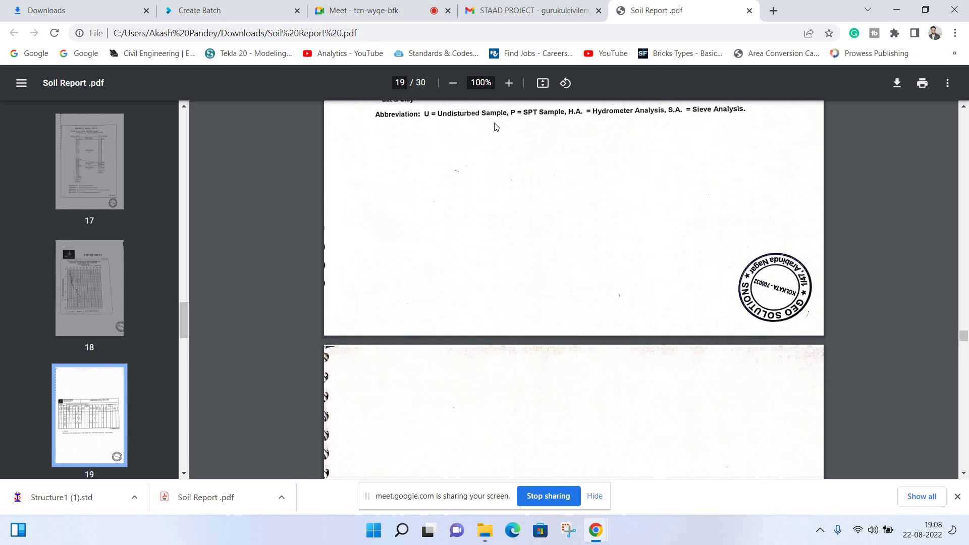
# - Admit the waiting participant to the Meet call and return to the Soil Report
pyautogui.hotkey('ctrl', '3')
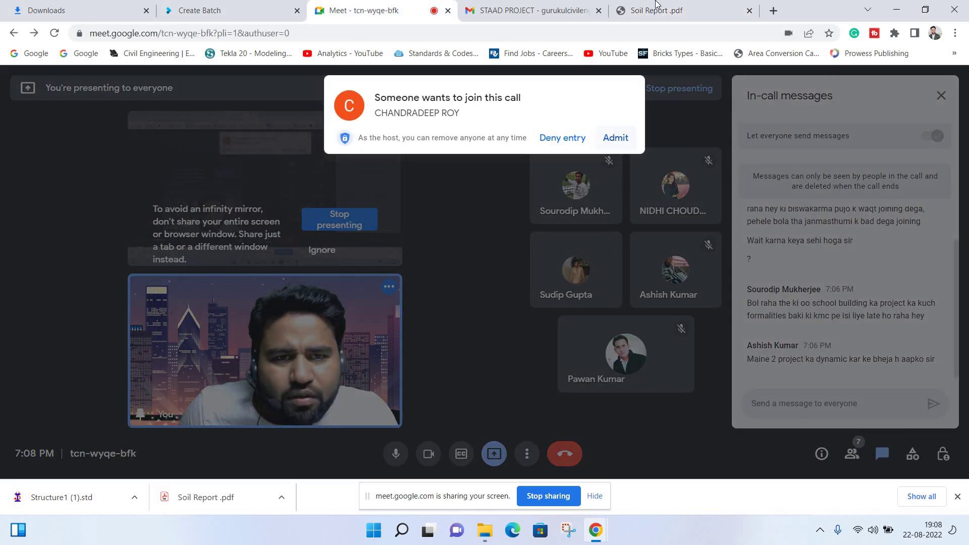
pyautogui.click(616, 139)
pyautogui.hotkey('ctrl', '5')
# - Scroll to page 30, the BH-2 Mohr diagram at 4.50–4.95 m depth
pyautogui.scroll(-5, 583, 323)
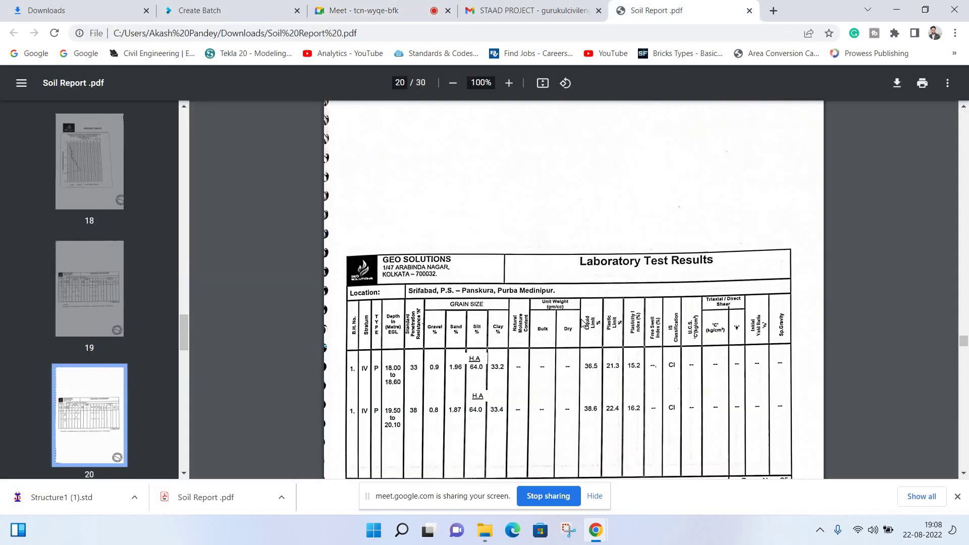
pyautogui.scroll(-4, 583, 323)
pyautogui.scroll(-3, 583, 323)
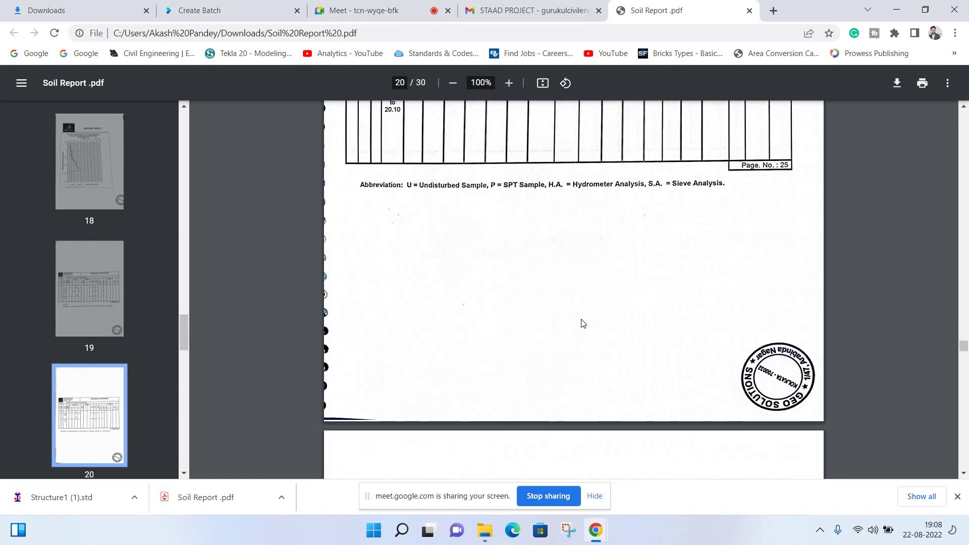
pyautogui.scroll(-6, 583, 323)
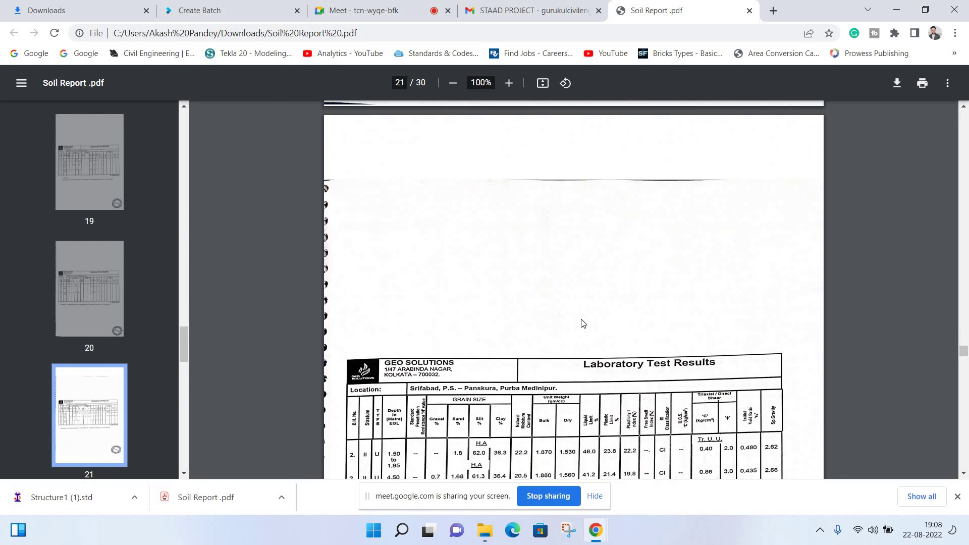
pyautogui.scroll(-3, 580, 313)
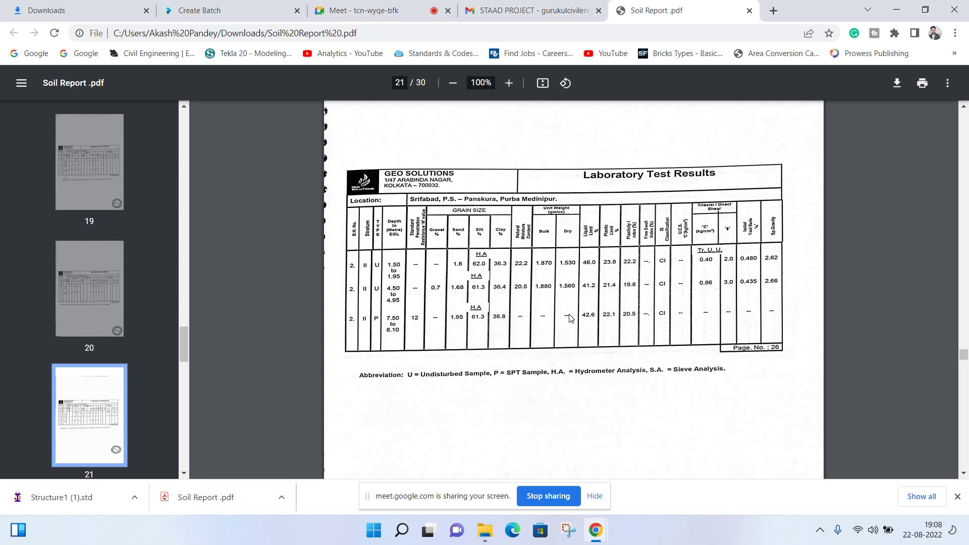
pyautogui.scroll(-5, 568, 317)
pyautogui.scroll(-4, 569, 317)
pyautogui.scroll(-4, 570, 317)
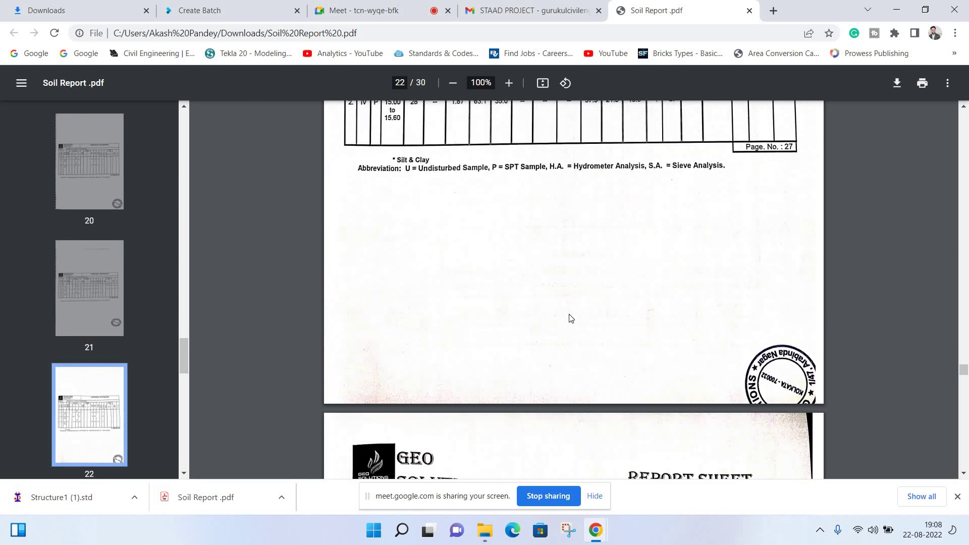
pyautogui.scroll(-3, 570, 317)
pyautogui.scroll(-4, 570, 317)
pyautogui.scroll(-5, 570, 317)
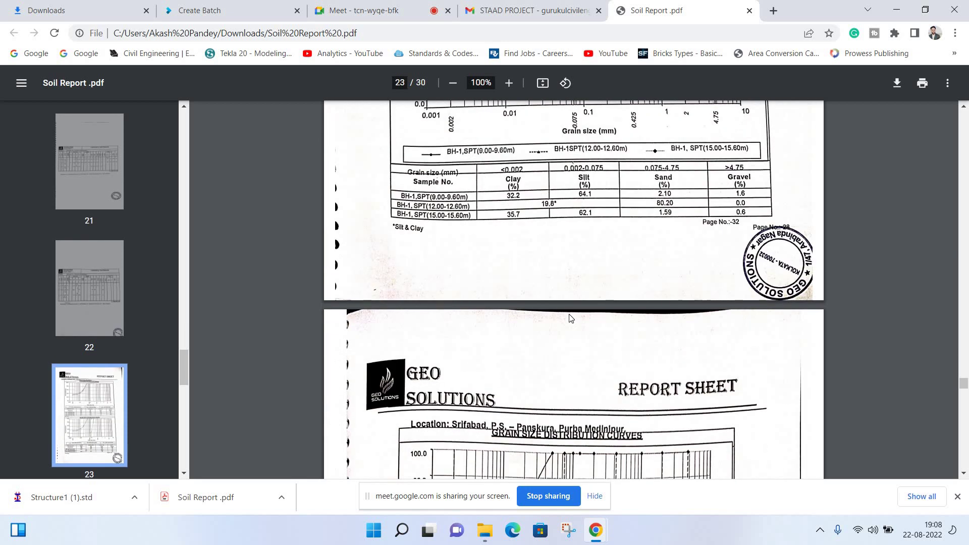
pyautogui.scroll(-6, 570, 317)
pyautogui.scroll(-5, 571, 317)
pyautogui.scroll(-7, 570, 317)
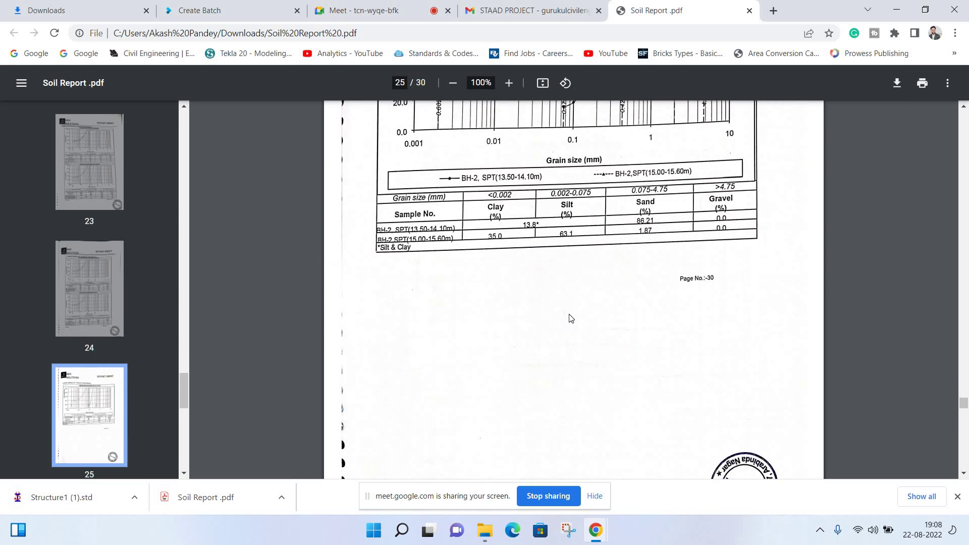
pyautogui.scroll(-5, 570, 317)
pyautogui.scroll(-7, 569, 317)
pyautogui.scroll(-8, 570, 317)
pyautogui.scroll(-9, 570, 317)
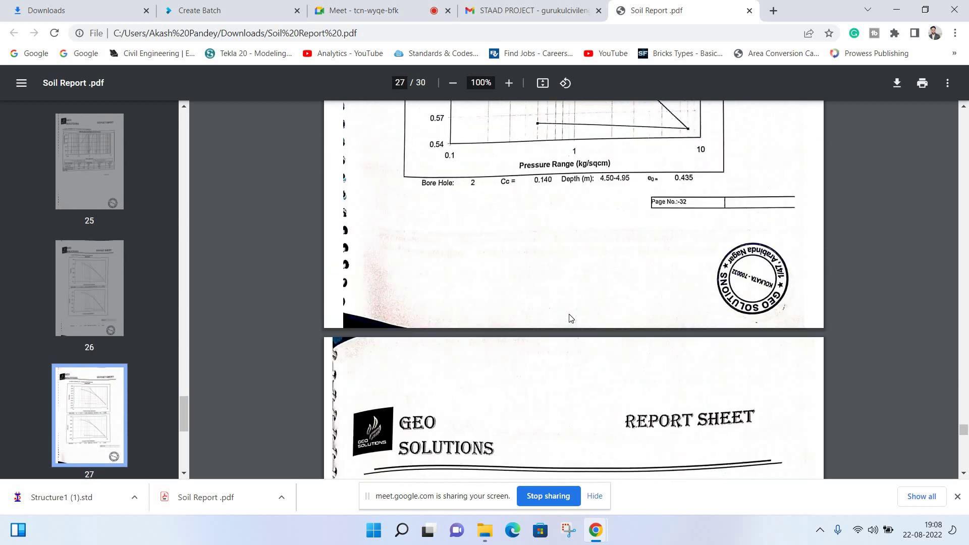
pyautogui.scroll(-8, 570, 317)
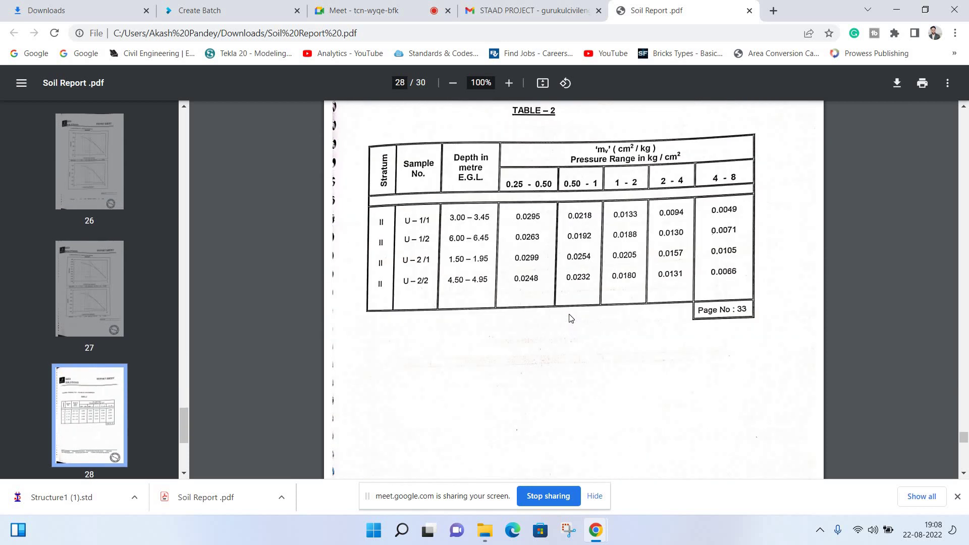
pyautogui.scroll(-8, 570, 317)
pyautogui.scroll(-8, 570, 317)
pyautogui.scroll(-6, 570, 317)
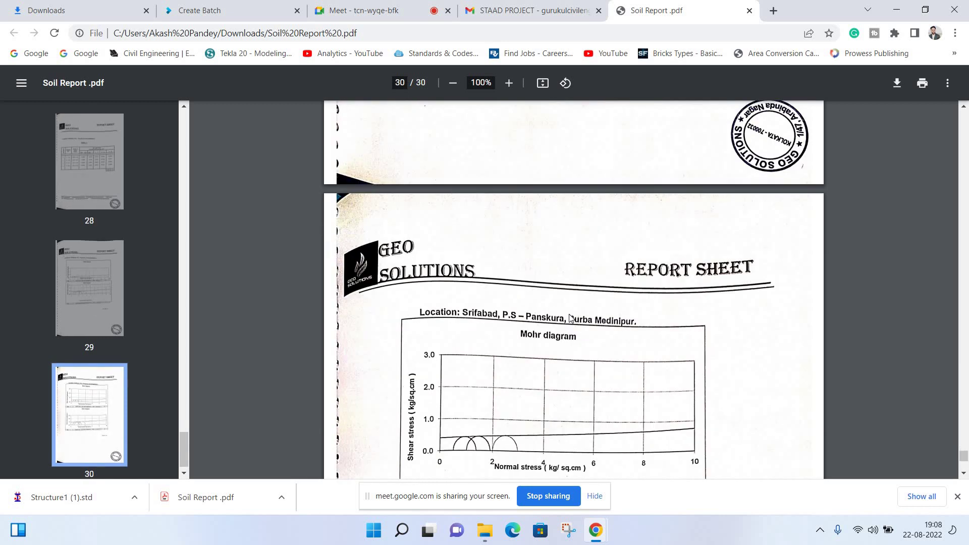
pyautogui.scroll(-5, 595, 335)
pyautogui.scroll(-1, 595, 335)
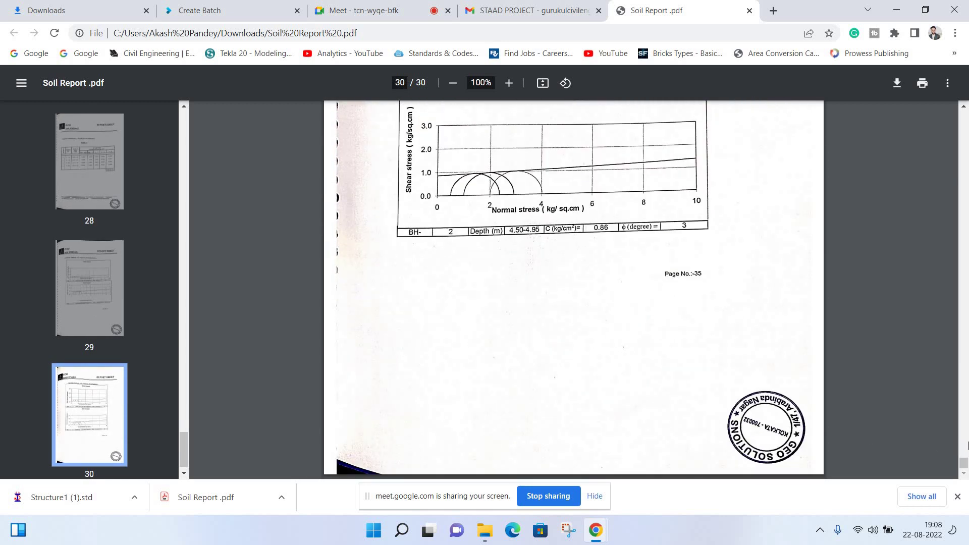
# - Return to page 14's table of isolated and strip footing bearing capacities
pyautogui.moveTo(963, 463); pyautogui.dragTo(965, 423)
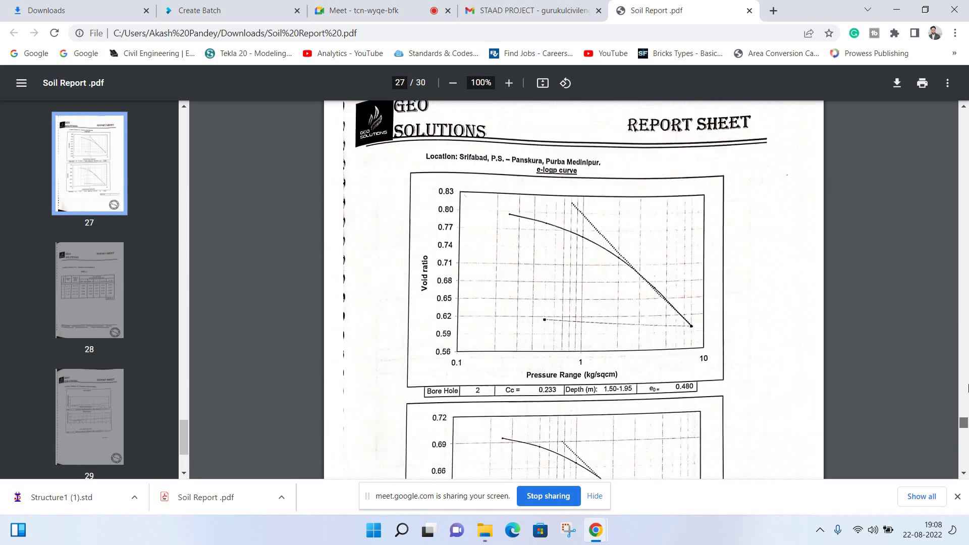
pyautogui.moveTo(967, 388); pyautogui.dragTo(967, 266)
pyautogui.scroll(1, 805, 331)
pyautogui.scroll(-1, 725, 244)
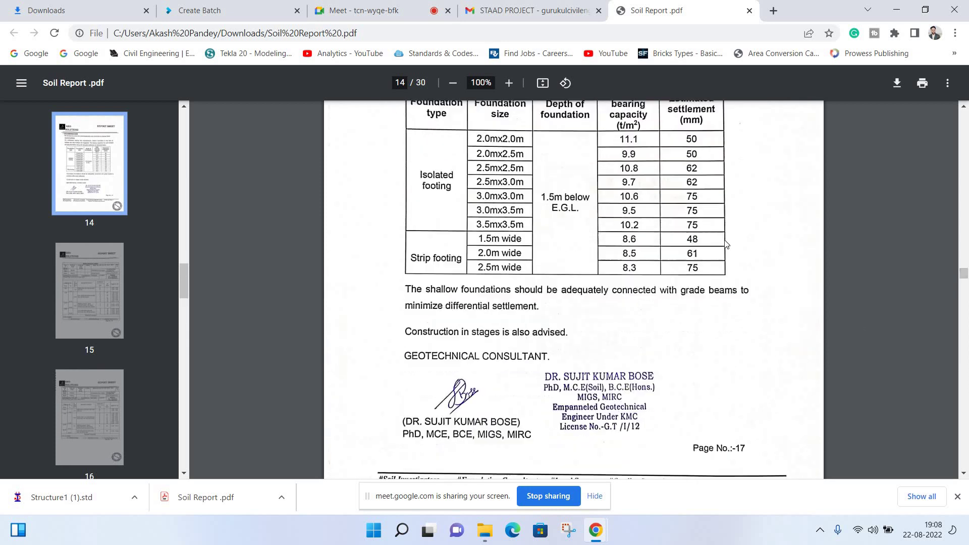
pyautogui.scroll(-4, 725, 245)
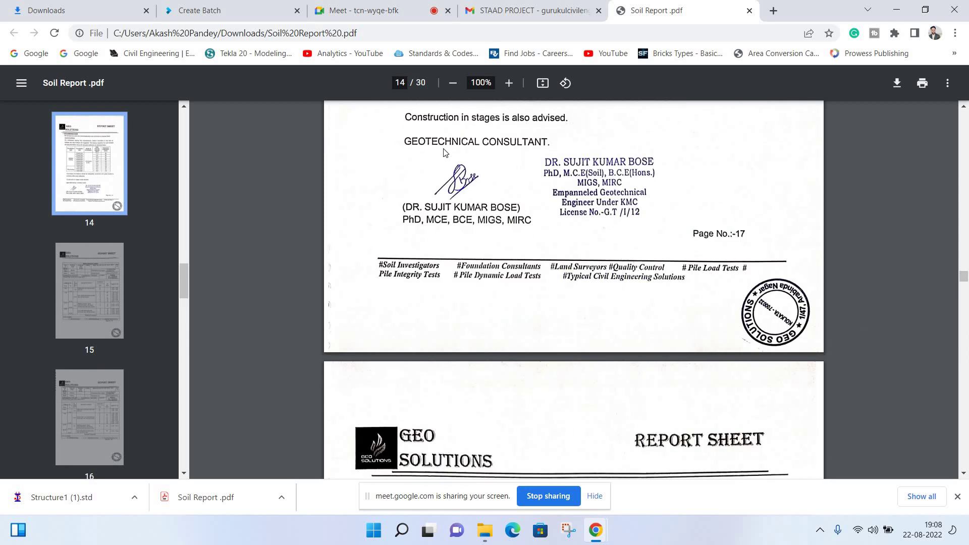
pyautogui.scroll(-6, 445, 154)
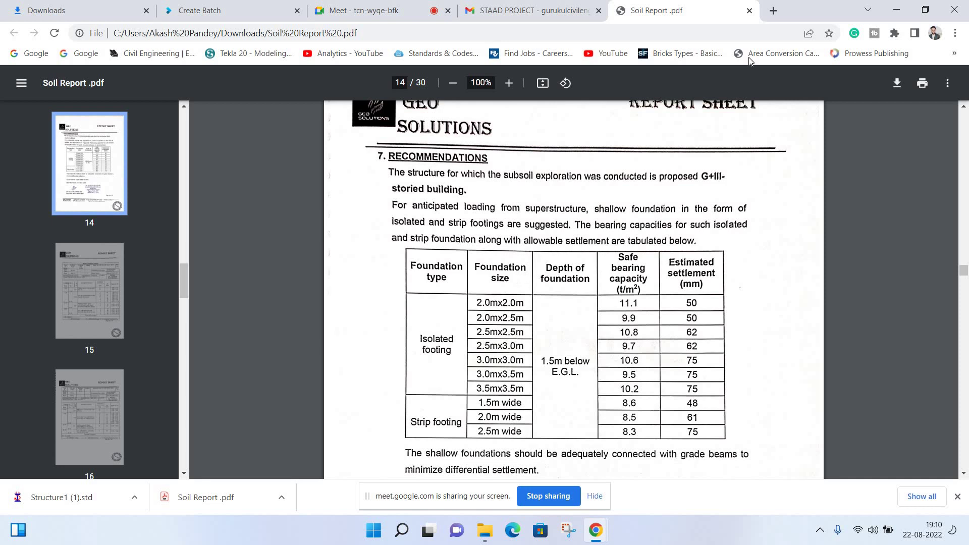
pyautogui.click(899, 7)
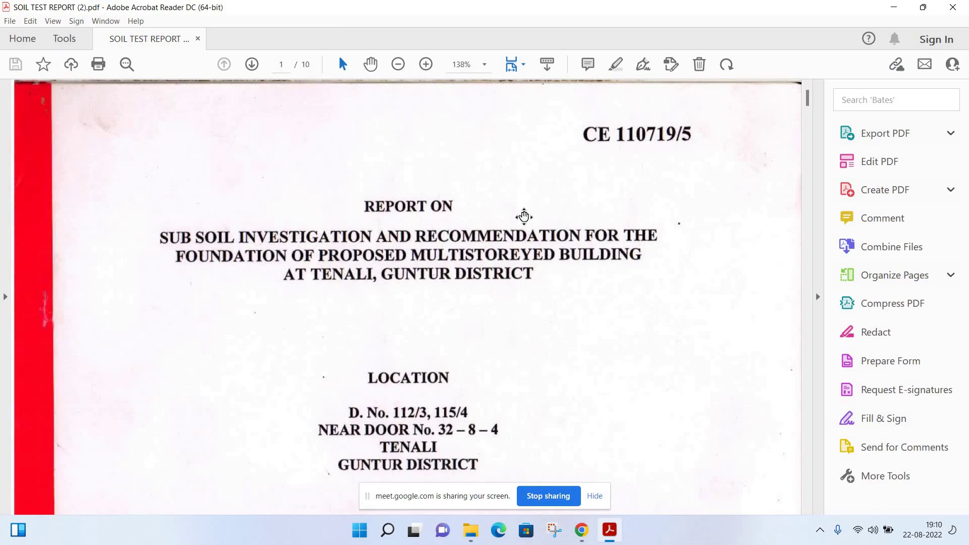
pyautogui.scroll(-2, 525, 217)
pyautogui.scroll(-5, 525, 217)
pyautogui.scroll(-5, 643, 240)
pyautogui.scroll(-5, 642, 244)
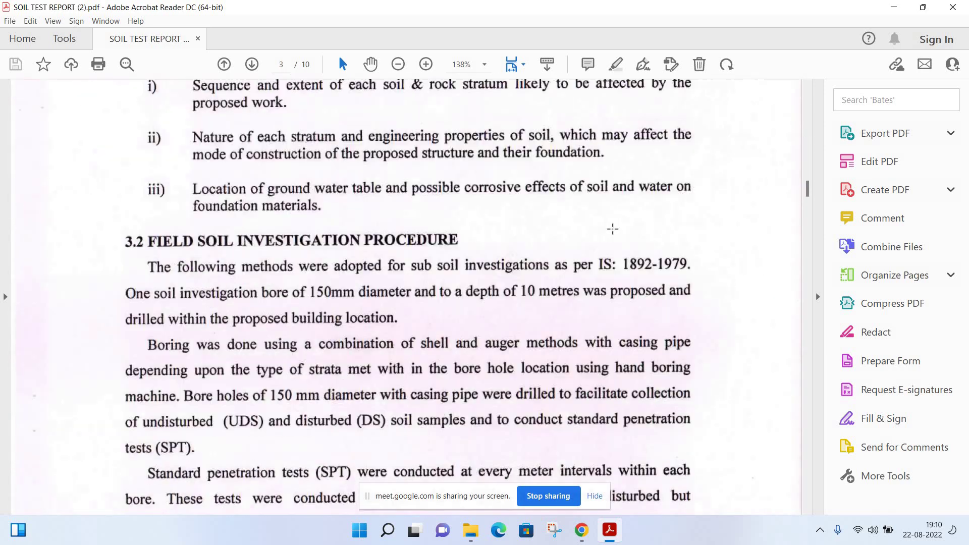
pyautogui.scroll(-5, 612, 228)
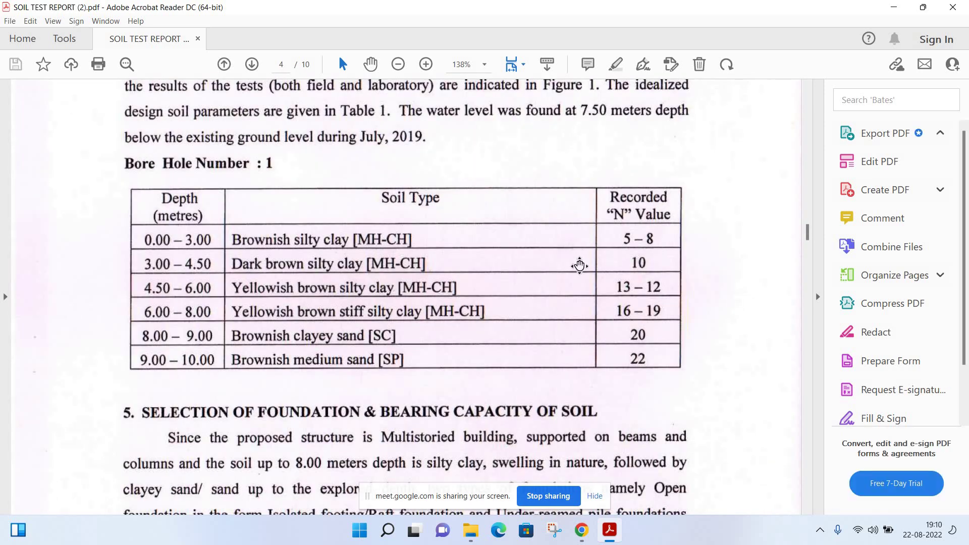
pyautogui.scroll(-5, 581, 268)
pyautogui.scroll(-3, 581, 275)
pyautogui.scroll(-6, 534, 257)
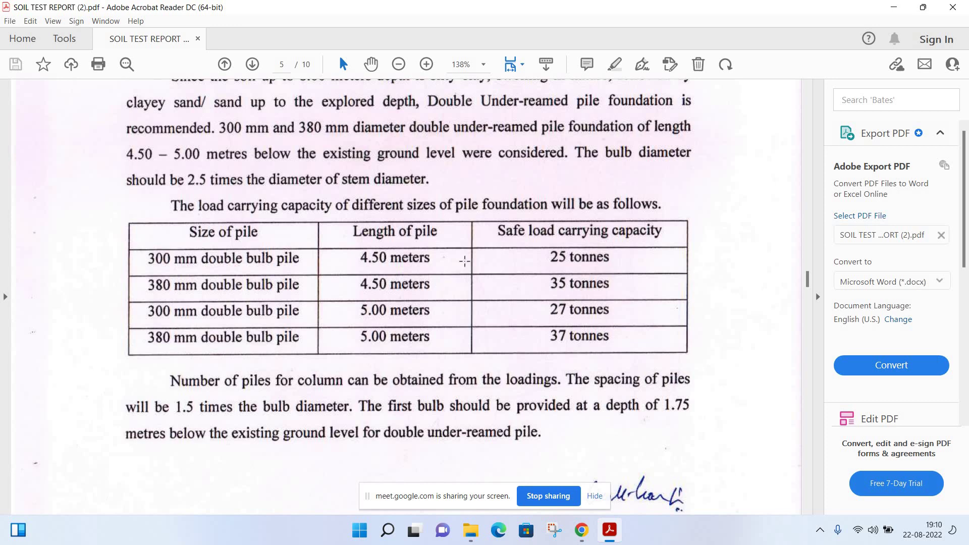
pyautogui.scroll(-1, 467, 285)
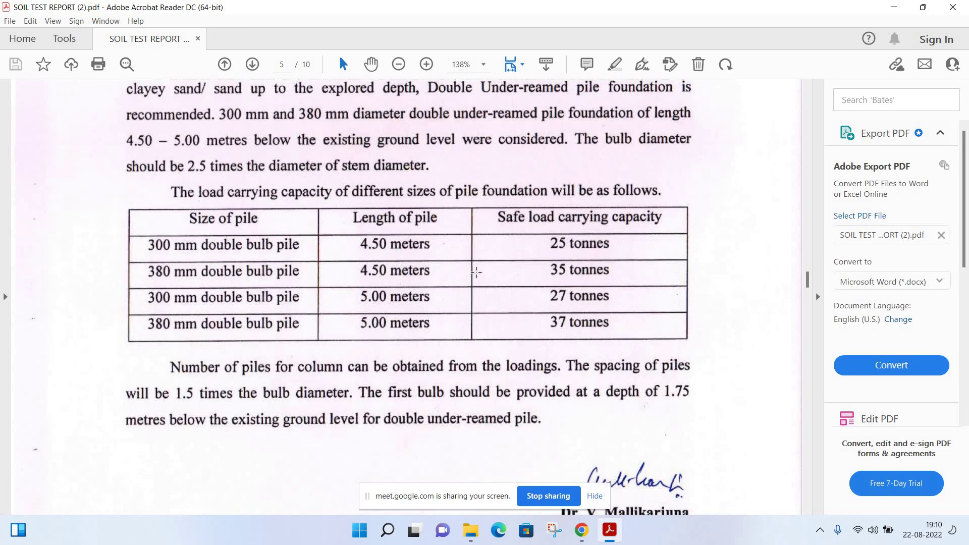
pyautogui.scroll(-8, 476, 272)
pyautogui.scroll(-3, 480, 287)
pyautogui.scroll(-5, 487, 234)
pyautogui.scroll(15, 502, 303)
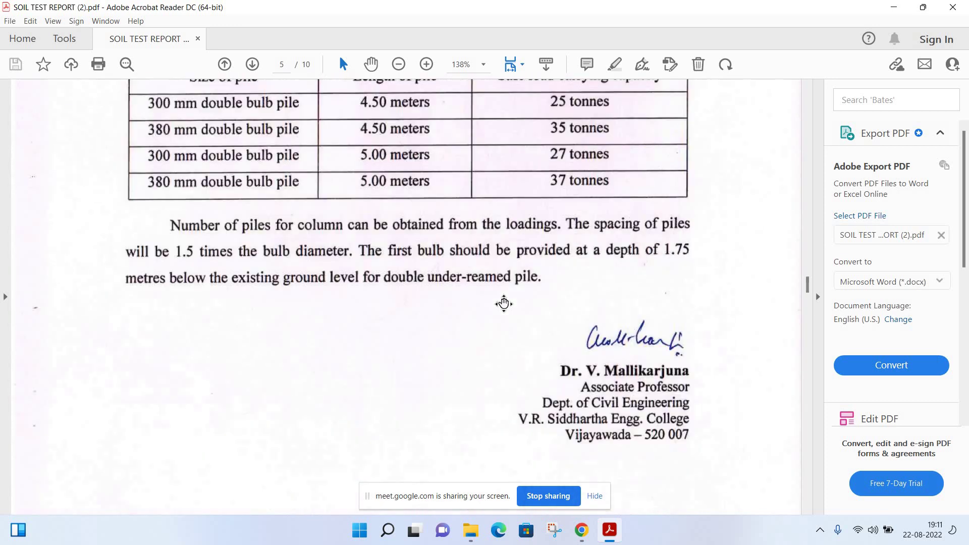
pyautogui.scroll(10, 502, 303)
pyautogui.scroll(3, 895, 6)
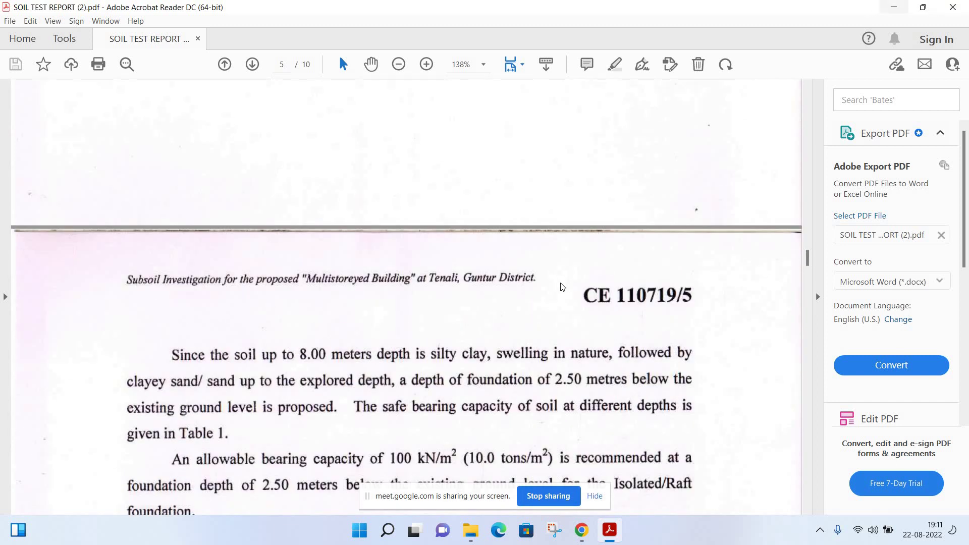
pyautogui.press('super+d')
pyautogui.click(615, 536)
pyautogui.moveTo(582, 530)
pyautogui.click(510, 459)
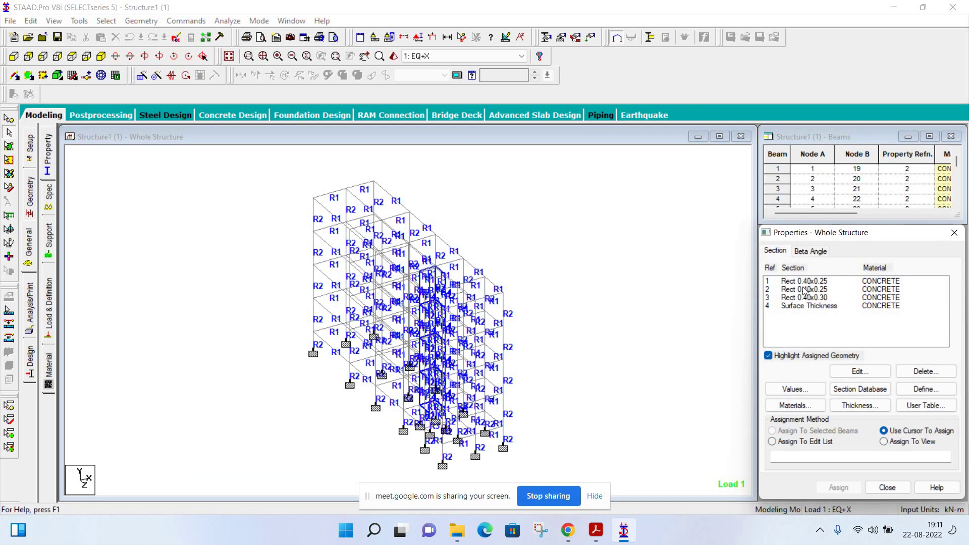
pyautogui.click(804, 289)
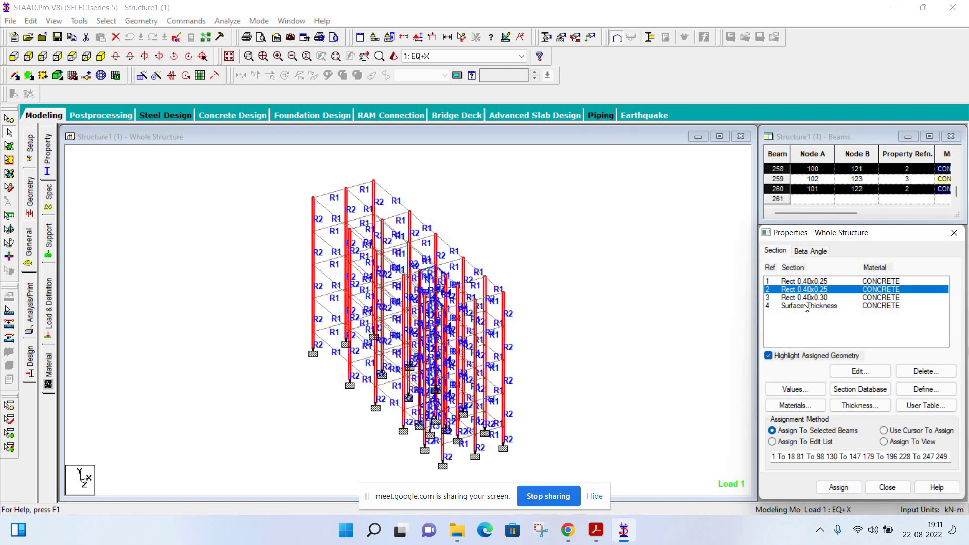
pyautogui.press('Down')
pyautogui.click(806, 307)
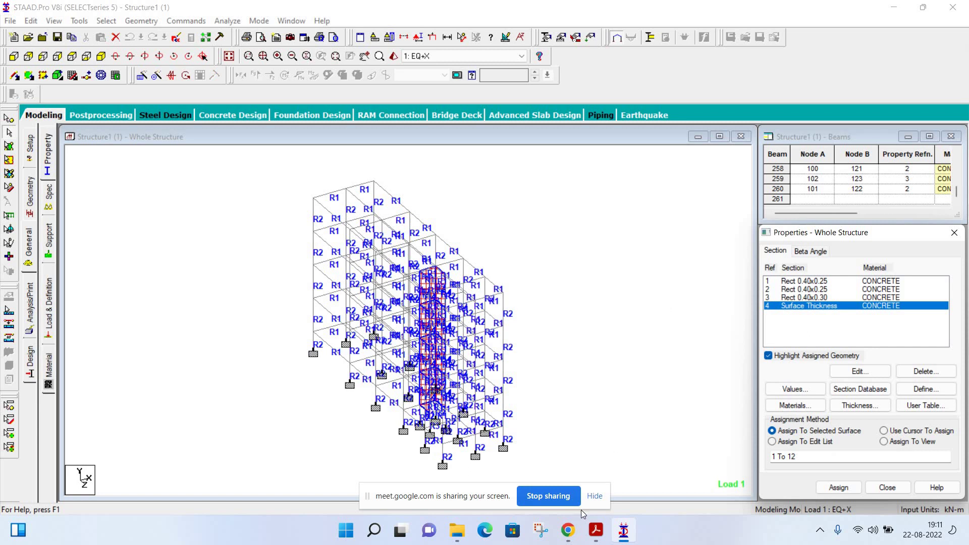
# - Open the STAAD PROJECT email's plan CA-22-SNB-D-06-01.dwg attachment in AutoCAD
pyautogui.click(505, 465)
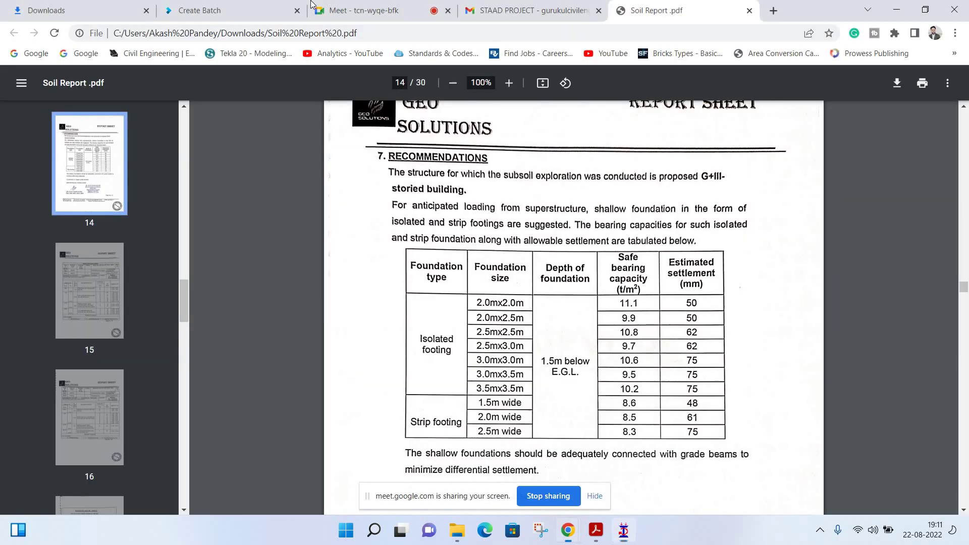
pyautogui.click(530, 10)
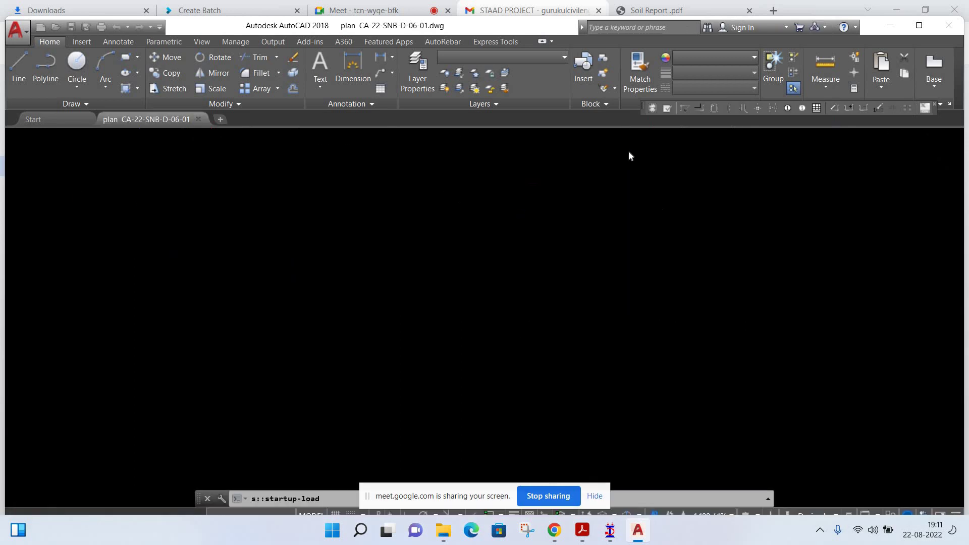
# - Ignore the unresolved references and zoom in on the 1500x1650 lift shaft plans
pyautogui.click(446, 275)
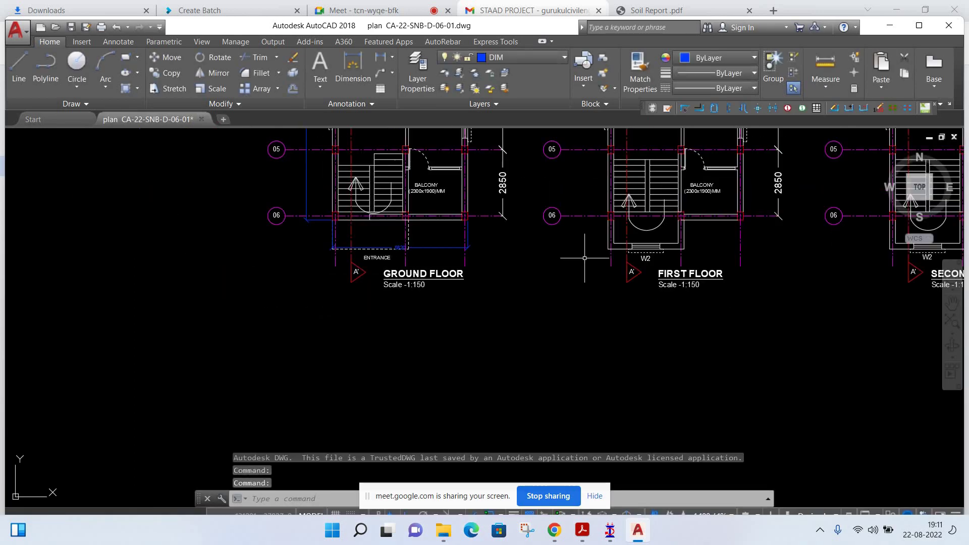
pyautogui.scroll(-3, 586, 252)
pyautogui.scroll(-2, 590, 250)
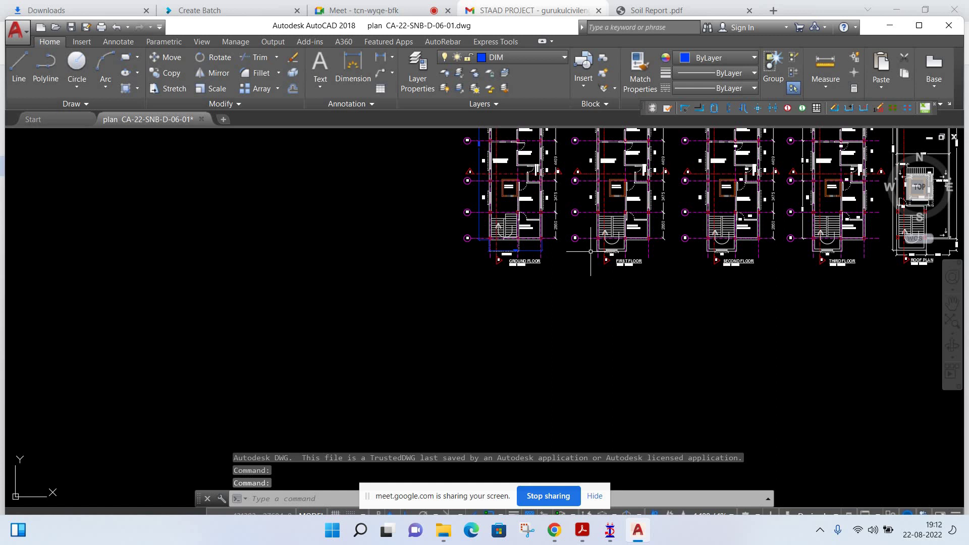
pyautogui.scroll(-2, 591, 251)
pyautogui.scroll(-2, 539, 295)
pyautogui.moveTo(519, 252)
pyautogui.mouseDown(button='middle')
pyautogui.moveTo(539, 295)
pyautogui.moveTo(478, 301)
pyautogui.mouseUp(button='middle')
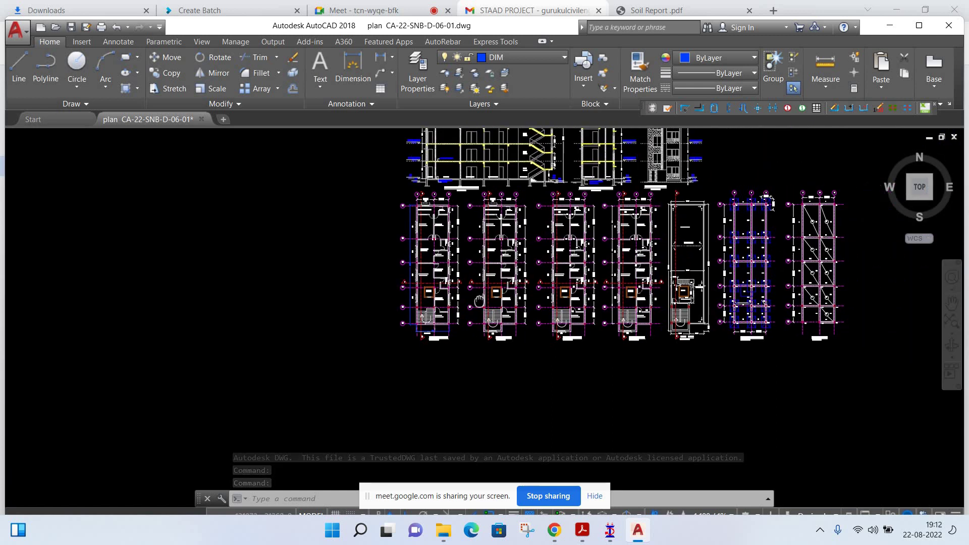
pyautogui.scroll(8, 677, 288)
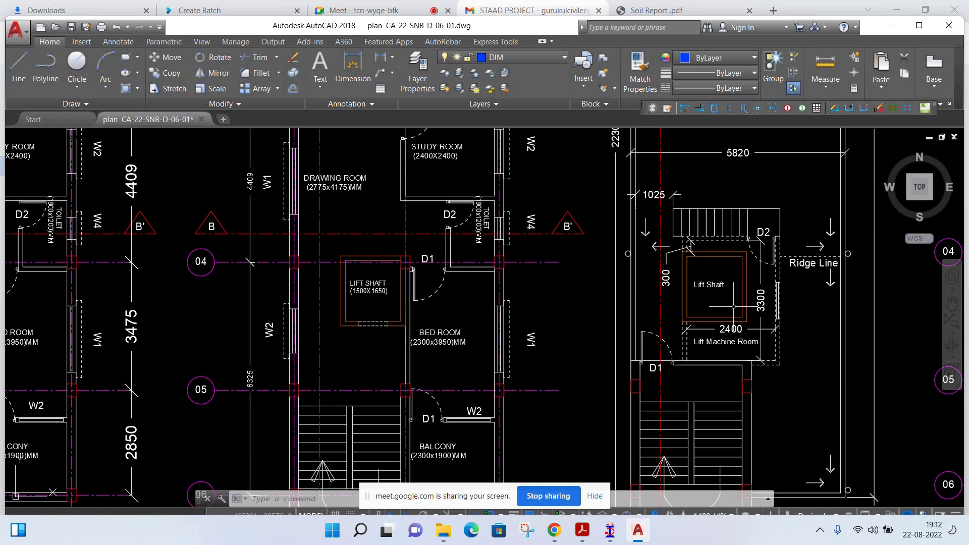
pyautogui.scroll(-2, 690, 316)
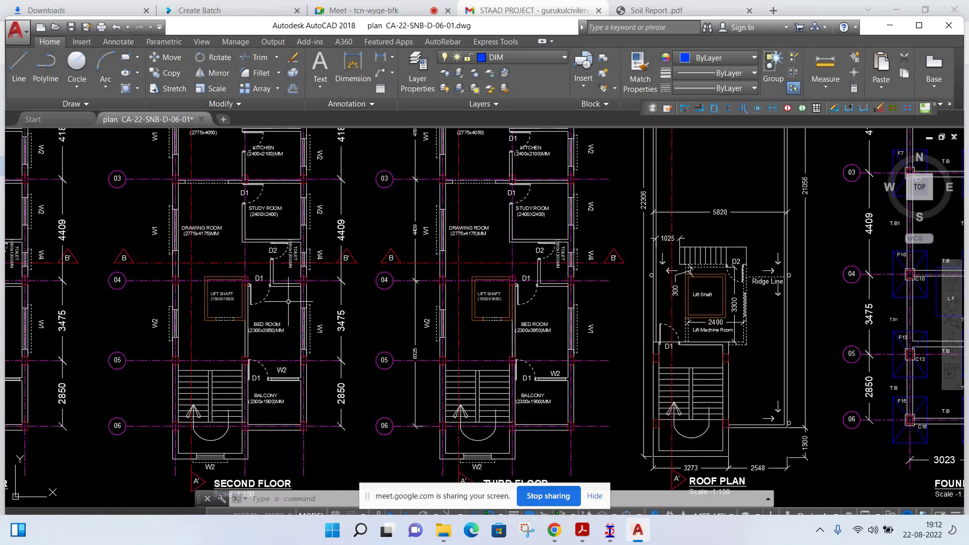
pyautogui.moveTo(288, 302); pyautogui.dragTo(509, 302, button='middle')
pyautogui.scroll(2, 180, 286)
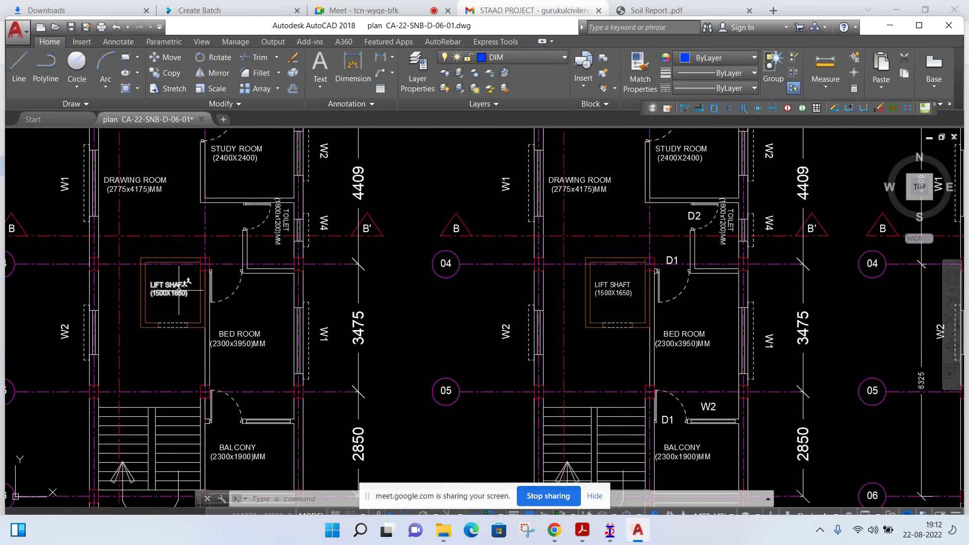
pyautogui.scroll(2, 179, 286)
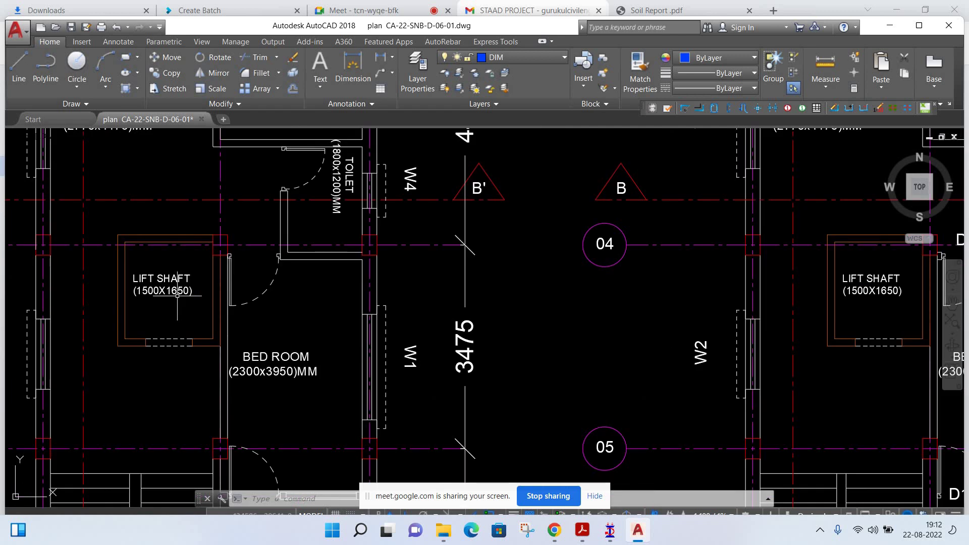
pyautogui.scroll(-2, 177, 295)
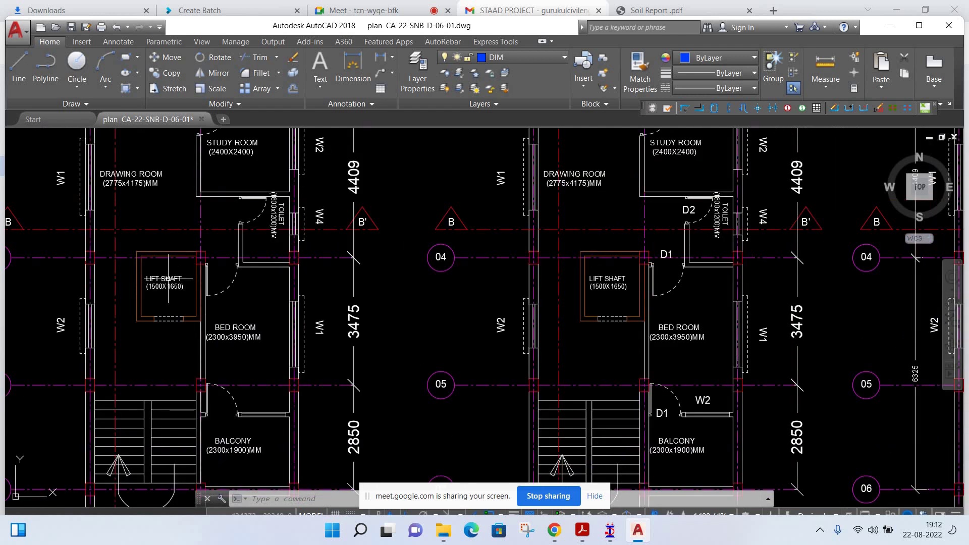
pyautogui.moveTo(180, 271)
pyautogui.mouseDown(button='middle')
pyautogui.moveTo(333, 227)
pyautogui.moveTo(529, 191)
pyautogui.mouseUp(button='middle')
pyautogui.moveTo(152, 252); pyautogui.dragTo(273, 257, button='middle')
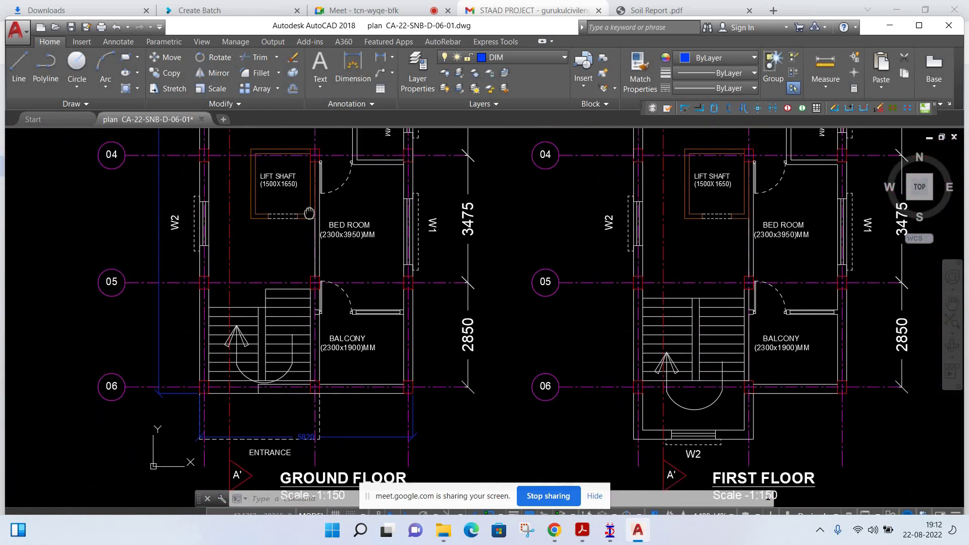
pyautogui.moveTo(207, 300); pyautogui.dragTo(313, 265, button='middle')
pyautogui.scroll(2, 292, 154)
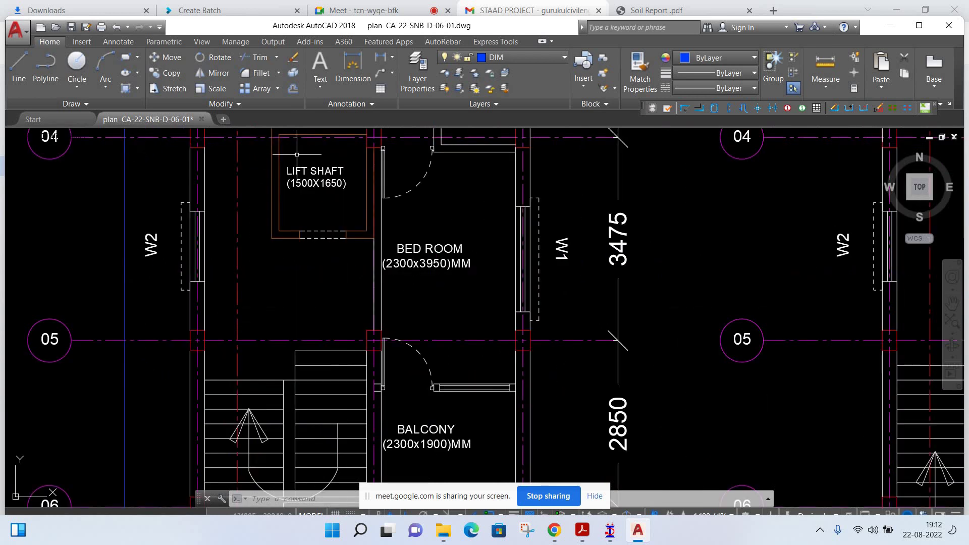
pyautogui.moveTo(296, 155); pyautogui.dragTo(297, 223, button='middle')
pyautogui.scroll(2, 343, 221)
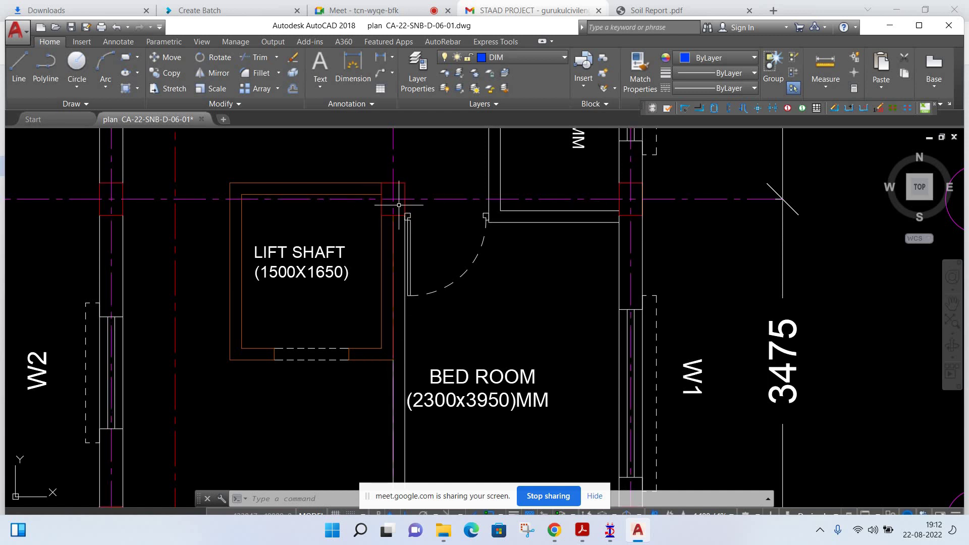
pyautogui.moveTo(403, 346); pyautogui.dragTo(400, 326, button='middle')
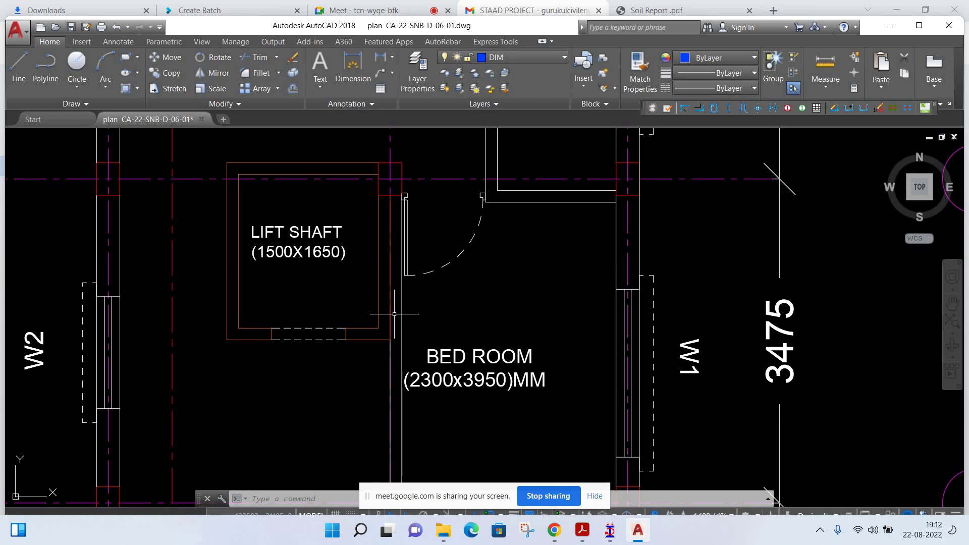
pyautogui.scroll(-4, 420, 271)
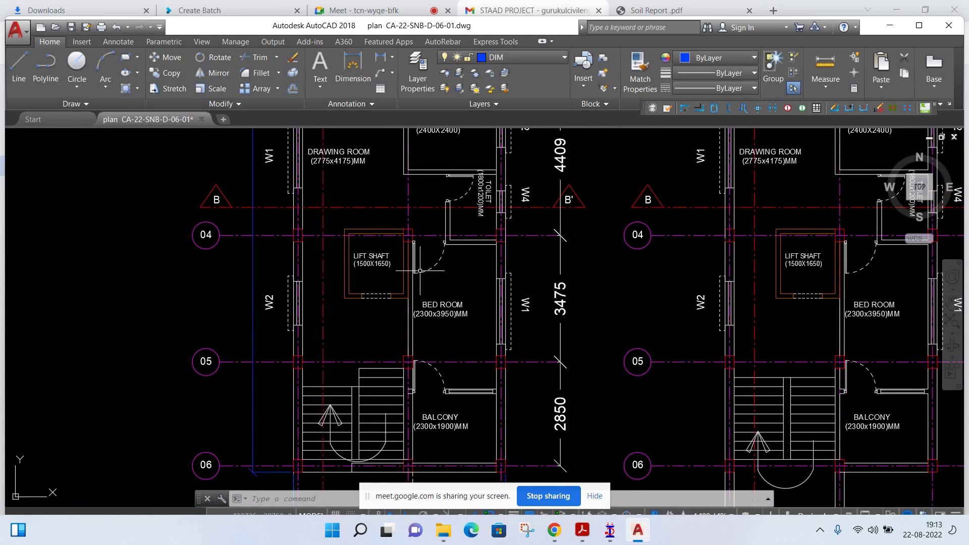
pyautogui.scroll(2, 420, 272)
pyautogui.scroll(2, 401, 264)
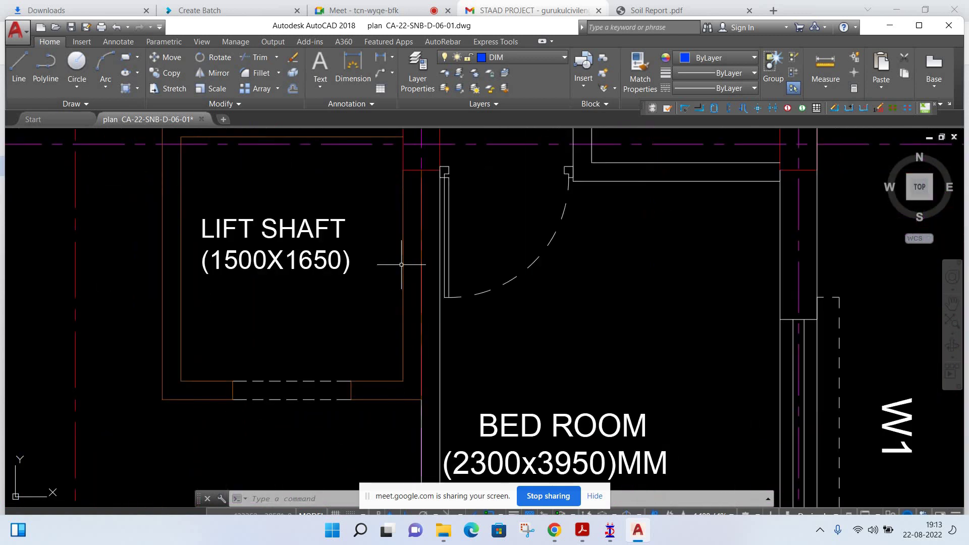
pyautogui.scroll(-1, 401, 264)
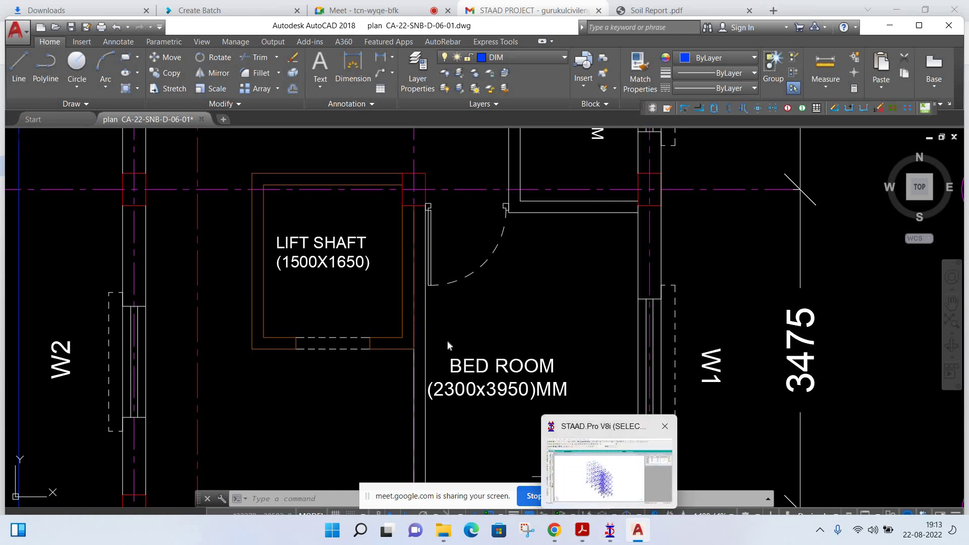
# - Switch to STAAD.Pro and open a rendered 3D view of the Structure1 frame
pyautogui.click(610, 530)
pyautogui.scroll(2, 438, 285)
pyautogui.scroll(2, 505, 252)
pyautogui.scroll(2, 495, 293)
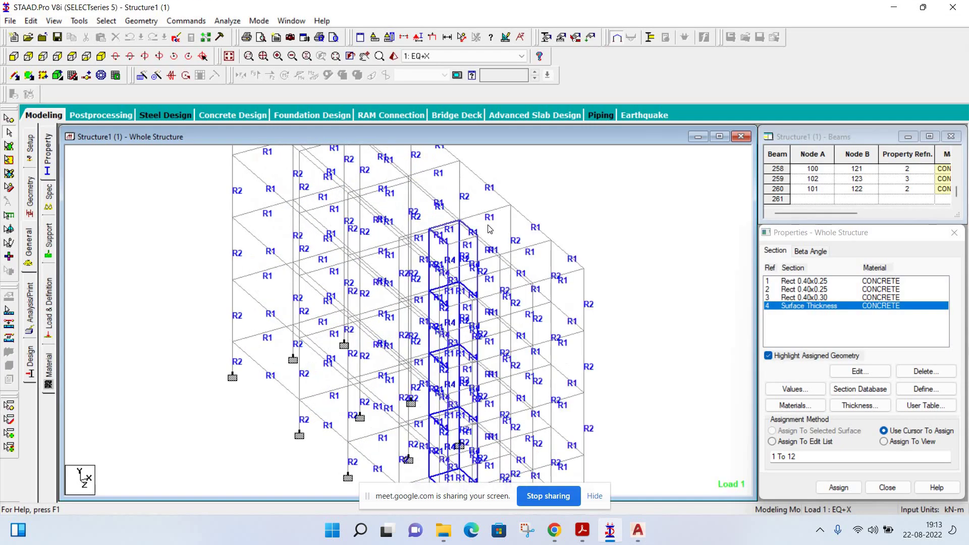
pyautogui.scroll(2, 487, 317)
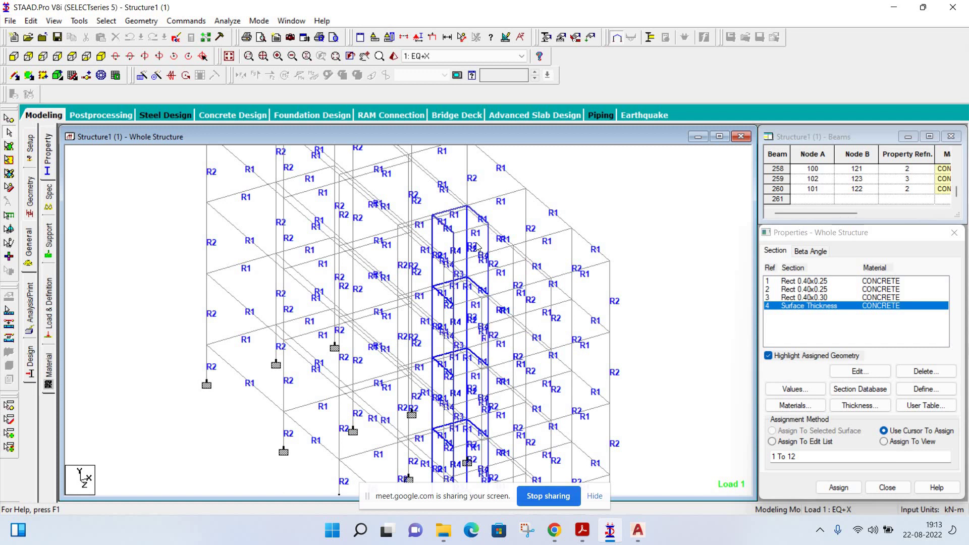
pyautogui.moveTo(465, 237)
pyautogui.mouseDown(button='middle')
pyautogui.moveTo(446, 271)
pyautogui.moveTo(465, 266)
pyautogui.mouseUp(button='middle')
pyautogui.scroll(-1, 504, 175)
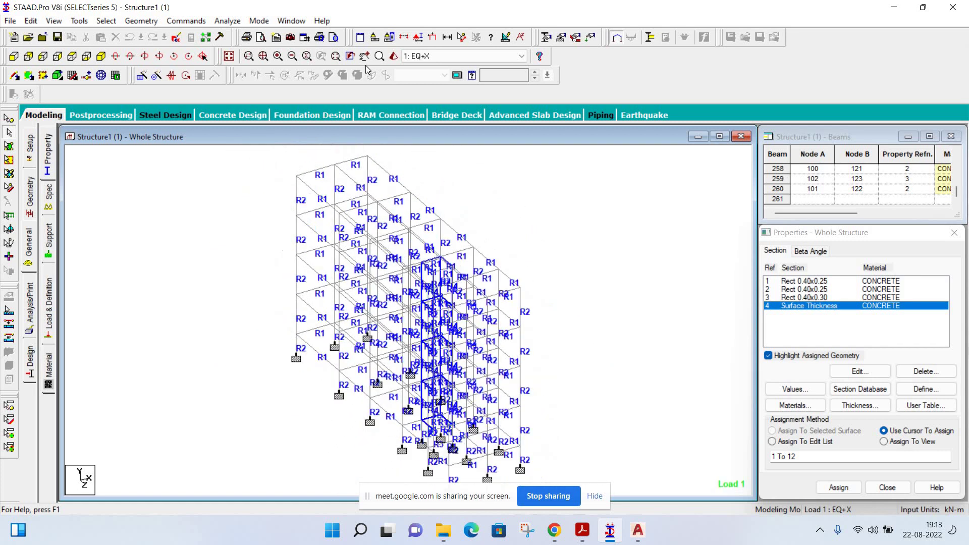
pyautogui.click(393, 56)
# - Orbit and zoom the rendered view around the lift-core walls, then close it
pyautogui.moveTo(465, 292); pyautogui.dragTo(480, 298)
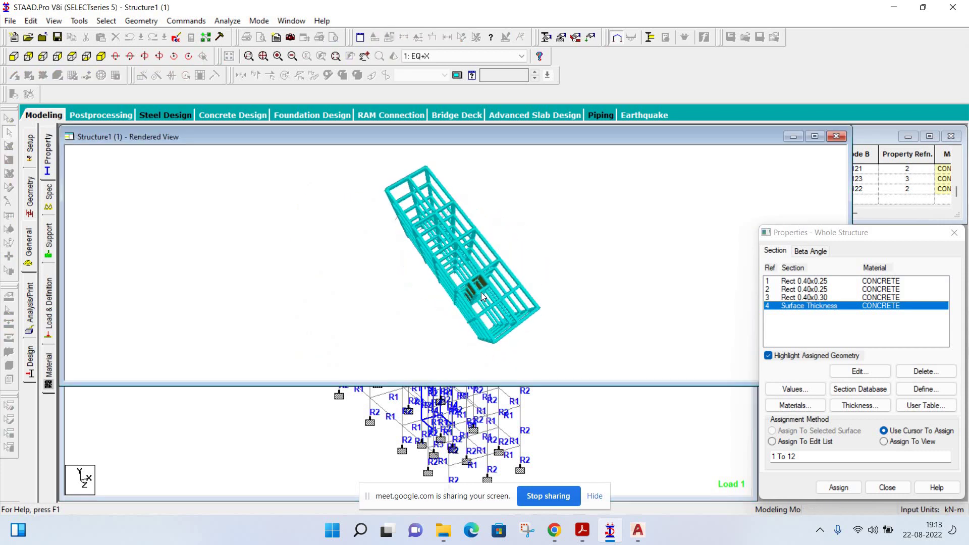
pyautogui.scroll(1, 478, 299)
pyautogui.scroll(1, 472, 300)
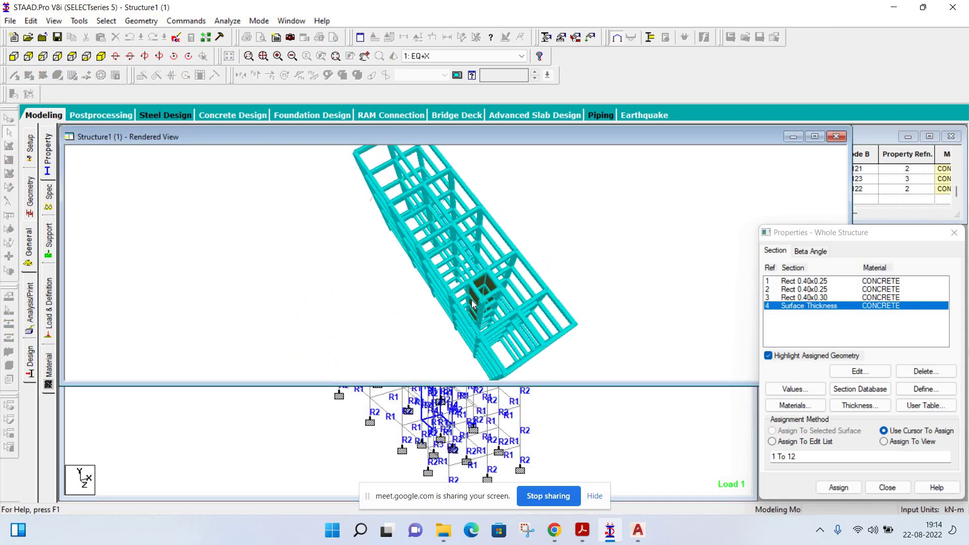
pyautogui.scroll(1, 456, 307)
pyautogui.scroll(2, 372, 297)
pyautogui.moveTo(372, 297)
pyautogui.mouseDown()
pyautogui.moveTo(453, 273)
pyautogui.moveTo(437, 270)
pyautogui.mouseUp()
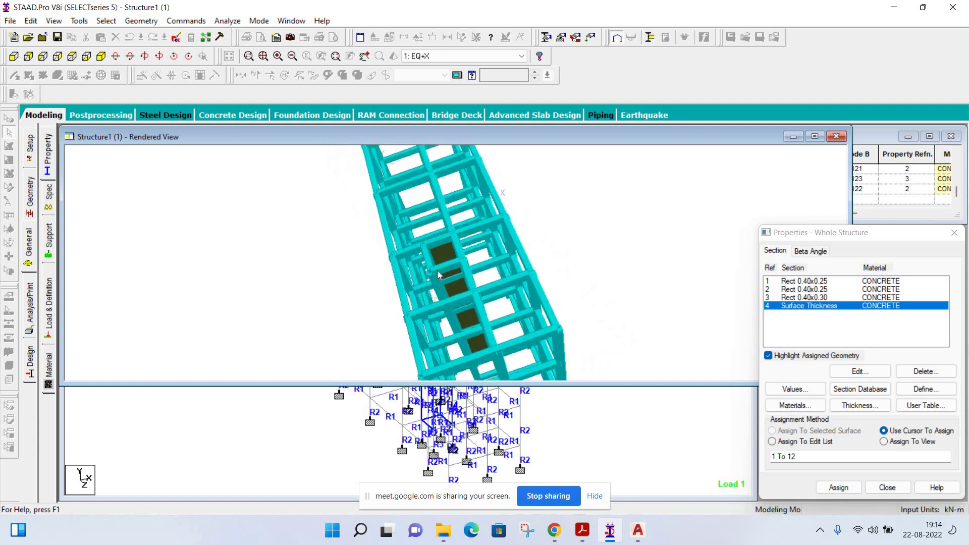
pyautogui.scroll(1, 438, 271)
pyautogui.scroll(2, 448, 289)
pyautogui.scroll(1, 452, 277)
pyautogui.scroll(1, 456, 255)
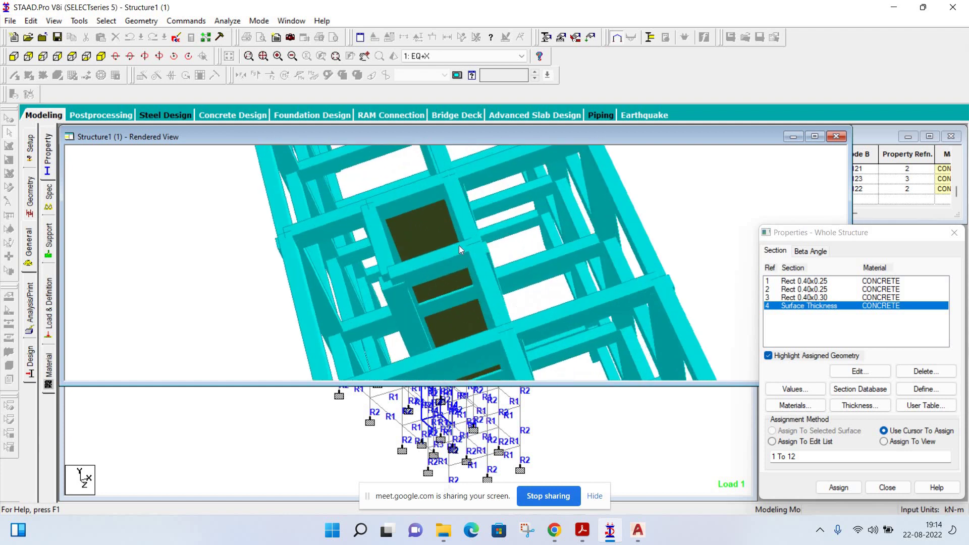
pyautogui.scroll(1, 454, 237)
pyautogui.scroll(1, 434, 225)
pyautogui.moveTo(421, 222)
pyautogui.mouseDown()
pyautogui.moveTo(265, 250)
pyautogui.moveTo(526, 215)
pyautogui.moveTo(511, 253)
pyautogui.moveTo(561, 271)
pyautogui.moveTo(611, 253)
pyautogui.moveTo(588, 281)
pyautogui.moveTo(454, 293)
pyautogui.moveTo(498, 247)
pyautogui.mouseUp()
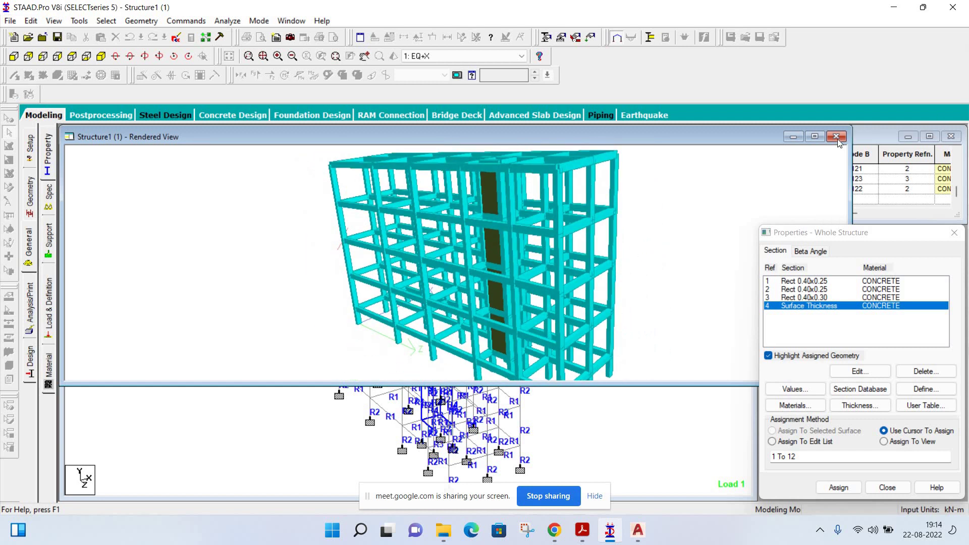
pyautogui.hotkey('ctrl', 'F4')
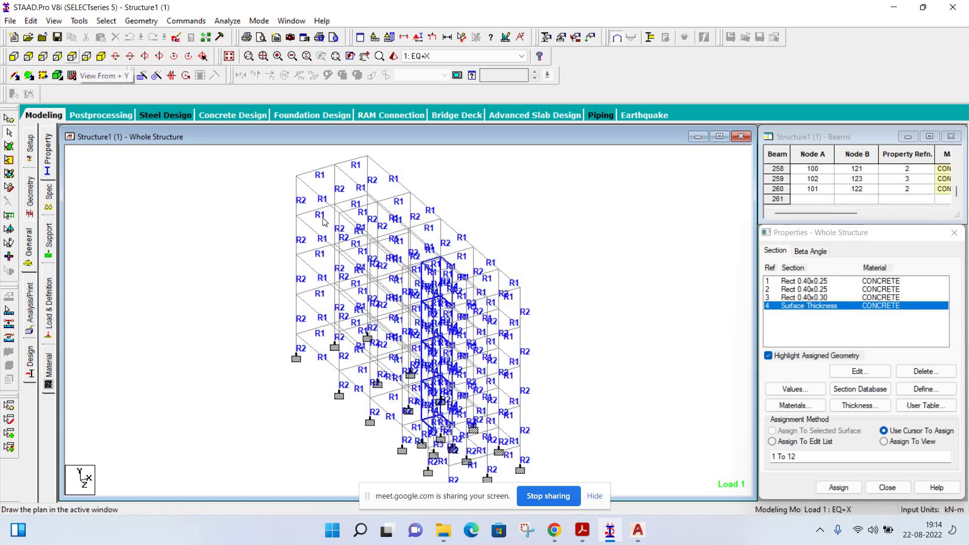
# - Show the front elevation and select the frame's left column
pyautogui.click(72, 56)
pyautogui.moveTo(363, 168); pyautogui.dragTo(346, 217, button='middle')
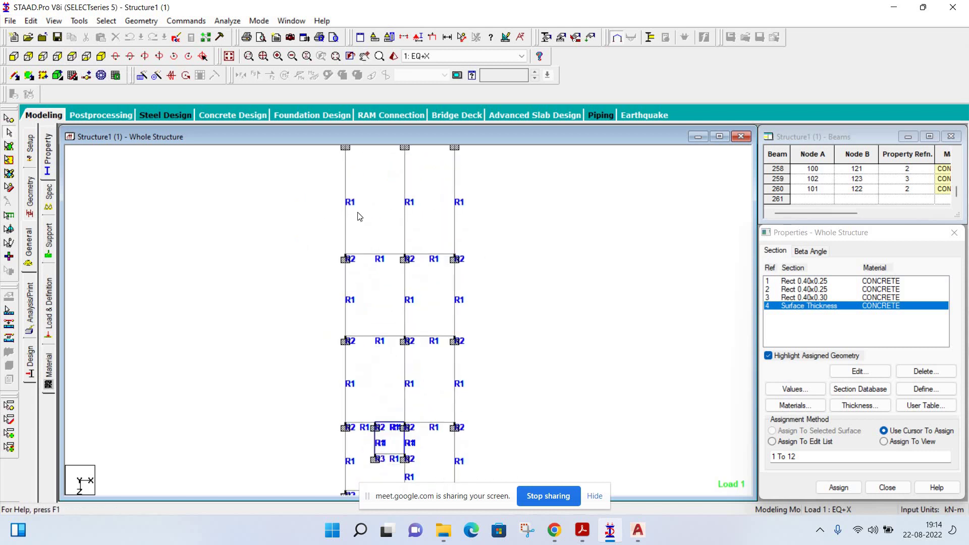
pyautogui.scroll(2, 356, 255)
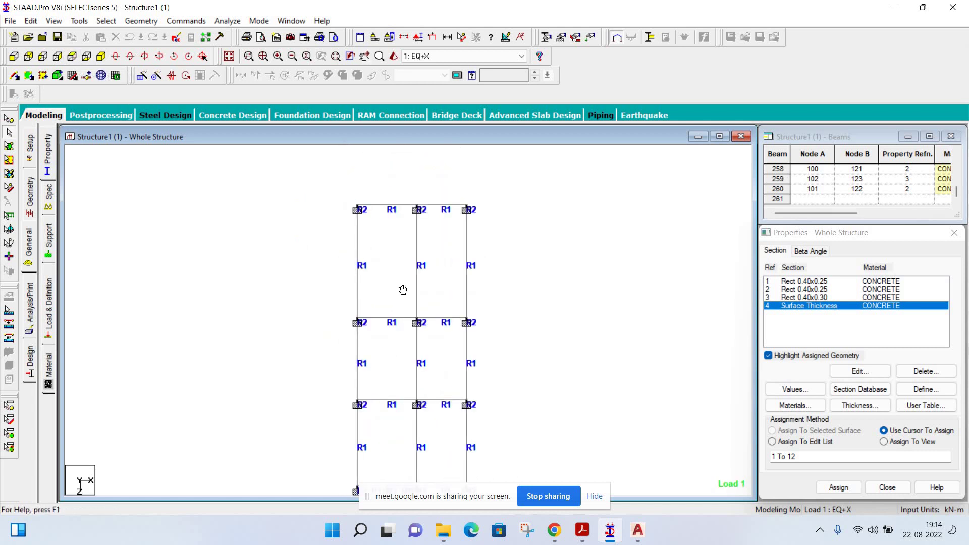
pyautogui.scroll(2, 388, 357)
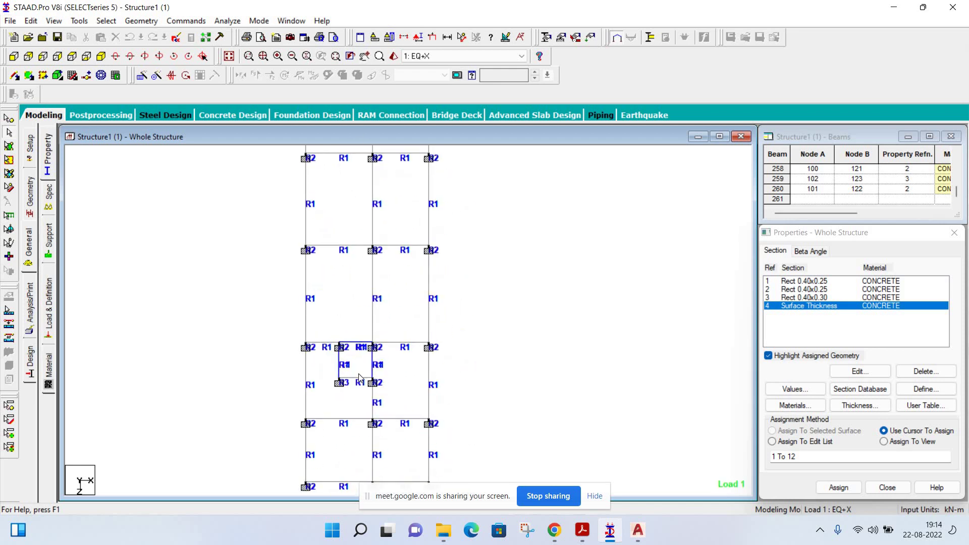
pyautogui.scroll(2, 331, 374)
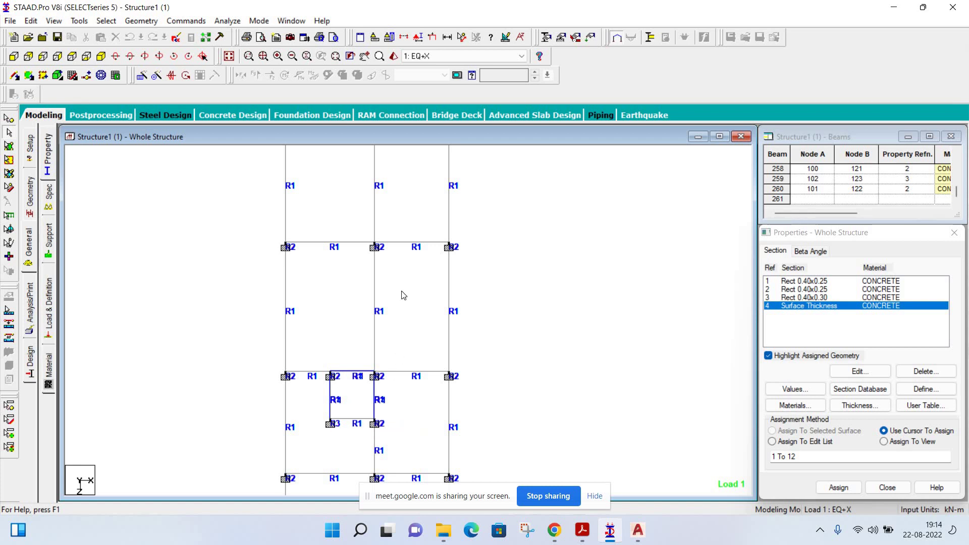
pyautogui.scroll(-2, 367, 237)
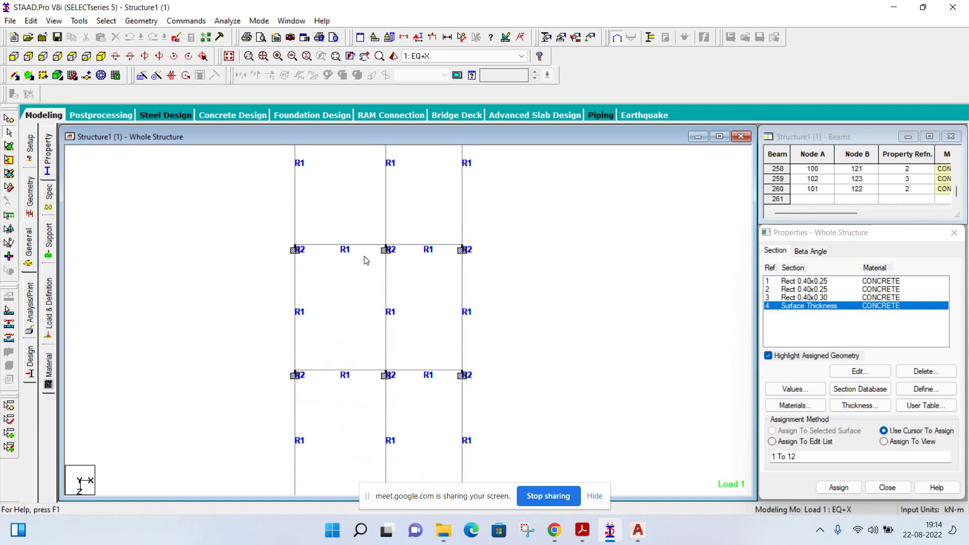
pyautogui.scroll(2, 318, 229)
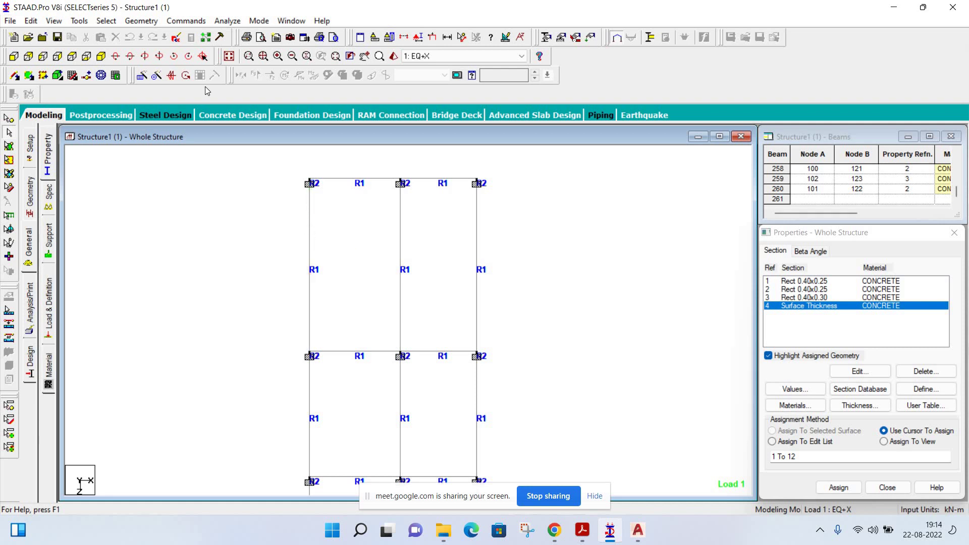
pyautogui.click(102, 57)
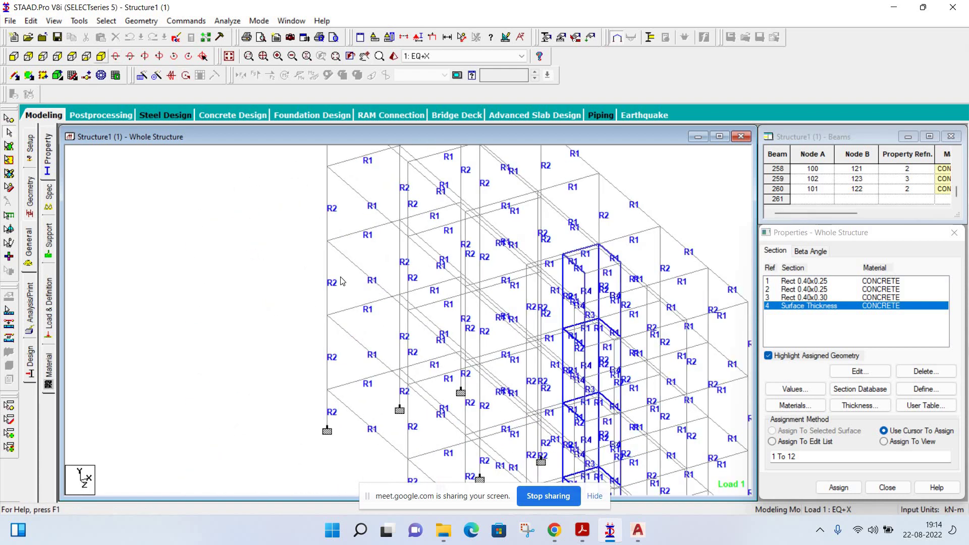
pyautogui.click(87, 57)
pyautogui.click(72, 57)
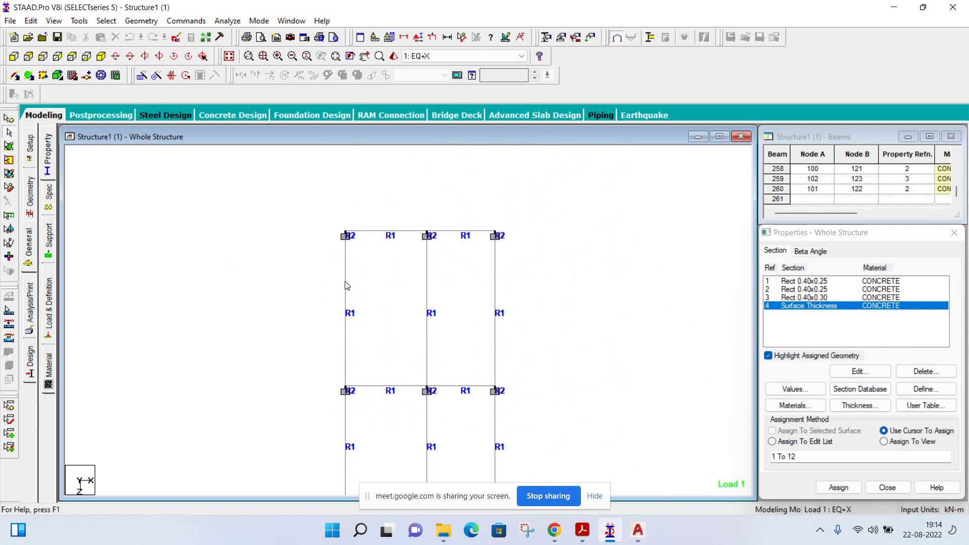
pyautogui.click(345, 308)
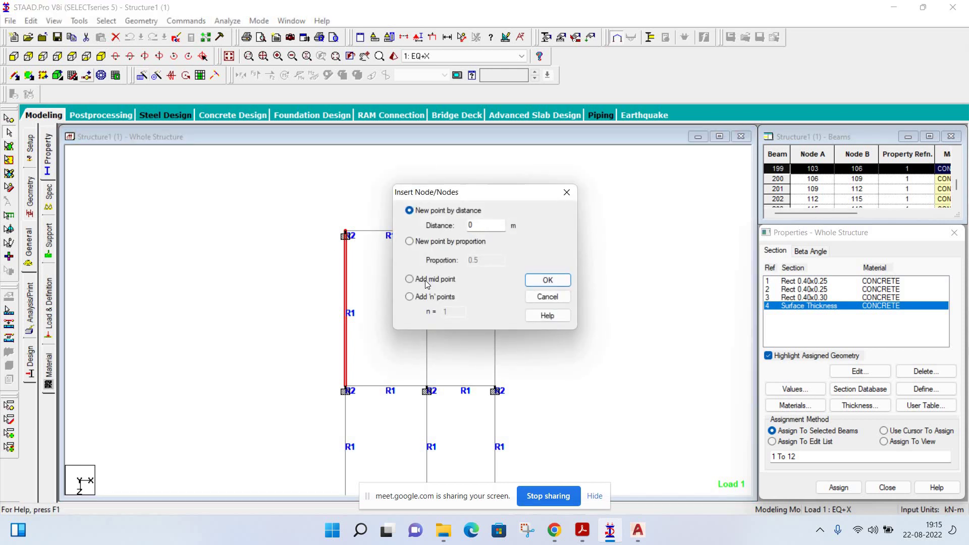
# - Insert a node at the left column's midpoint and return to the front elevation
pyautogui.click(410, 279)
pyautogui.click(547, 280)
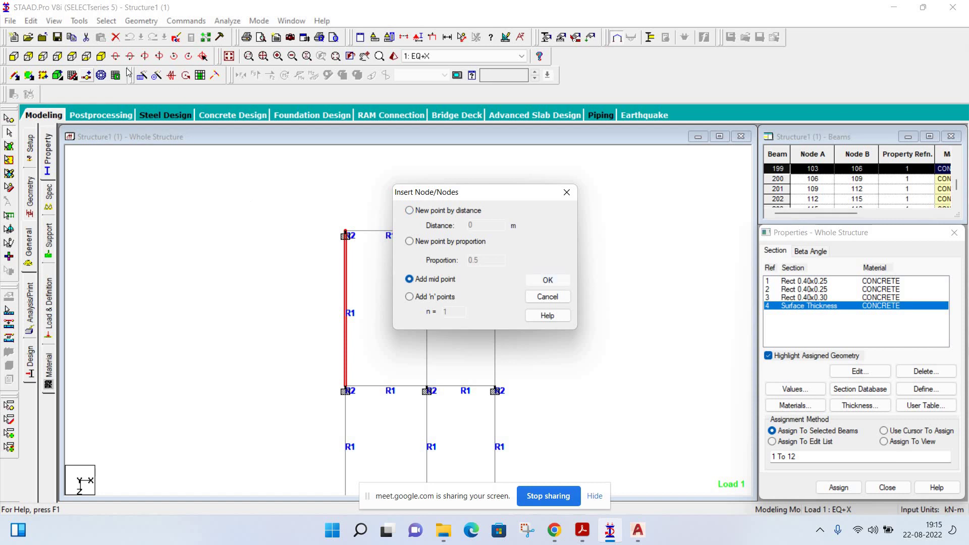
pyautogui.click(65, 55)
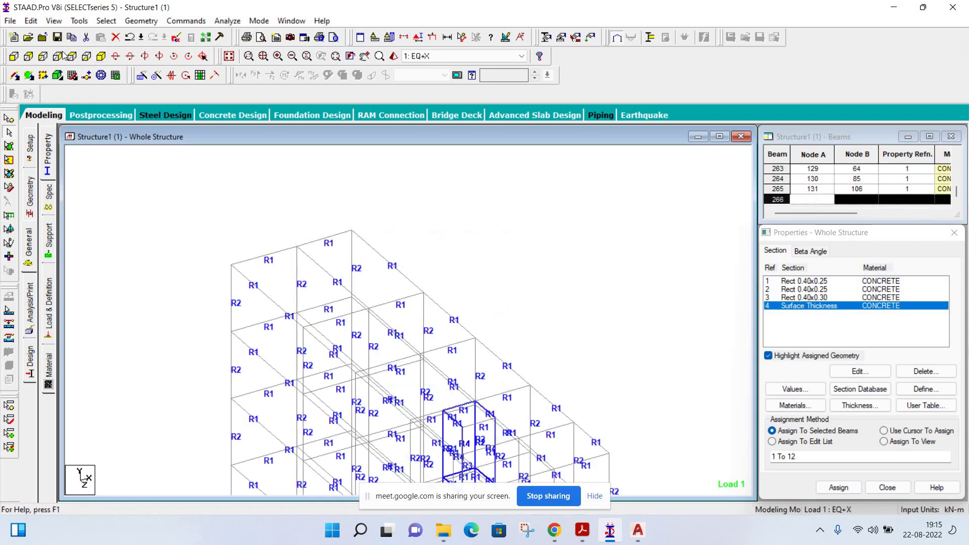
pyautogui.click(73, 56)
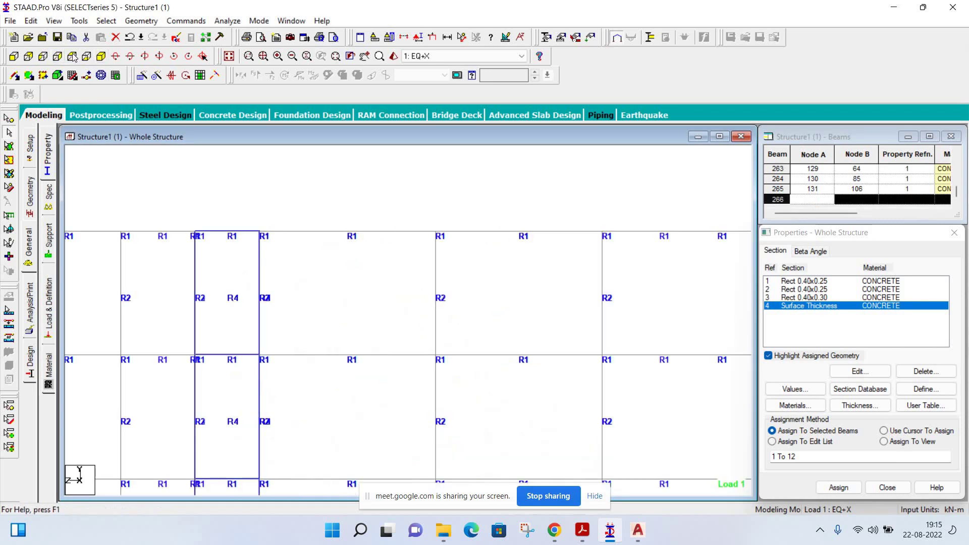
pyautogui.click(86, 56)
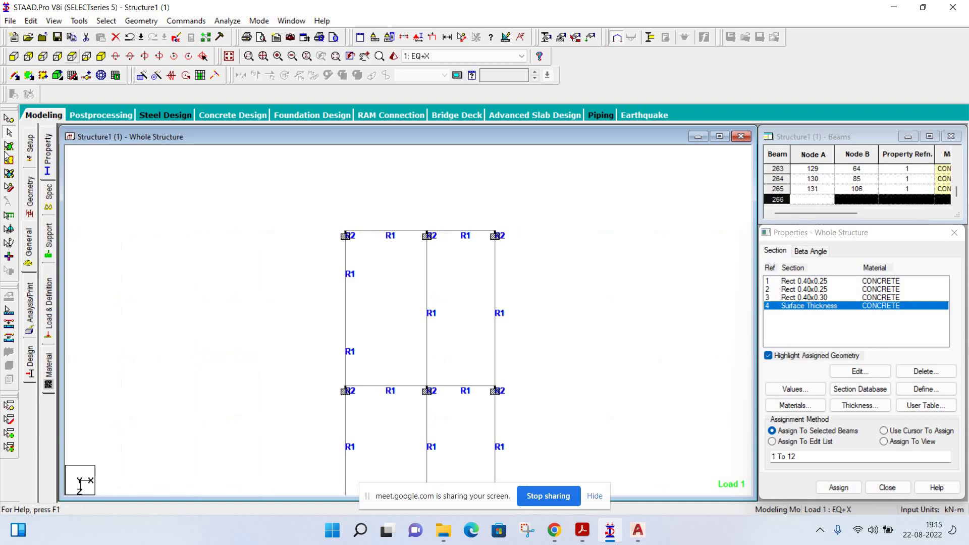
# - Select the new mid-height node on the left column
pyautogui.click(9, 119)
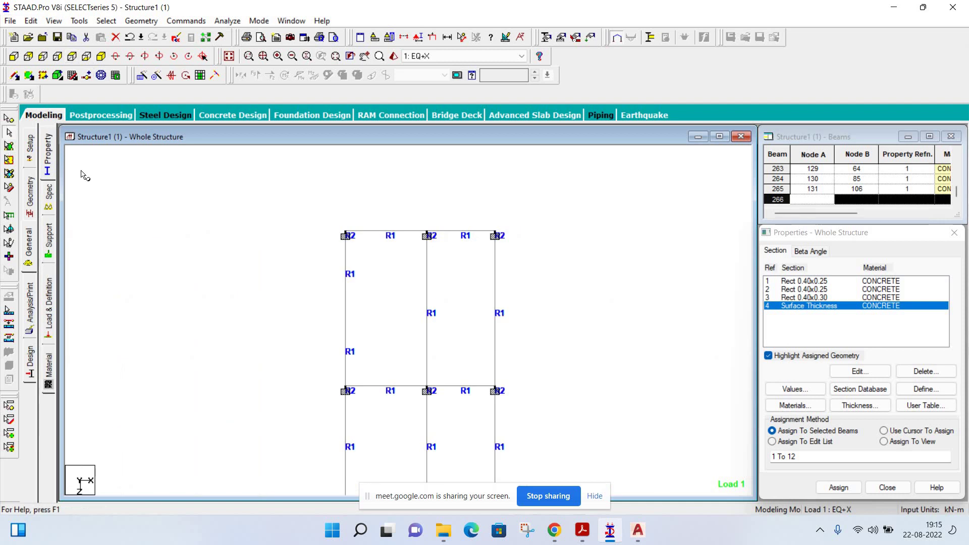
pyautogui.click(346, 308)
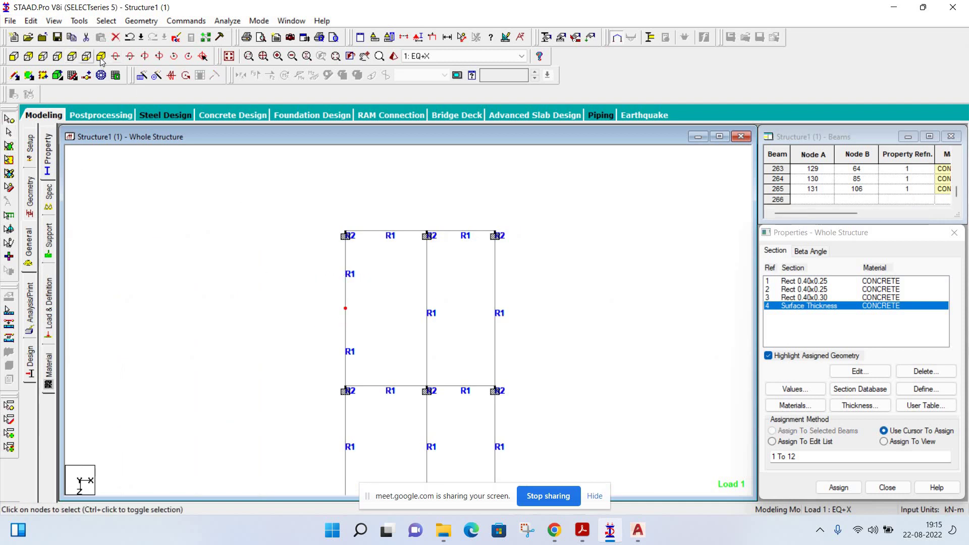
pyautogui.click(142, 20)
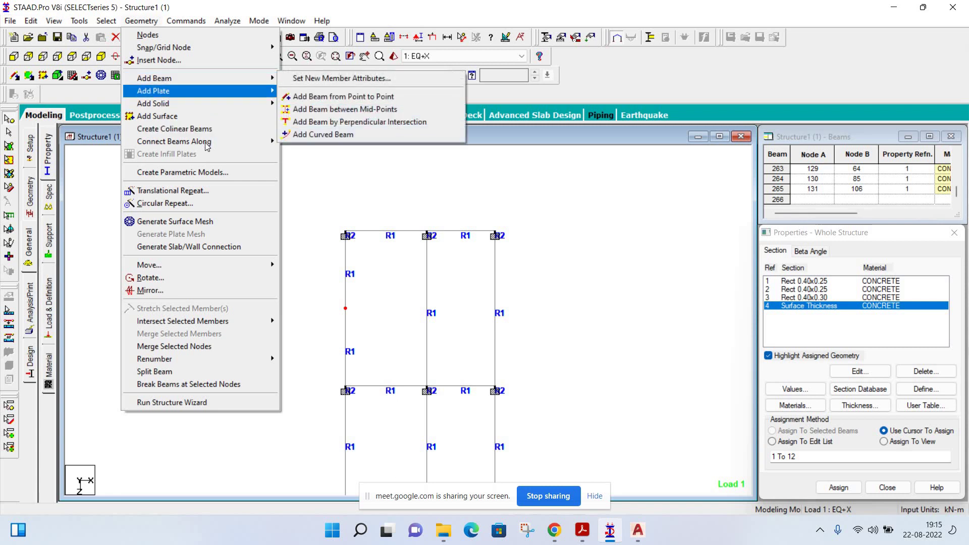
pyautogui.moveTo(175, 141)
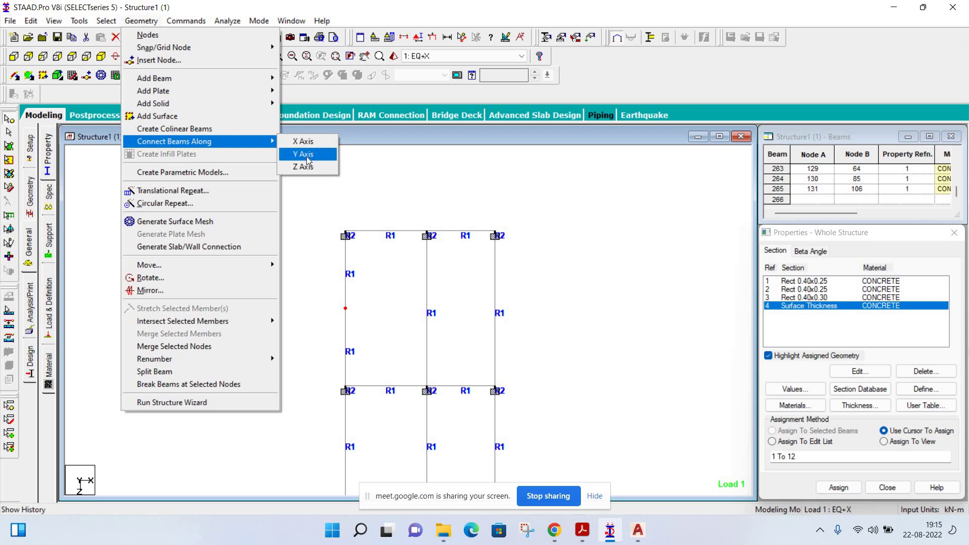
# - Connect beams along the Y axis, creating 4 members, then return to isometric view
pyautogui.press('Return')
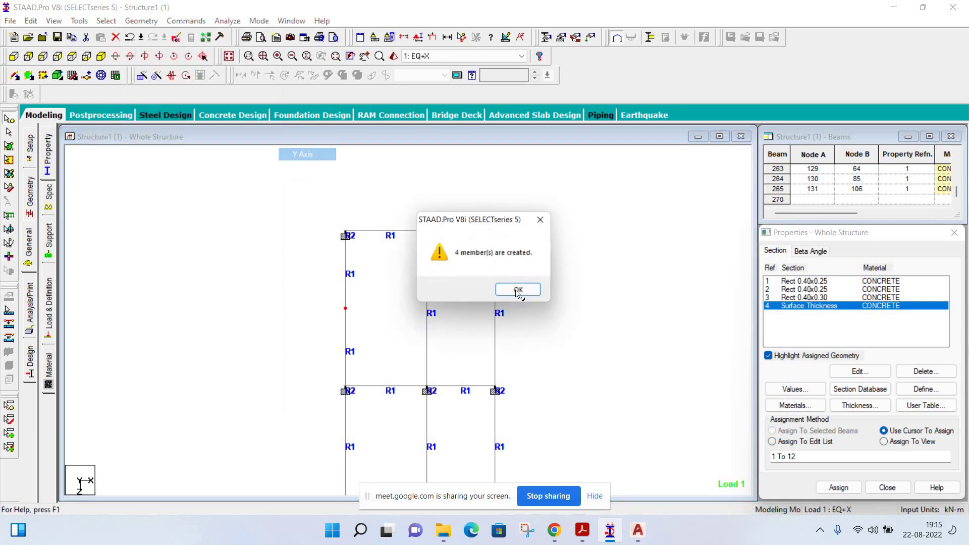
pyautogui.click(516, 290)
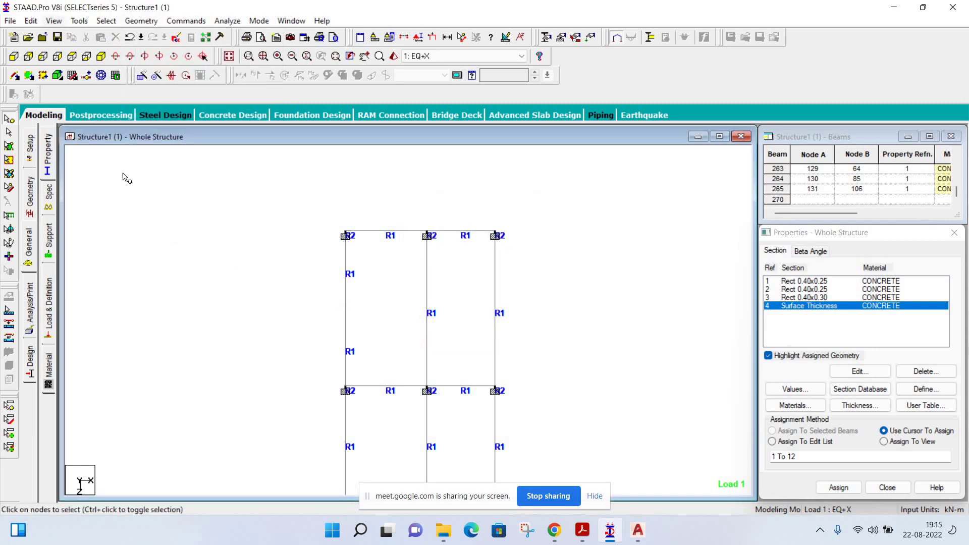
pyautogui.click(101, 56)
pyautogui.scroll(3, 294, 410)
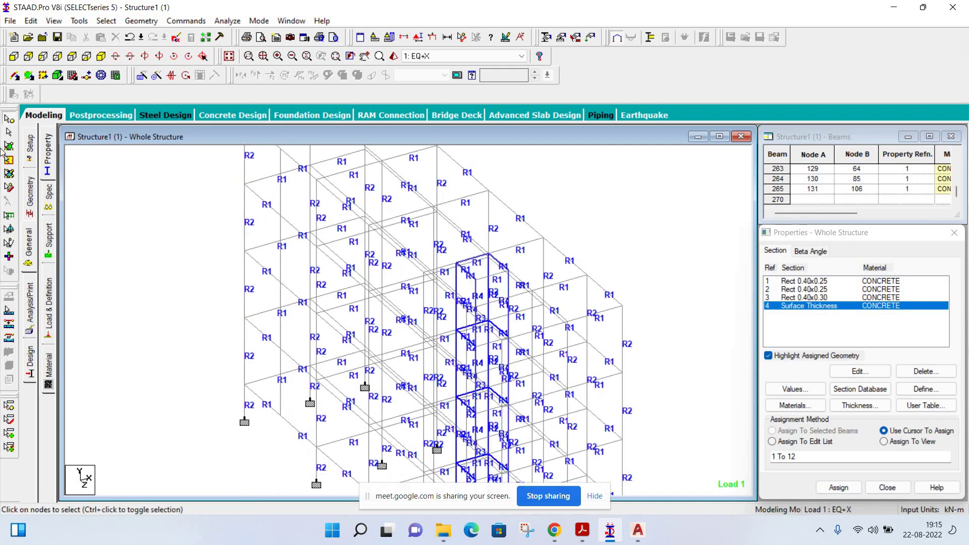
# - Add four-noded plates across the lower bays of the left-hand wall
pyautogui.click(43, 76)
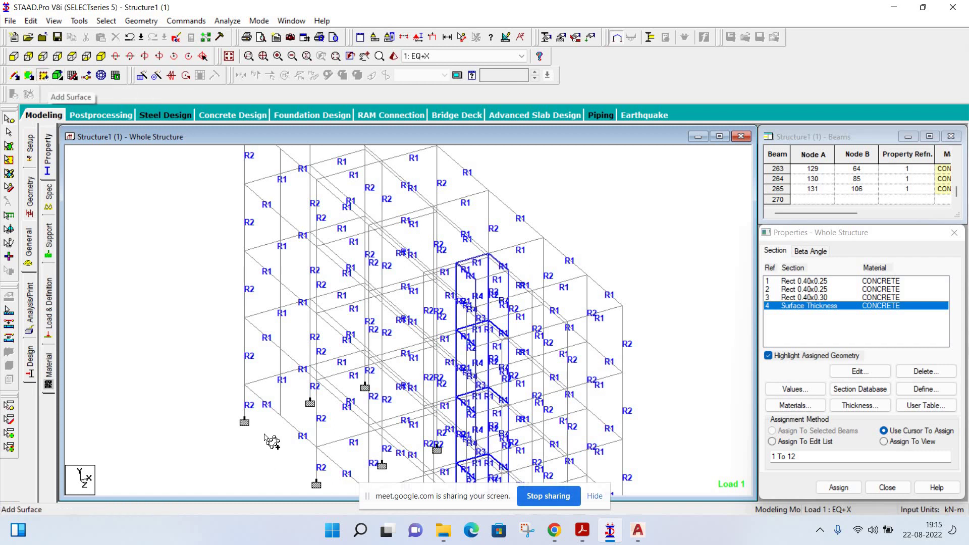
pyautogui.scroll(1, 270, 428)
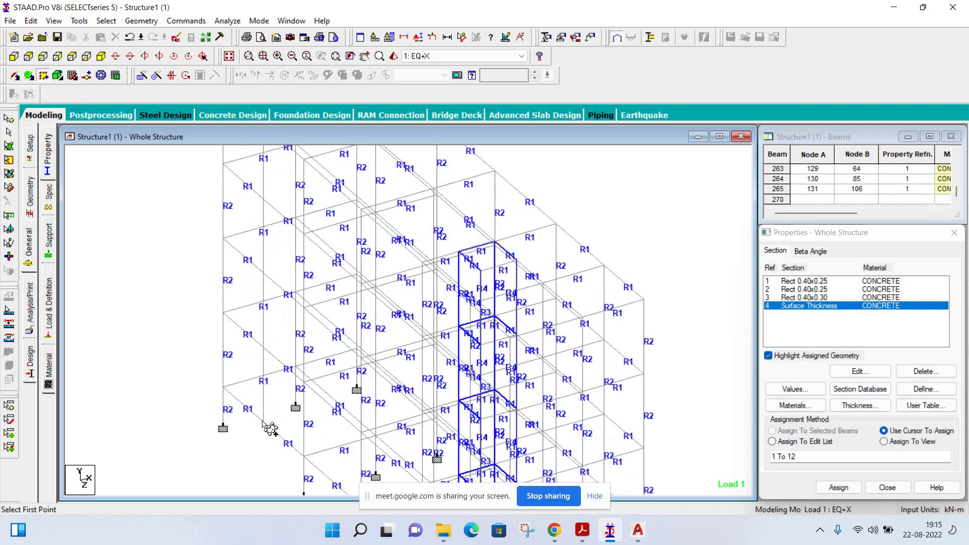
pyautogui.click(223, 387)
pyautogui.click(222, 313)
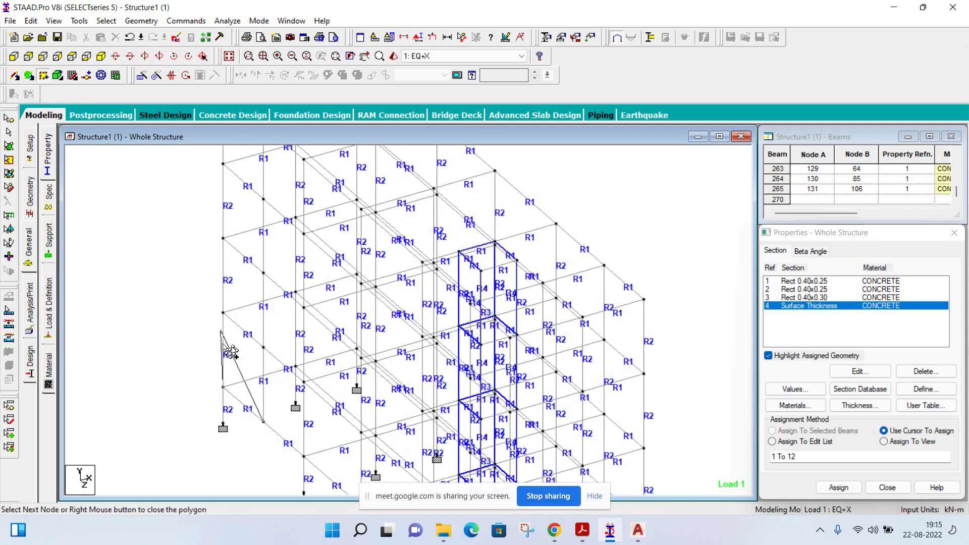
pyautogui.click(264, 421)
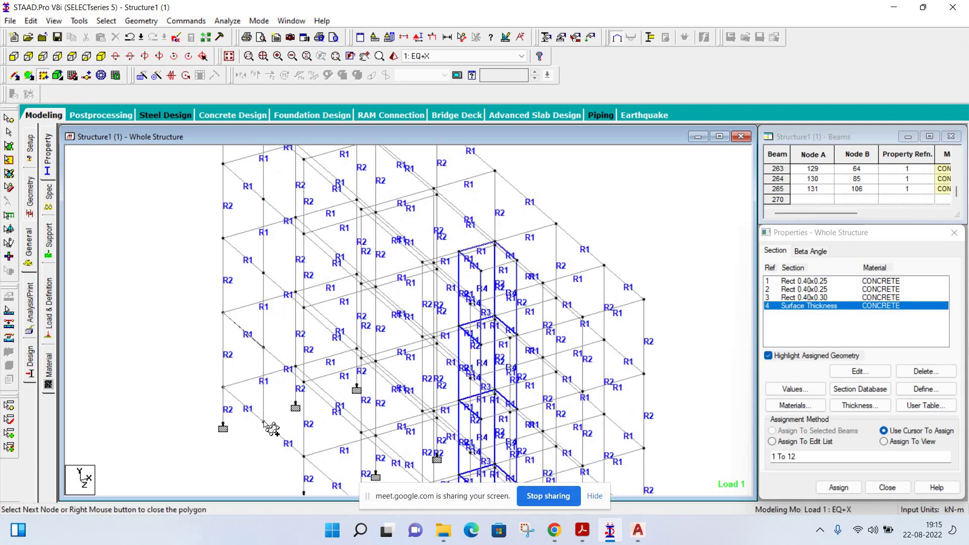
pyautogui.click(264, 347)
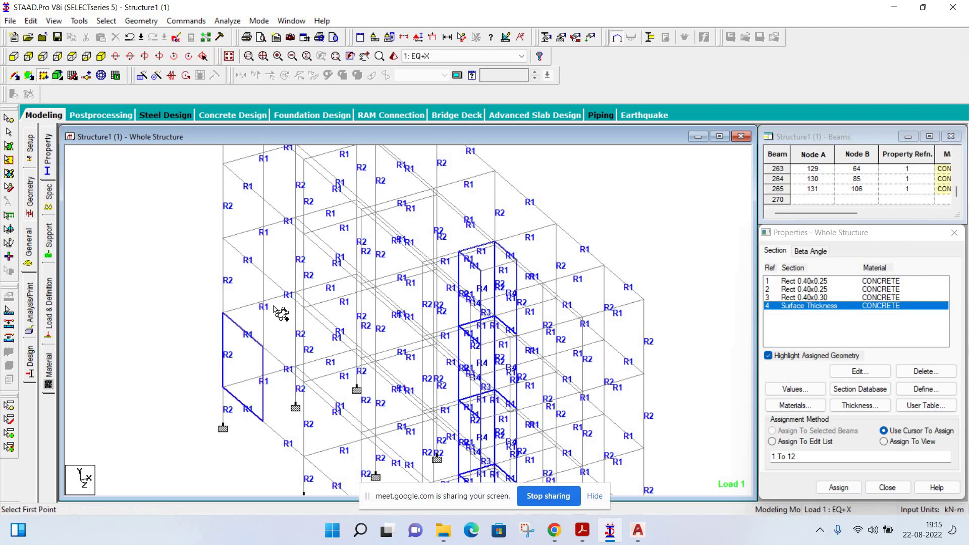
pyautogui.click(264, 273)
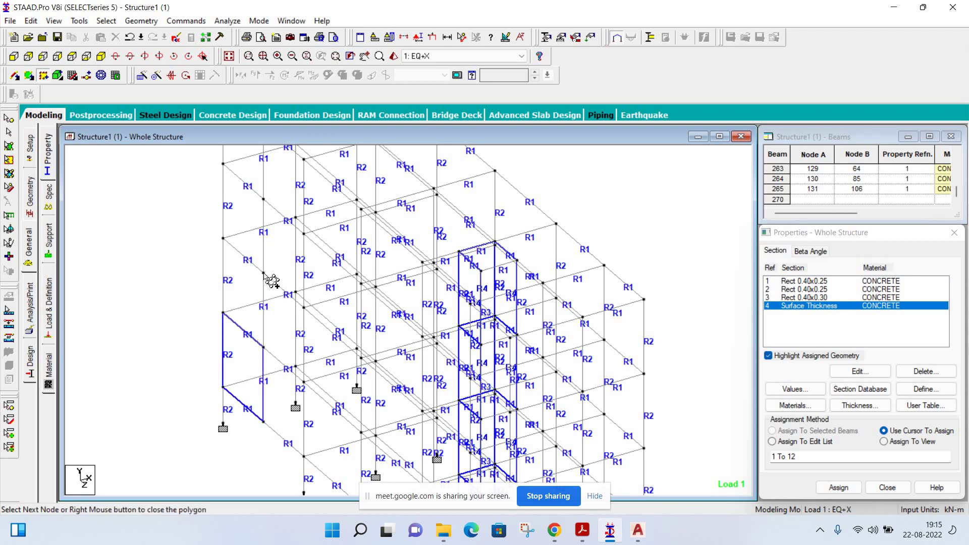
pyautogui.click(223, 238)
pyautogui.rightClick(252, 313)
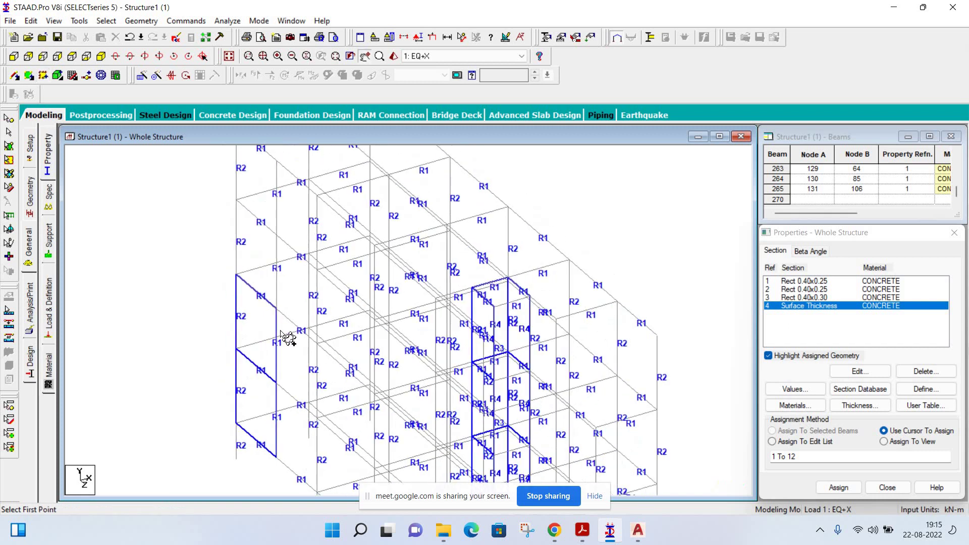
# - Add plates up to the top storey, answer auto-save, and select wall beam 99
pyautogui.moveTo(284, 335); pyautogui.dragTo(292, 342, button='middle')
pyautogui.click(284, 266)
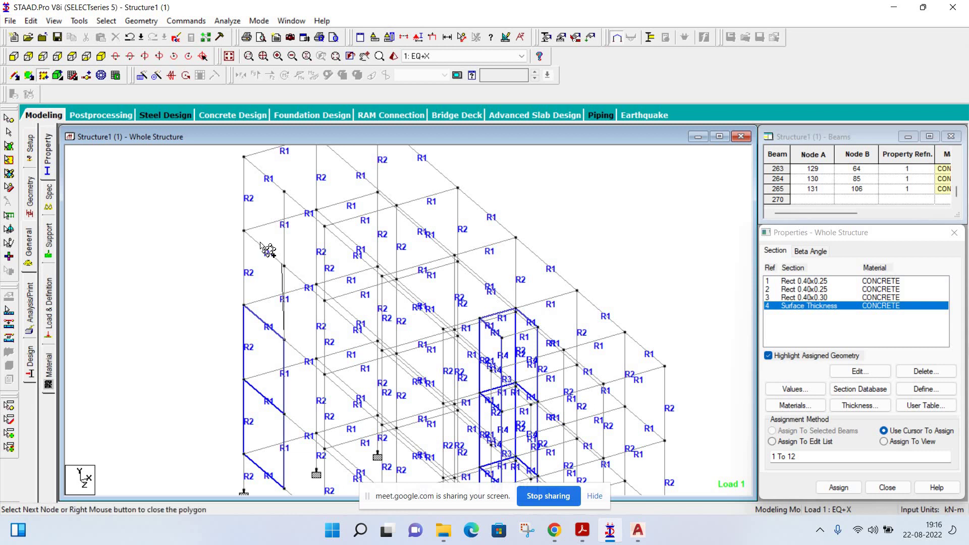
pyautogui.click(244, 306)
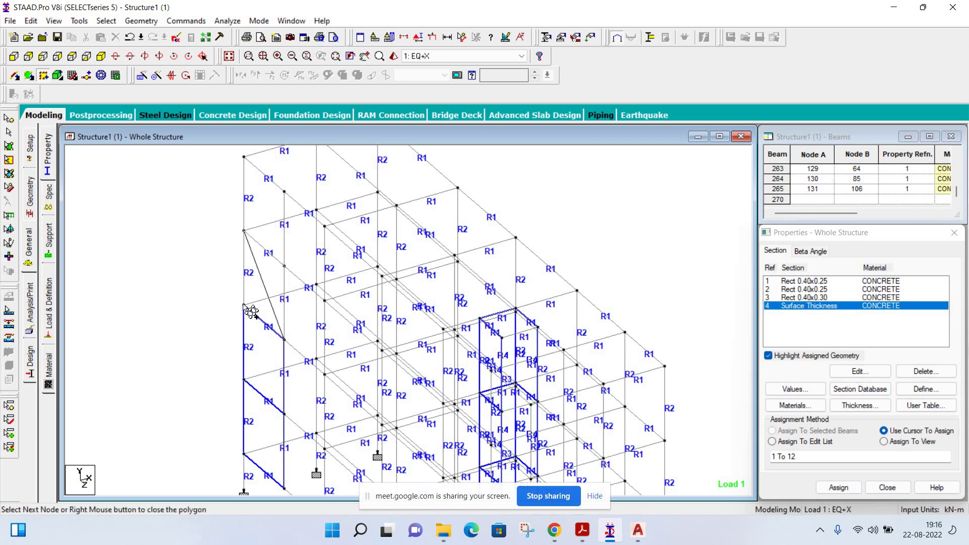
pyautogui.click(284, 341)
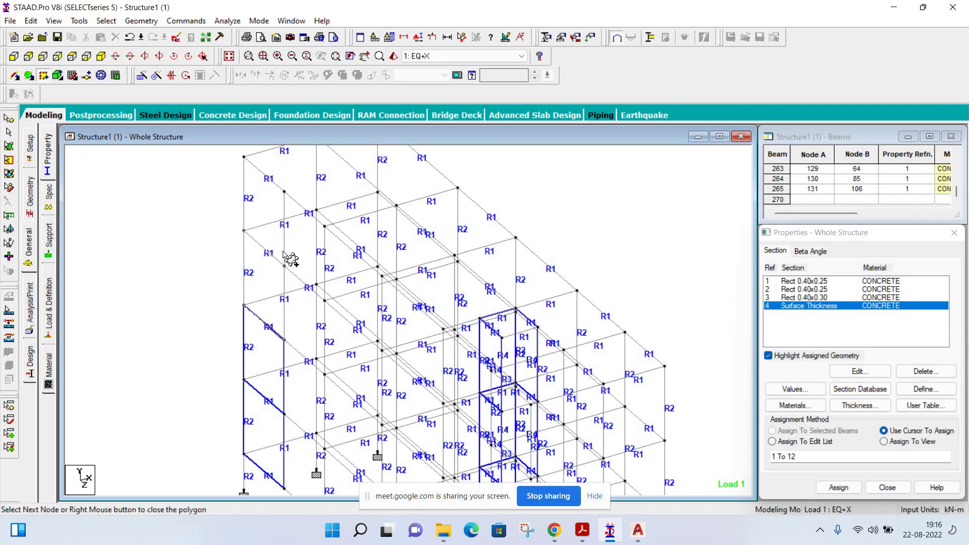
pyautogui.rightClick(289, 233)
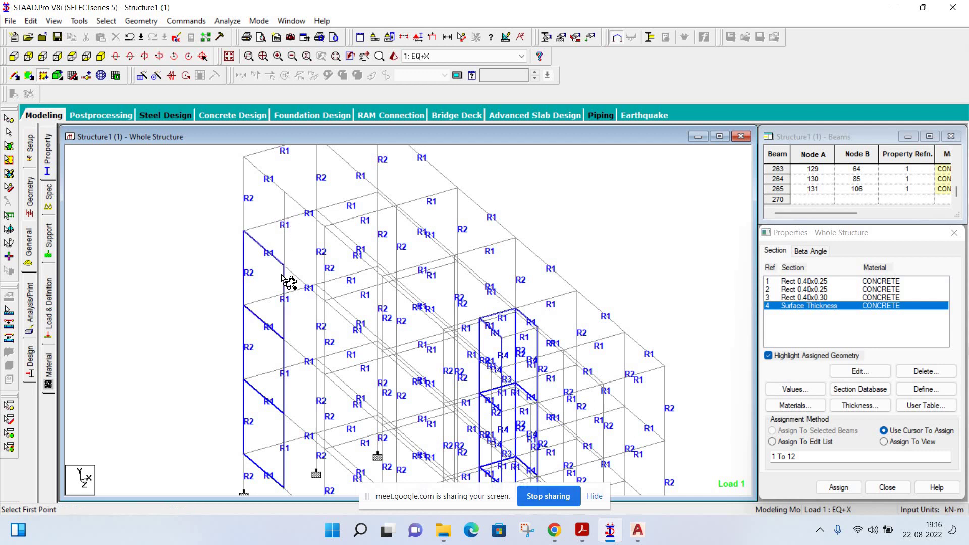
pyautogui.click(244, 231)
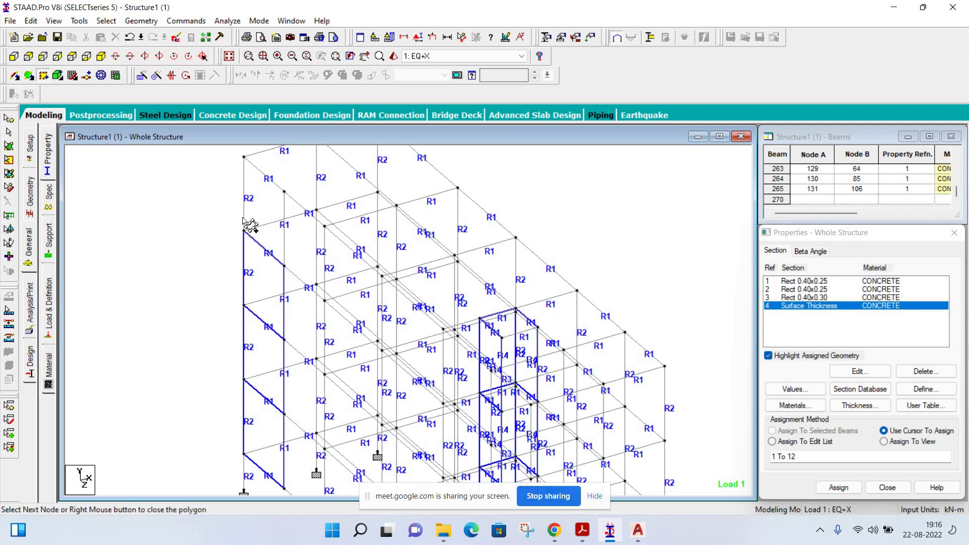
pyautogui.click(244, 157)
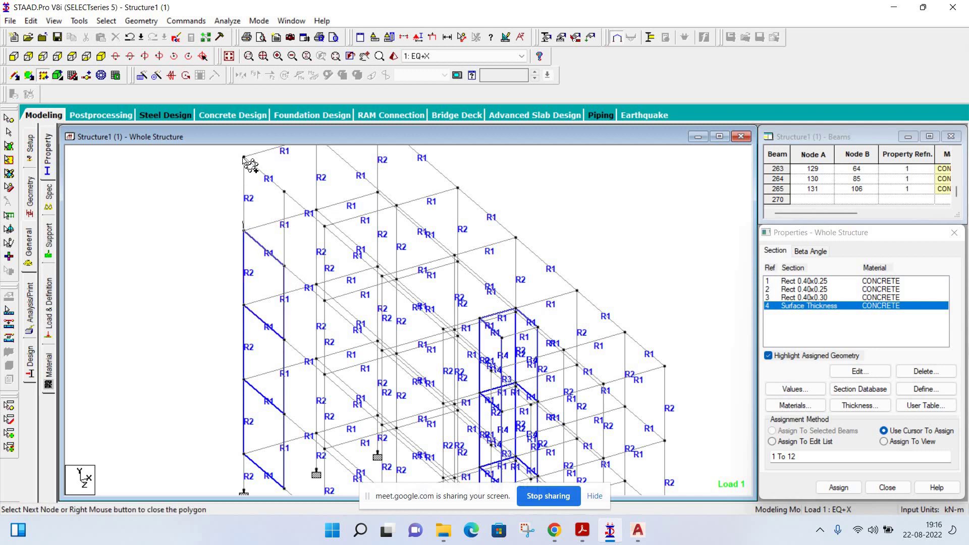
pyautogui.click(284, 192)
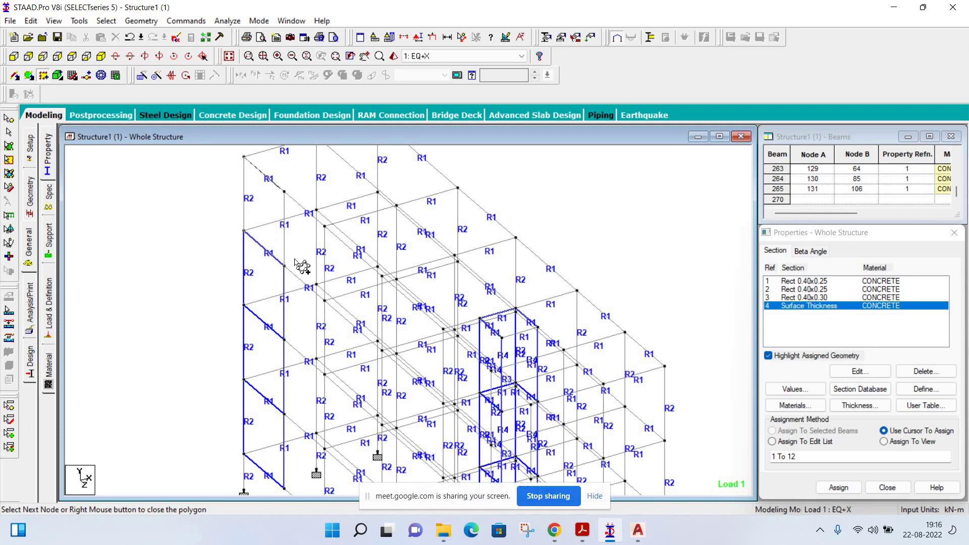
pyautogui.rightClick(131, 225)
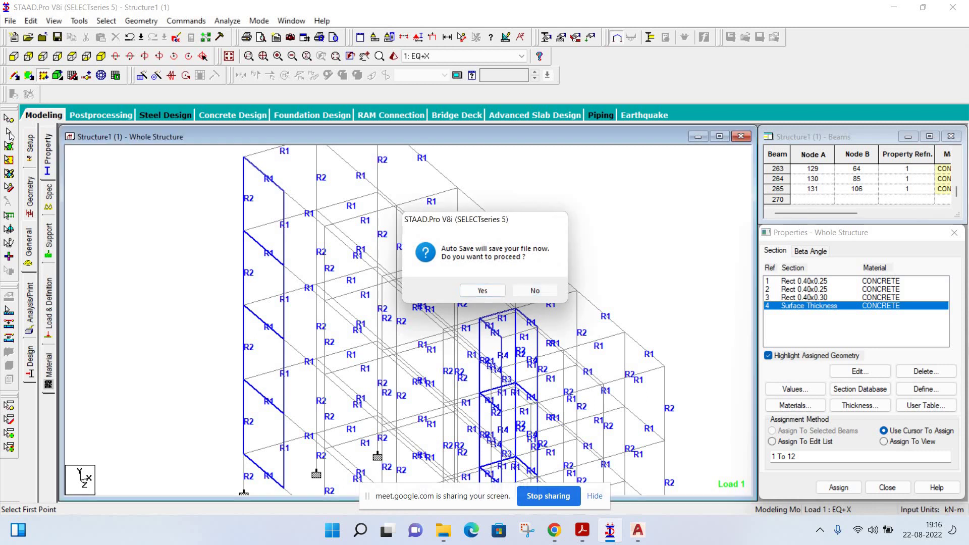
pyautogui.press('Return')
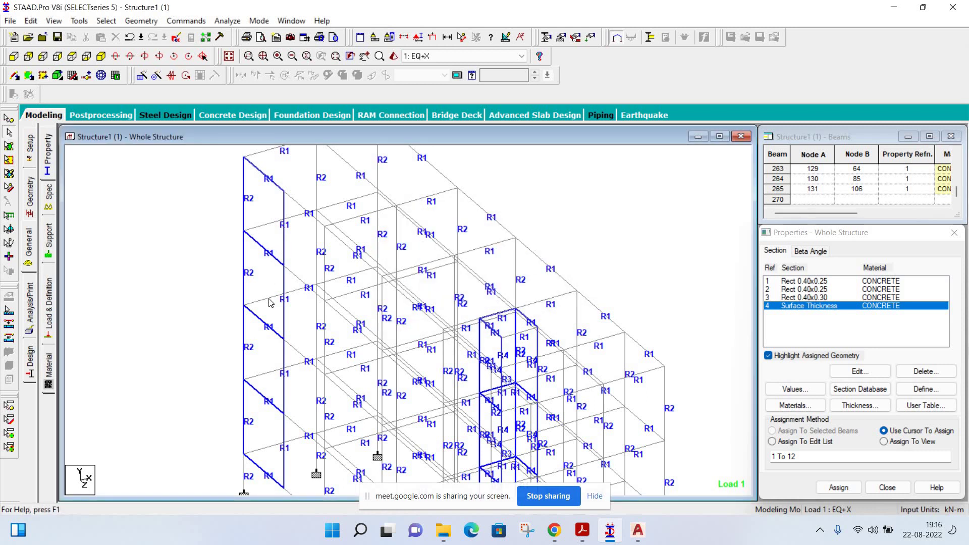
pyautogui.click(278, 302)
# - Delete three leftover vertical beams running through the left-hand shear wall
pyautogui.press('Delete')
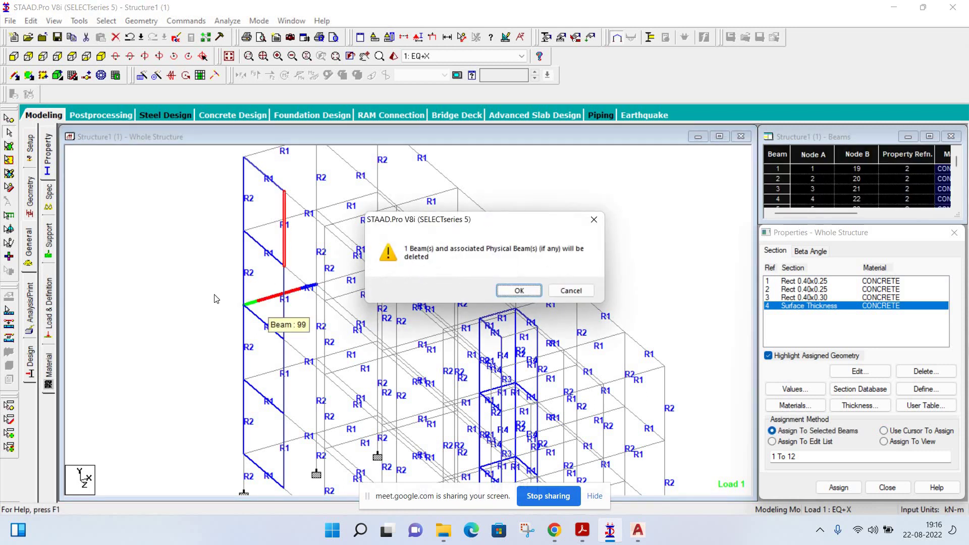
pyautogui.press('Return')
pyautogui.click(284, 303)
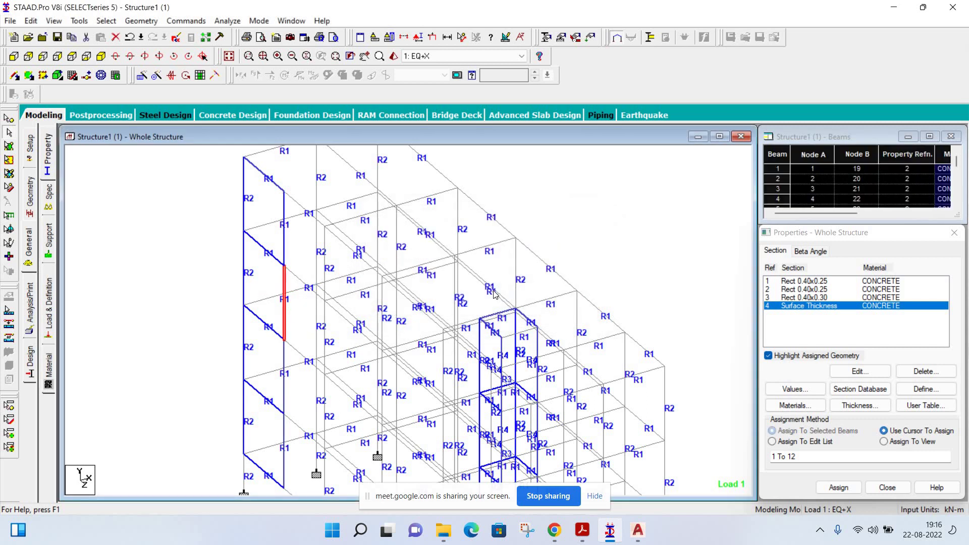
pyautogui.press('Delete')
pyautogui.press('Return')
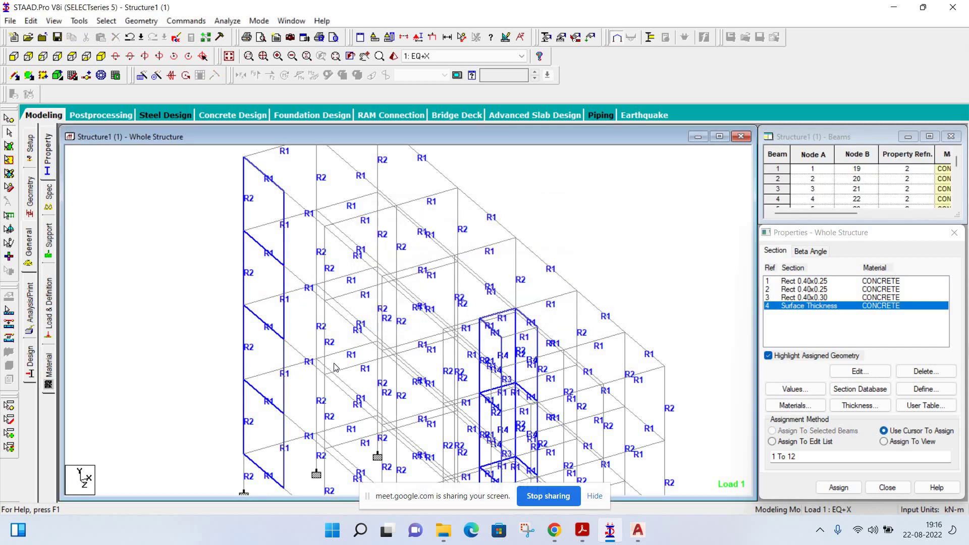
pyautogui.click(284, 376)
pyautogui.press('Delete')
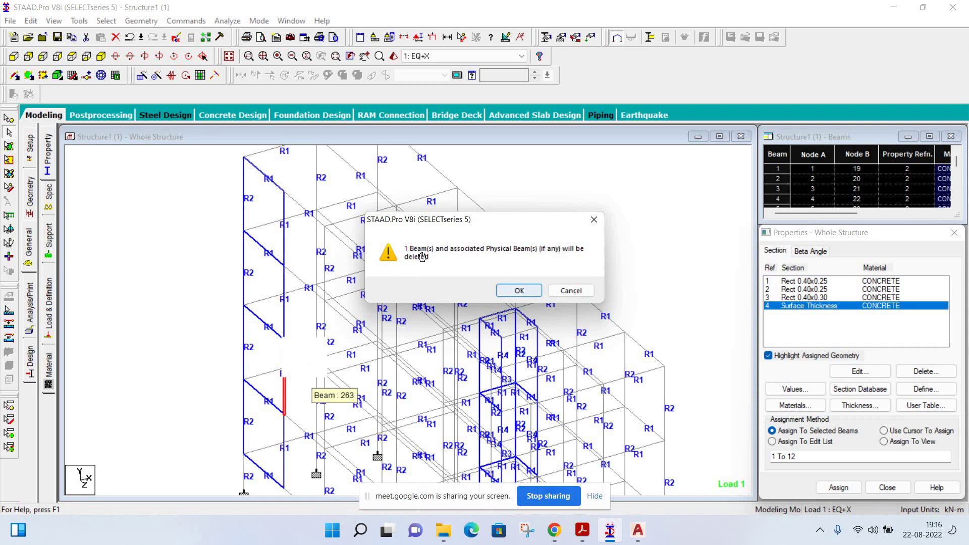
pyautogui.press('Return')
# - Delete the lower column inside the wall, then pan and zoom out toward the upper floors
pyautogui.click(313, 348)
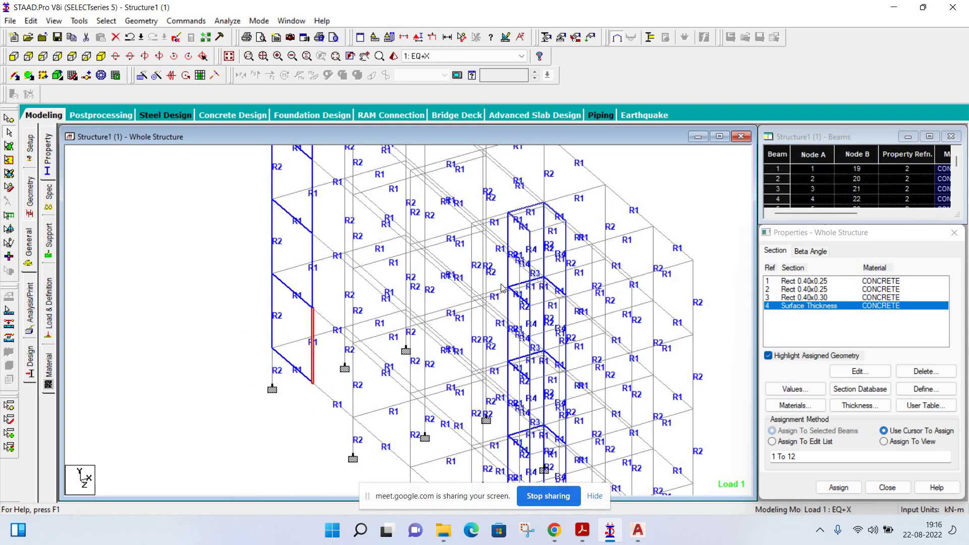
pyautogui.press('Delete')
pyautogui.press('Return')
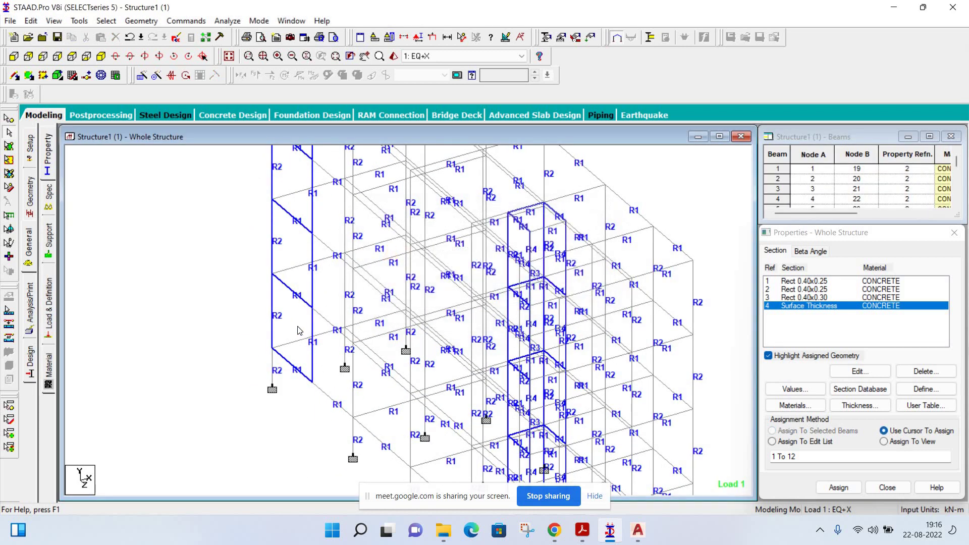
pyautogui.moveTo(305, 359); pyautogui.dragTo(290, 399, button='middle')
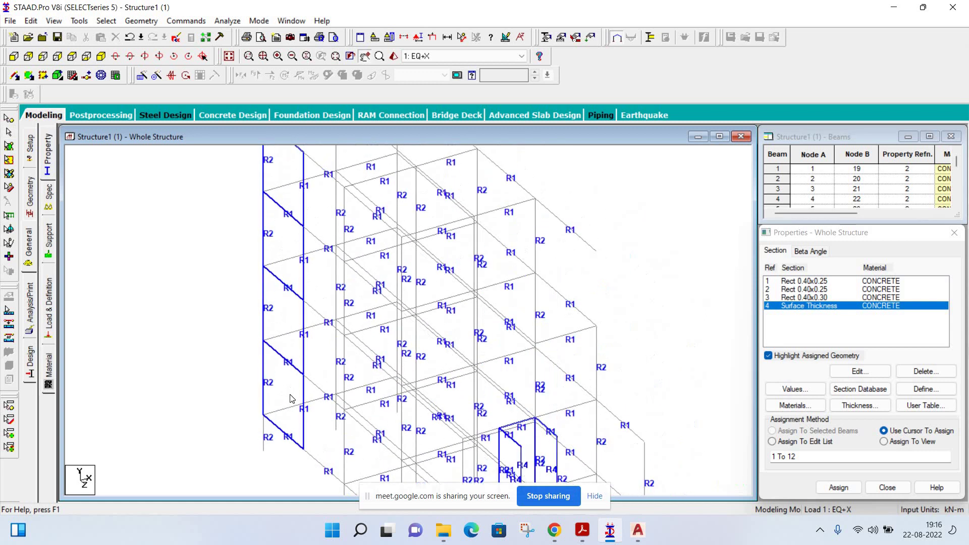
pyautogui.scroll(-1, 290, 398)
pyautogui.scroll(-1, 181, 282)
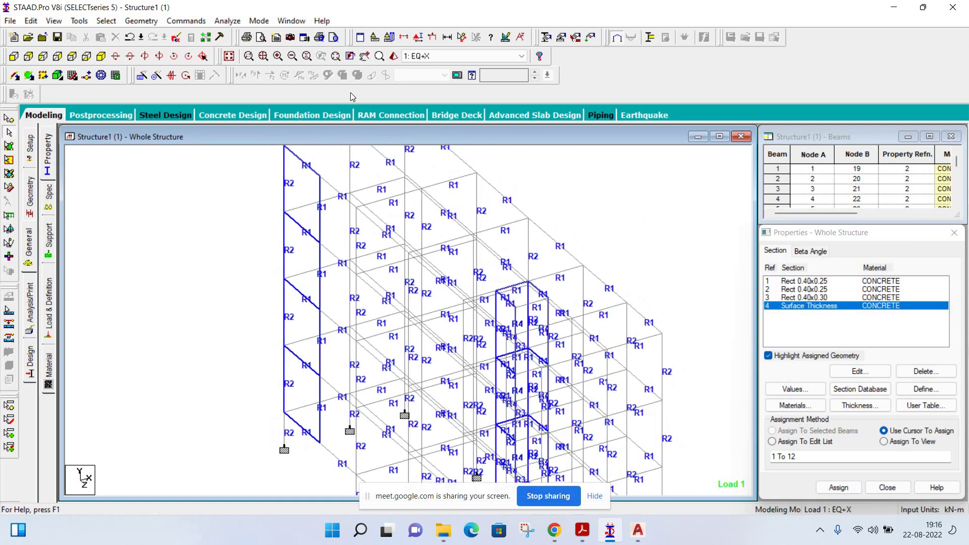
pyautogui.click(394, 56)
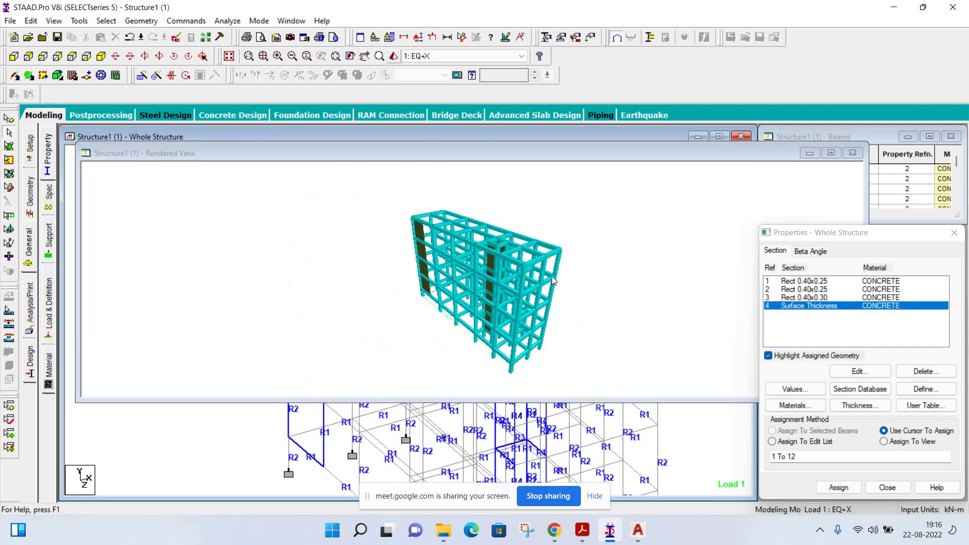
pyautogui.moveTo(352, 246)
pyautogui.mouseDown()
pyautogui.moveTo(369, 262)
pyautogui.moveTo(369, 223)
pyautogui.moveTo(389, 335)
pyautogui.mouseUp()
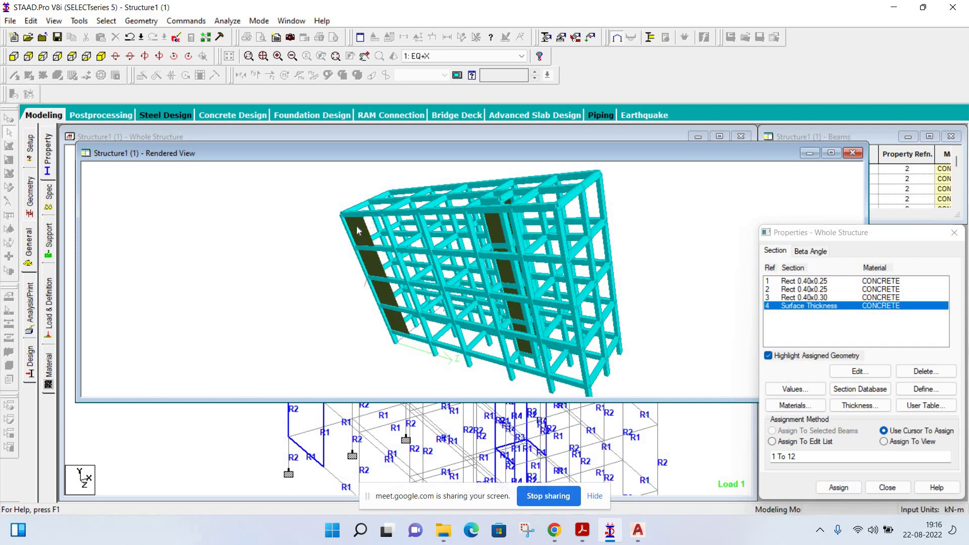
pyautogui.click(852, 153)
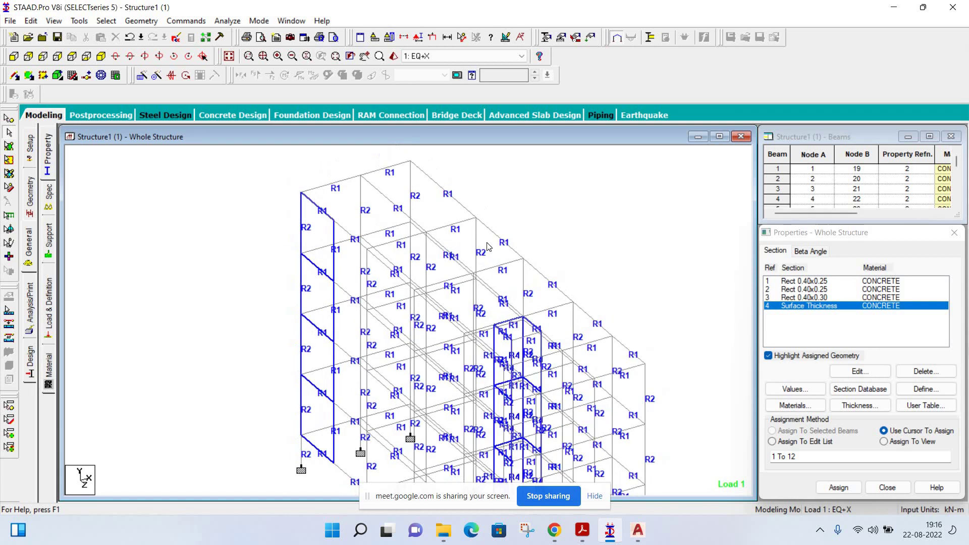
pyautogui.scroll(-2, 327, 192)
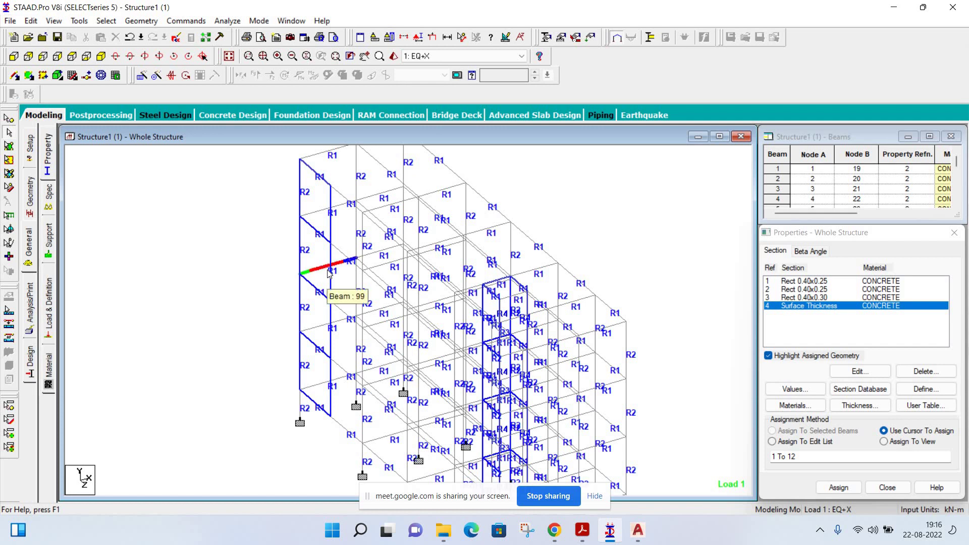
pyautogui.scroll(-1, 331, 275)
pyautogui.scroll(-1, 404, 328)
pyautogui.scroll(-1, 479, 394)
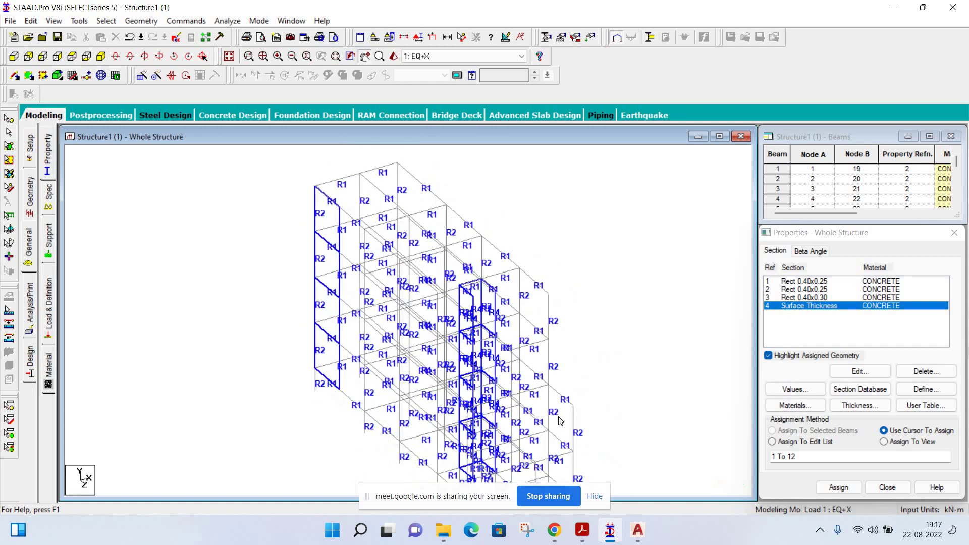
pyautogui.scroll(-2, 564, 469)
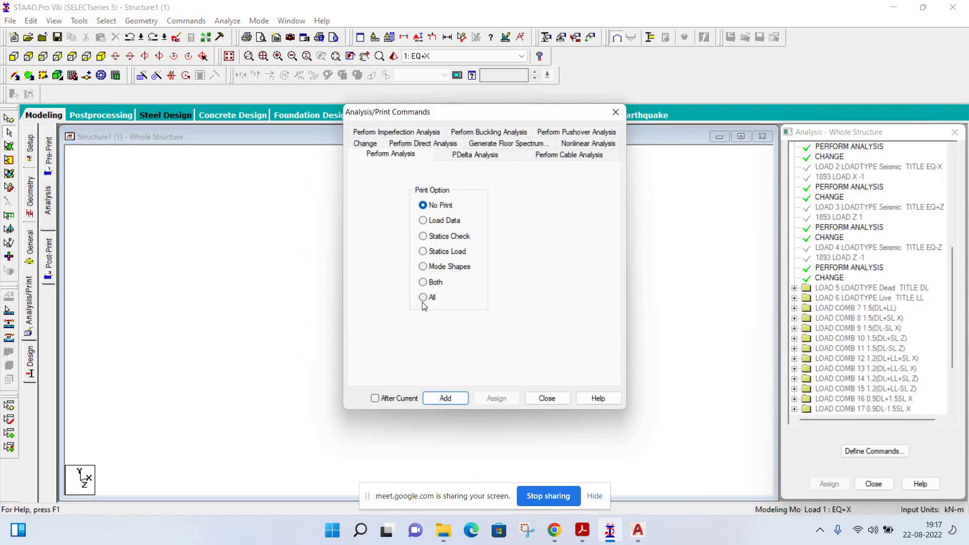
# - Add a Perform Analysis command with Print All, then save the model and run the analysis
pyautogui.click(423, 297)
pyautogui.click(445, 398)
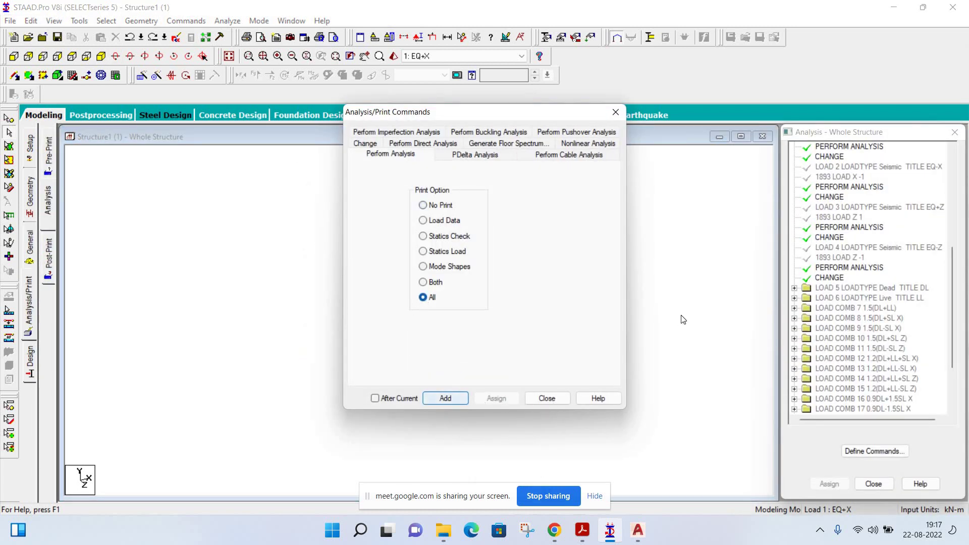
pyautogui.click(547, 398)
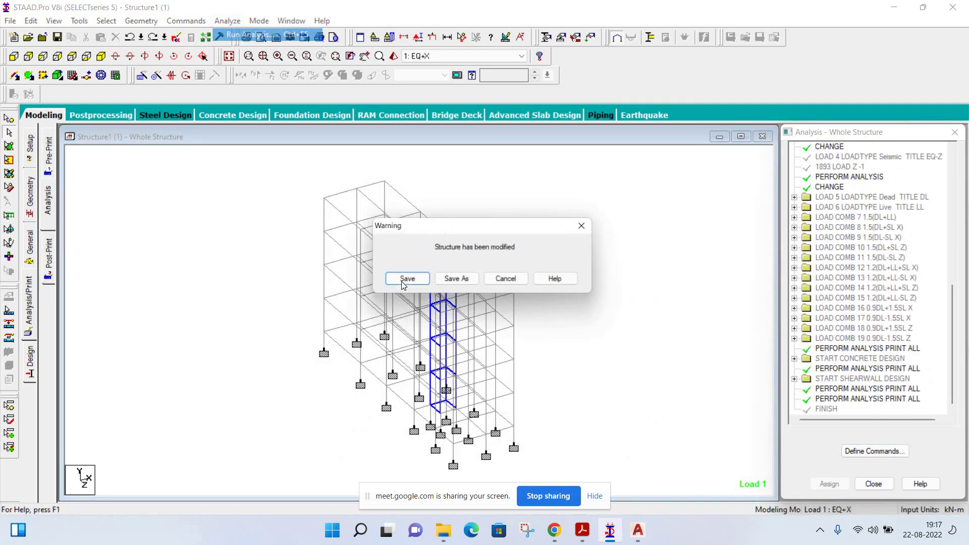
pyautogui.click(403, 279)
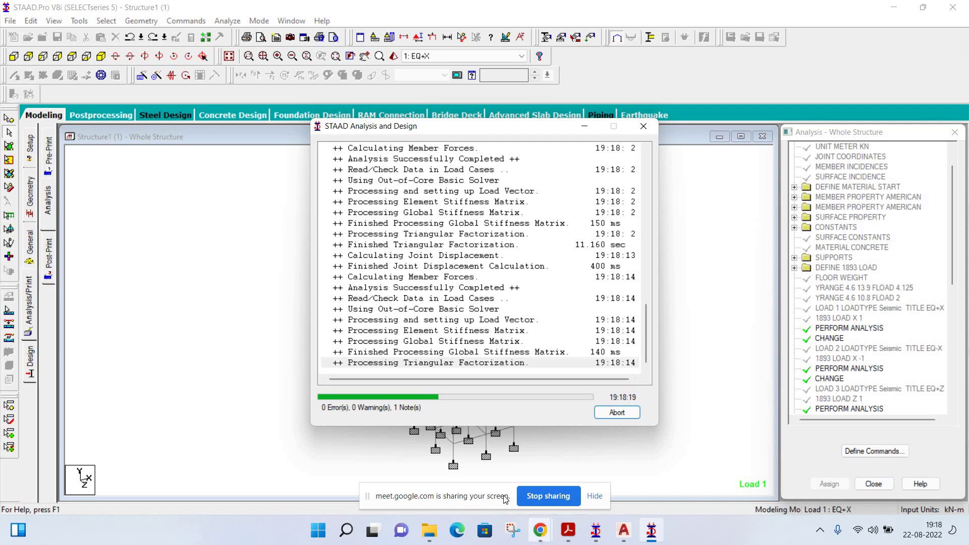
# - Switch to the Google Meet tab in Chrome and stop presenting the screen
pyautogui.moveTo(540, 529)
pyautogui.click(469, 470)
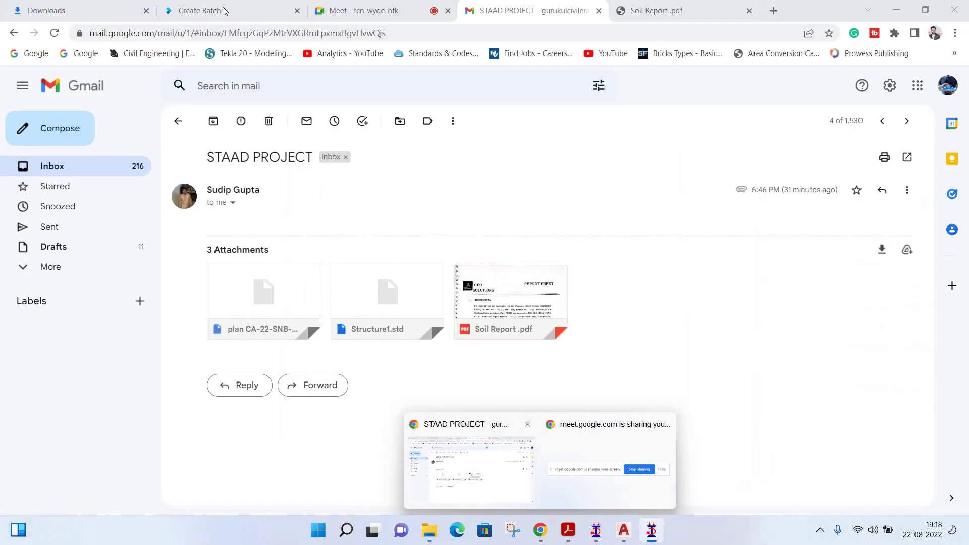
pyautogui.click(364, 10)
pyautogui.click(364, 240)
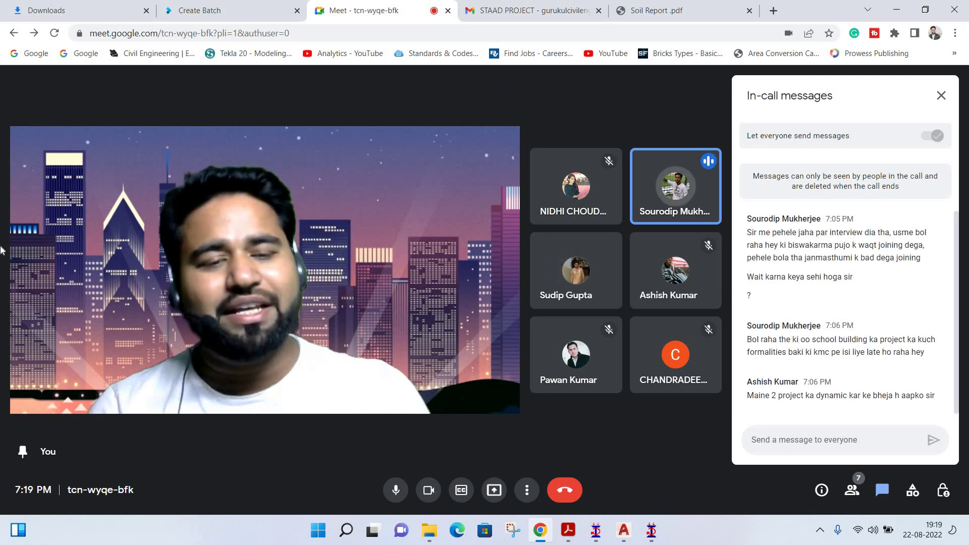
# - Share the entire screen in Meet again and mute one participant for everyone
pyautogui.click(494, 491)
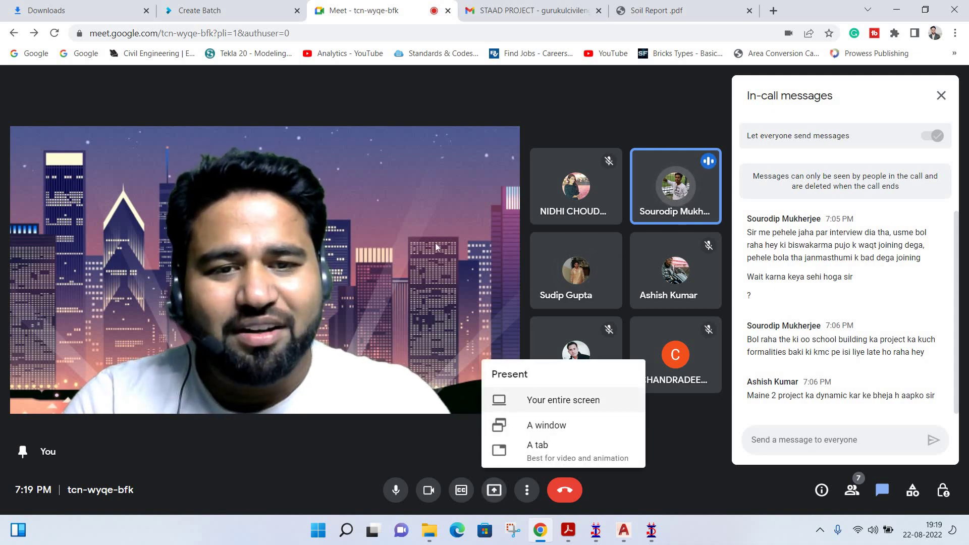
pyautogui.click(571, 402)
pyautogui.click(594, 292)
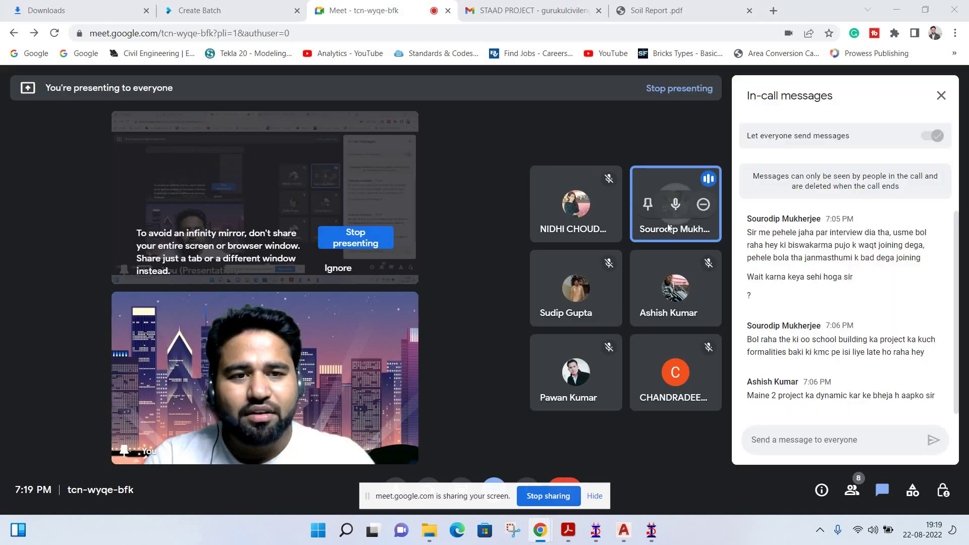
pyautogui.click(652, 203)
pyautogui.press('Return')
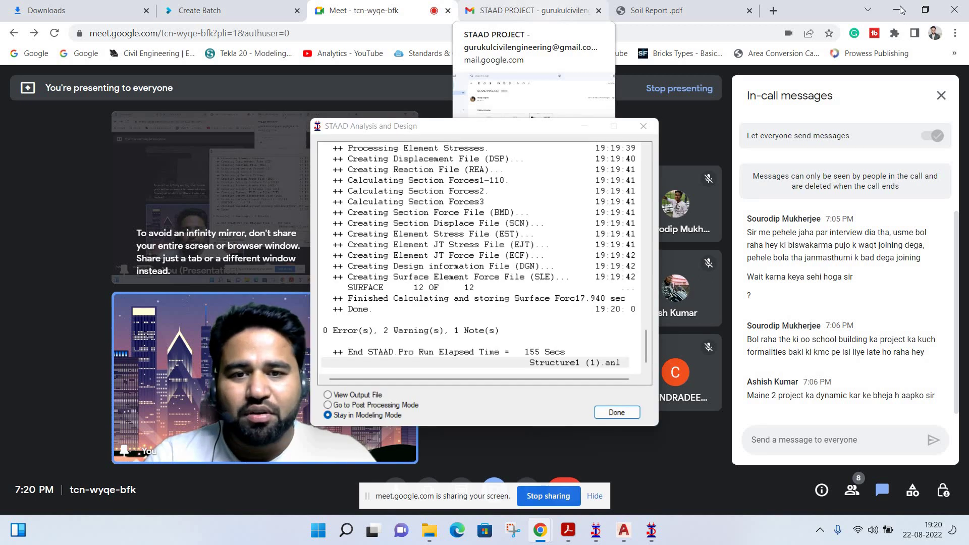
# - Open the completed analysis output file in the Output Viewer
pyautogui.click(390, 367)
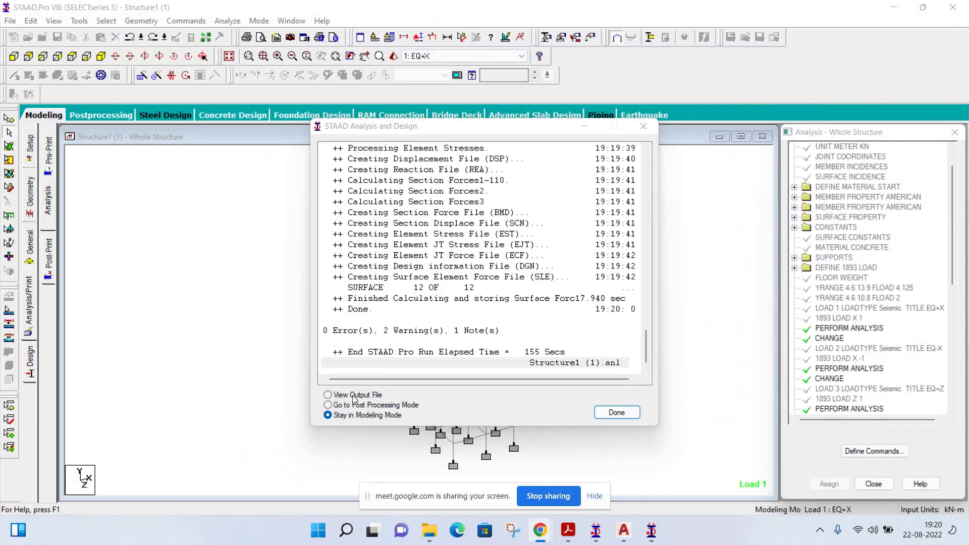
pyautogui.press('Down')
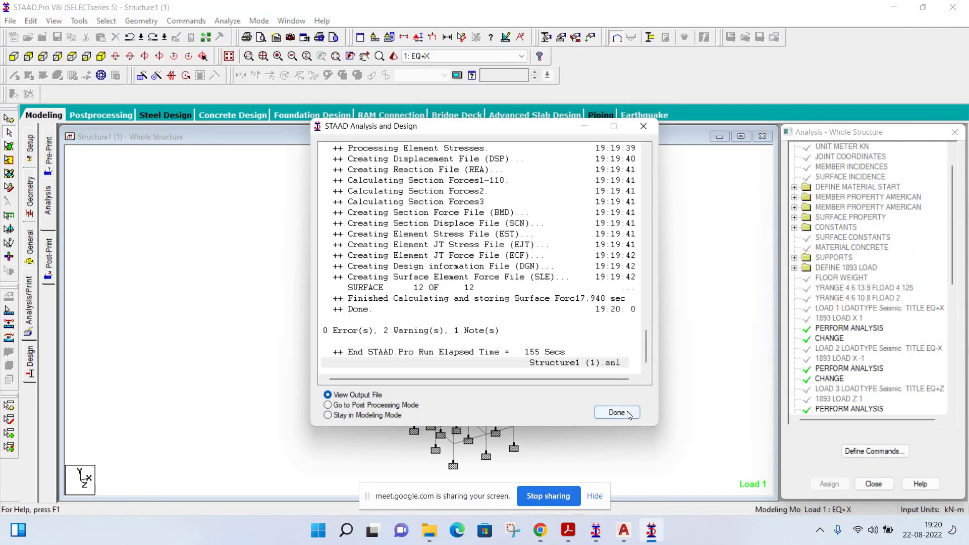
pyautogui.click(629, 413)
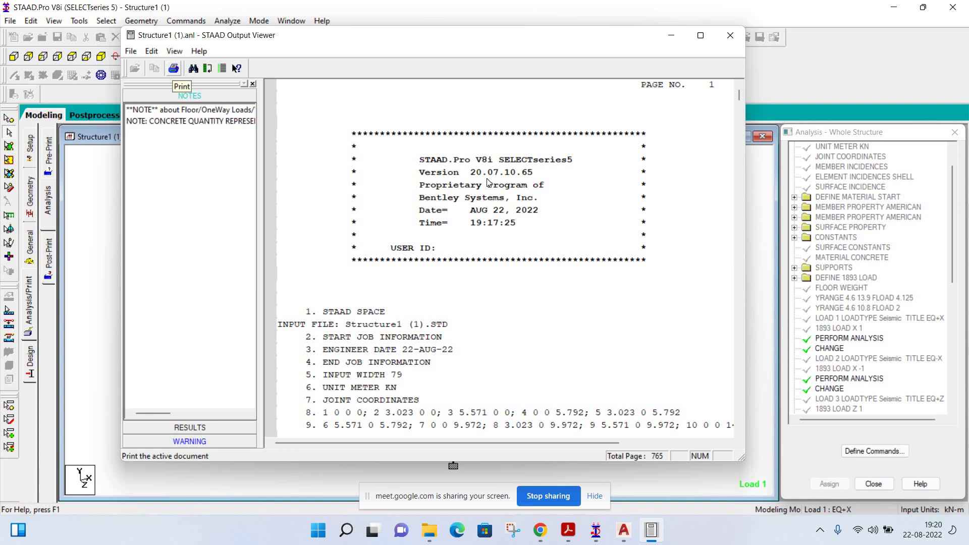
# - Scroll through the 765-page Structure1 (1).anl output and send it to print
pyautogui.scroll(-3, 555, 161)
pyautogui.scroll(-7, 656, 126)
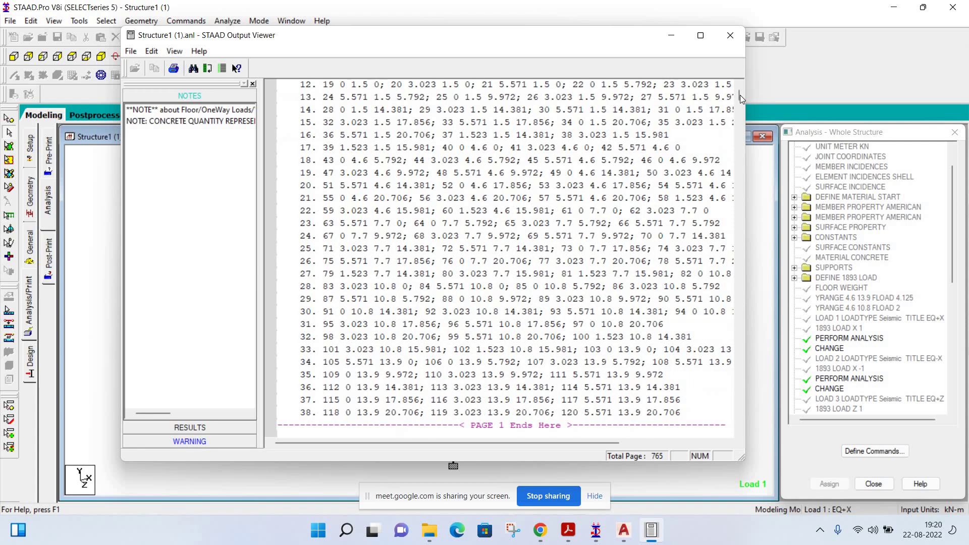
pyautogui.moveTo(740, 94); pyautogui.dragTo(741, 137)
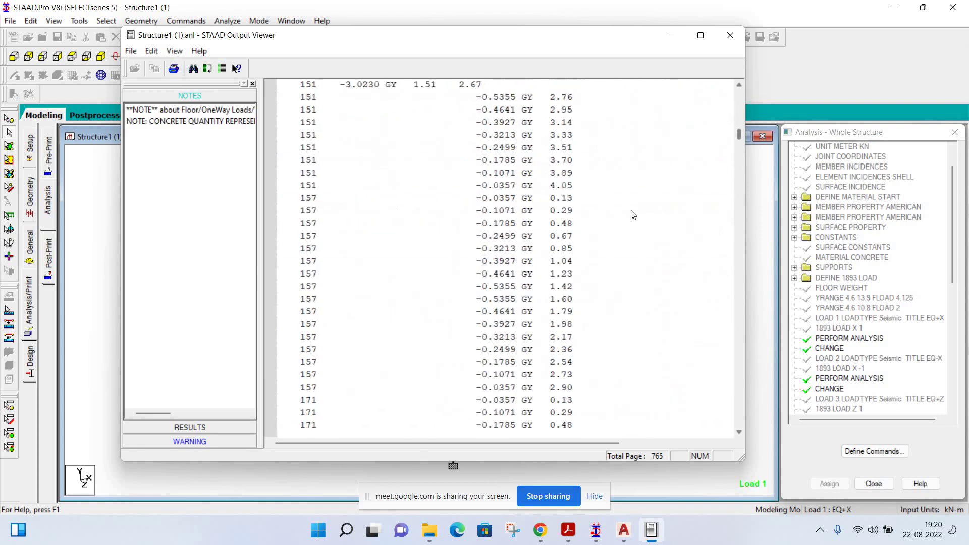
pyautogui.scroll(-10, 631, 217)
pyautogui.scroll(-10, 621, 232)
pyautogui.scroll(-5, 657, 243)
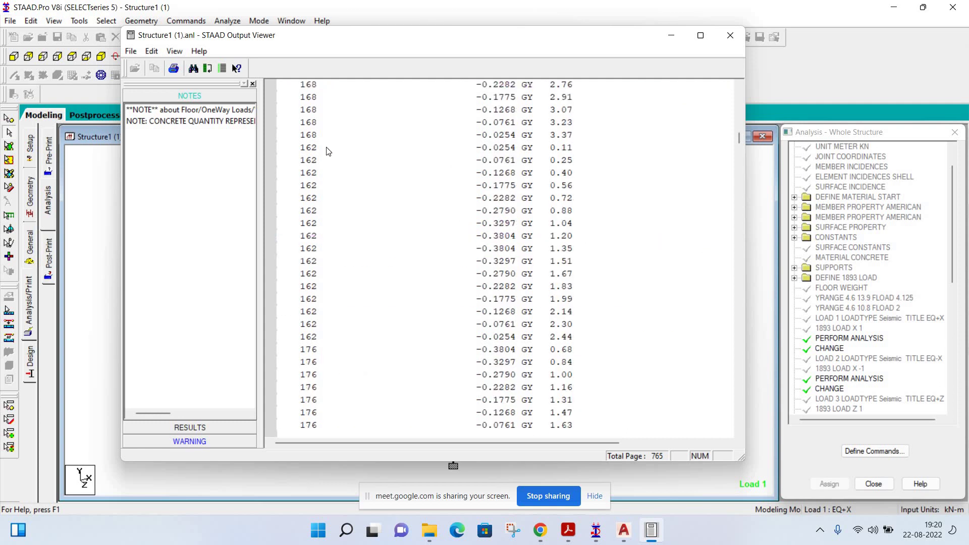
pyautogui.click(174, 69)
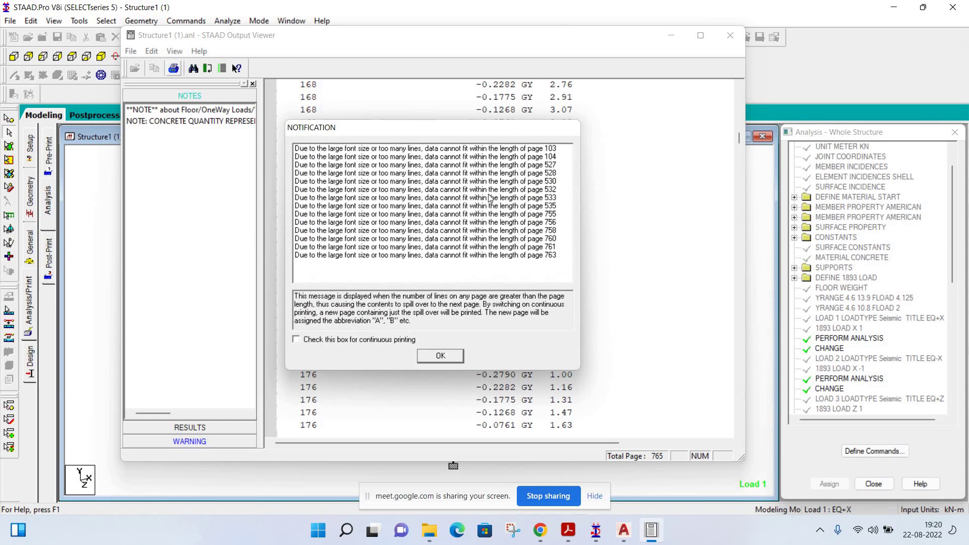
# - Print the output with Microsoft Print to PDF, saving it as 'sudip' in Documents
pyautogui.click(451, 356)
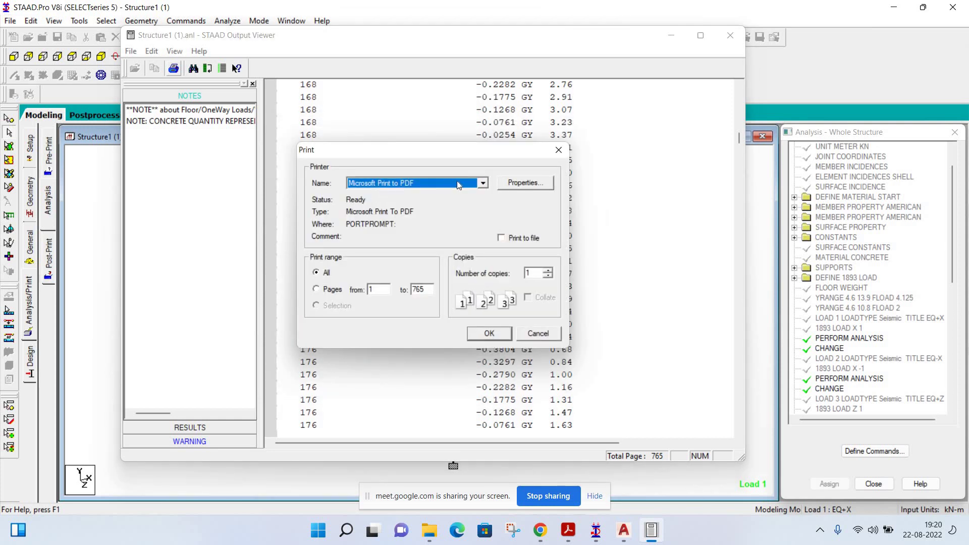
pyautogui.click(440, 183)
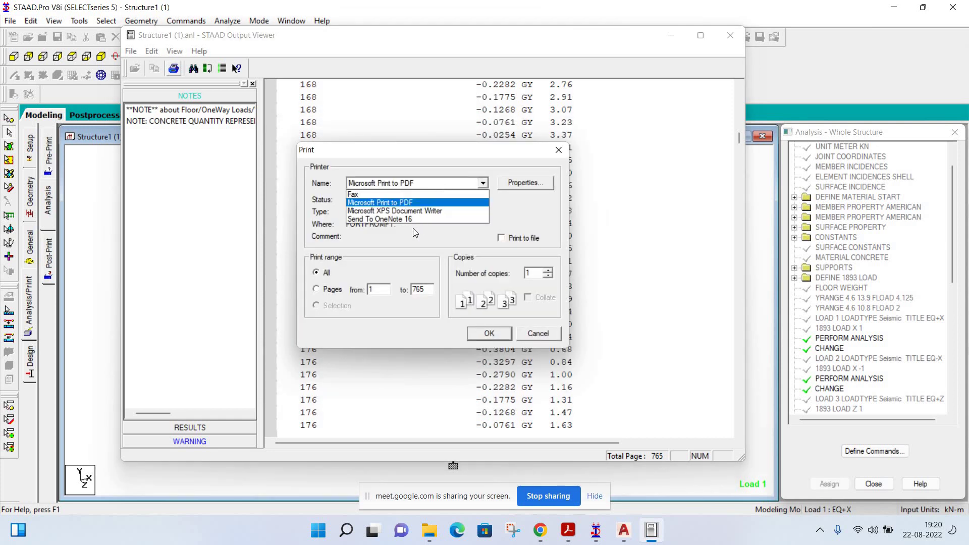
pyautogui.click(371, 228)
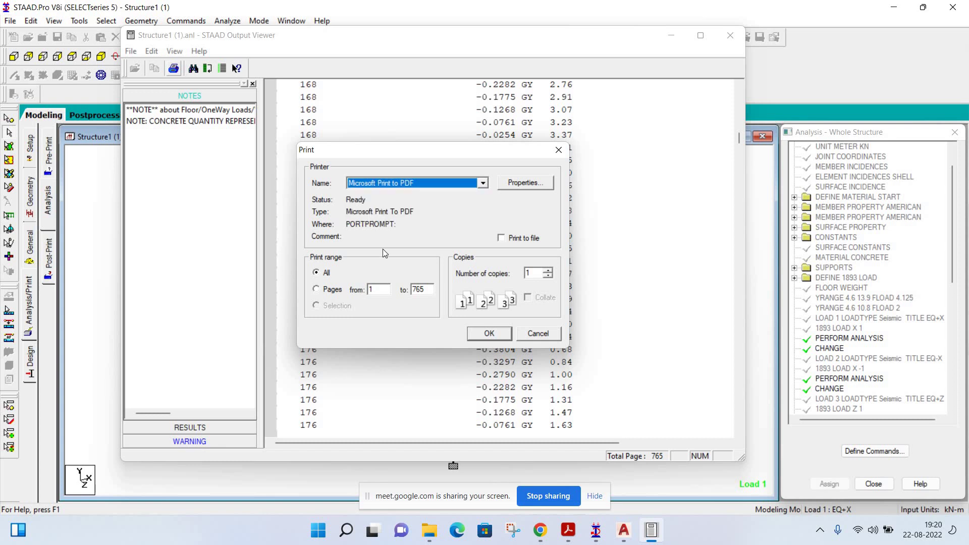
pyautogui.click(489, 333)
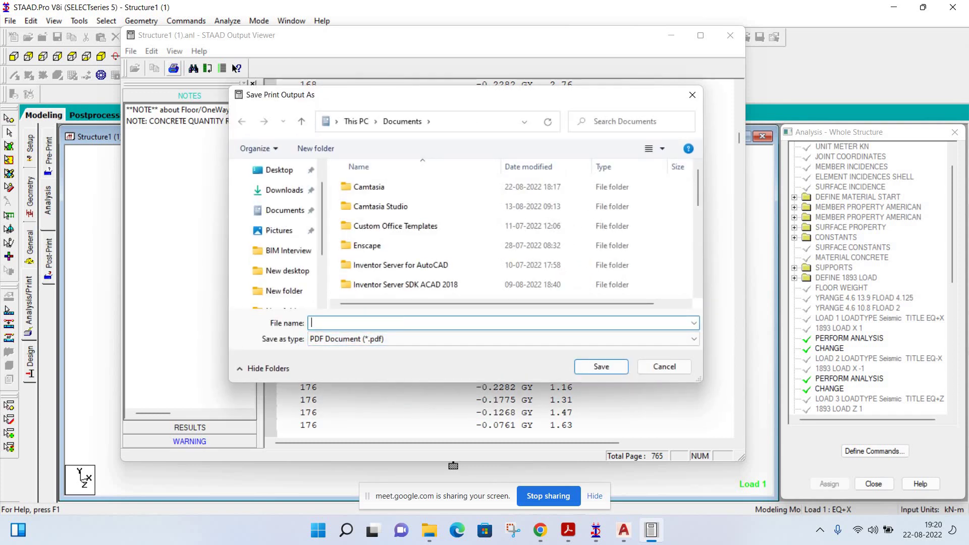
pyautogui.write('sudi')
pyautogui.write('p')
pyautogui.click(602, 367)
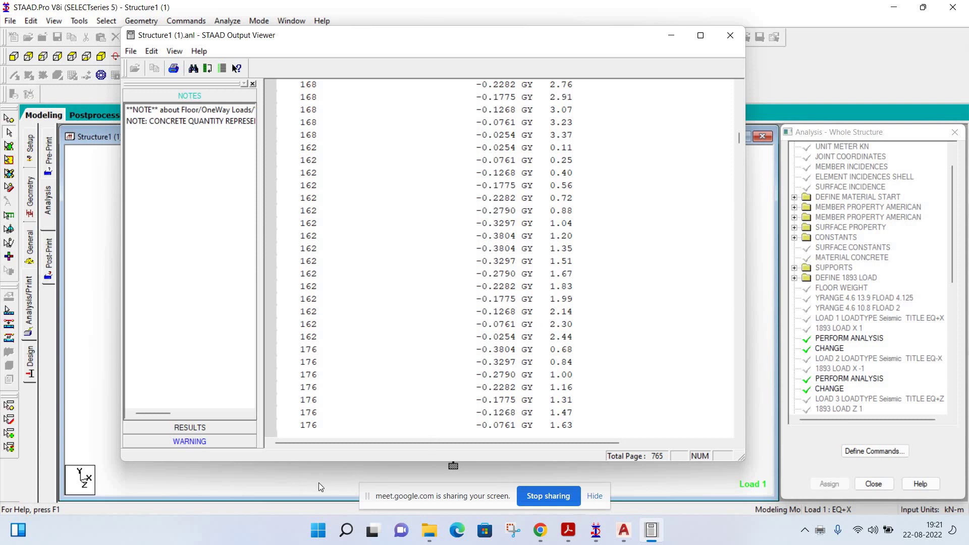
# - Show the analysis warnings, minimise the Output Viewer and bring up File Explorer's Desktop window
pyautogui.click(184, 447)
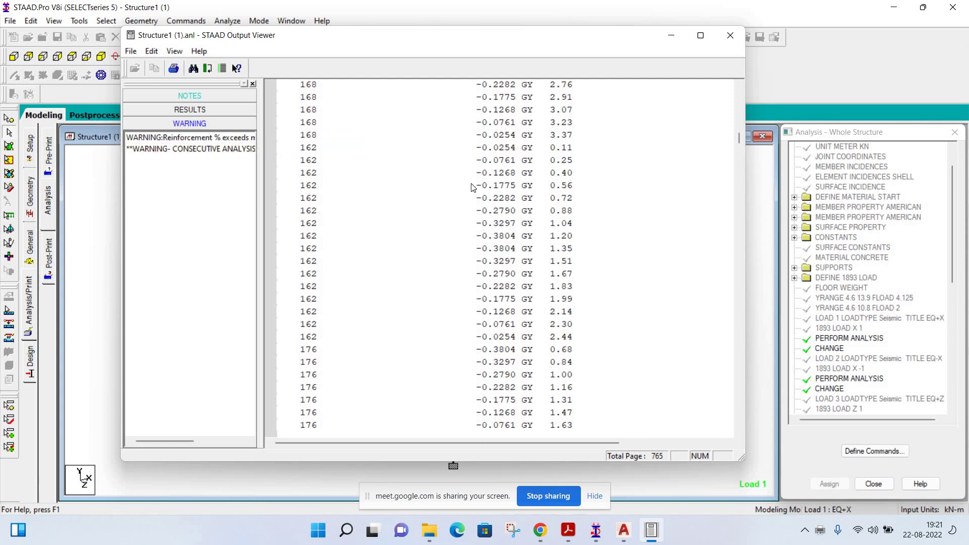
pyautogui.click(427, 536)
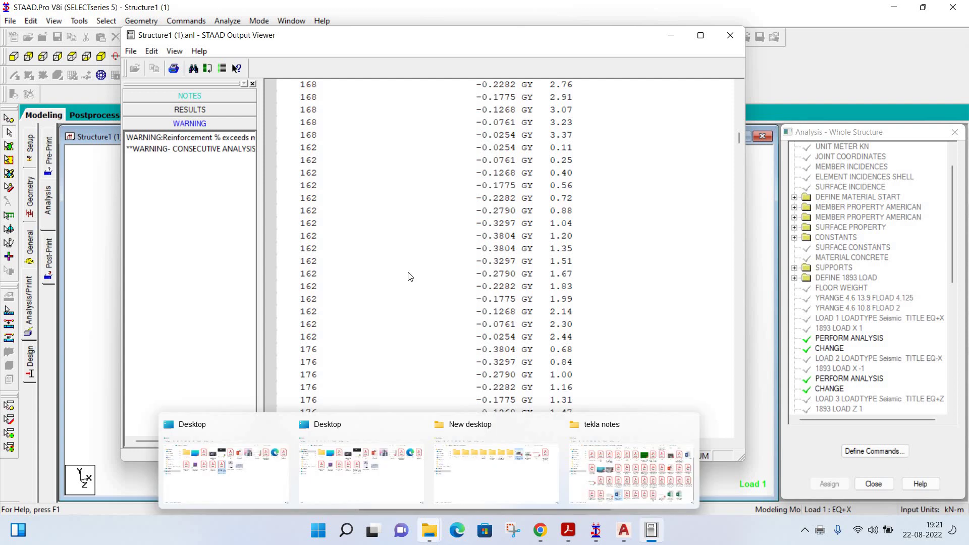
pyautogui.click(668, 43)
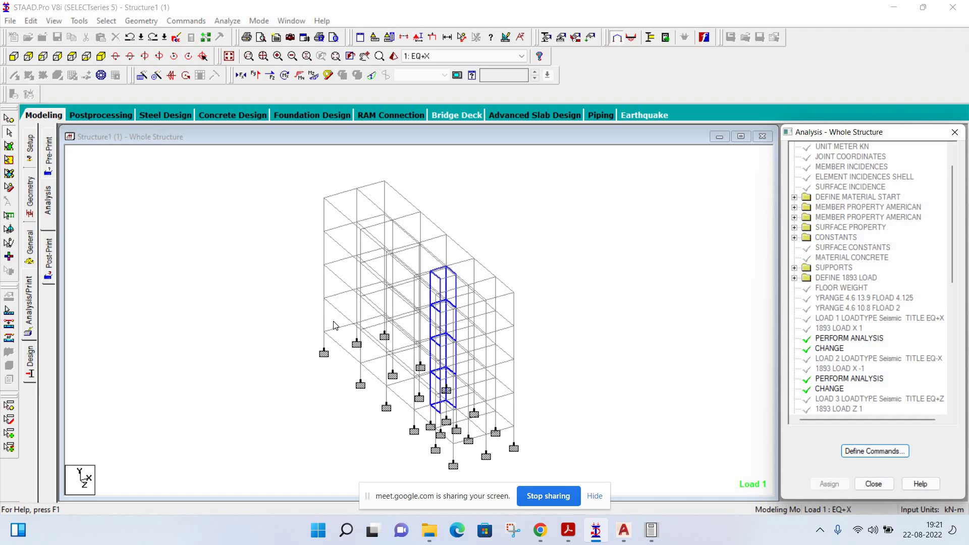
pyautogui.click(430, 531)
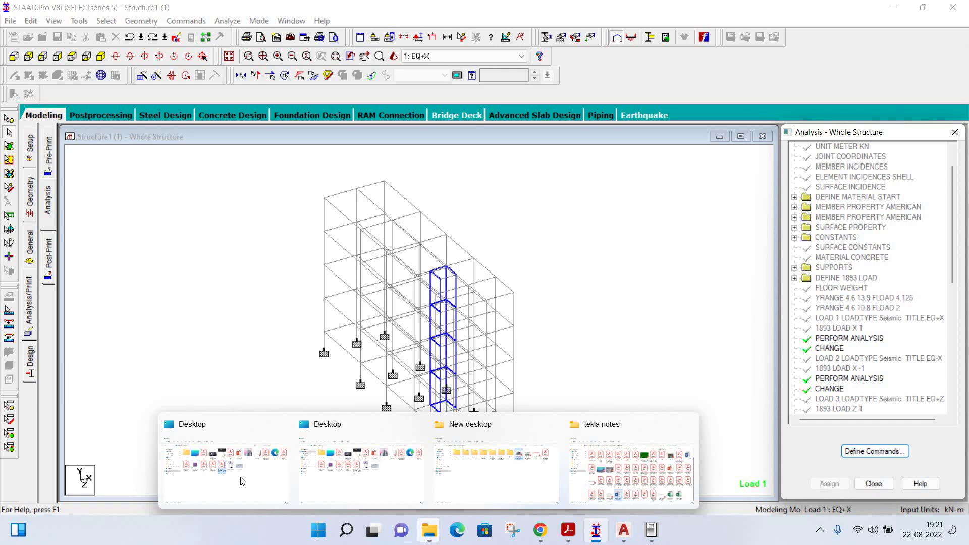
pyautogui.moveTo(225, 462)
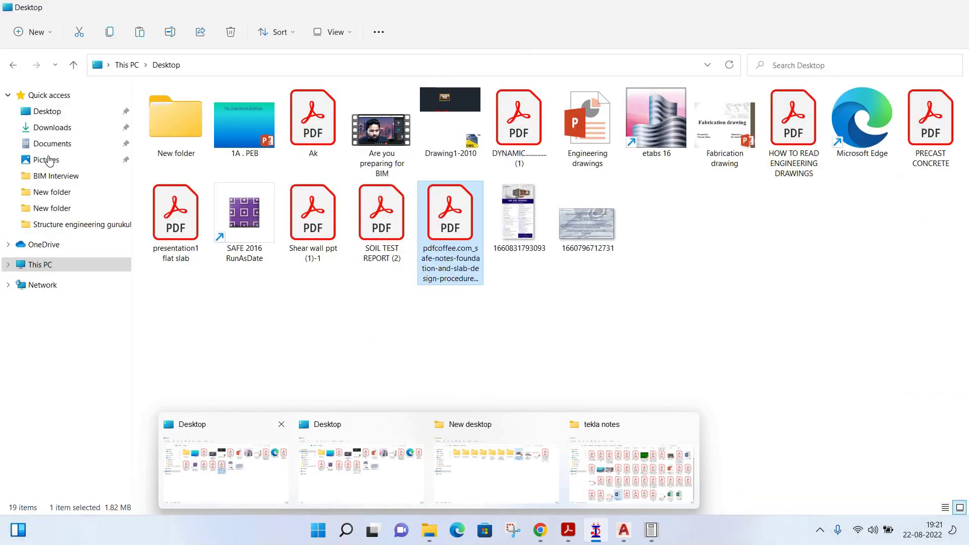
# - Try opening the printed sudip PDF from Documents, dismissing the file-already-open errors
pyautogui.click(51, 143)
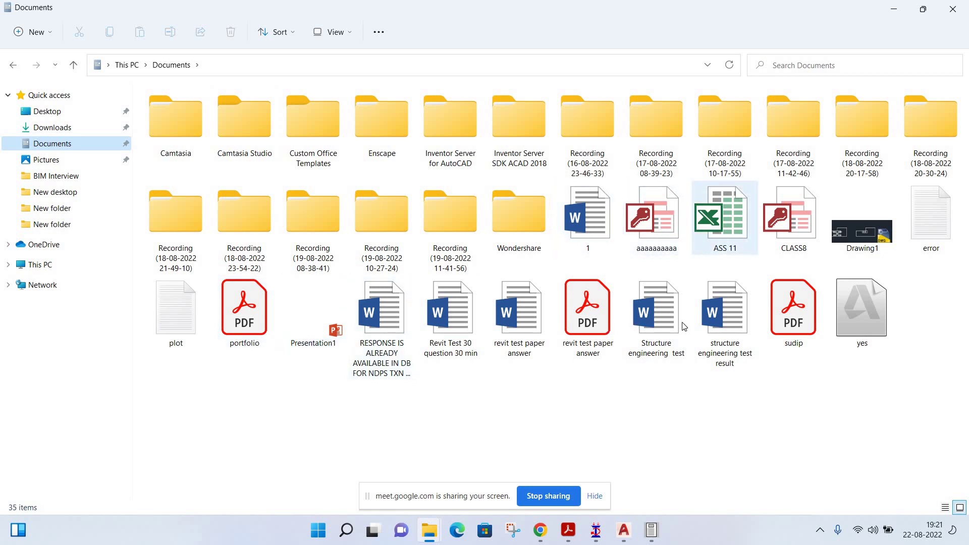
pyautogui.click(790, 316)
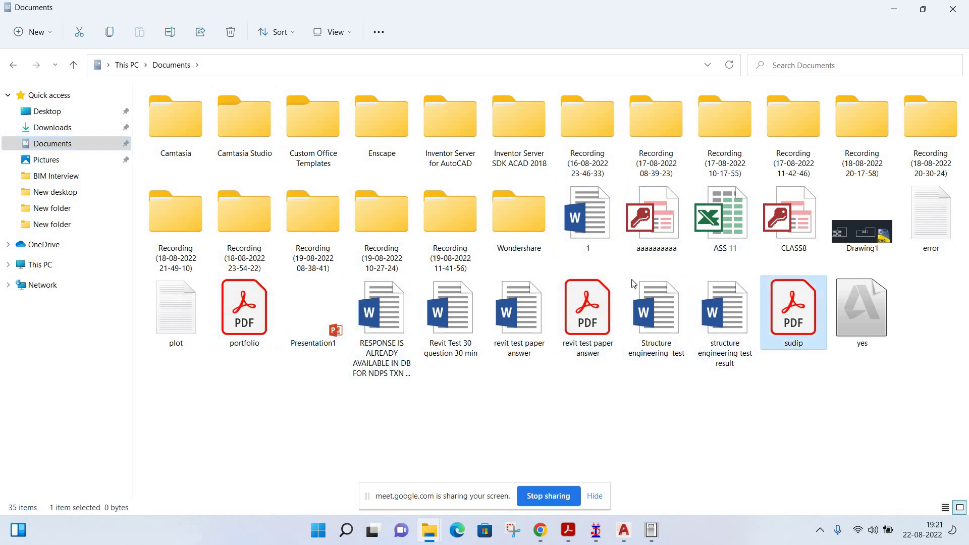
pyautogui.press('Return')
pyautogui.click(617, 287)
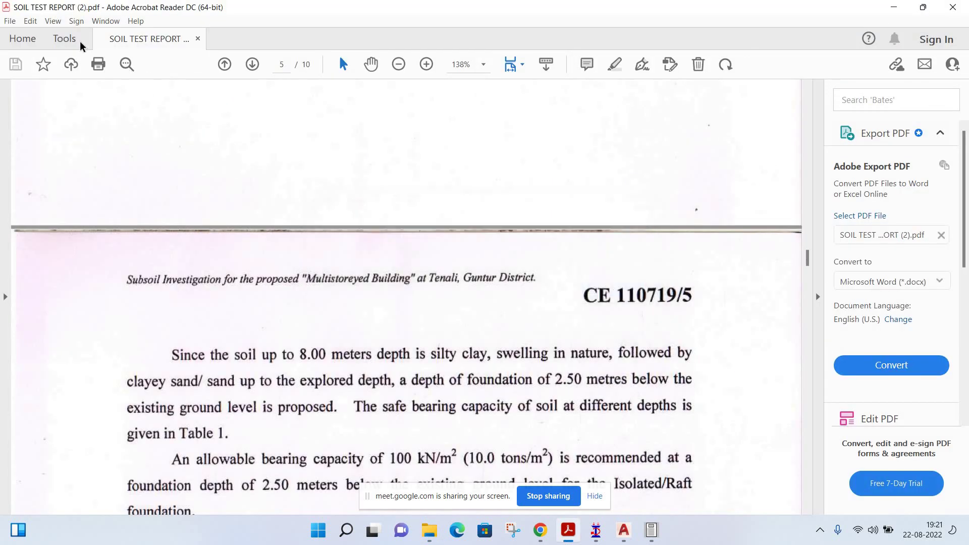
pyautogui.click(953, 7)
pyautogui.doubleClick(806, 303)
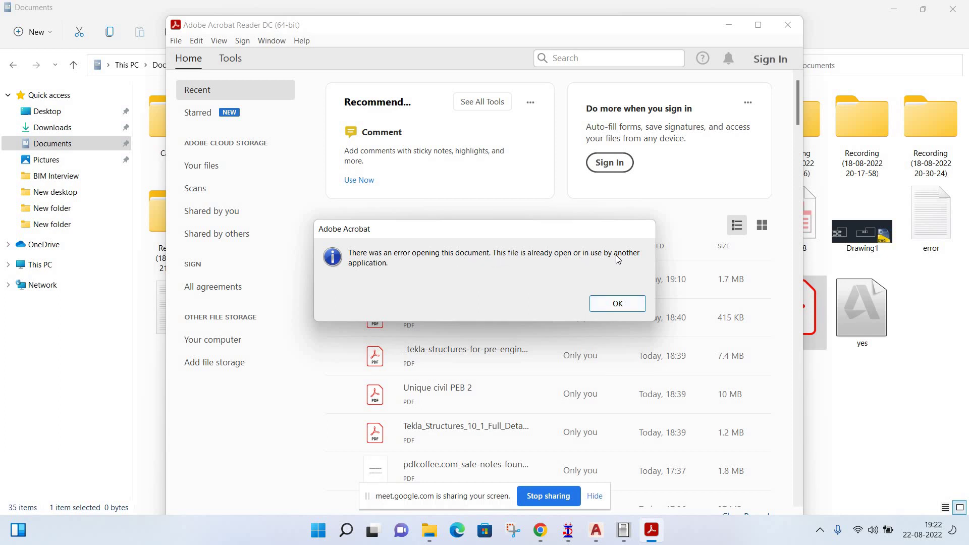
pyautogui.click(614, 304)
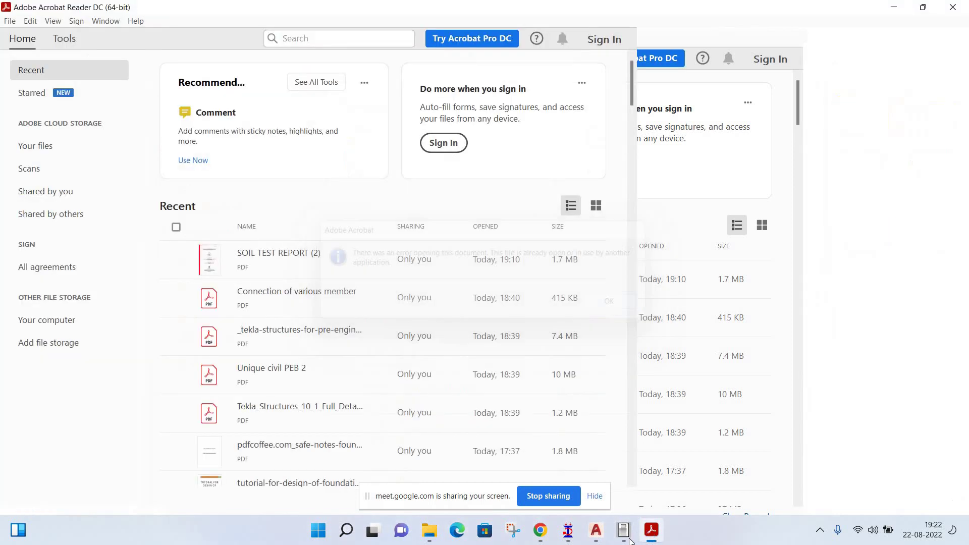
# - Close the STAAD Output Viewer, then reopen the sudip PDF from Documents in Acrobat
pyautogui.click(624, 530)
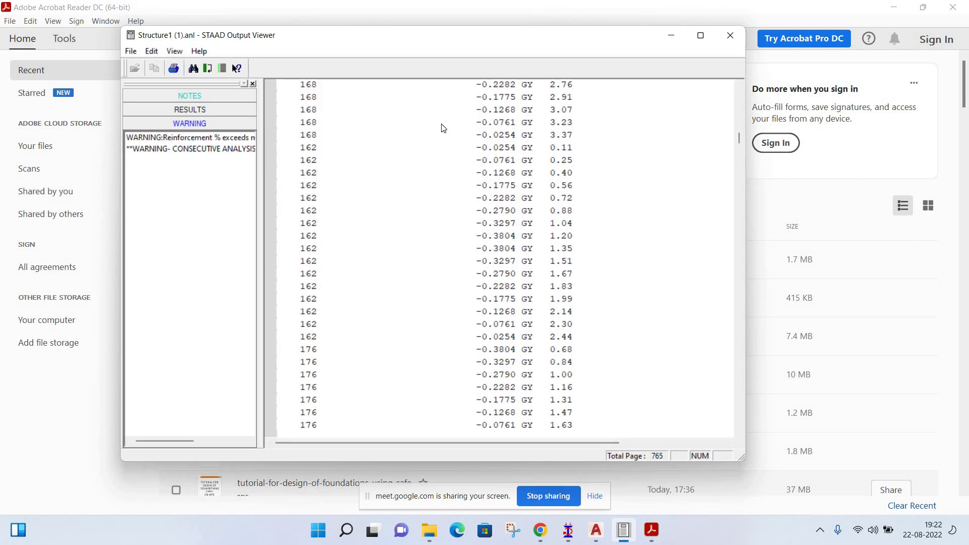
pyautogui.scroll(-1, 449, 202)
pyautogui.scroll(-1, 449, 252)
pyautogui.scroll(-1, 449, 264)
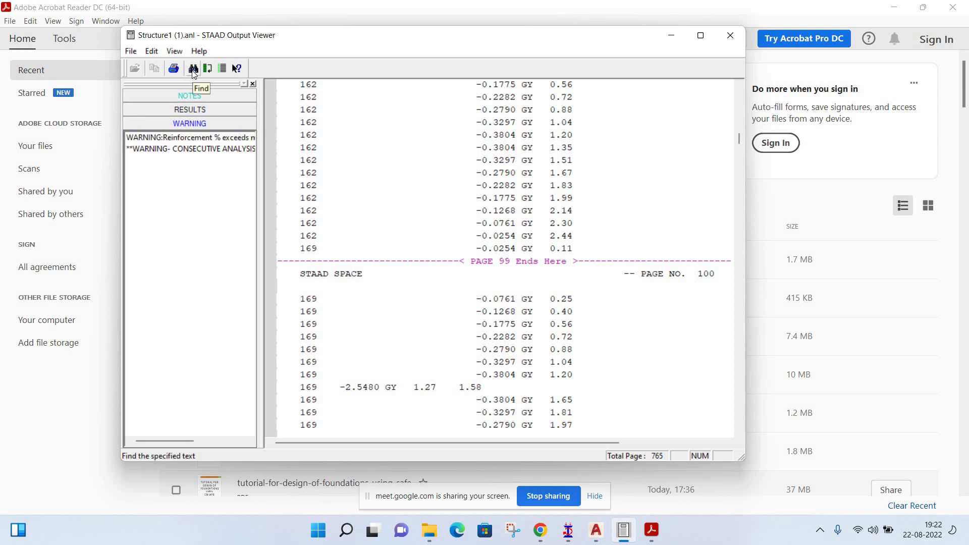
pyautogui.click(730, 36)
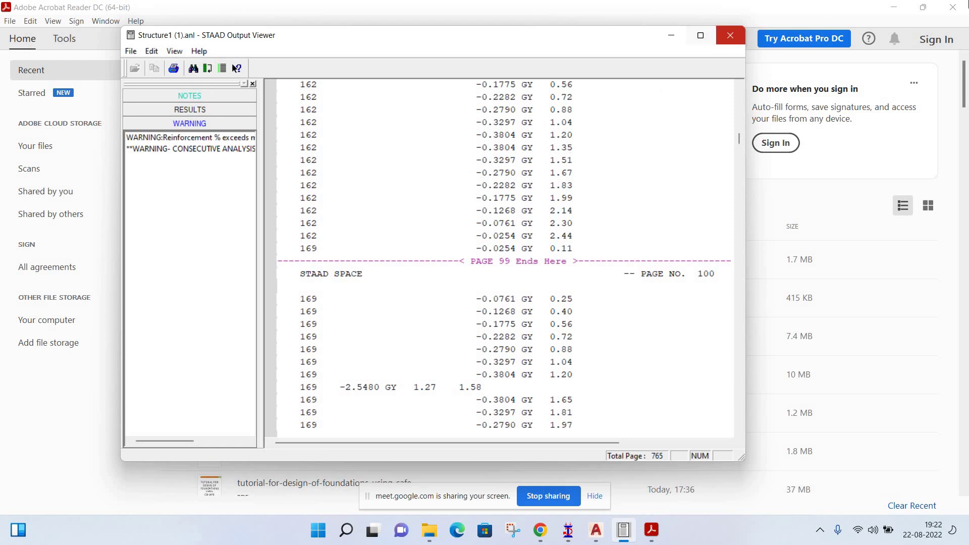
pyautogui.click(895, 9)
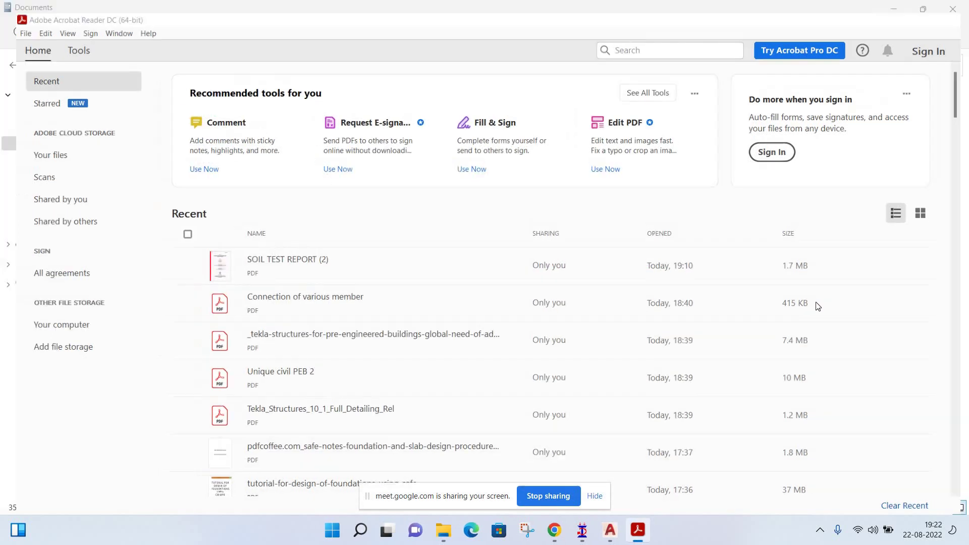
pyautogui.doubleClick(793, 310)
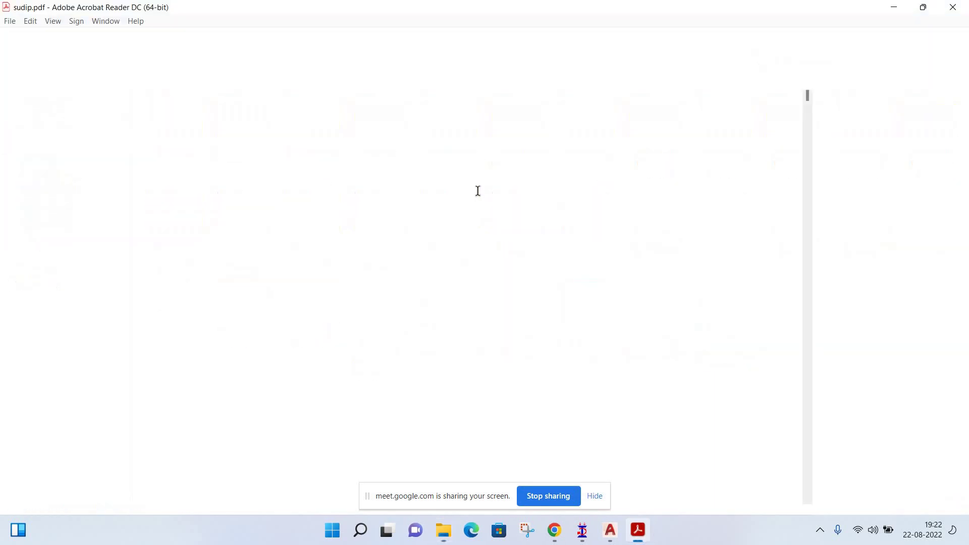
# - Scroll sudip.pdf to the beam design results around pages 202–210, then return to File Explorer
pyautogui.scroll(-3, 812, 102)
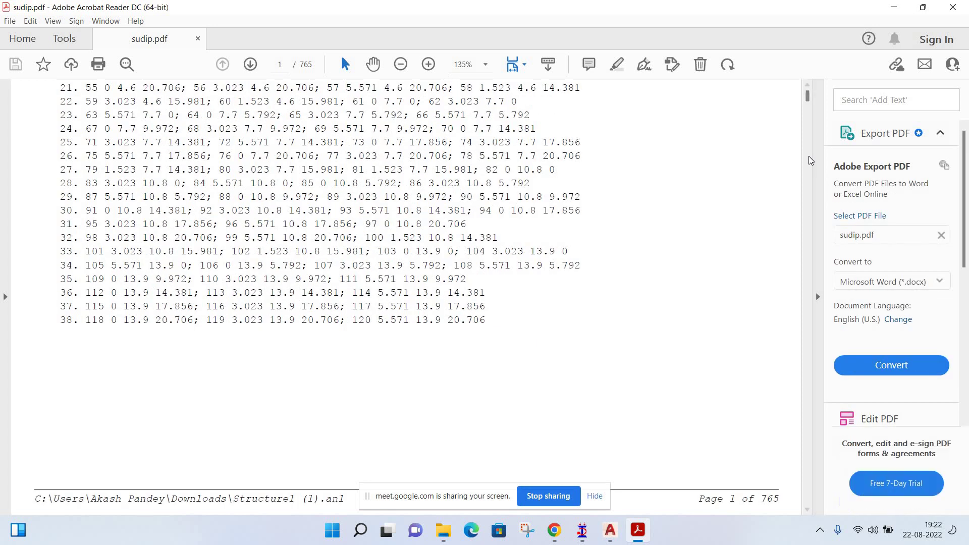
pyautogui.moveTo(809, 104); pyautogui.dragTo(814, 205)
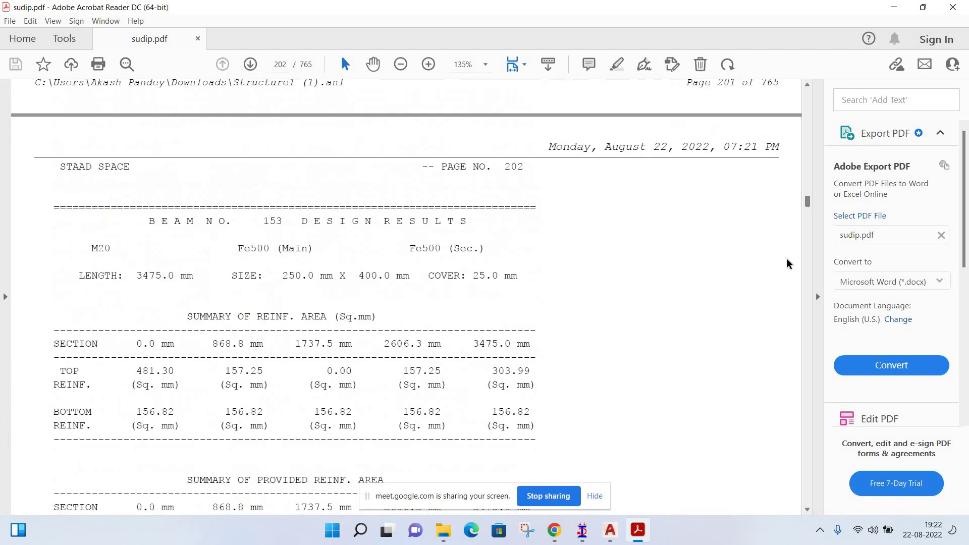
pyautogui.scroll(-3, 620, 353)
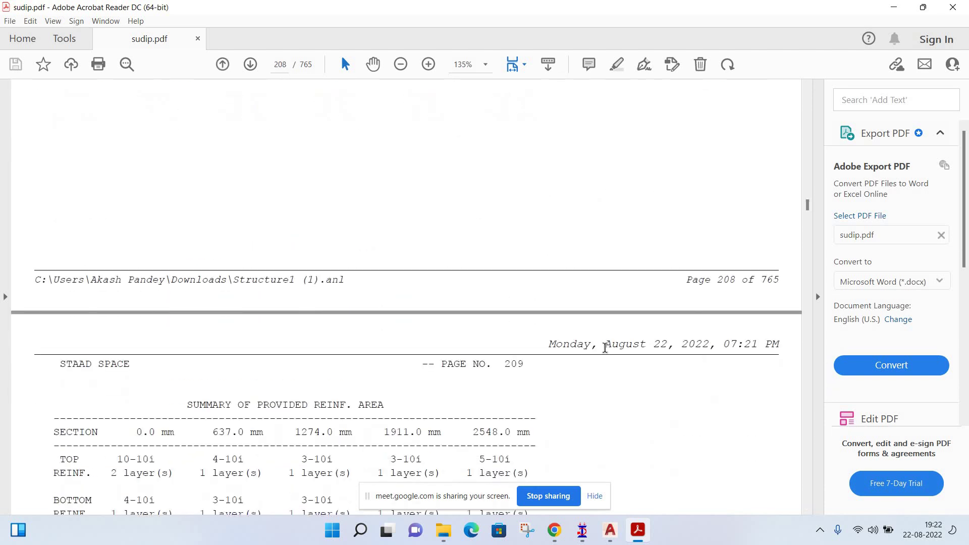
pyautogui.moveTo(763, 344); pyautogui.dragTo(780, 345)
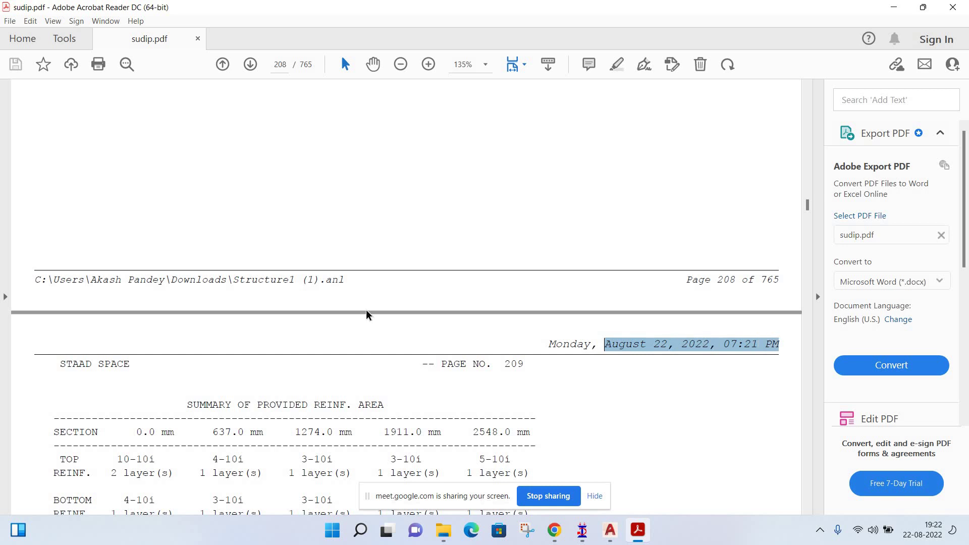
pyautogui.scroll(-5, 363, 309)
pyautogui.scroll(-4, 363, 309)
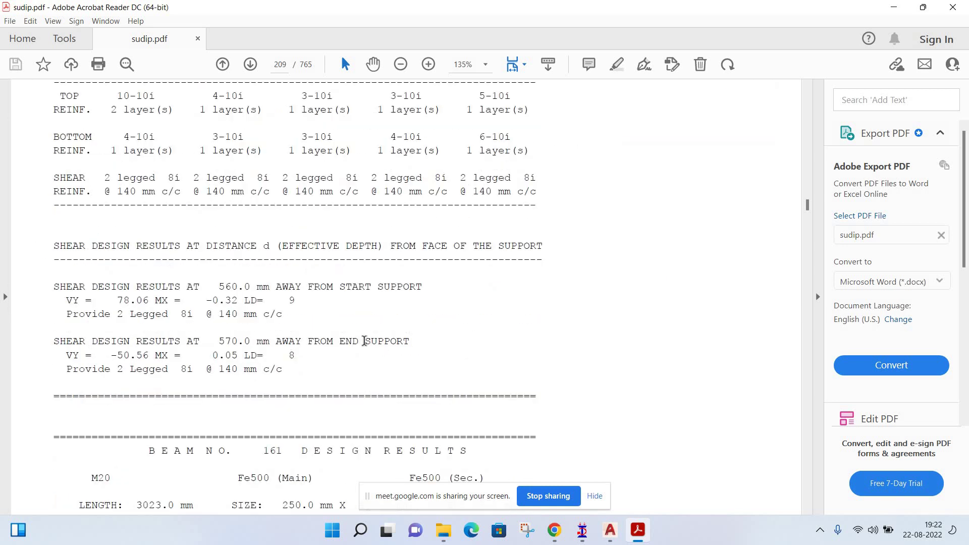
pyautogui.scroll(-5, 373, 336)
pyautogui.scroll(-1, 391, 167)
pyautogui.scroll(-7, 392, 166)
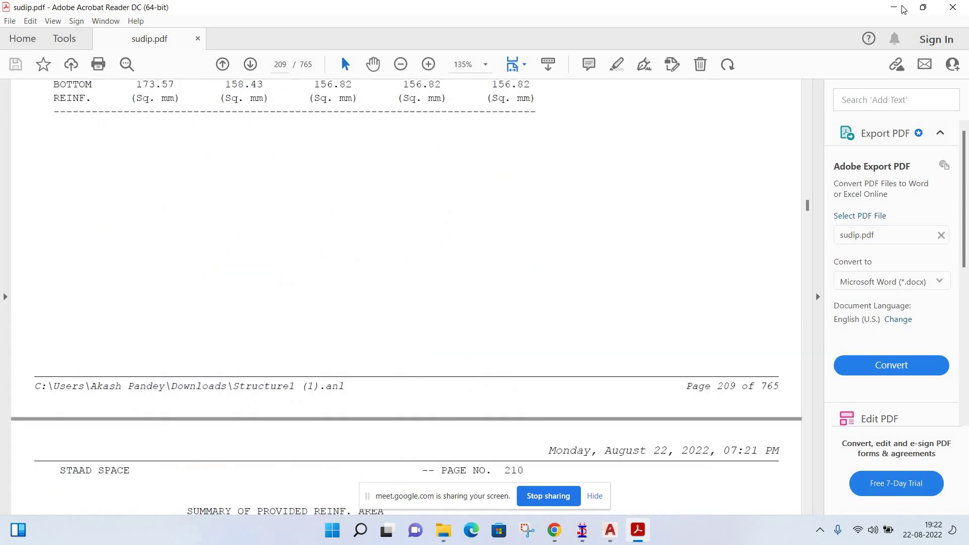
pyautogui.hotkey('alt', 'Tab')
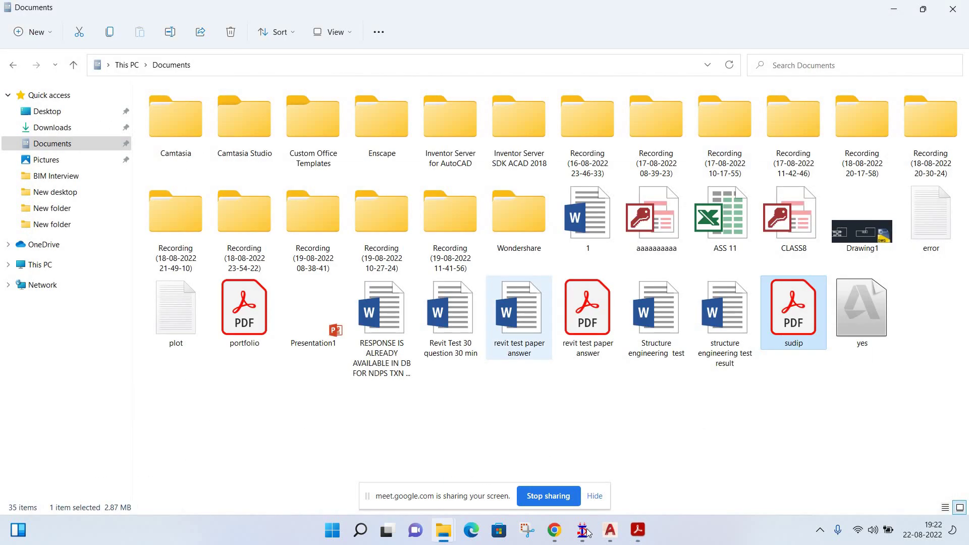
# - Include load cases 5 DL and 6 LL for foundation design and launch STAAD.foundation
pyautogui.hotkey('alt', 'Tab')
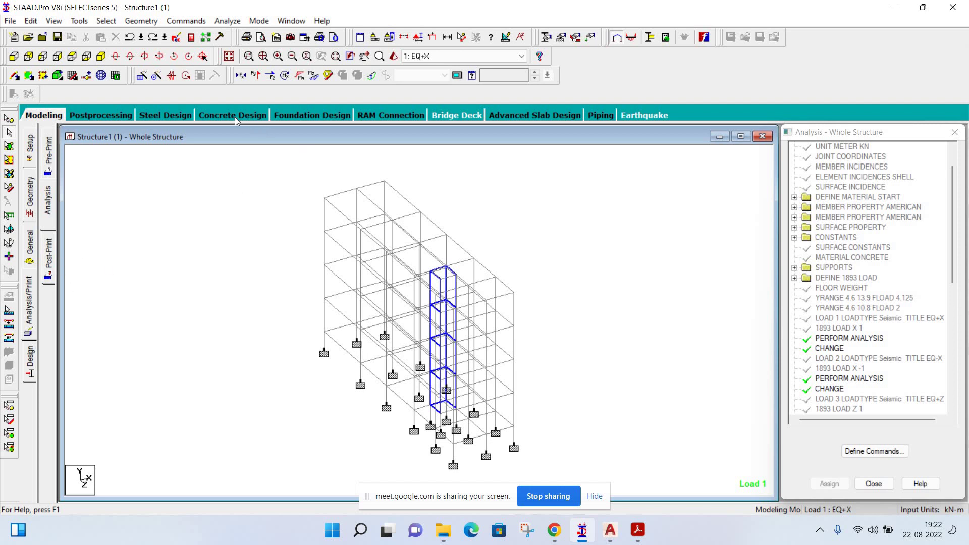
pyautogui.click(313, 115)
pyautogui.click(763, 257)
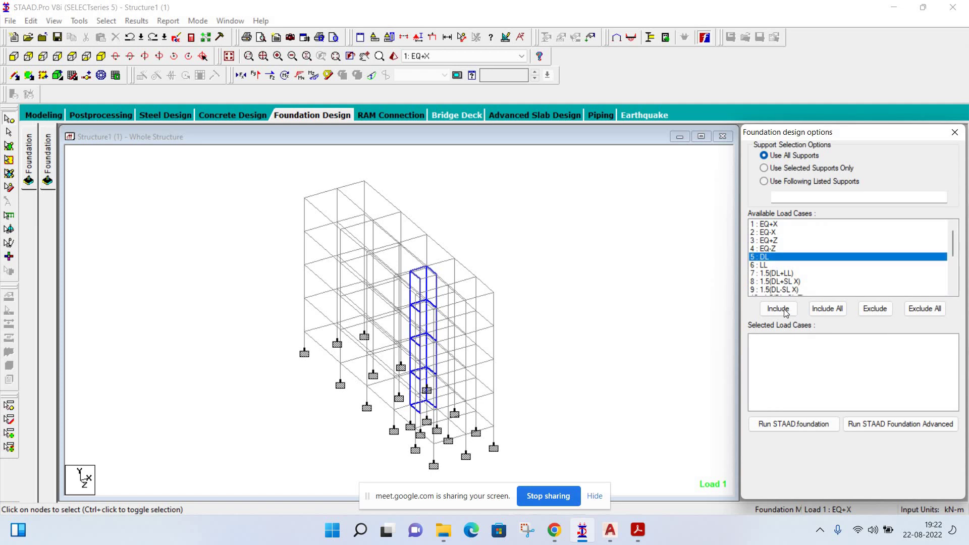
pyautogui.click(777, 309)
pyautogui.click(793, 424)
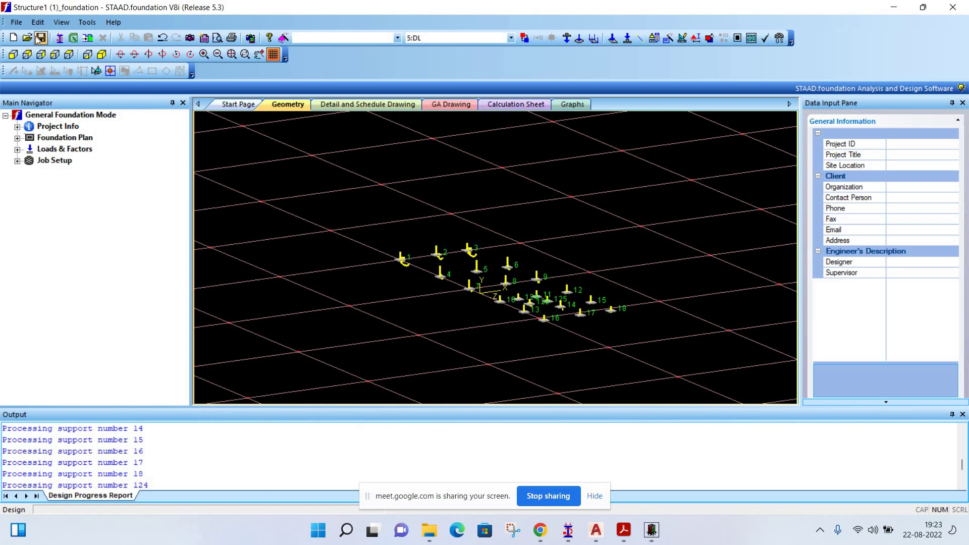
# - Exit STAAD.foundation, choosing No to discard the unsaved foundation project changes
pyautogui.click(16, 23)
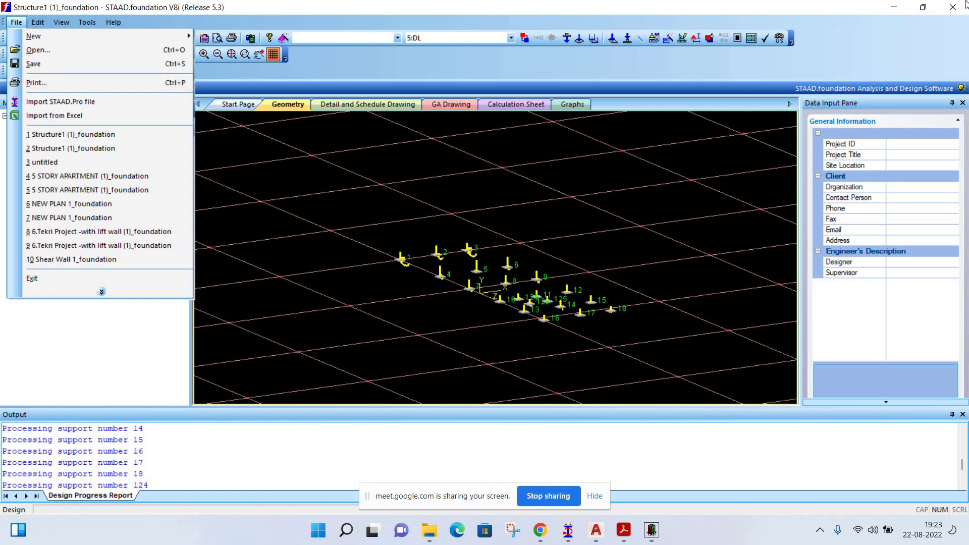
pyautogui.click(681, 209)
pyautogui.click(953, 7)
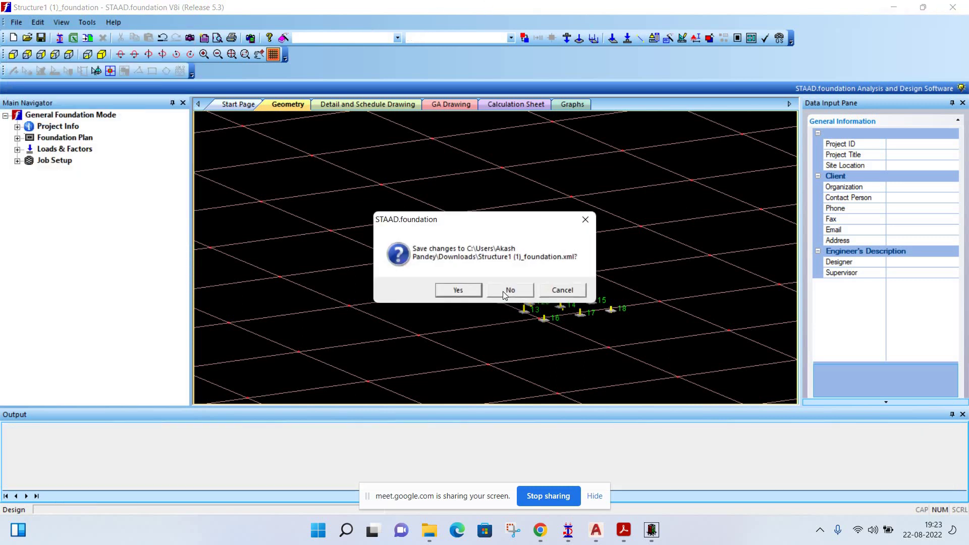
pyautogui.click(509, 290)
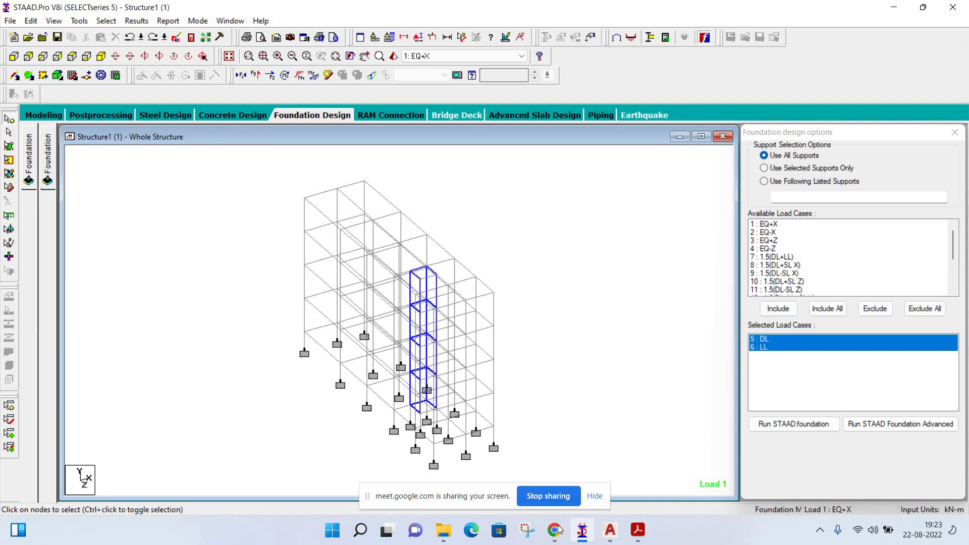
pyautogui.moveTo(555, 530)
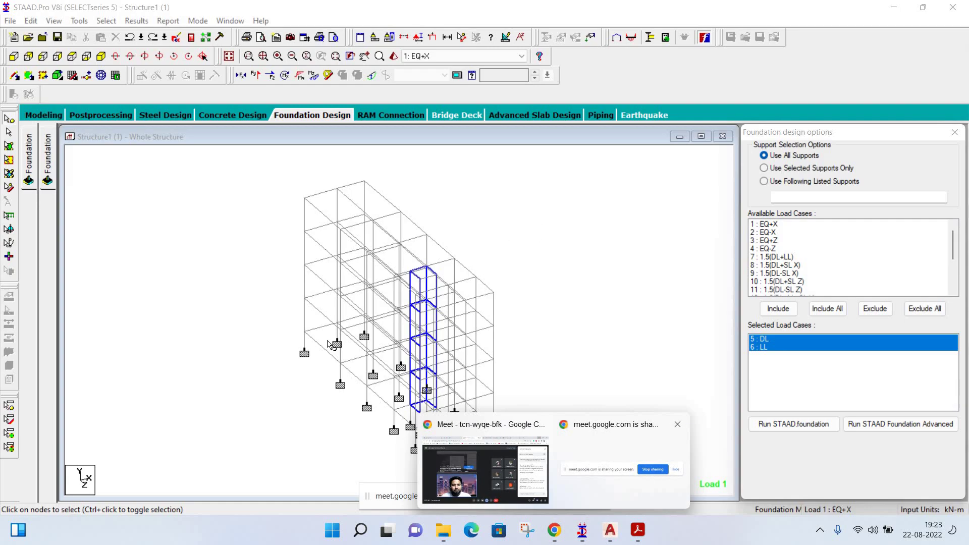
# - Bring the Meet call forward, then go from the STAAD PROJECT email to the Gmail inbox
pyautogui.click(356, 336)
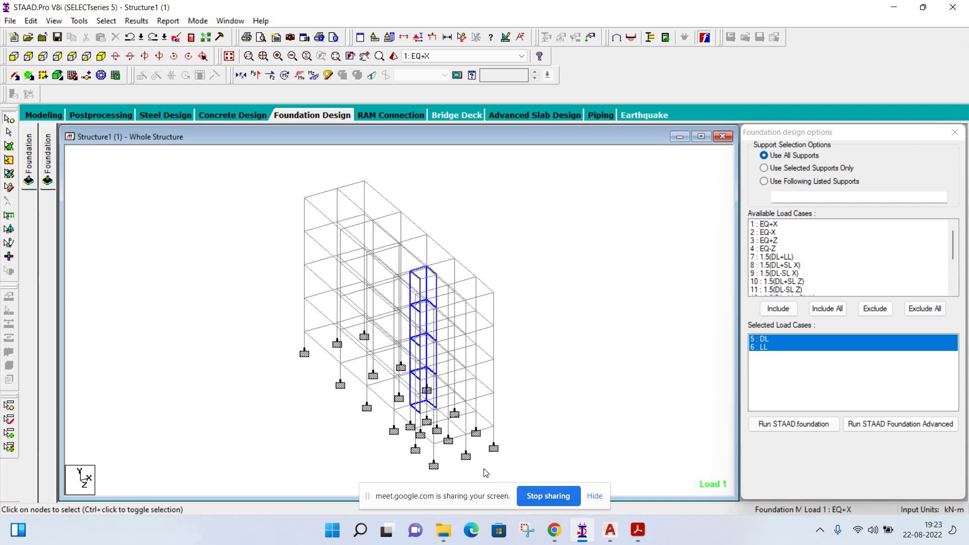
pyautogui.click(554, 529)
pyautogui.hotkey('alt', 'Tab')
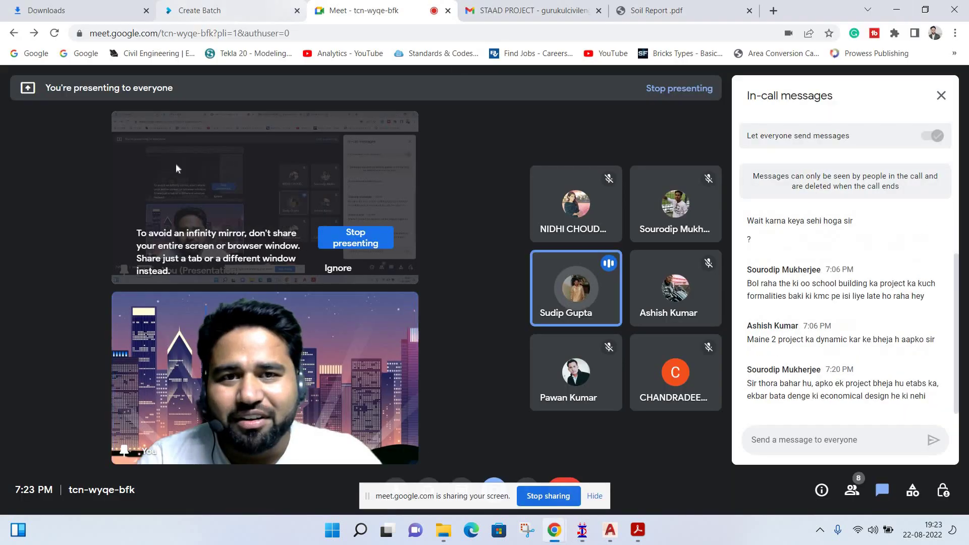
pyautogui.hotkey('ctrl', 'Tab')
pyautogui.click(178, 121)
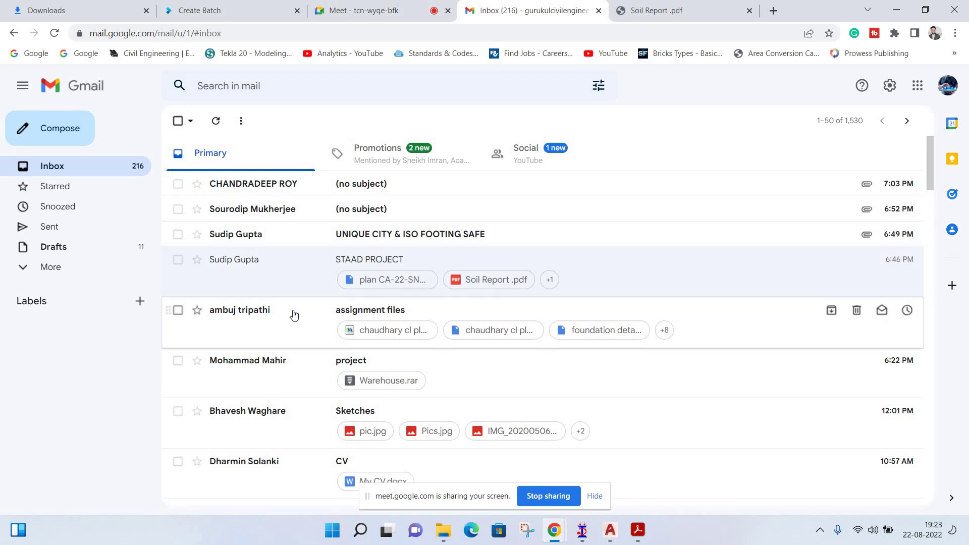
# - Read the 'UNIQUE CITY & ISO FOOTING SAFE' email with UNIQUE CITY.EDB and 01.1.FDB, then return to the inbox
pyautogui.scroll(-3, 293, 313)
pyautogui.scroll(-1, 290, 313)
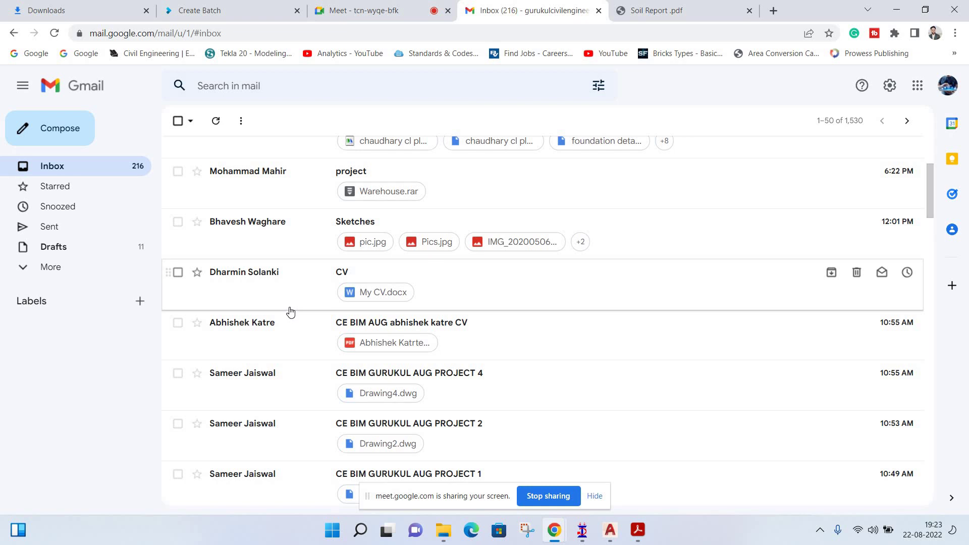
pyautogui.scroll(3, 290, 311)
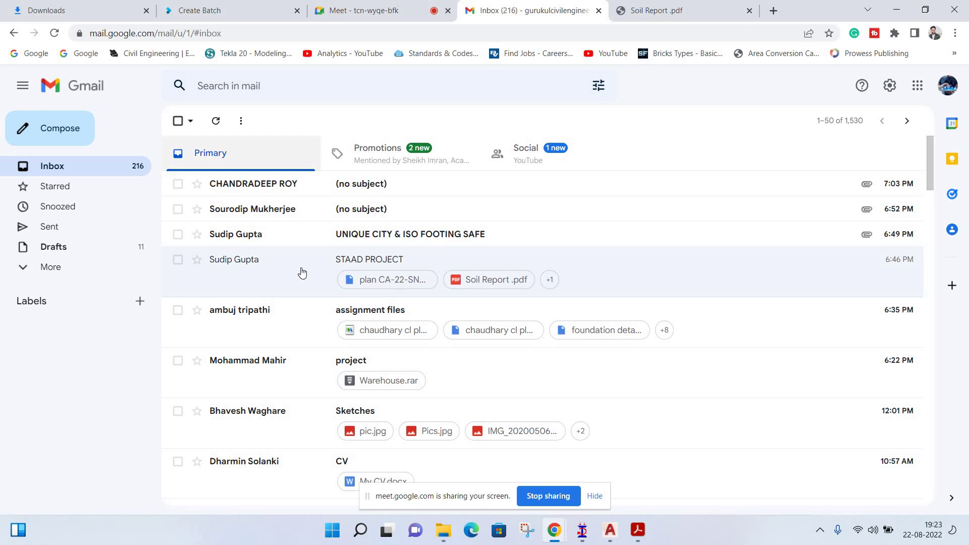
pyautogui.moveTo(298, 234)
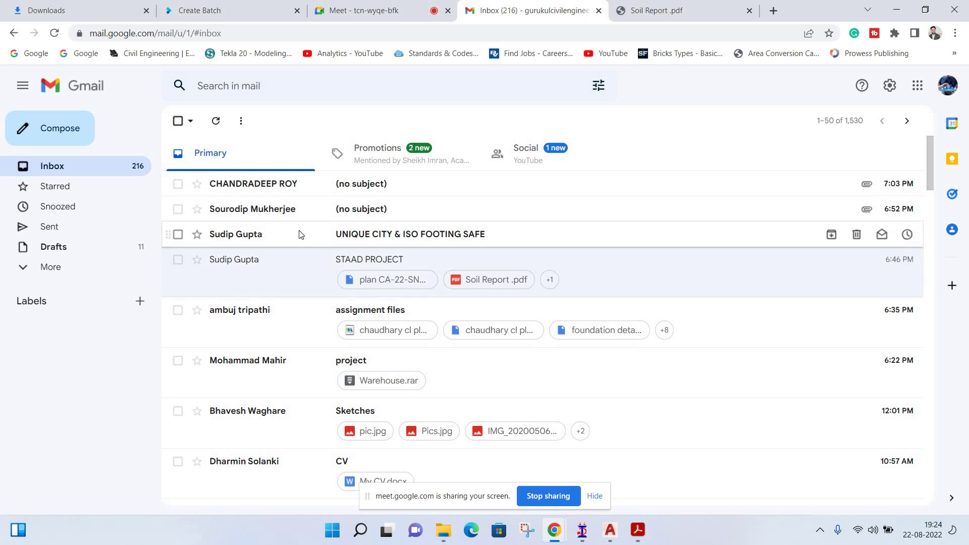
pyautogui.click(240, 233)
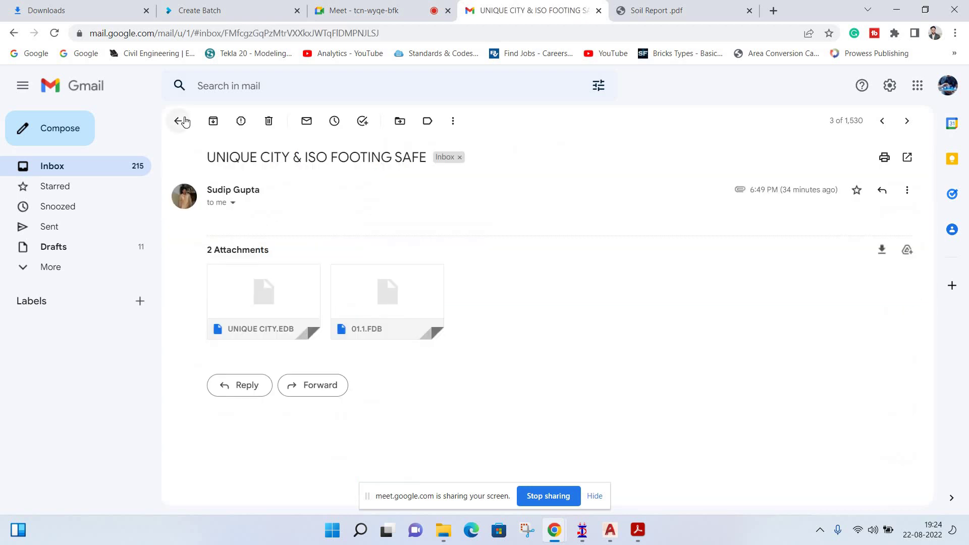
pyautogui.click(184, 122)
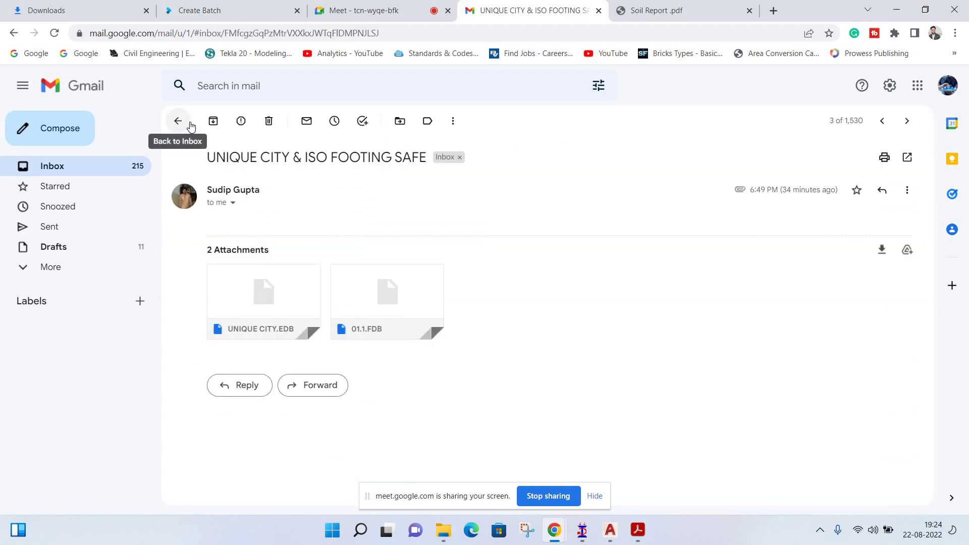
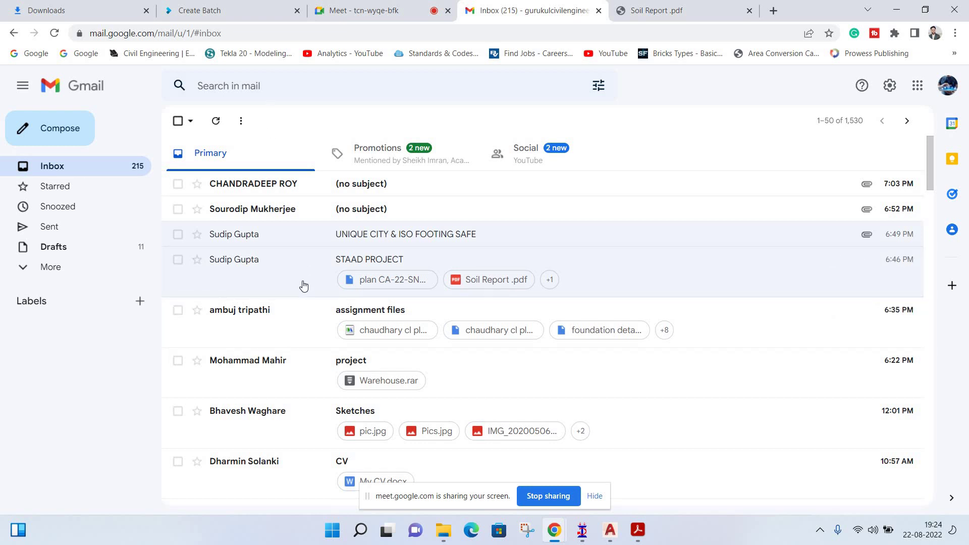
# - Scroll through the Gmail inbox and switch tabs to find the newest email
pyautogui.scroll(-2, 295, 303)
pyautogui.scroll(-1, 291, 310)
pyautogui.scroll(-3, 292, 310)
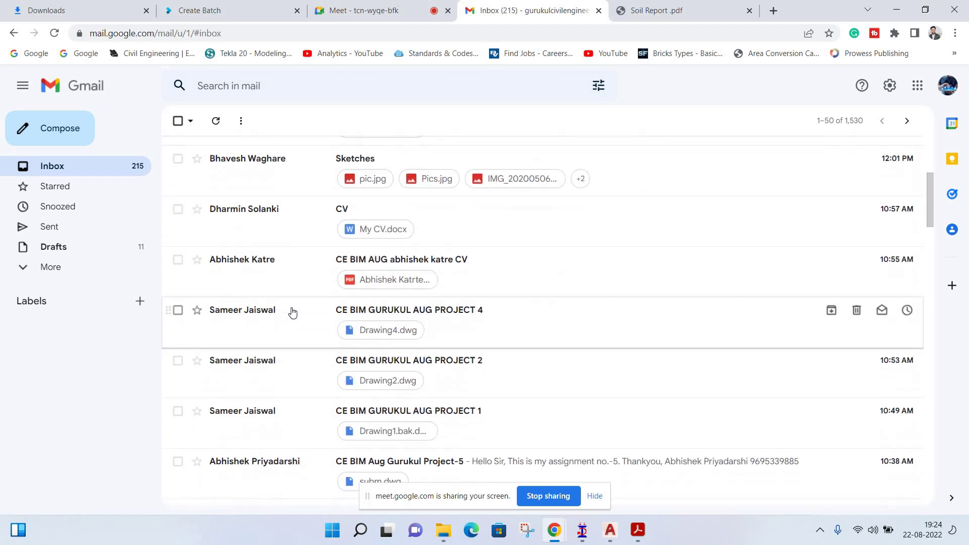
pyautogui.scroll(-3, 292, 311)
pyautogui.scroll(-2, 292, 311)
pyautogui.scroll(-3, 297, 272)
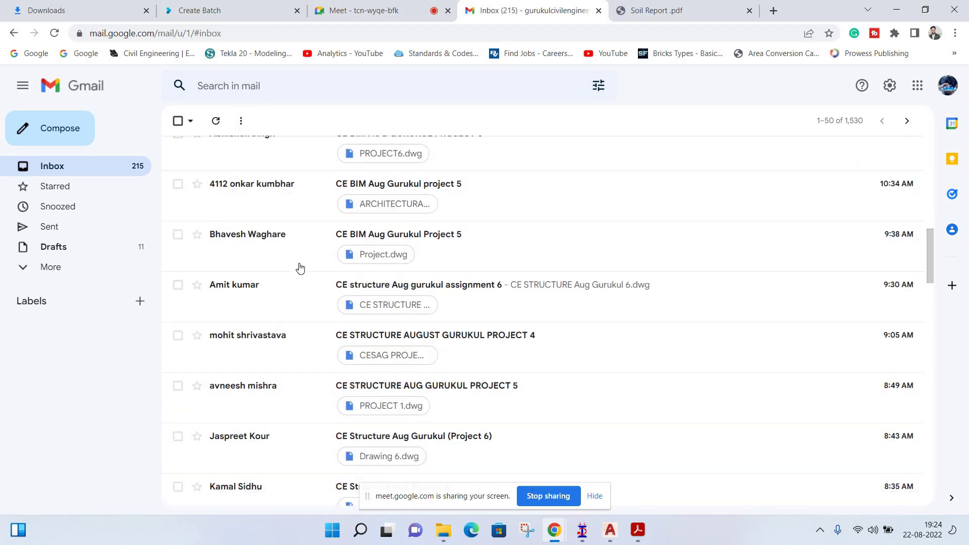
pyautogui.scroll(8, 300, 268)
pyautogui.scroll(5, 313, 227)
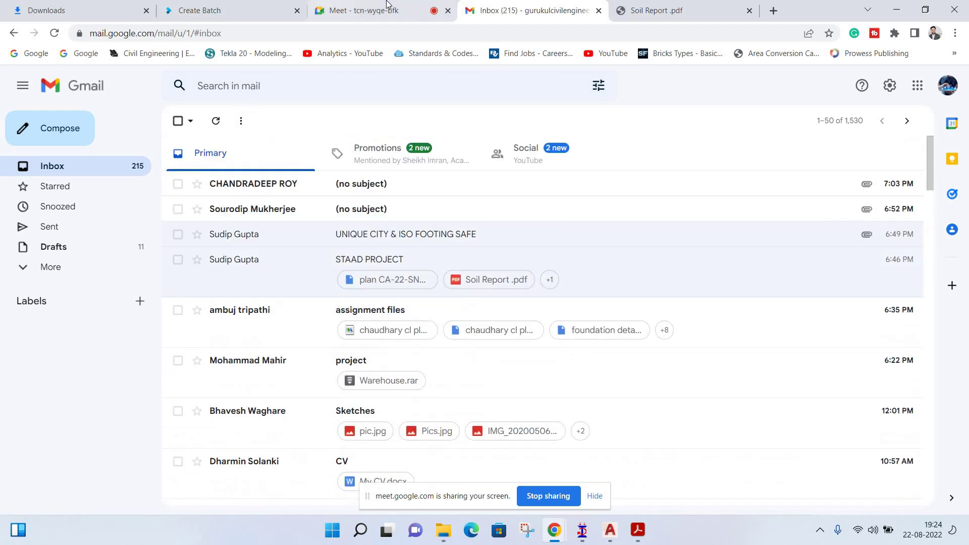
pyautogui.click(384, 10)
pyautogui.click(510, 10)
# - Open the (no subject) email, download 5 STORY APARTMENT.EDB, and minimise Chrome
pyautogui.click(303, 184)
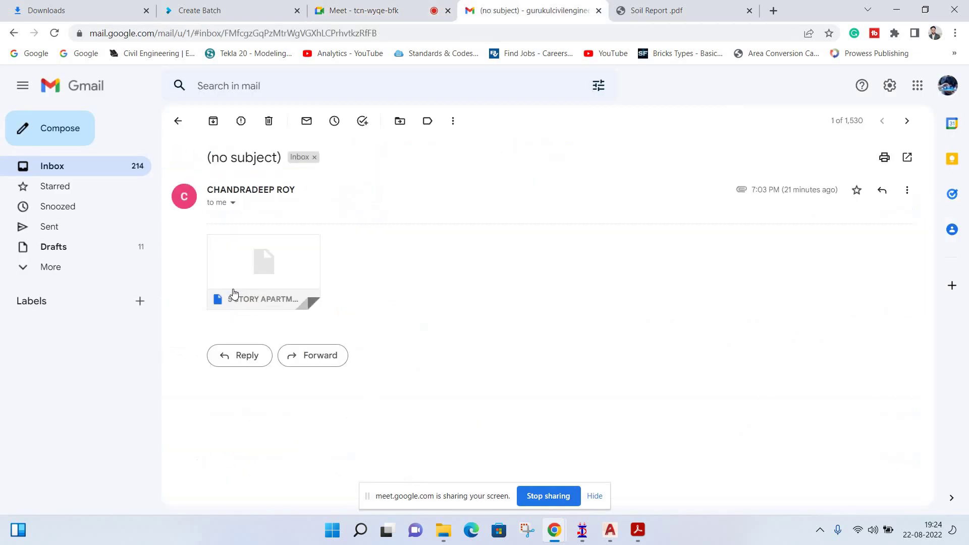
pyautogui.click(179, 122)
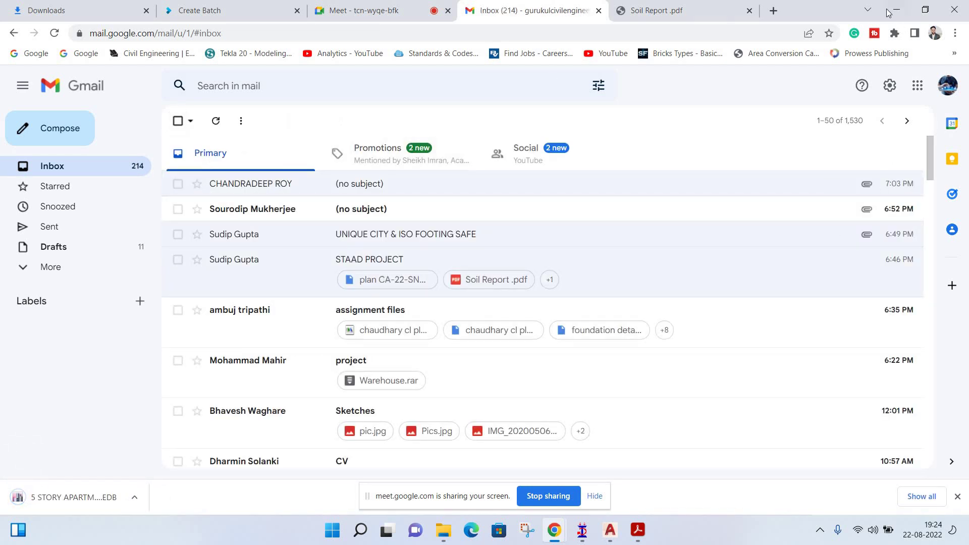
pyautogui.click(896, 10)
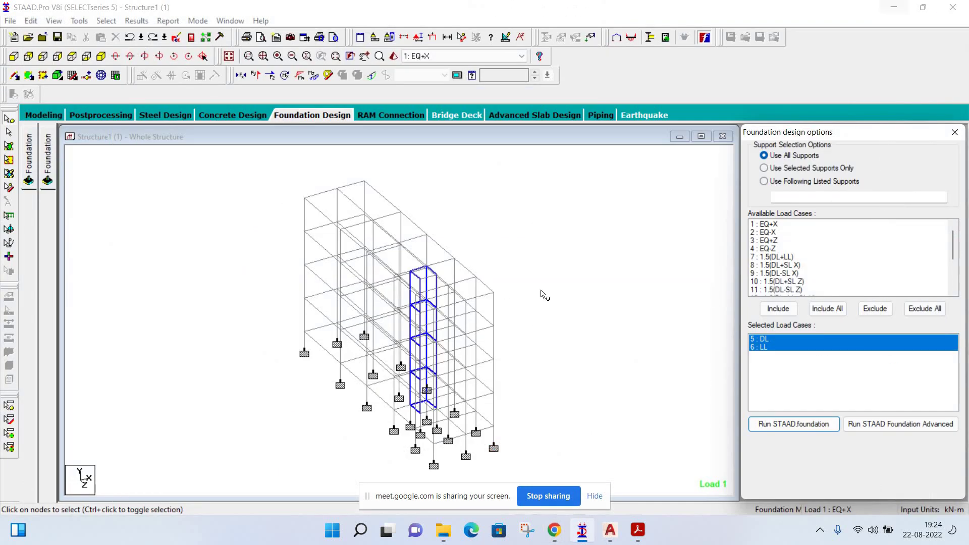
# - Close STAAD.Pro and minimise the other windows to reach the desktop
pyautogui.click(946, 11)
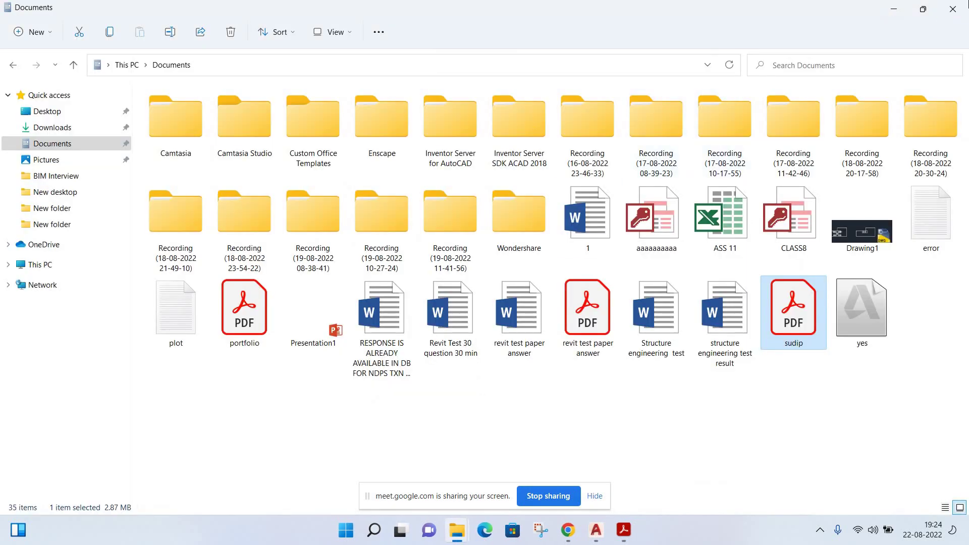
pyautogui.click(894, 8)
pyautogui.click(923, 8)
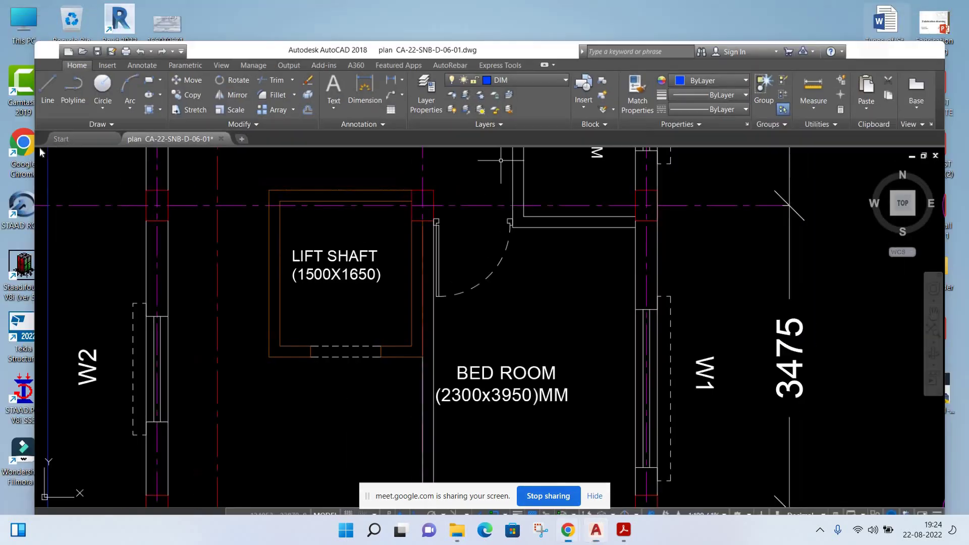
pyautogui.press('super+d')
# - Launch ETABS 2016 maximised and open 5 STORY APARTMENT.EDB from Downloads
pyautogui.doubleClick(80, 85)
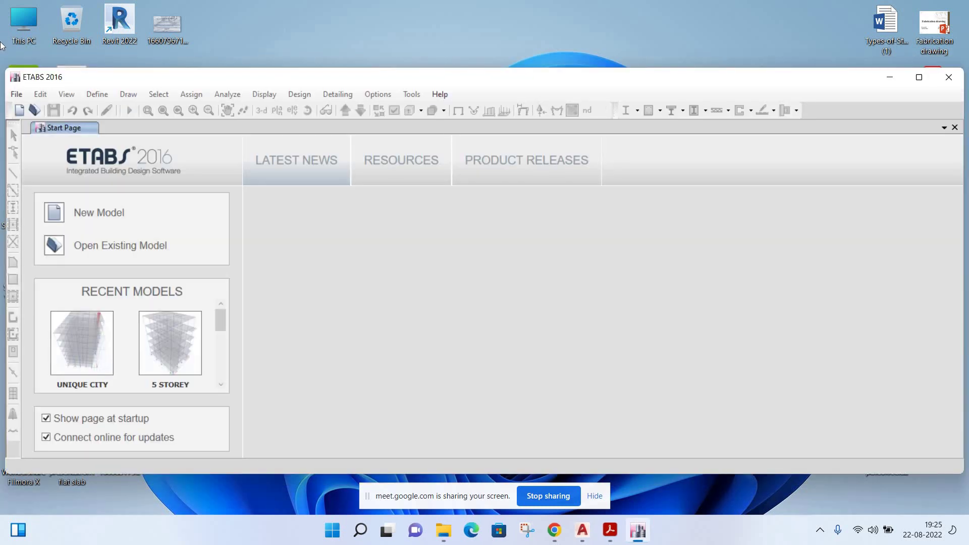
pyautogui.doubleClick(454, 76)
pyautogui.press('alt')
pyautogui.press('Down')
pyautogui.press('Down')
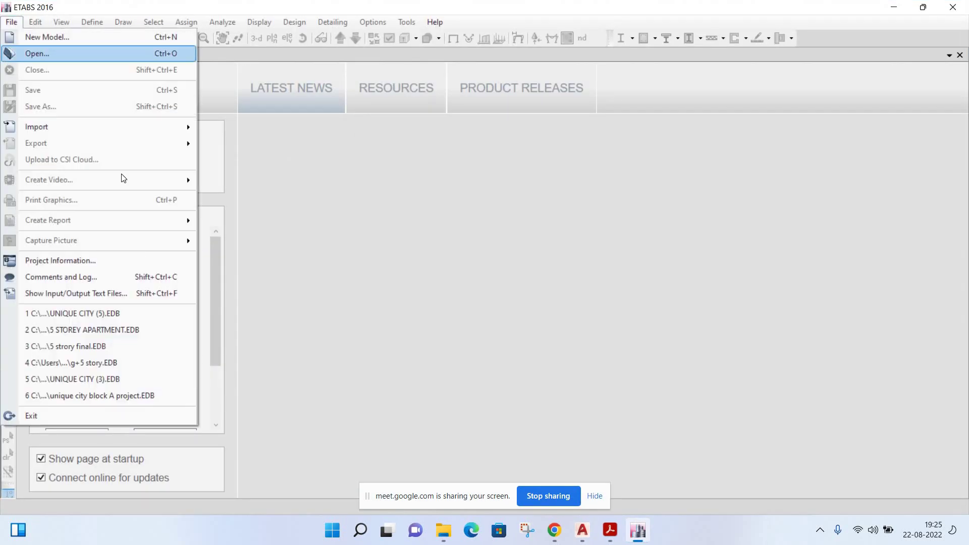
pyautogui.press('Return')
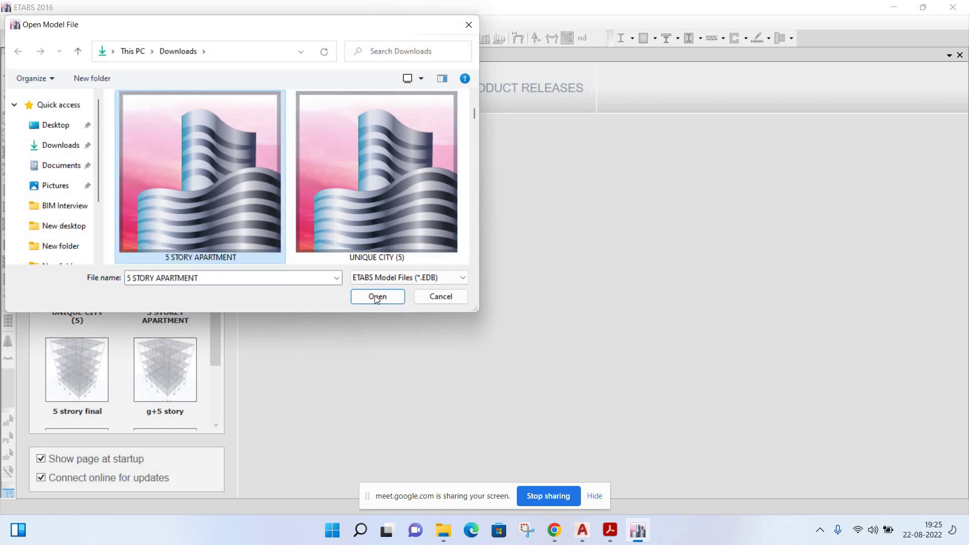
pyautogui.click(375, 296)
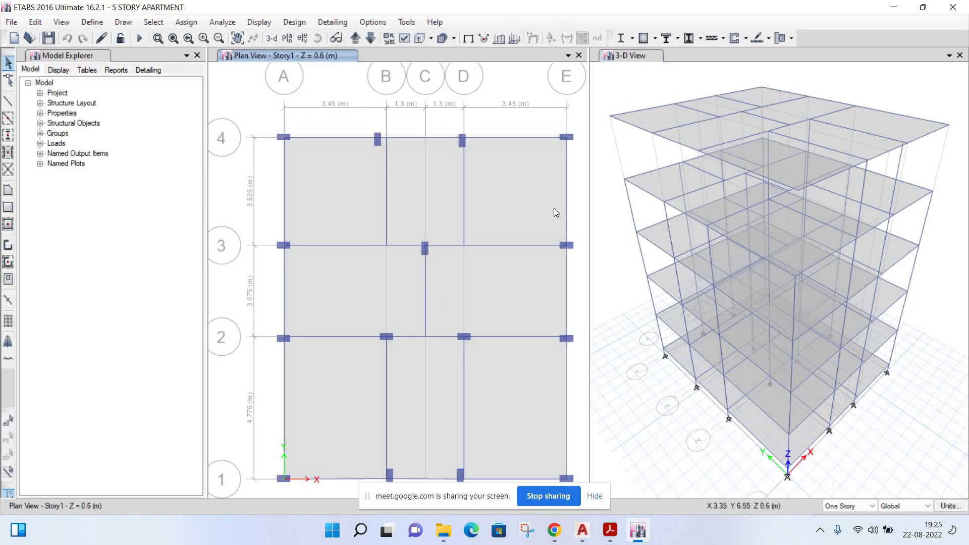
# - Run Analyze > Check Model once and dismiss the resulting warning report
pyautogui.click(188, 22)
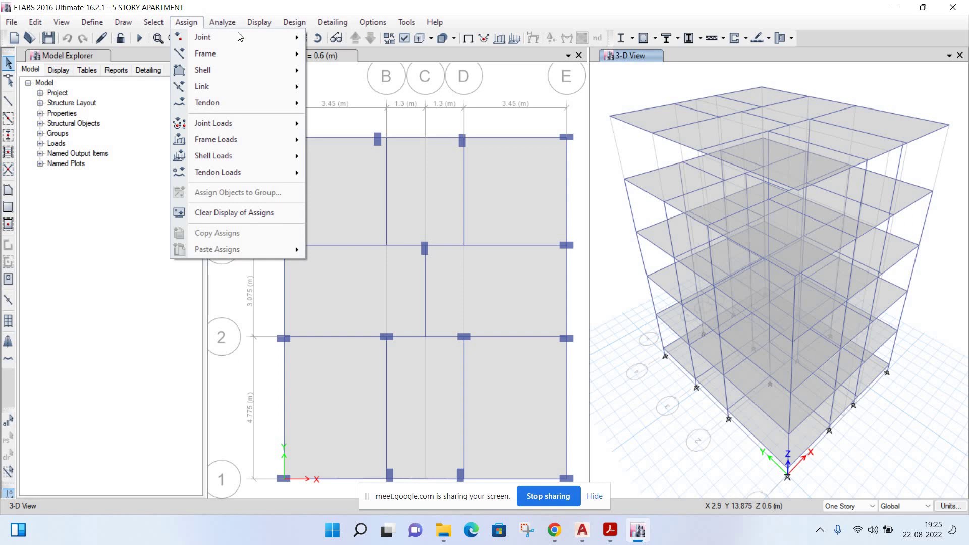
pyautogui.click(450, 417)
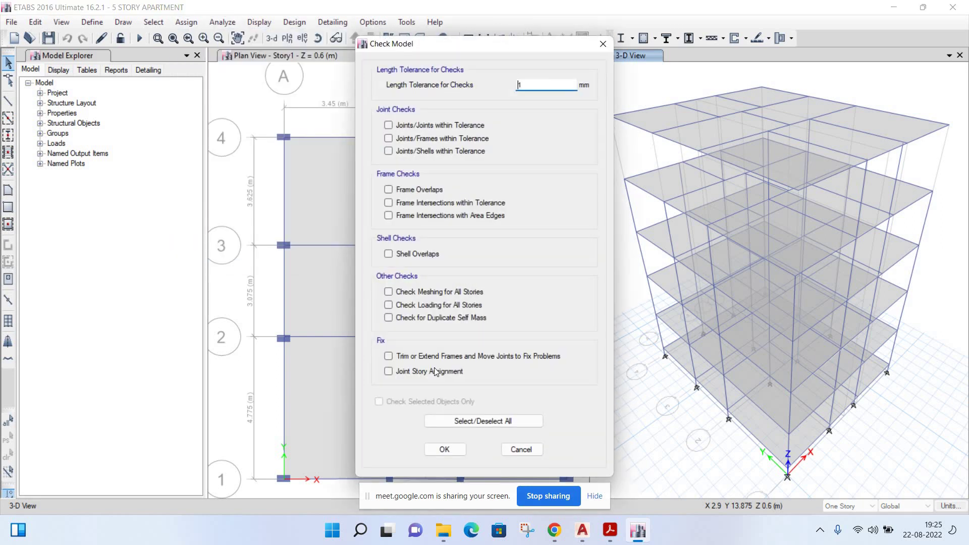
pyautogui.click(442, 450)
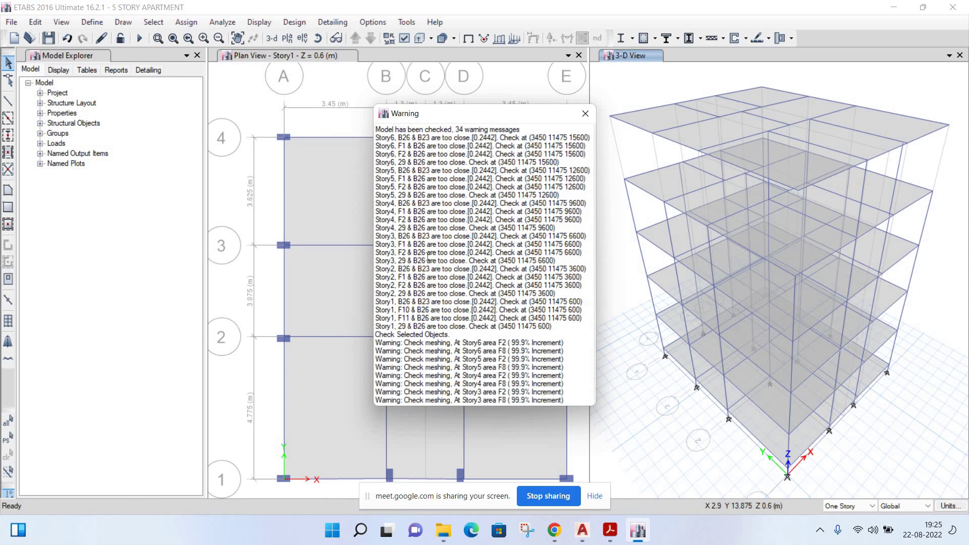
pyautogui.click(586, 116)
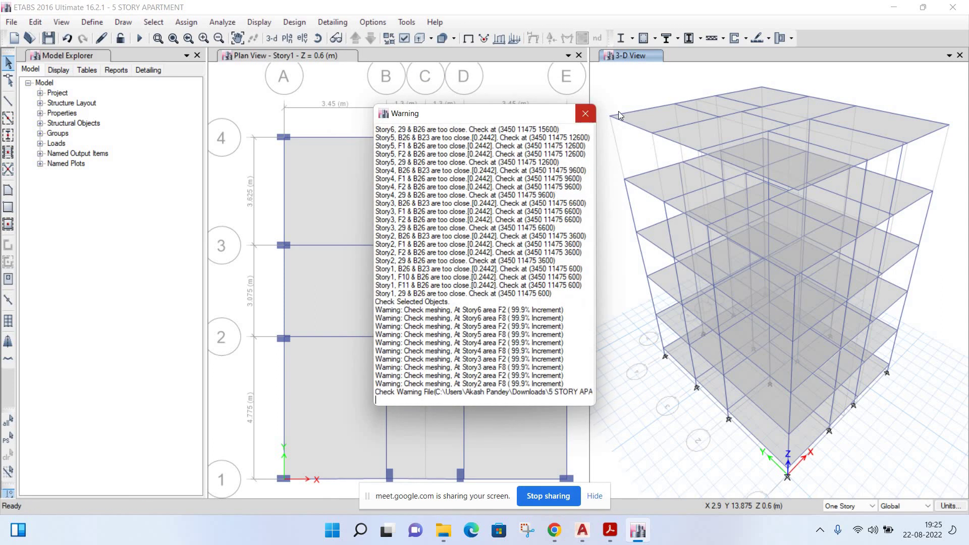
# - Rerun Check Model so the list of 24 warnings stays on screen
pyautogui.click(294, 22)
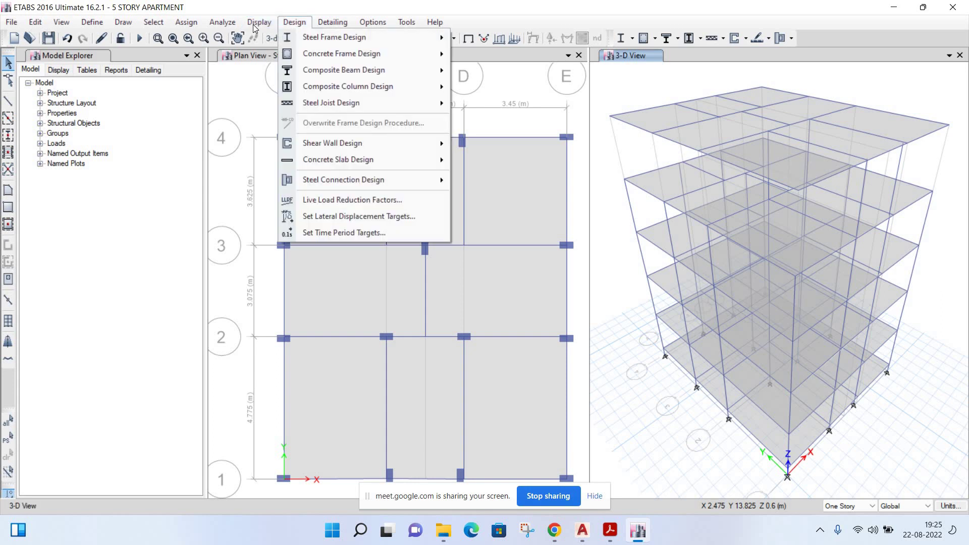
pyautogui.click(222, 22)
pyautogui.click(223, 22)
pyautogui.press('Down')
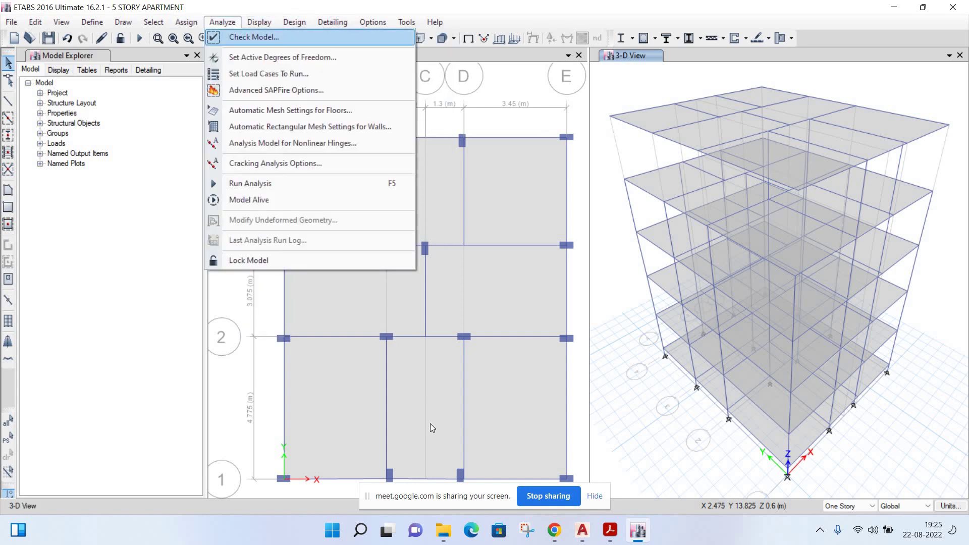
pyautogui.press('Return')
pyautogui.click(440, 442)
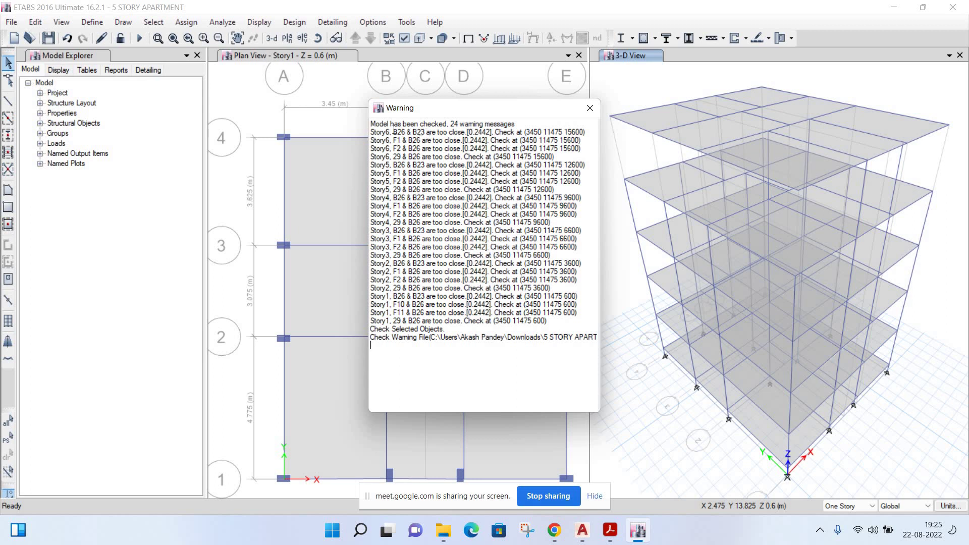
# - Highlight the B26 & B23 too-close warnings for Stories 3 to 6, then close the report
pyautogui.click(395, 141)
pyautogui.moveTo(394, 140); pyautogui.dragTo(423, 151)
pyautogui.click(421, 148)
pyautogui.moveTo(393, 165); pyautogui.dragTo(465, 166)
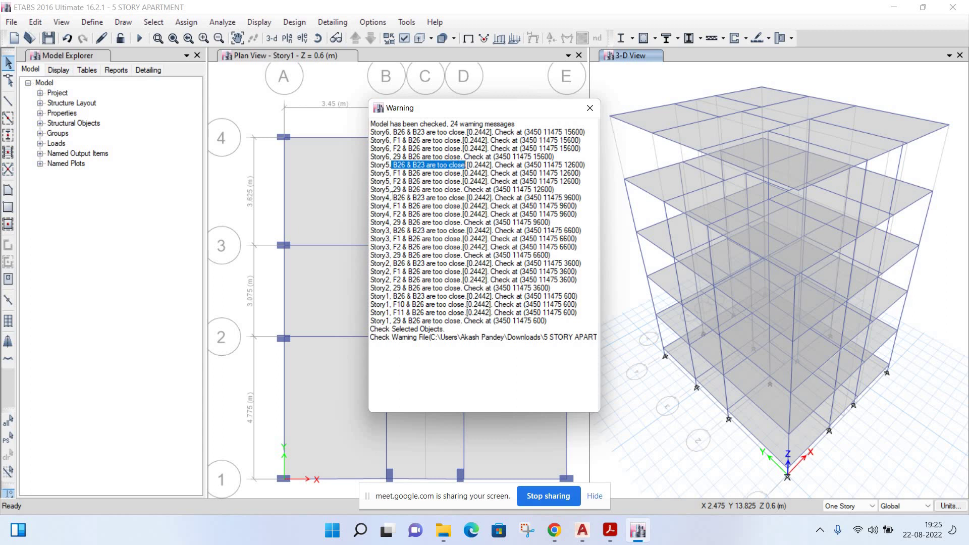
pyautogui.moveTo(435, 198); pyautogui.dragTo(393, 198)
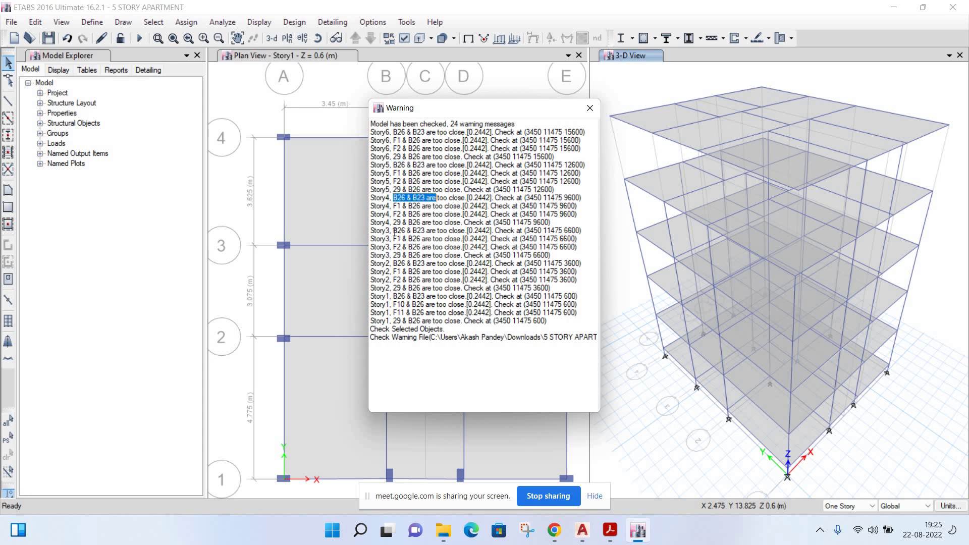
pyautogui.moveTo(393, 230); pyautogui.dragTo(420, 231)
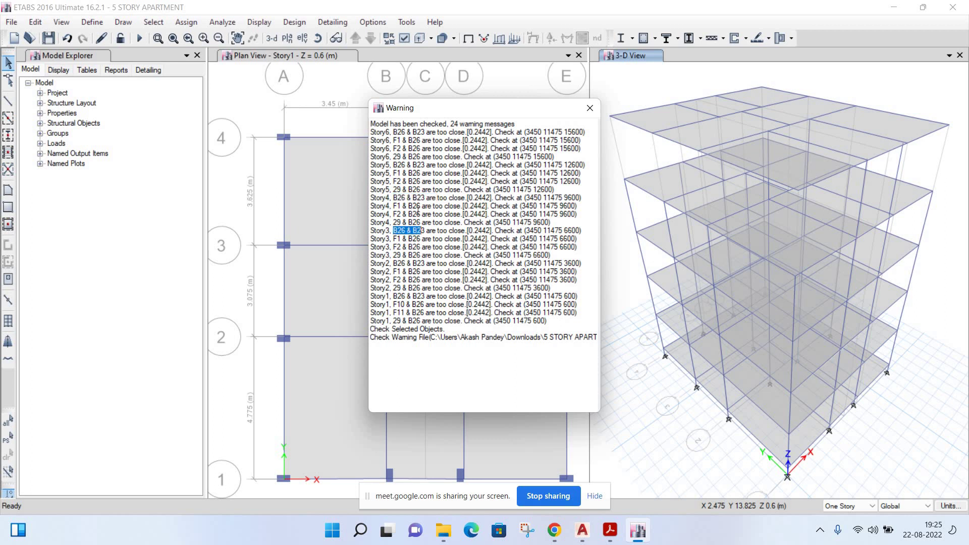
pyautogui.click(418, 239)
pyautogui.moveTo(392, 132); pyautogui.dragTo(448, 134)
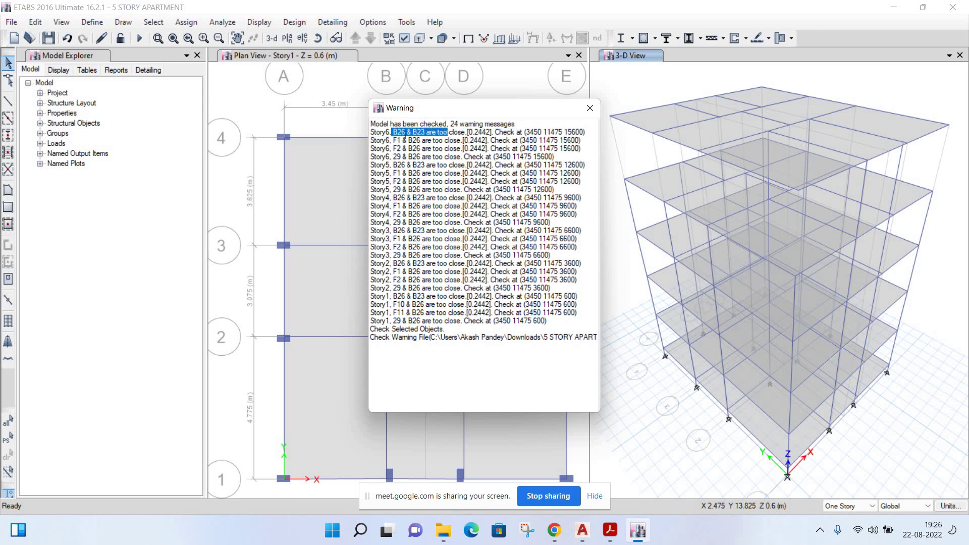
pyautogui.click(590, 108)
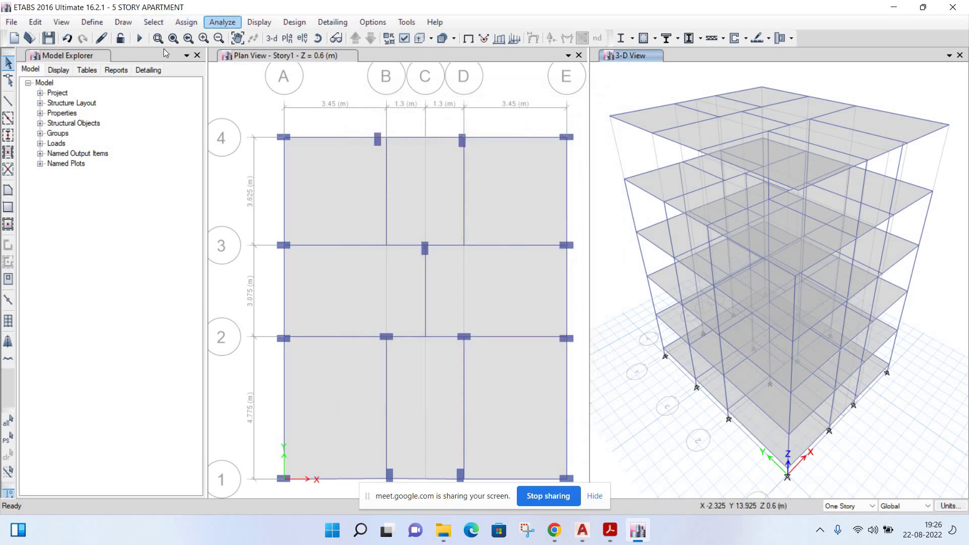
# - In Select by Frame Label, select all frames labelled B26
pyautogui.click(153, 22)
pyautogui.moveTo(173, 37)
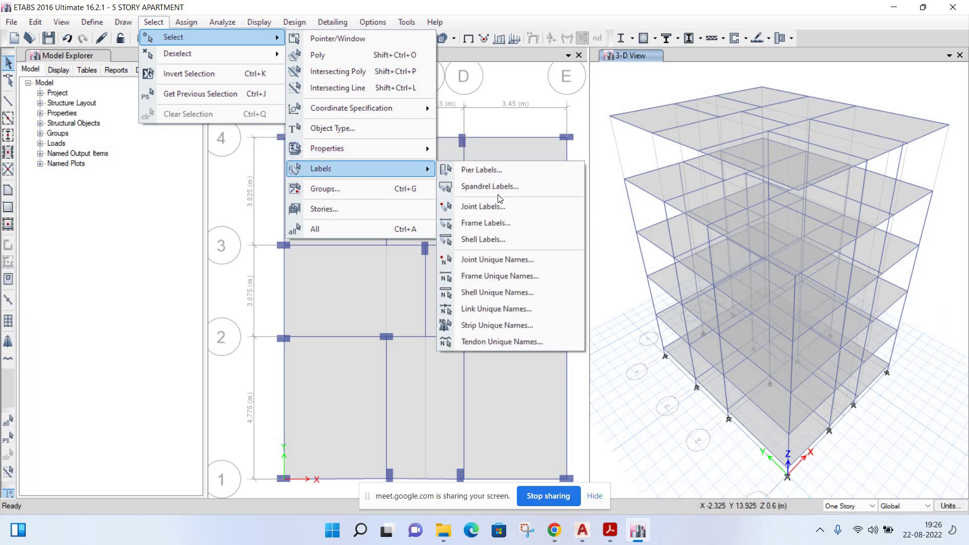
pyautogui.moveTo(321, 168)
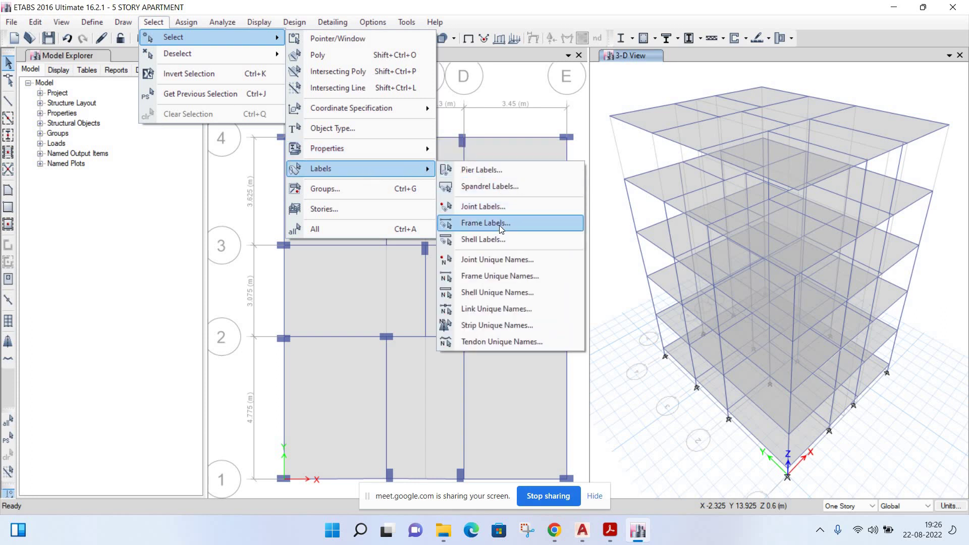
pyautogui.click(501, 224)
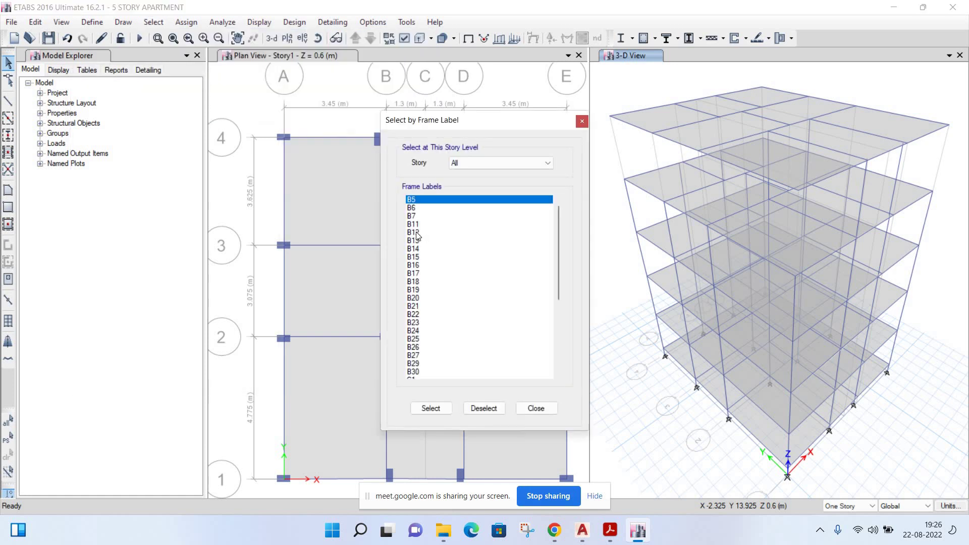
pyautogui.scroll(-1, 419, 298)
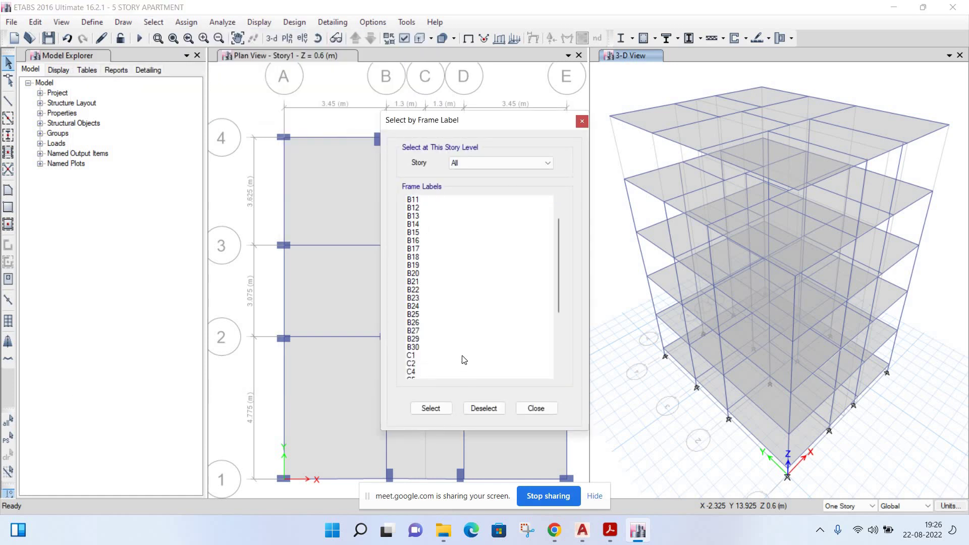
pyautogui.click(450, 324)
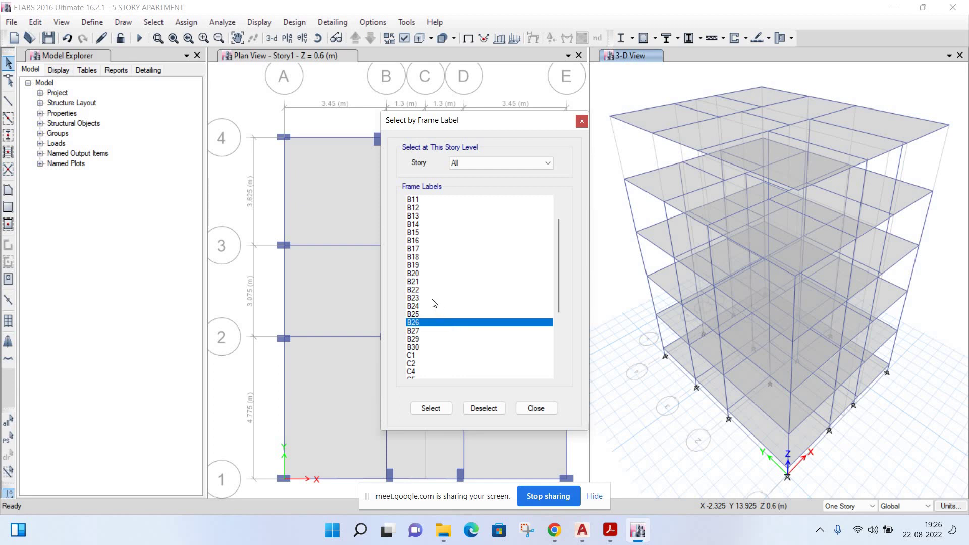
pyautogui.keyDown('ctrl'); pyautogui.click(437, 299); pyautogui.keyUp('ctrl')
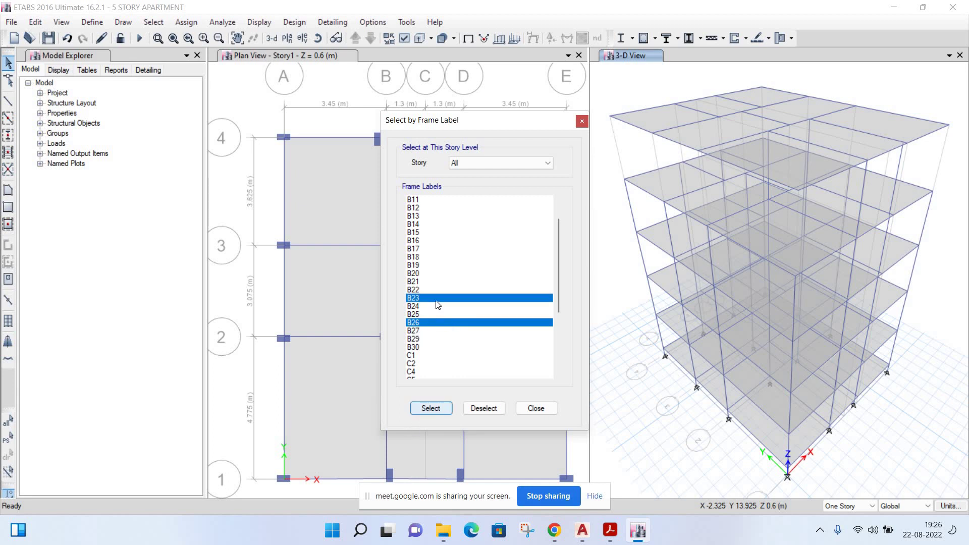
pyautogui.click(432, 406)
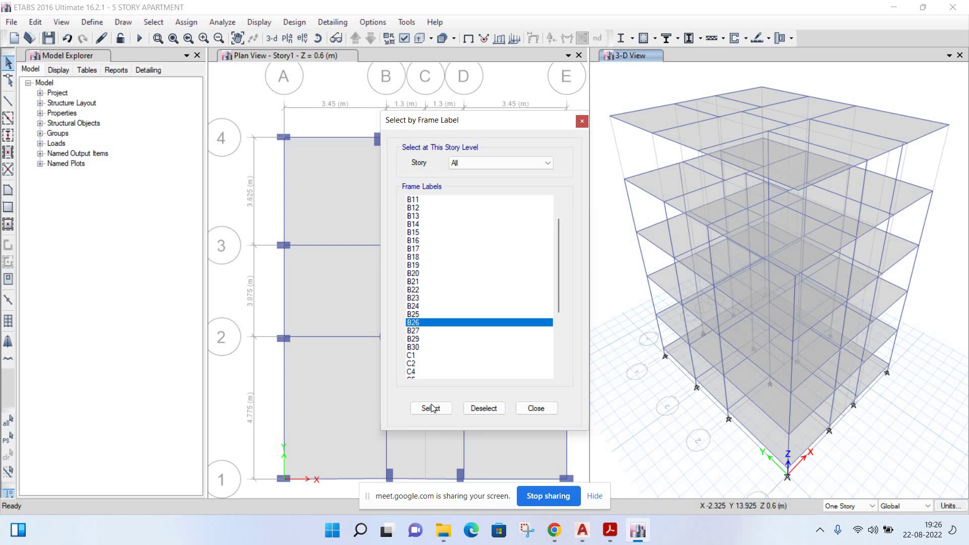
pyautogui.click(431, 408)
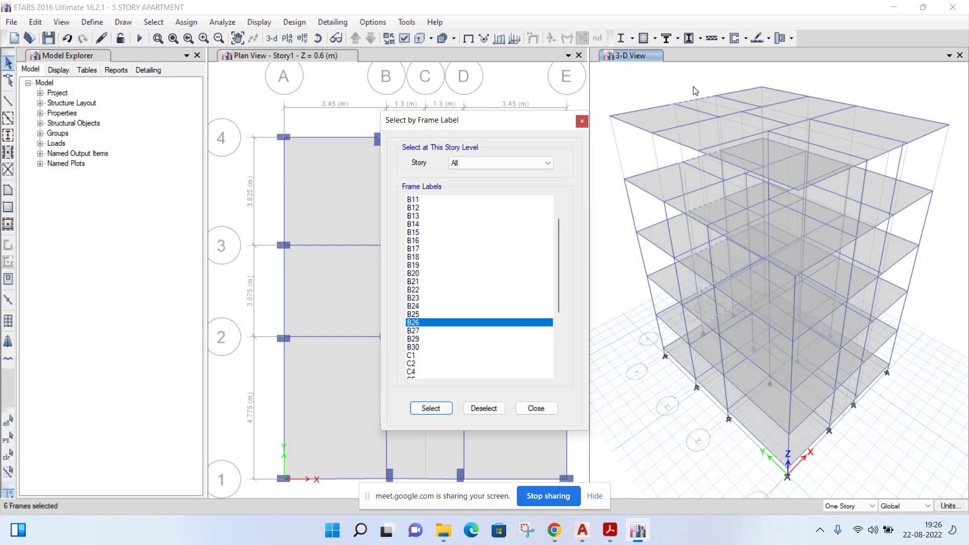
# - Select B23 and B26 frames, then deselect B23 to leave 6 frames selected
pyautogui.scroll(3, 712, 97)
pyautogui.scroll(3, 841, 194)
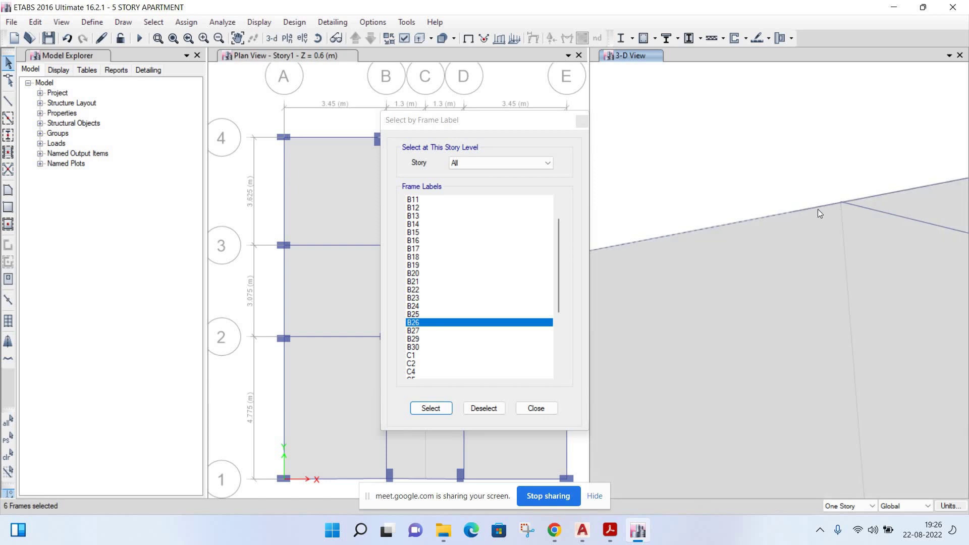
pyautogui.click(423, 408)
pyautogui.click(423, 410)
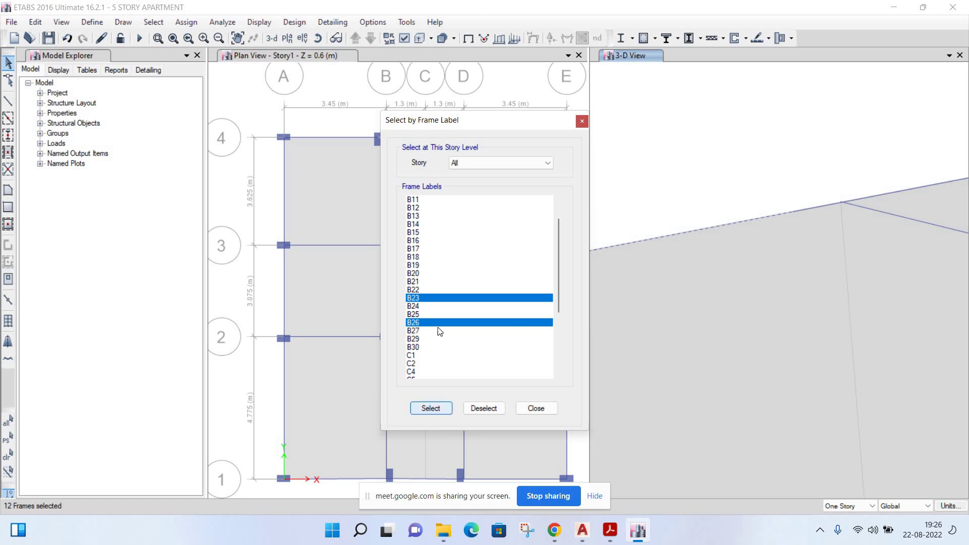
pyautogui.click(480, 405)
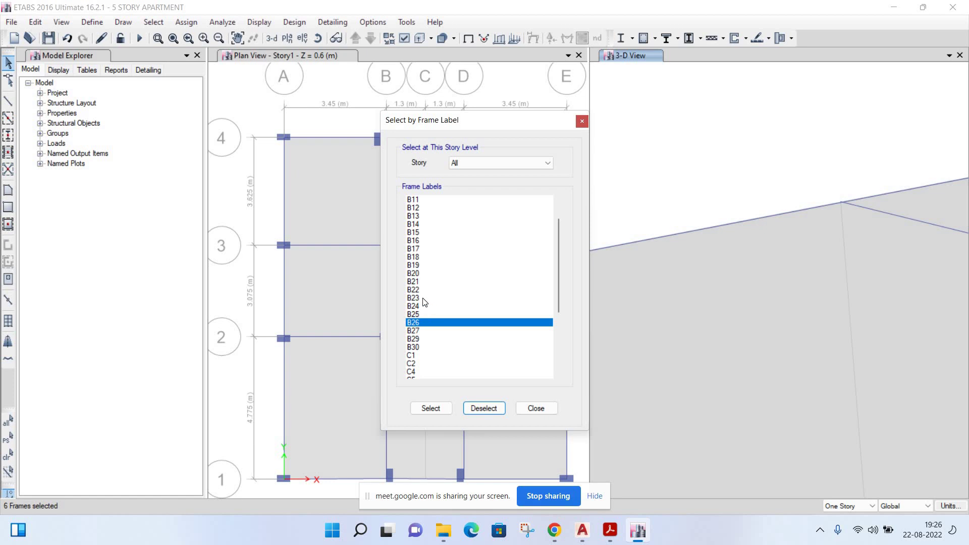
pyautogui.click(430, 408)
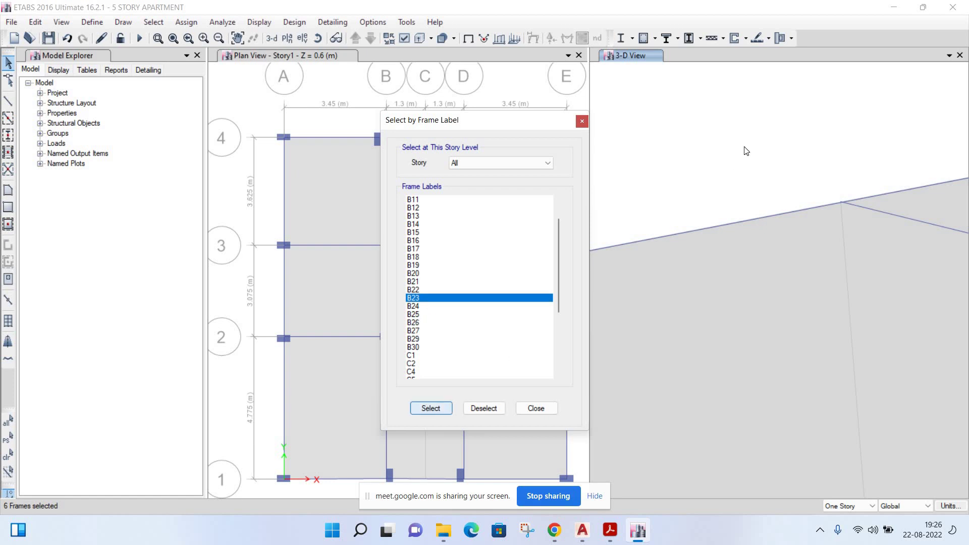
pyautogui.click(747, 152)
pyautogui.scroll(-3, 746, 152)
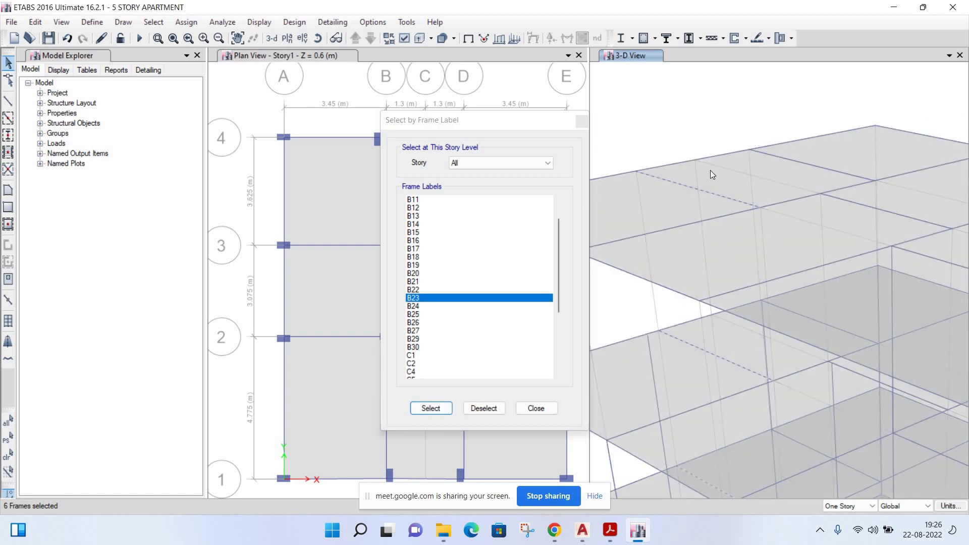
pyautogui.scroll(5, 720, 188)
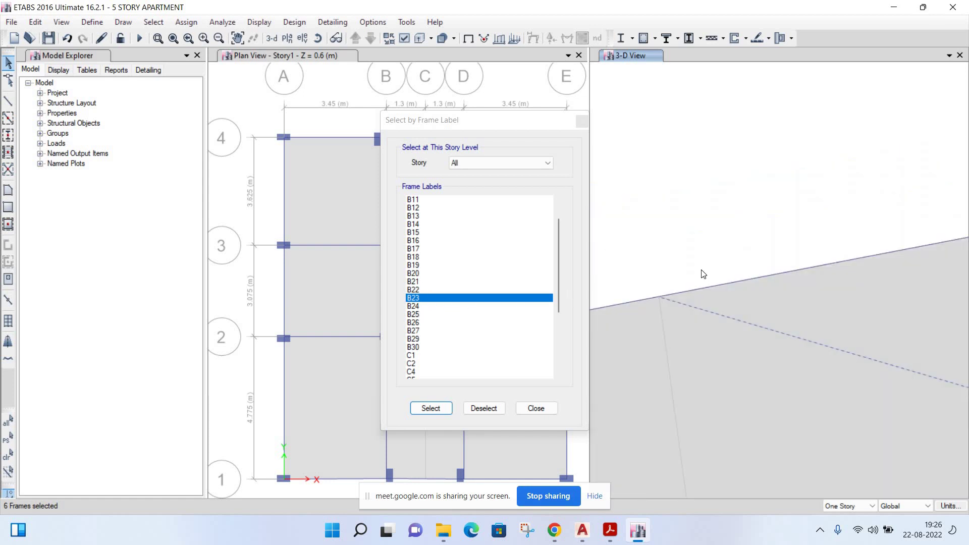
pyautogui.scroll(2, 859, 241)
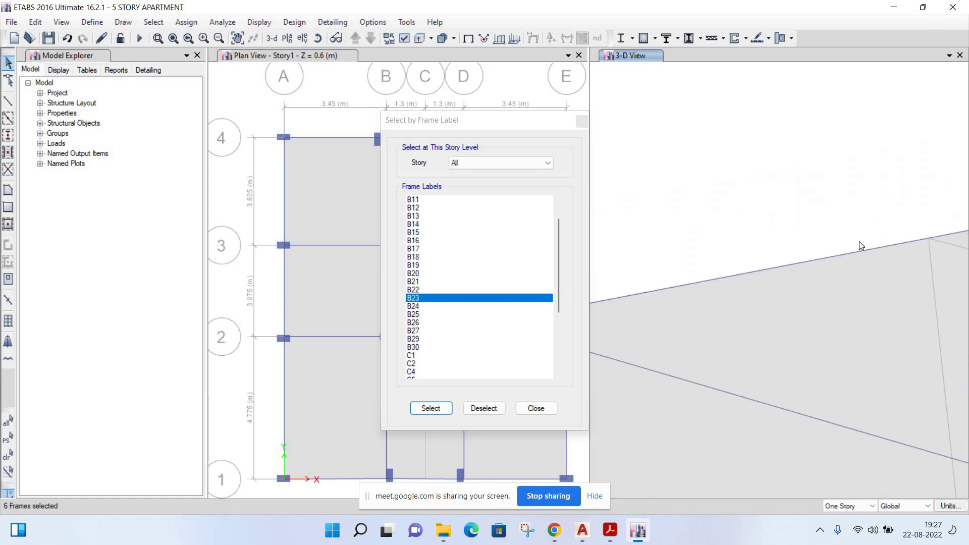
# - Close the frame-label window and rerun Check Model with the 6 frames selected
pyautogui.click(581, 122)
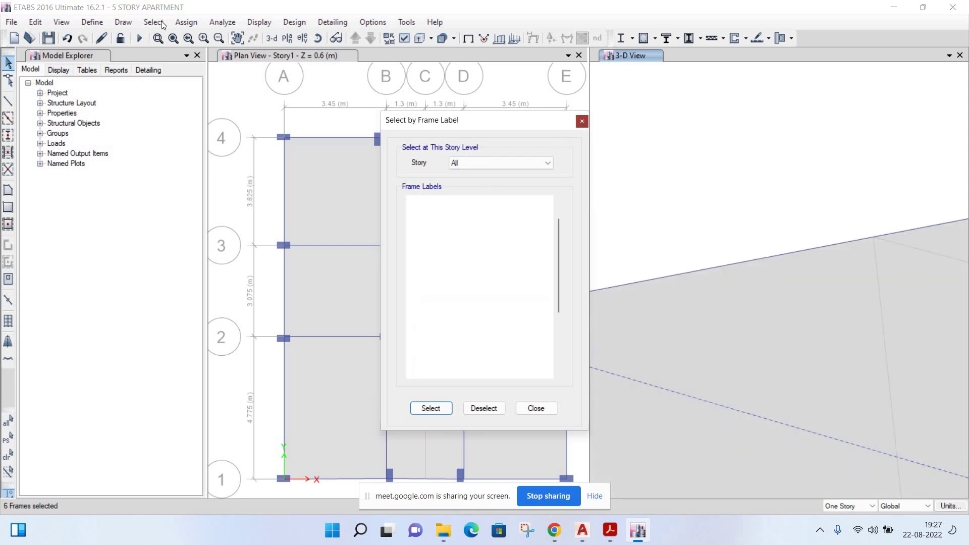
pyautogui.click(222, 22)
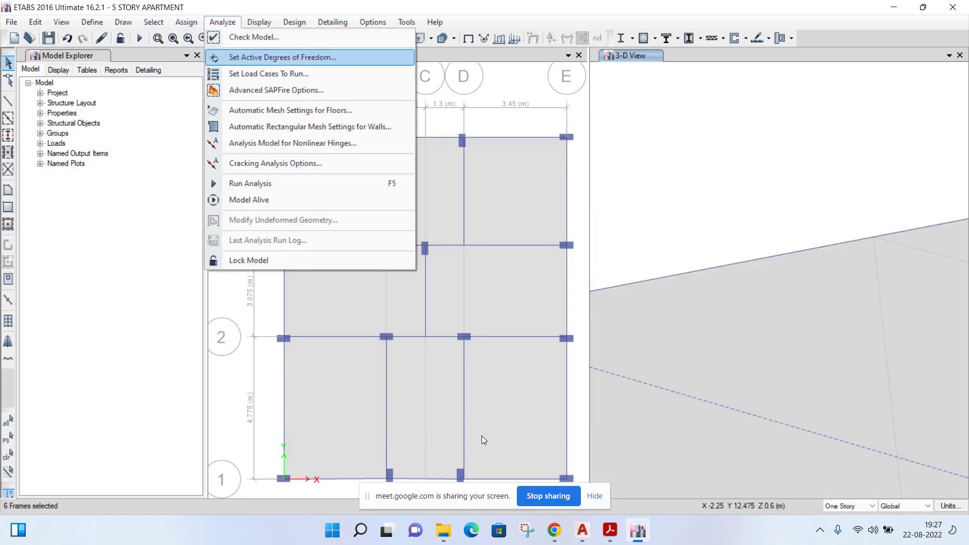
pyautogui.press('Return')
pyautogui.click(444, 448)
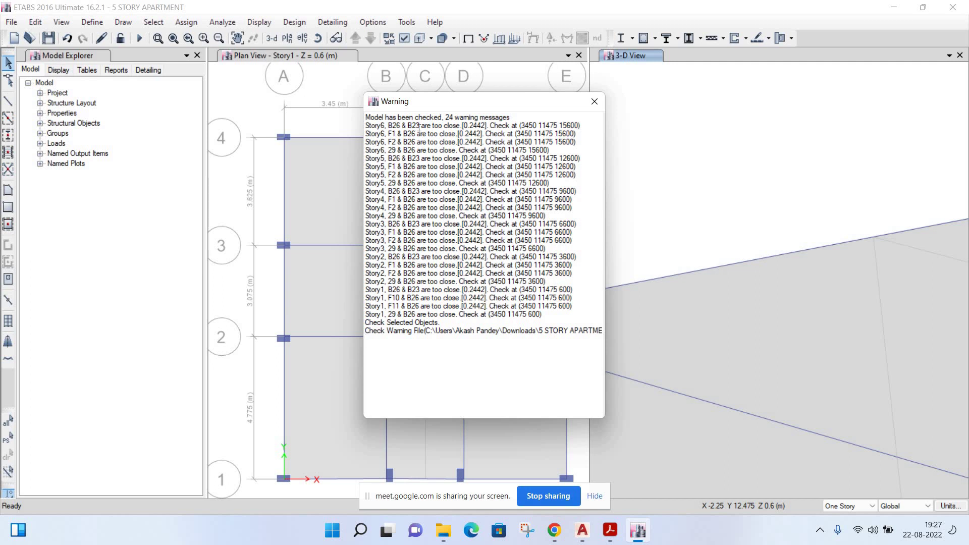
# - Dismiss the warnings and select all frames labelled B23 by frame label
pyautogui.click(594, 101)
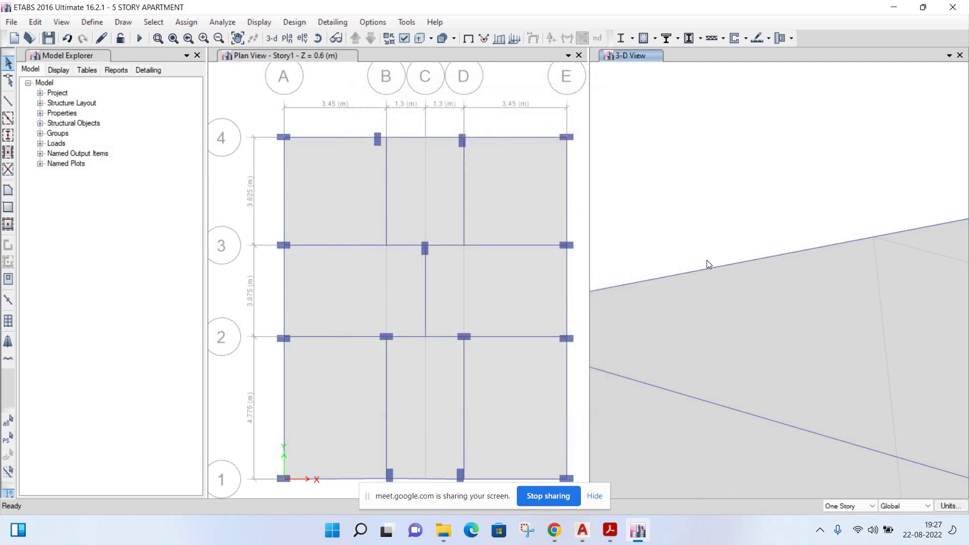
pyautogui.moveTo(646, 228)
pyautogui.mouseDown(button='middle')
pyautogui.moveTo(757, 177)
pyautogui.moveTo(707, 139)
pyautogui.mouseUp(button='middle')
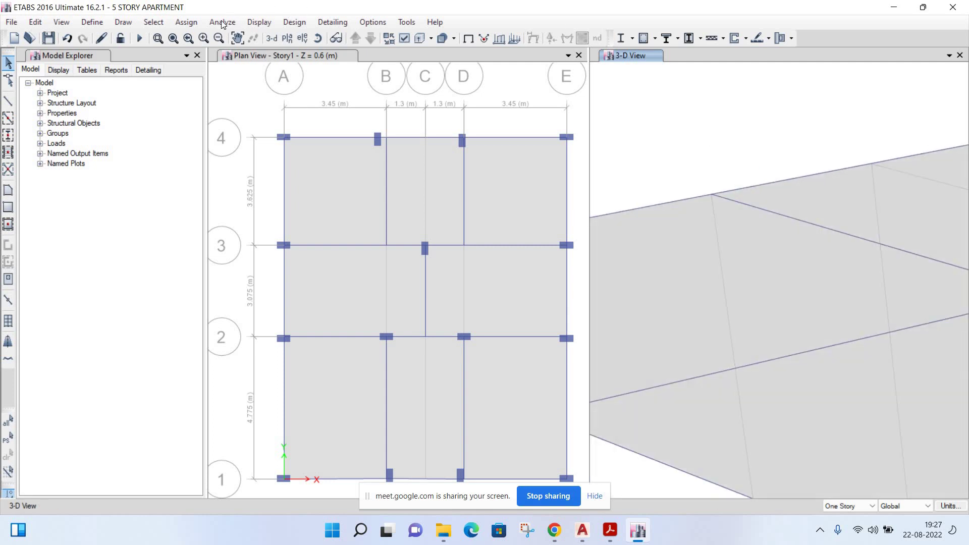
pyautogui.click(153, 22)
pyautogui.moveTo(172, 37)
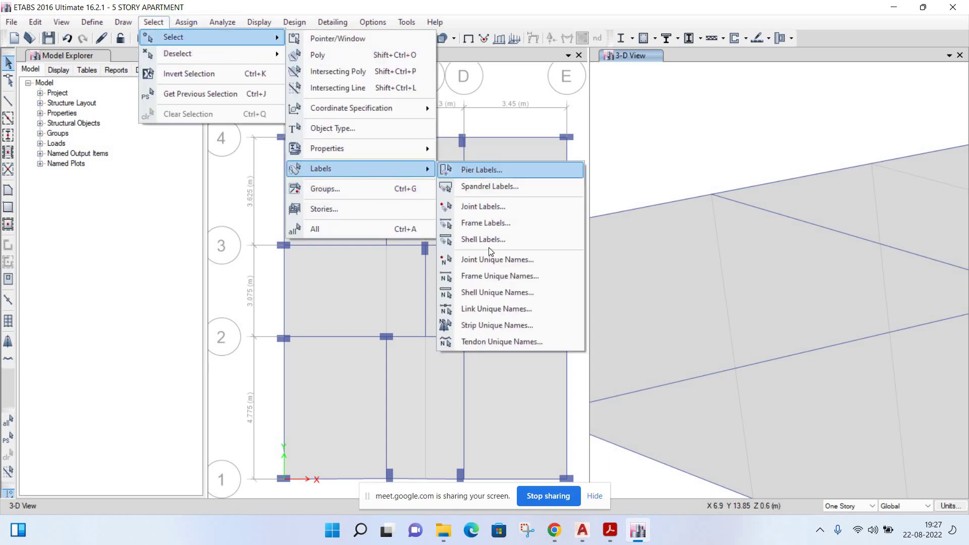
pyautogui.moveTo(361, 168)
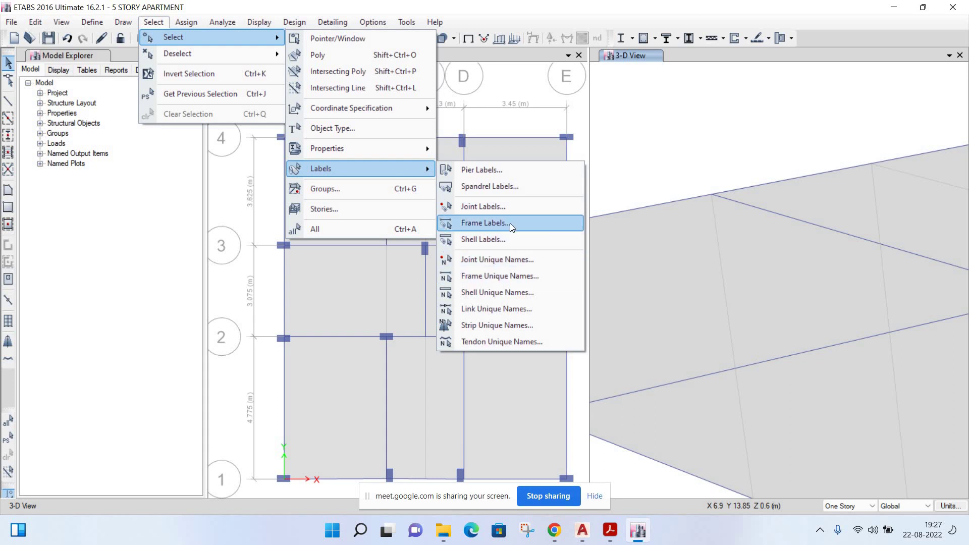
pyautogui.press('Return')
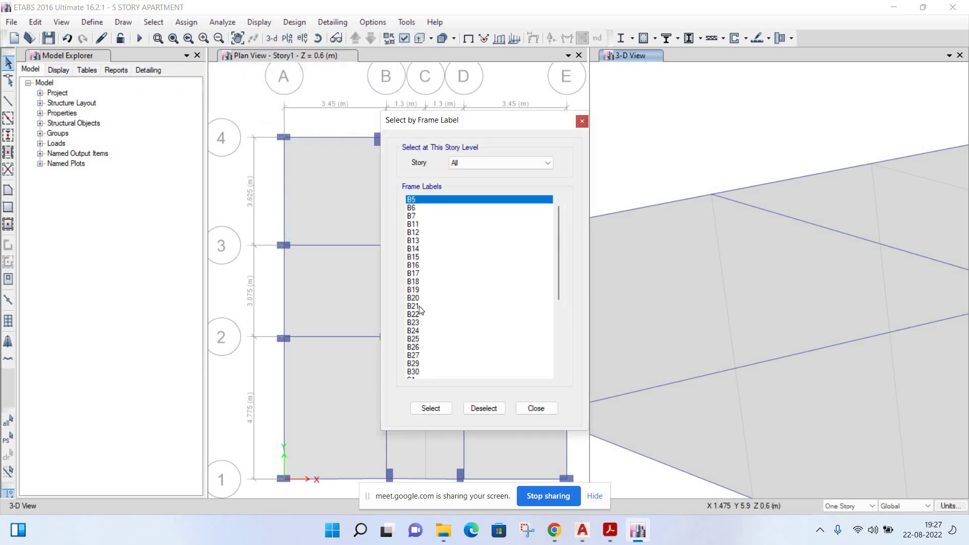
pyautogui.click(428, 408)
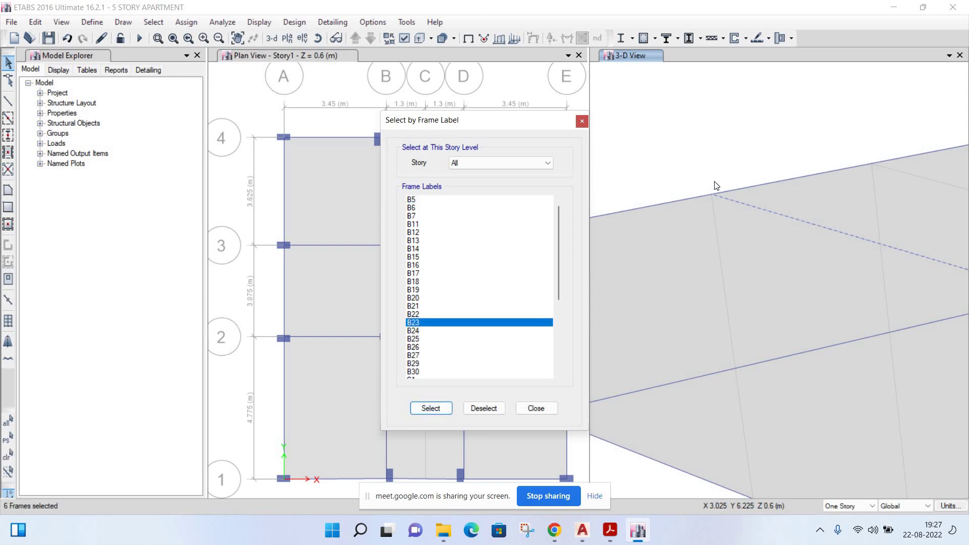
pyautogui.moveTo(640, 289); pyautogui.dragTo(621, 374, button='middle')
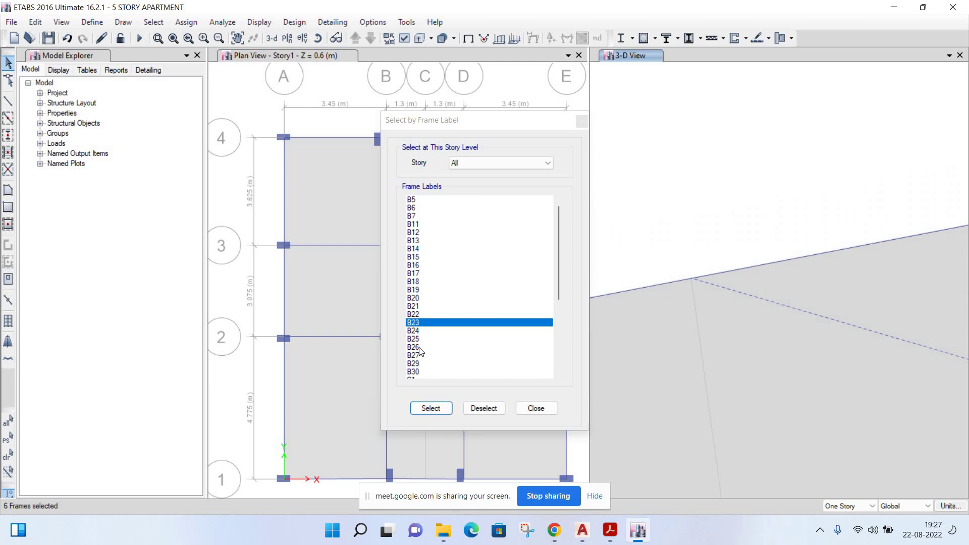
# - Add the B26 frames for twelve selected, close the dialog, and zoom near grid 4
pyautogui.click(426, 404)
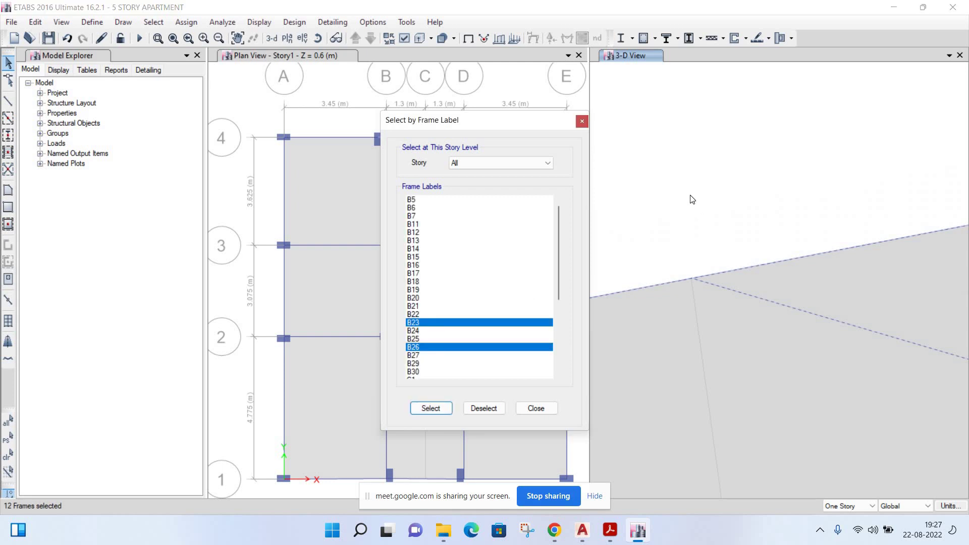
pyautogui.moveTo(686, 238); pyautogui.dragTo(772, 179, button='middle')
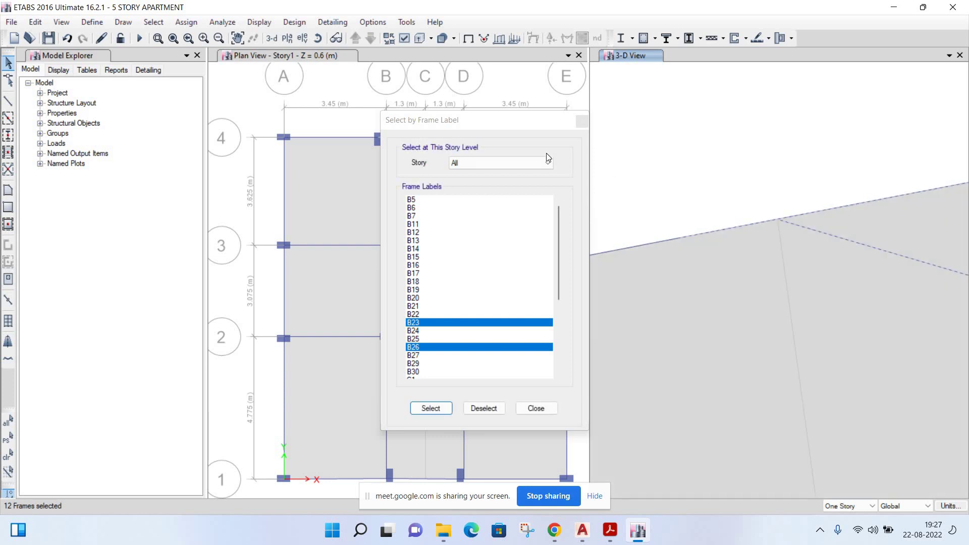
pyautogui.click(583, 123)
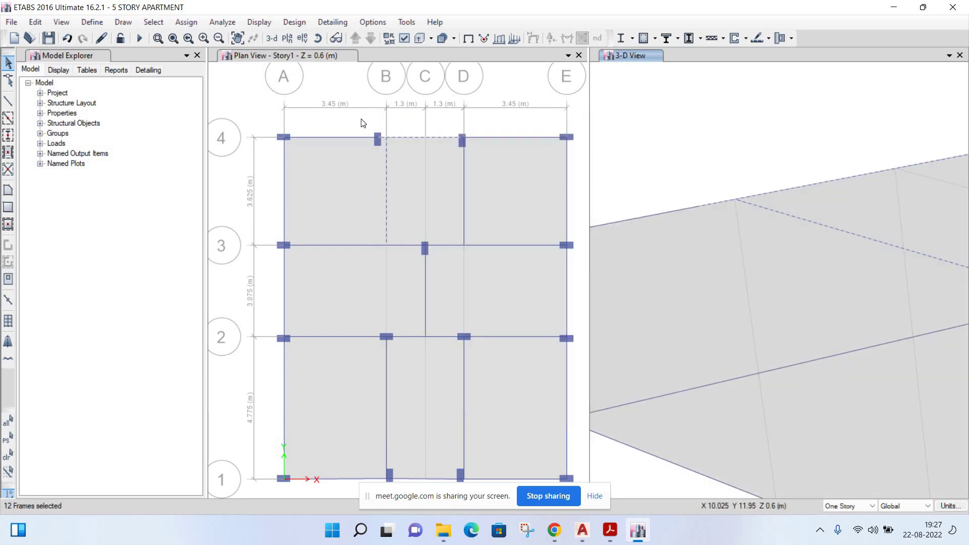
pyautogui.scroll(3, 342, 159)
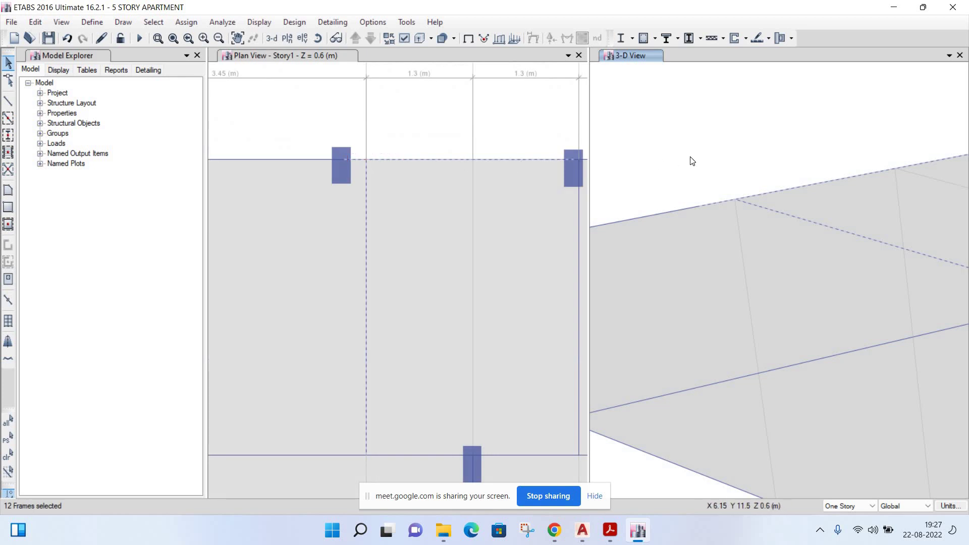
pyautogui.scroll(-2, 726, 139)
pyautogui.scroll(-2, 726, 139)
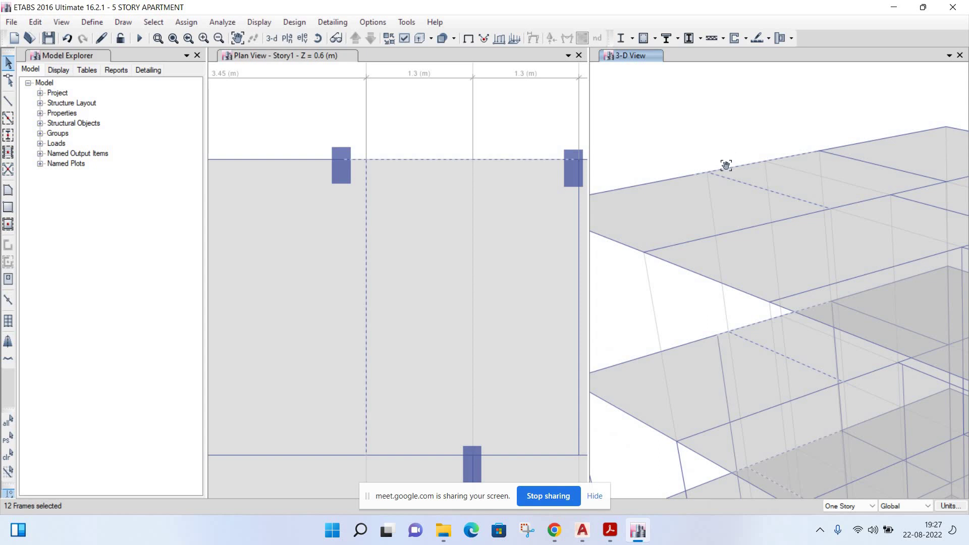
pyautogui.scroll(2, 709, 195)
pyautogui.scroll(2, 701, 222)
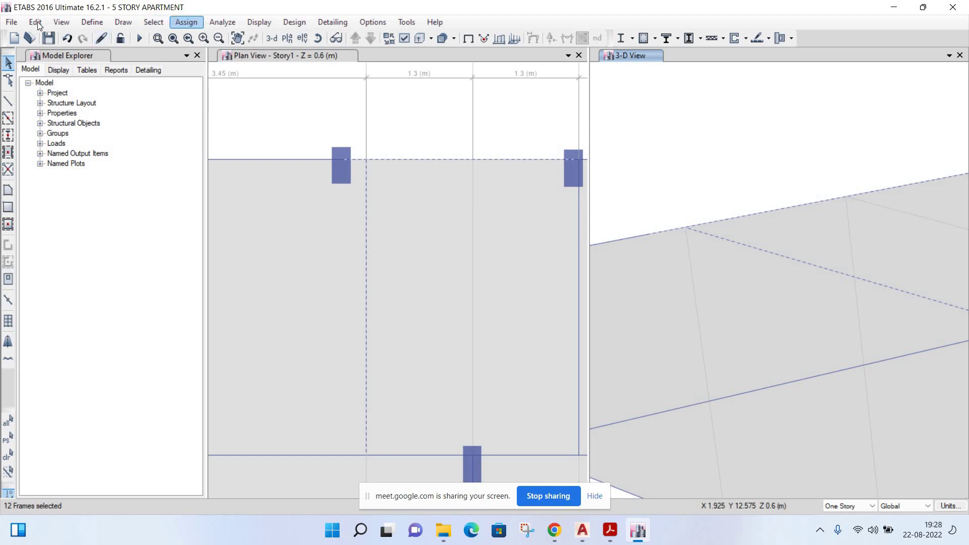
# - Turn on Extrude Frames and Extrude Shells in View > Set Display Options
pyautogui.click(37, 22)
pyautogui.press('Escape')
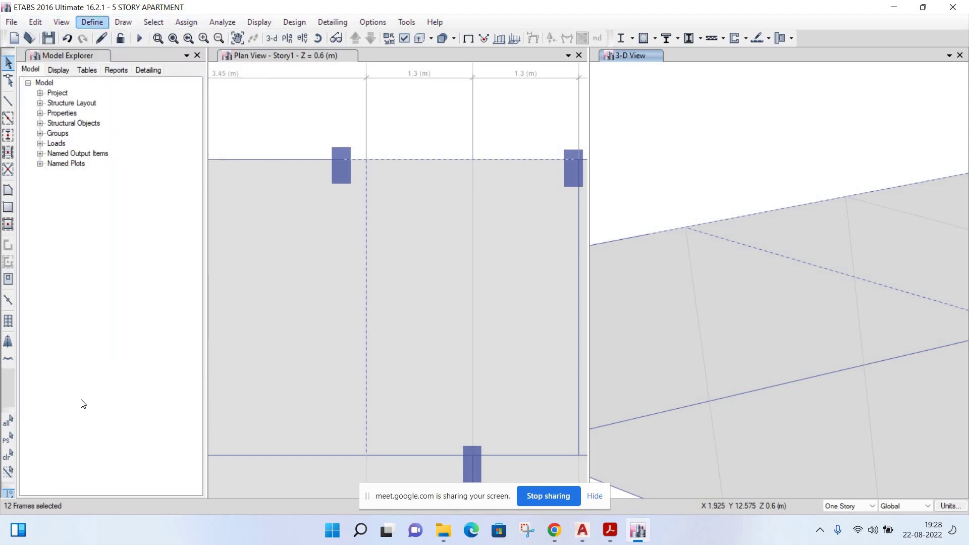
pyautogui.hotkey('alt', 'e')
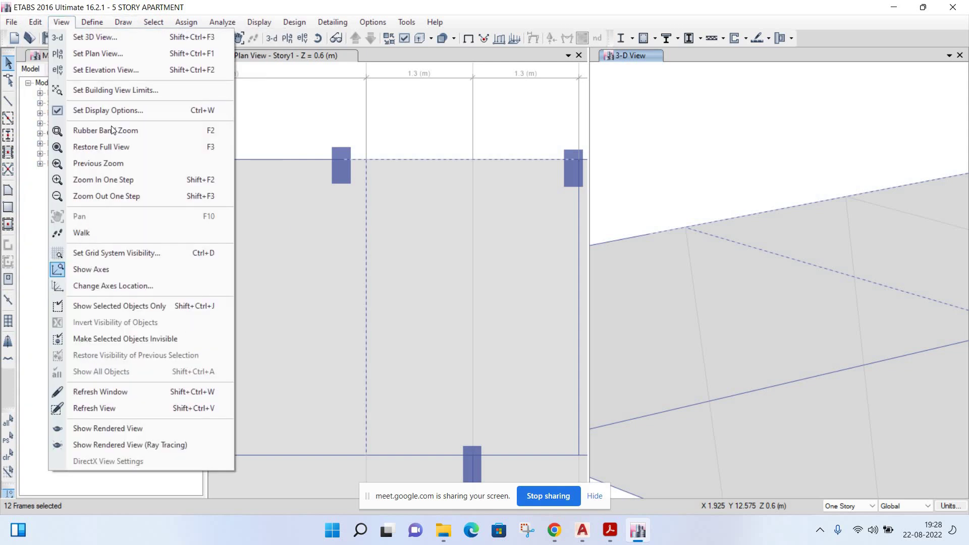
pyautogui.press('Up')
pyautogui.press('Return')
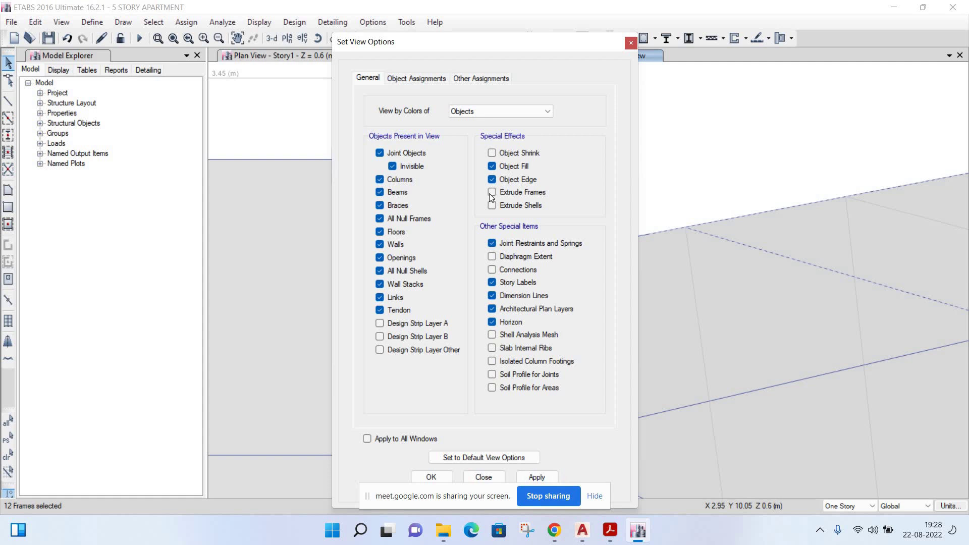
pyautogui.click(545, 478)
pyautogui.click(433, 480)
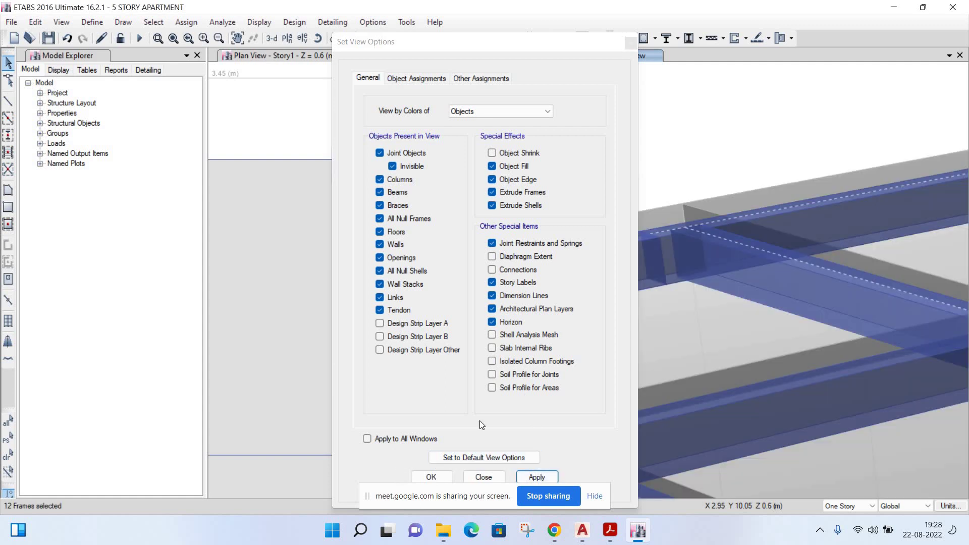
# - Zoom in and out on the extruded 3-D model to inspect its members
pyautogui.scroll(-3, 718, 154)
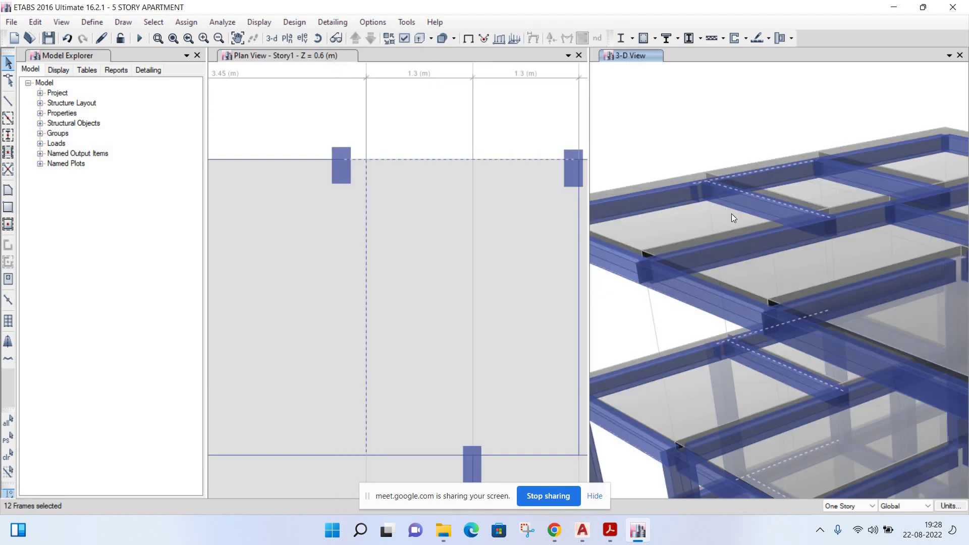
pyautogui.scroll(-2, 719, 219)
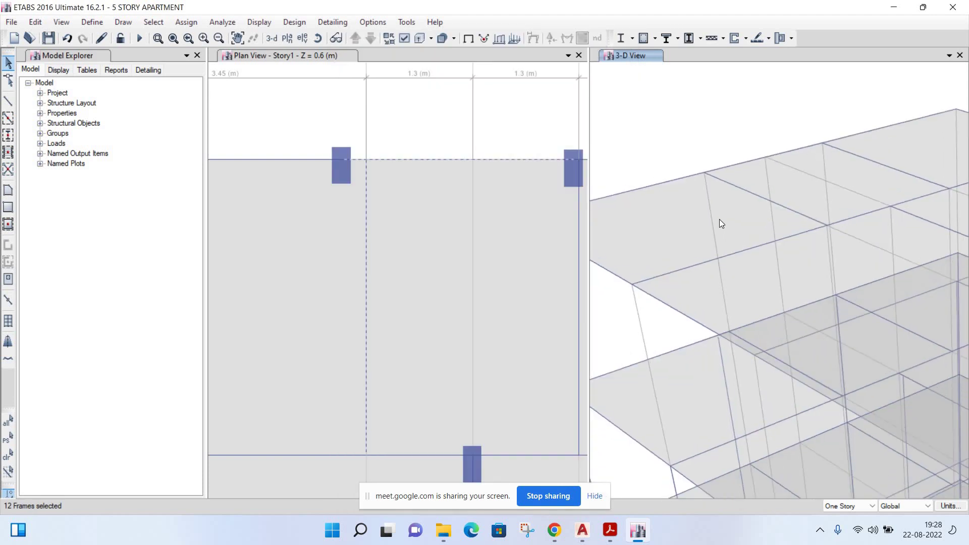
pyautogui.scroll(-2, 731, 229)
pyautogui.scroll(-2, 741, 249)
pyautogui.scroll(1, 731, 199)
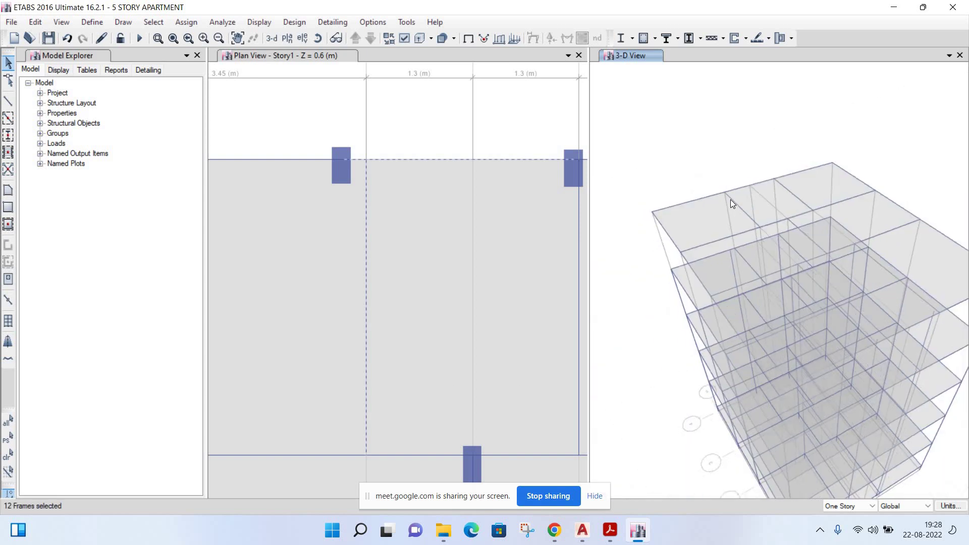
pyautogui.scroll(2, 727, 176)
pyautogui.scroll(1, 726, 169)
pyautogui.scroll(1, 725, 169)
pyautogui.scroll(1, 735, 217)
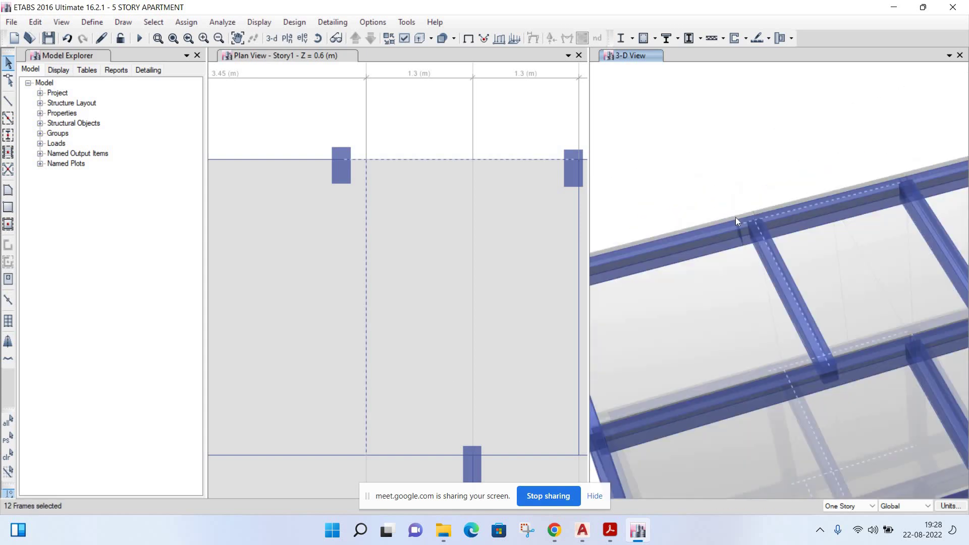
pyautogui.scroll(-3, 749, 209)
pyautogui.scroll(-1, 737, 201)
pyautogui.scroll(1, 714, 162)
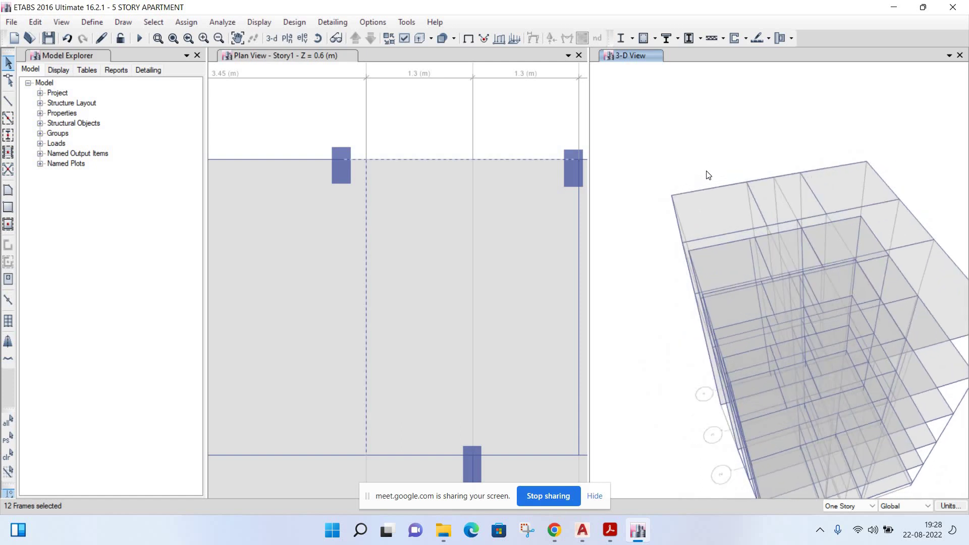
pyautogui.scroll(3, 863, 151)
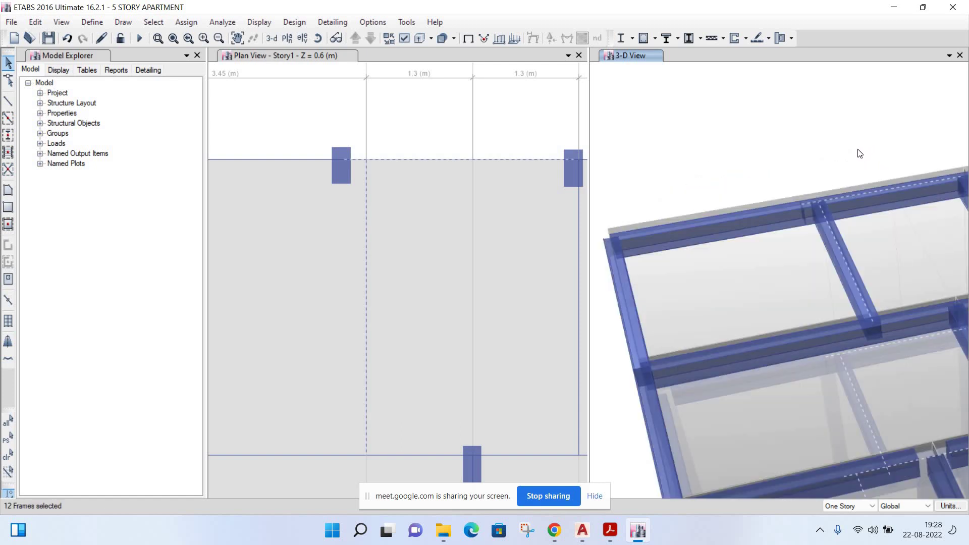
pyautogui.scroll(-1, 828, 139)
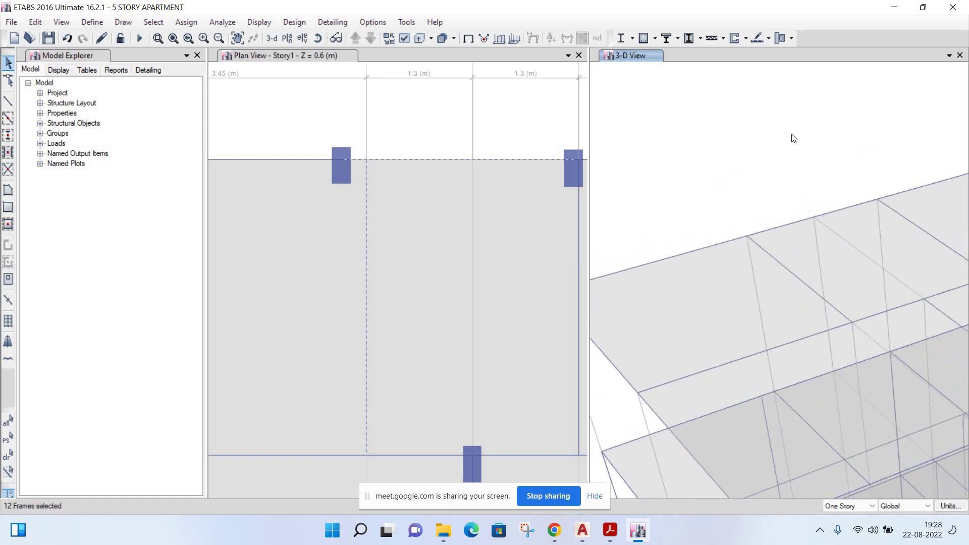
pyautogui.scroll(-1, 790, 136)
pyautogui.scroll(-1, 772, 162)
pyautogui.scroll(1, 767, 196)
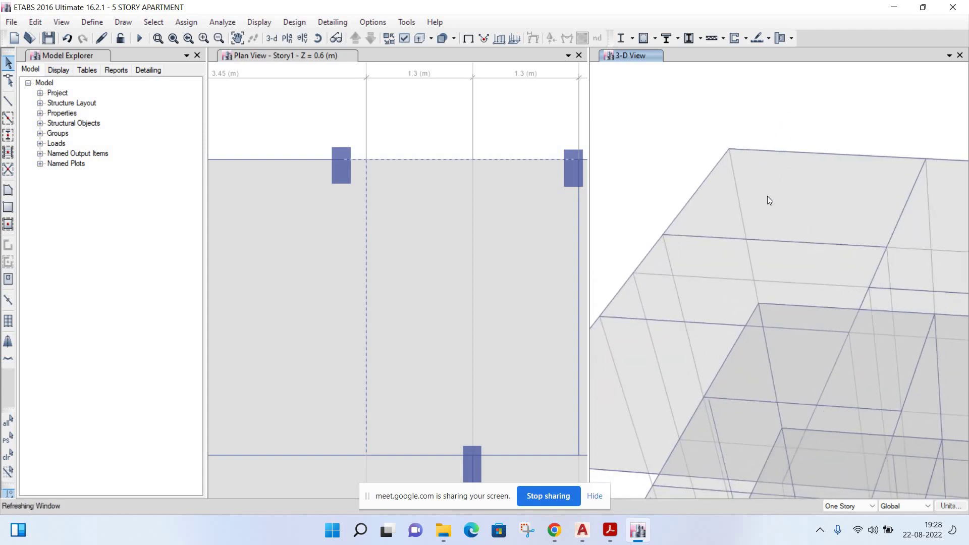
pyautogui.scroll(1, 745, 193)
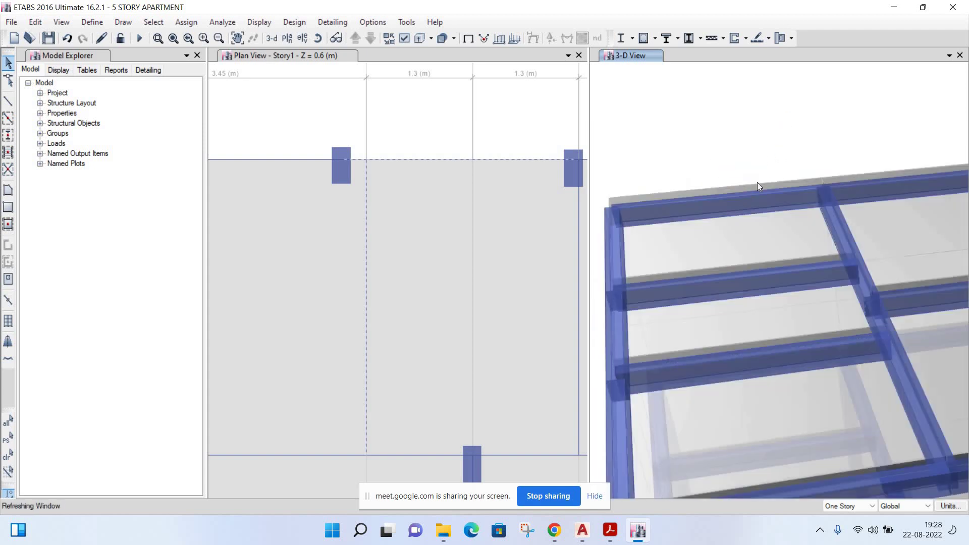
pyautogui.scroll(1, 690, 201)
pyautogui.scroll(-2, 684, 255)
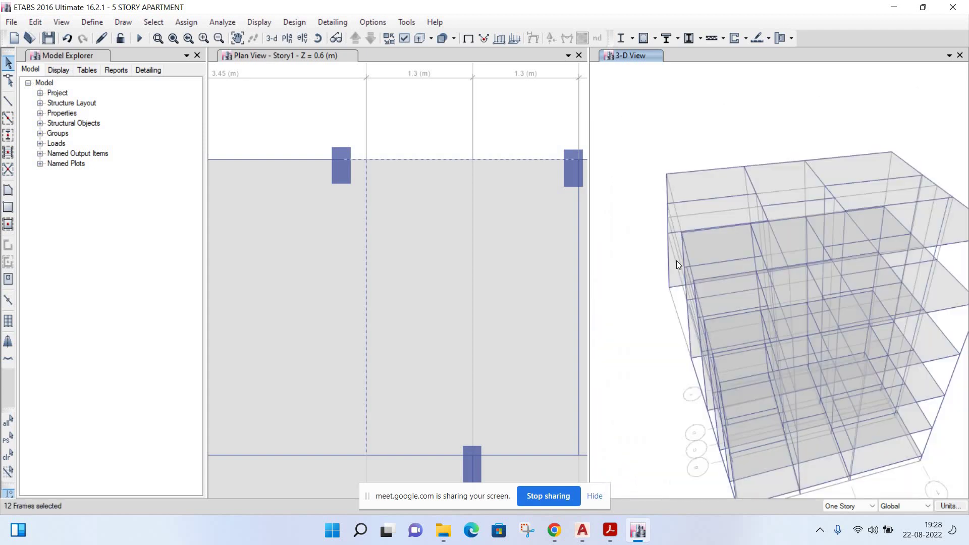
# - Orbit the building to a rotated angle and clear the 12-frame selection
pyautogui.keyDown('shift'); pyautogui.moveTo(668, 255); pyautogui.dragTo(683, 262, button='middle'); pyautogui.keyUp('shift')
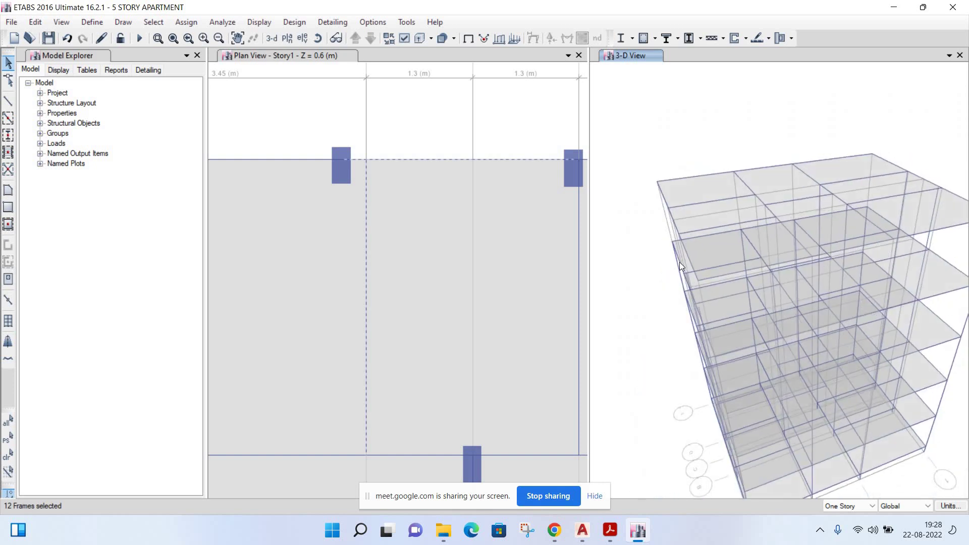
pyautogui.scroll(2, 698, 331)
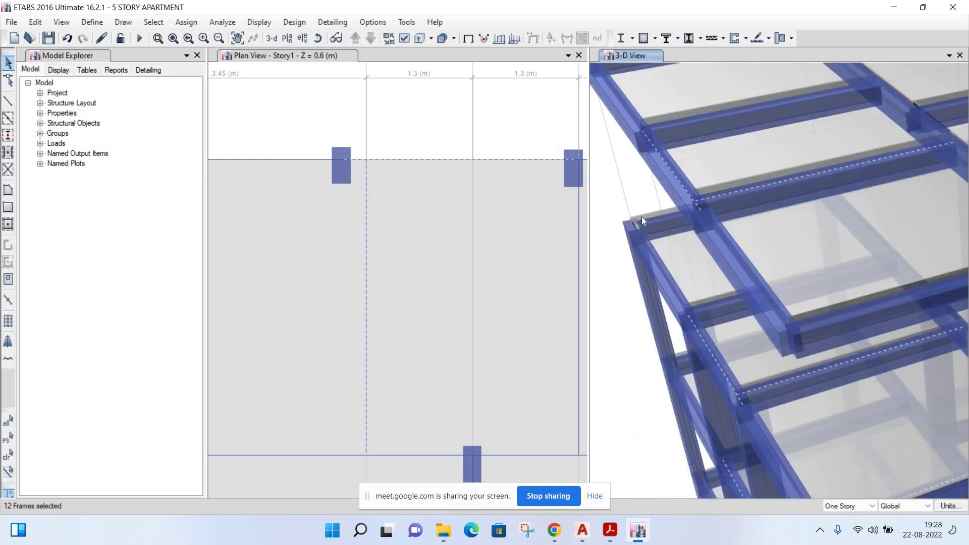
pyautogui.scroll(-1, 637, 123)
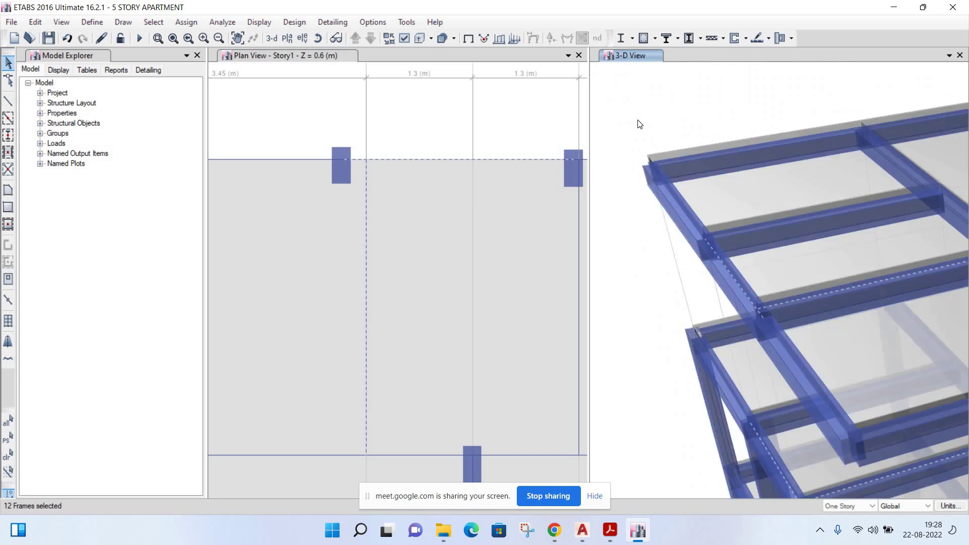
pyautogui.hotkey('ctrl', 'q')
# - Delete a single floor beam, then undo to restore it
pyautogui.click(733, 281)
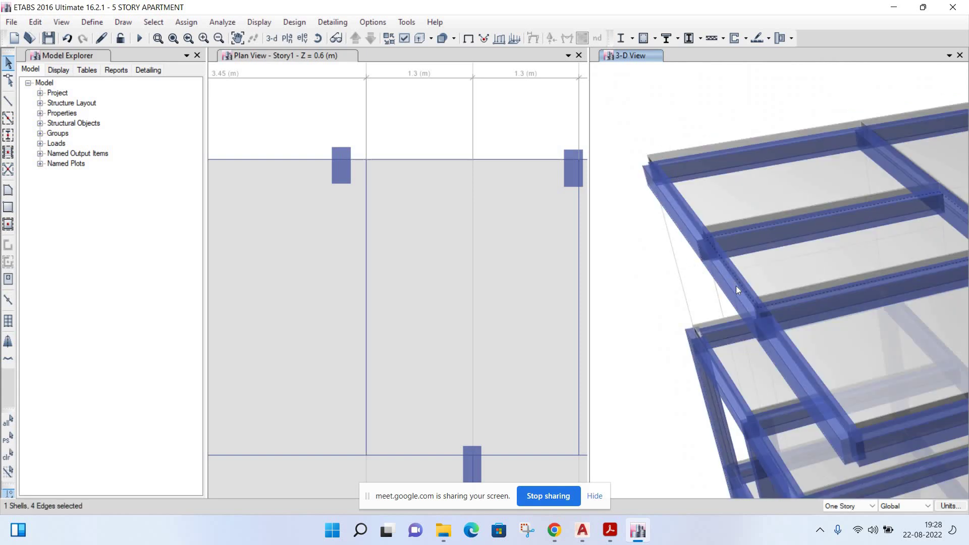
pyautogui.hotkey('ctrl', 'q')
pyautogui.click(740, 290)
pyautogui.press('Delete')
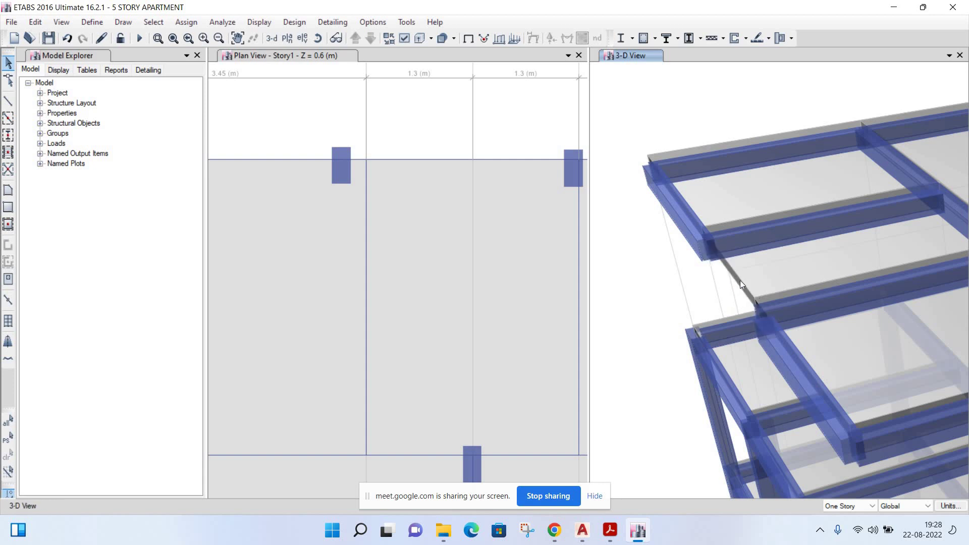
pyautogui.scroll(5, 740, 280)
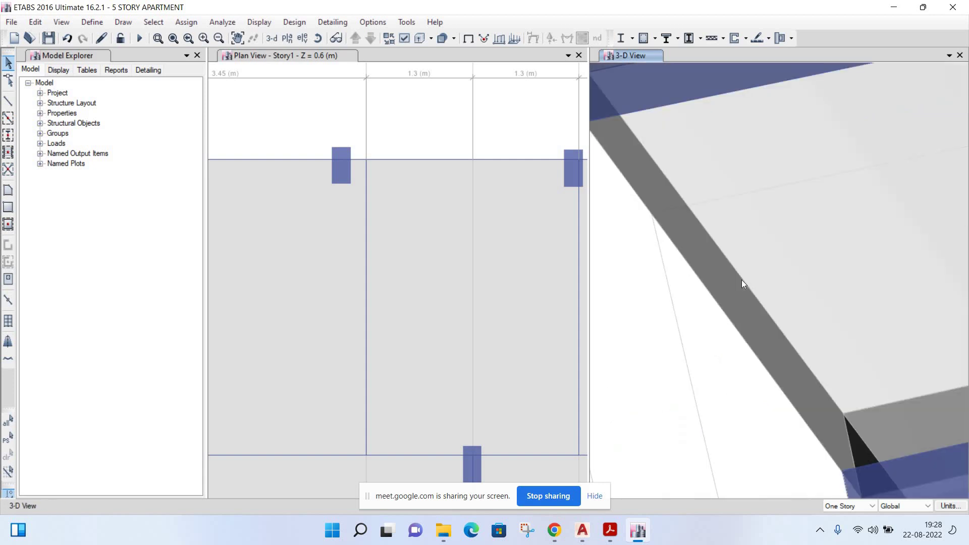
pyautogui.hotkey('ctrl', 'z')
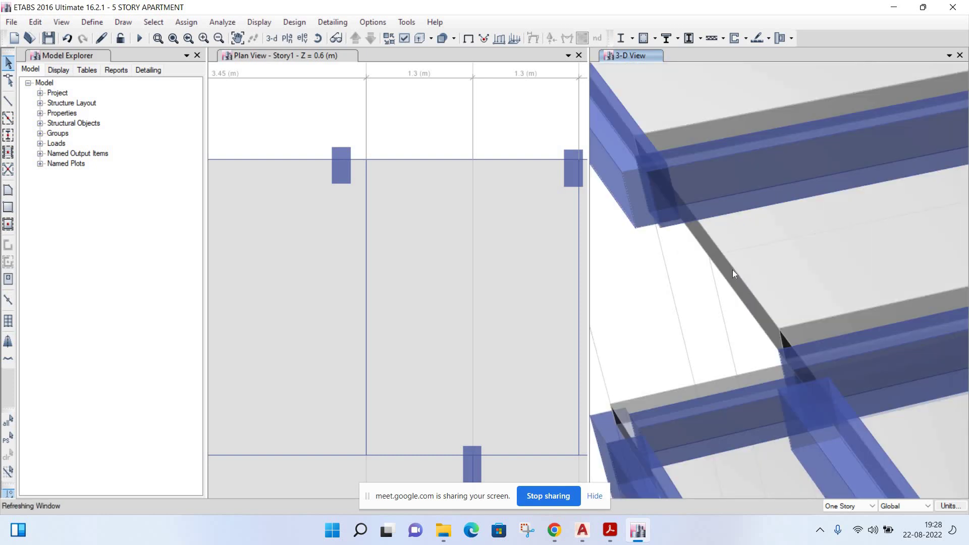
# - Pan, zoom and orbit the 3-D view to inspect the restored beam framing
pyautogui.scroll(-5, 781, 292)
pyautogui.moveTo(749, 250); pyautogui.dragTo(757, 226, button='middle')
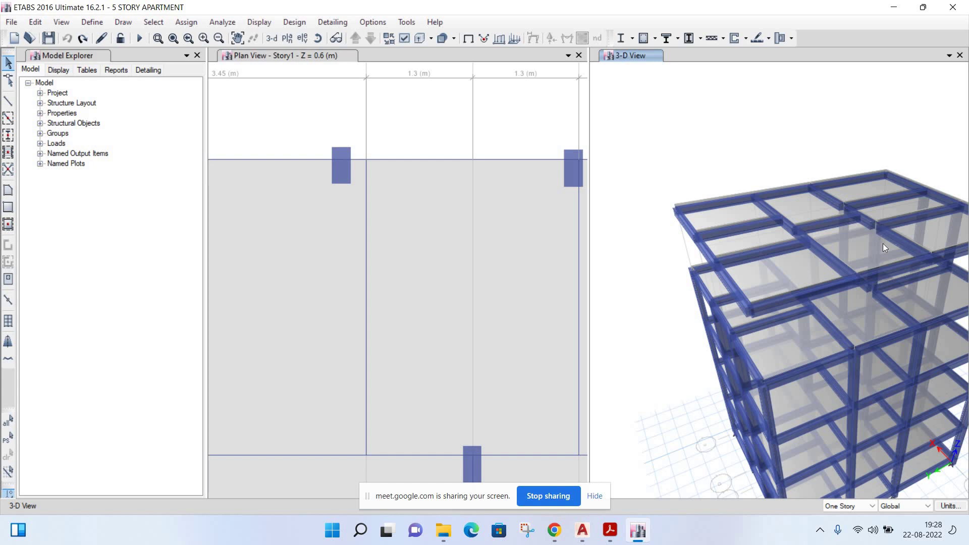
pyautogui.scroll(3, 883, 243)
pyautogui.scroll(2, 867, 233)
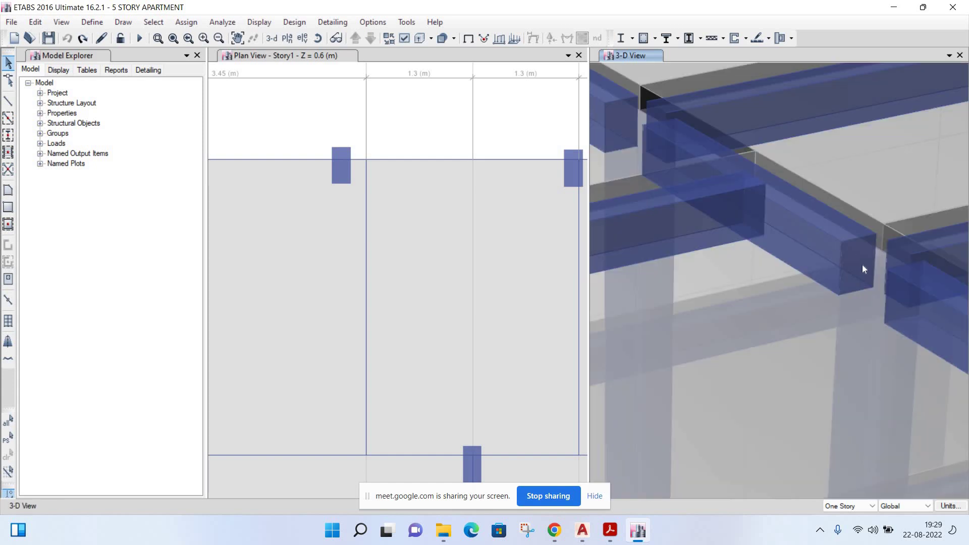
pyautogui.scroll(-3, 808, 328)
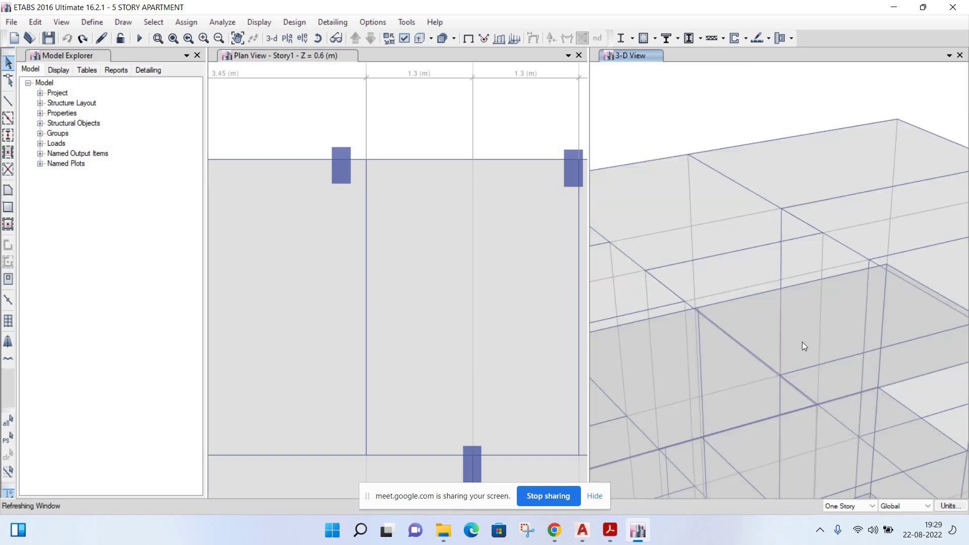
pyautogui.scroll(3, 858, 333)
pyautogui.scroll(-3, 848, 326)
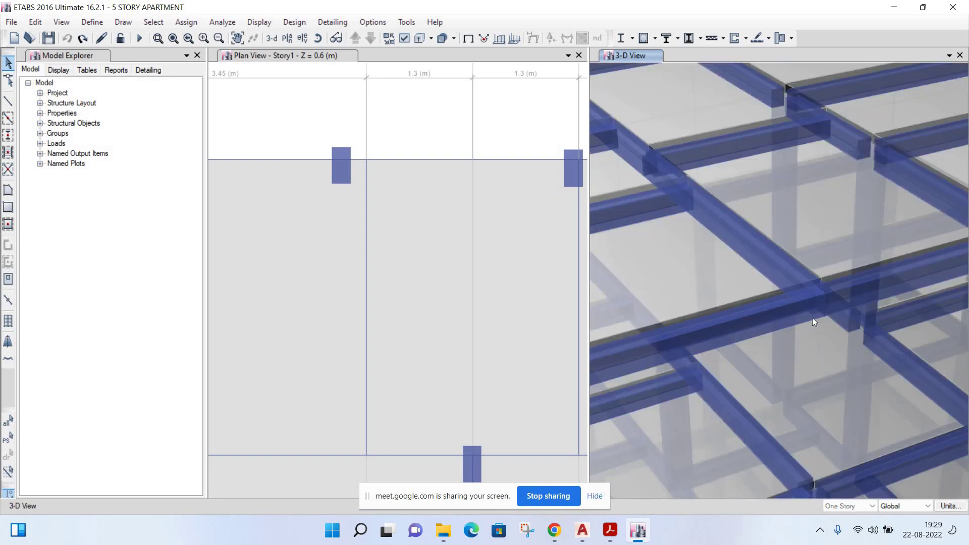
pyautogui.scroll(-3, 737, 334)
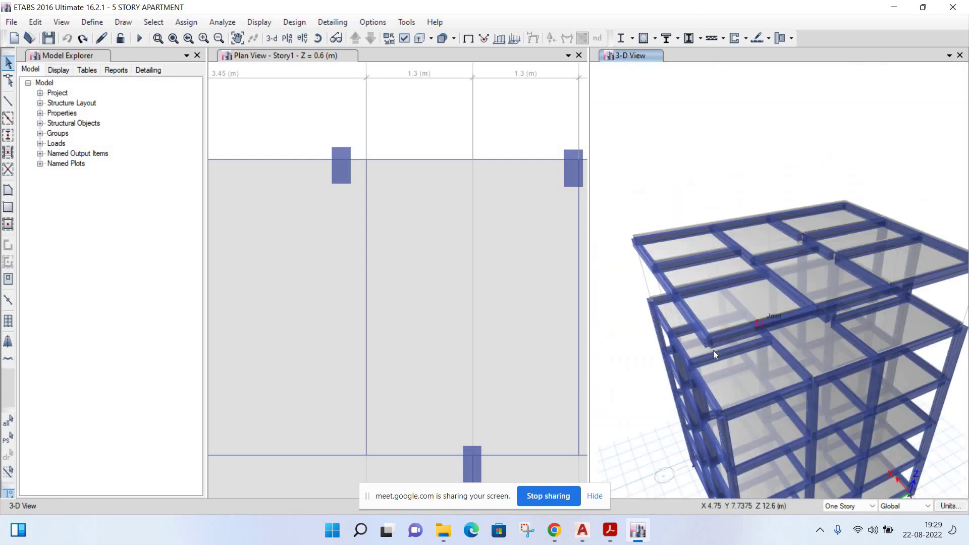
pyautogui.moveTo(643, 323)
pyautogui.keyDown('shift'); pyautogui.mouseDown(button='middle')
pyautogui.moveTo(753, 299)
pyautogui.moveTo(793, 313)
pyautogui.moveTo(794, 334)
pyautogui.moveTo(670, 204)
pyautogui.mouseUp(button='middle'); pyautogui.keyUp('shift')
pyautogui.scroll(2, 707, 212)
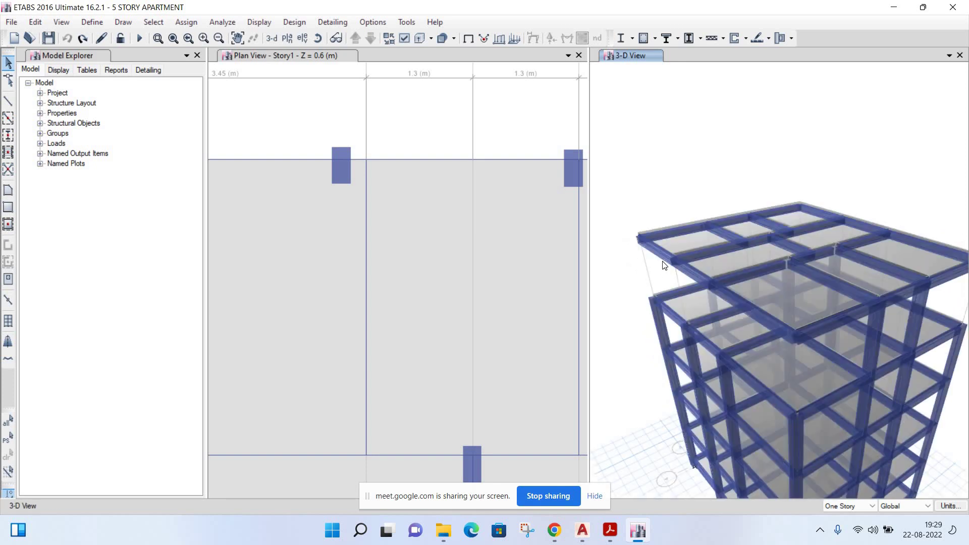
pyautogui.scroll(3, 716, 235)
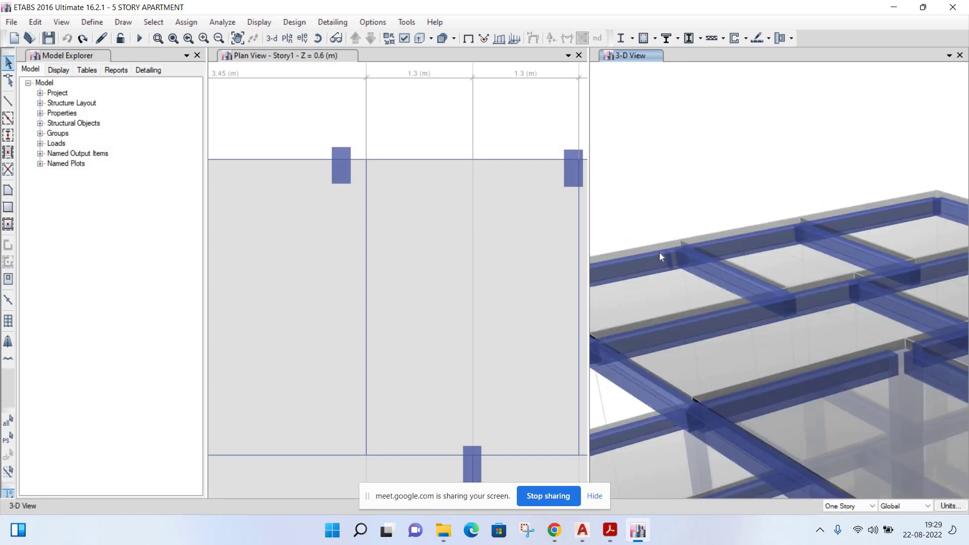
pyautogui.scroll(2, 732, 242)
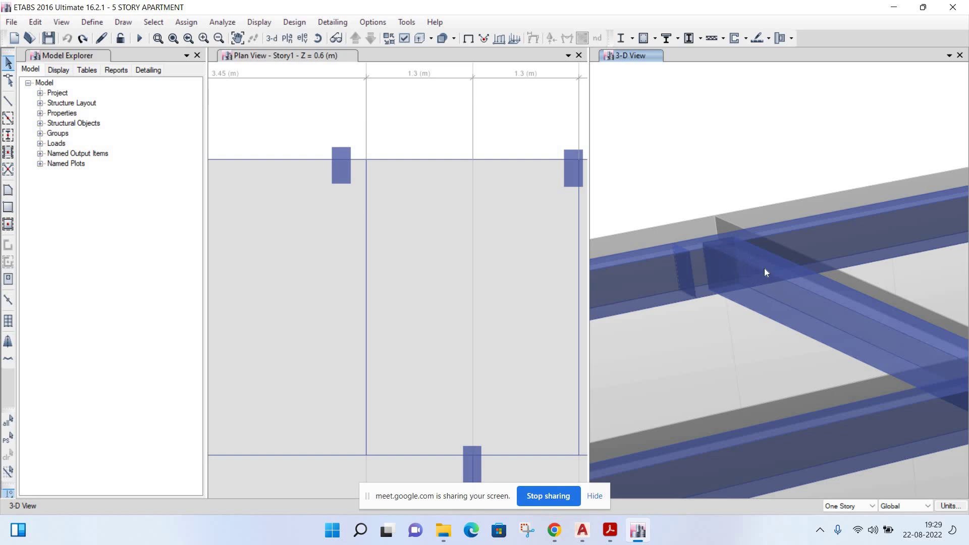
pyautogui.scroll(-2, 753, 263)
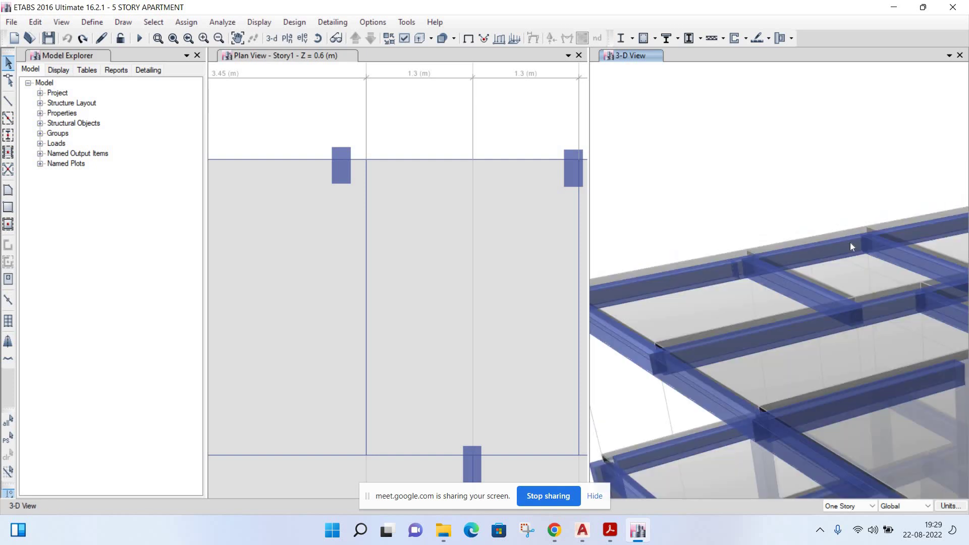
pyautogui.click(302, 178)
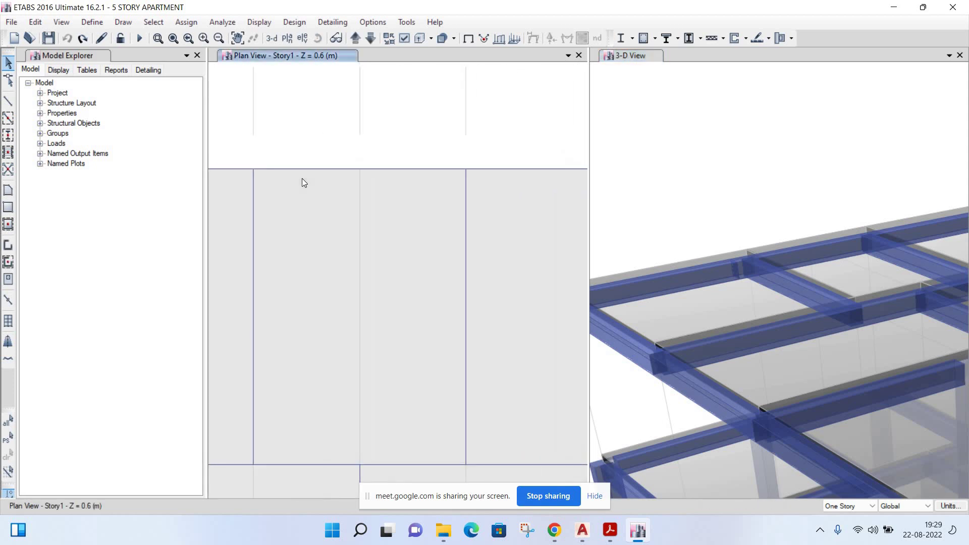
pyautogui.scroll(-2, 308, 179)
pyautogui.click(302, 173)
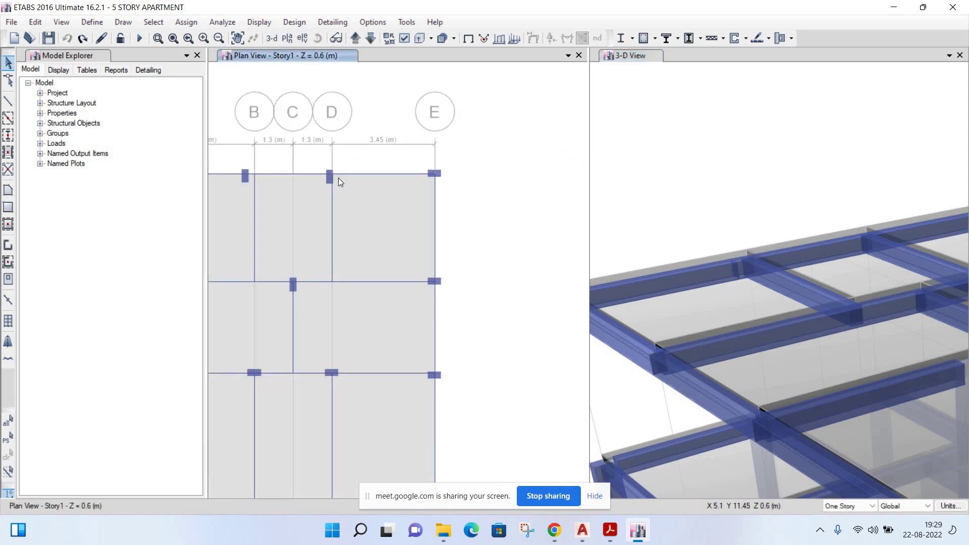
pyautogui.scroll(3, 392, 180)
pyautogui.scroll(-3, 378, 182)
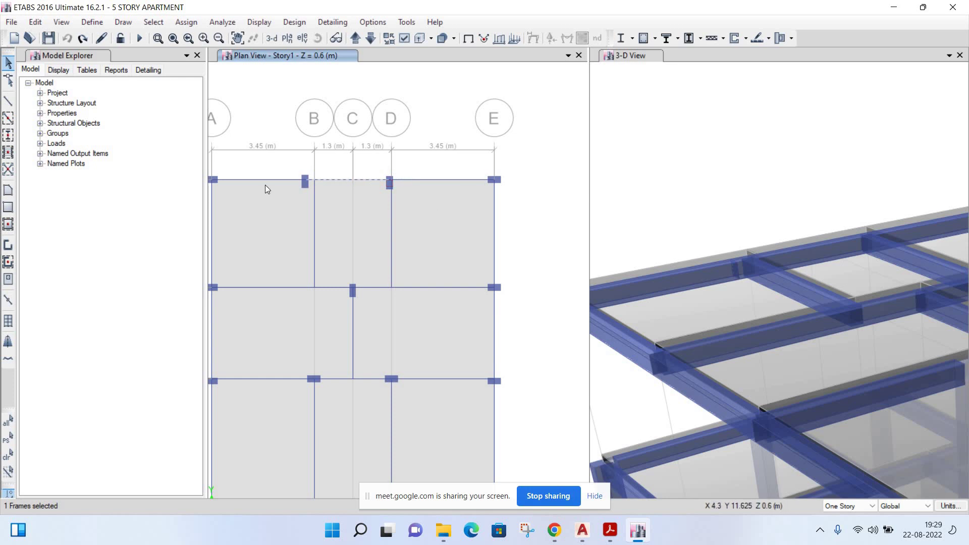
pyautogui.click(309, 180)
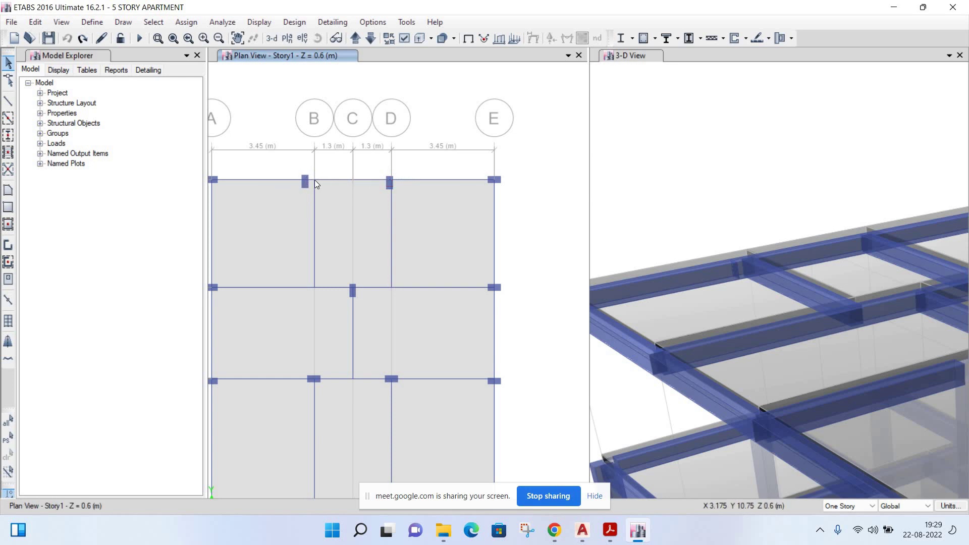
pyautogui.scroll(5, 314, 182)
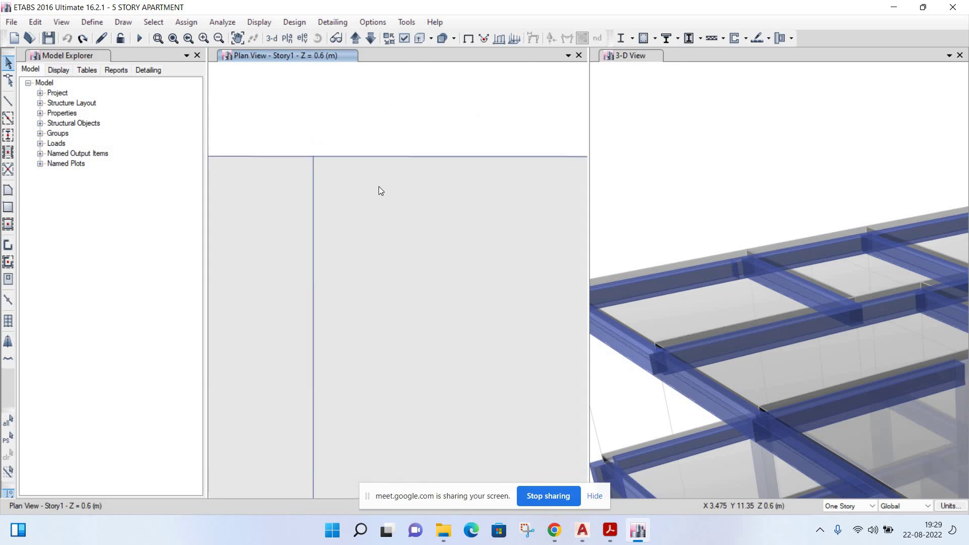
pyautogui.scroll(-2, 353, 121)
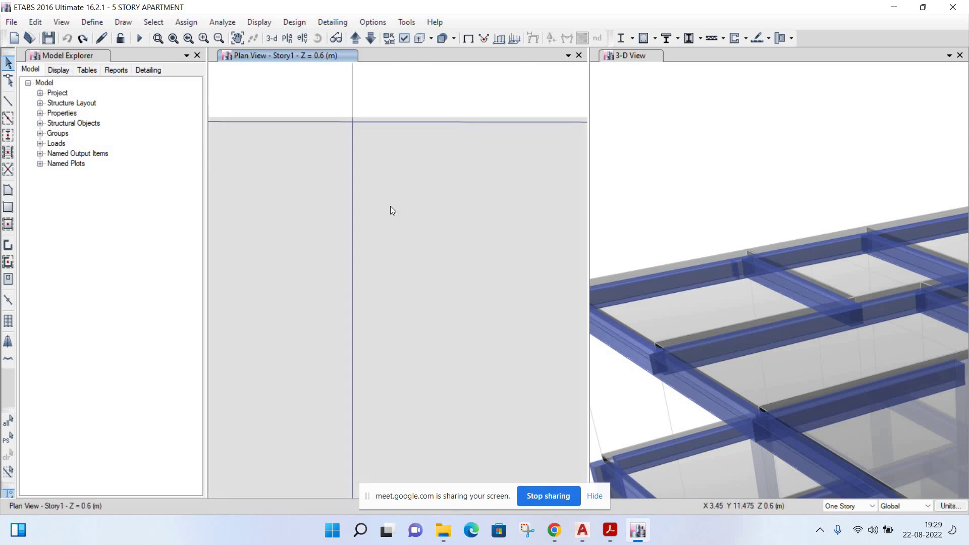
pyautogui.scroll(-2, 388, 202)
pyautogui.scroll(-1, 382, 200)
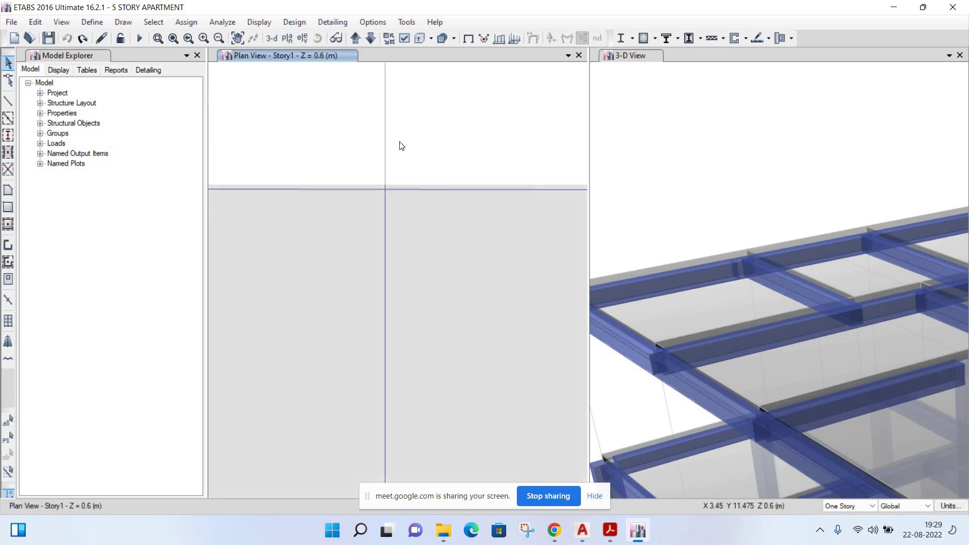
pyautogui.scroll(-1, 400, 144)
pyautogui.scroll(-2, 404, 132)
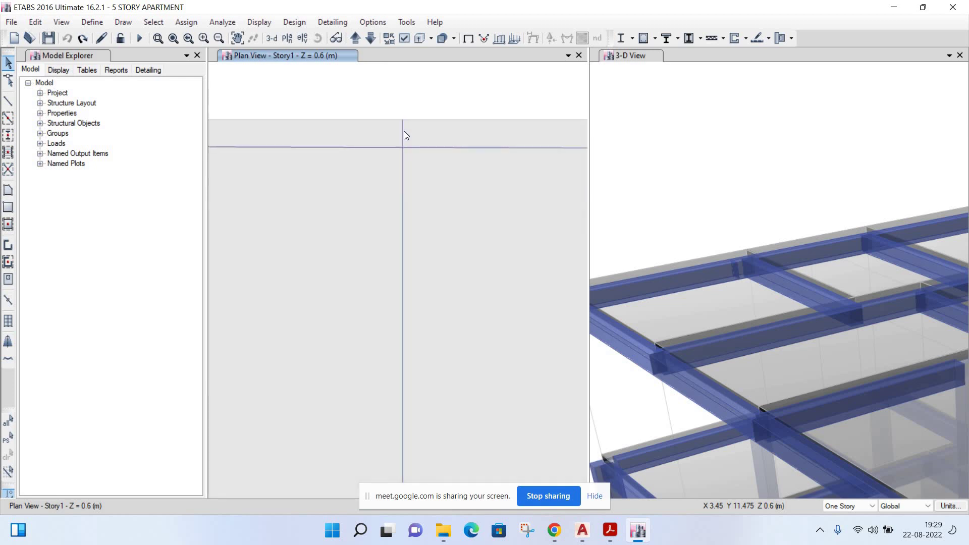
pyautogui.scroll(2, 417, 106)
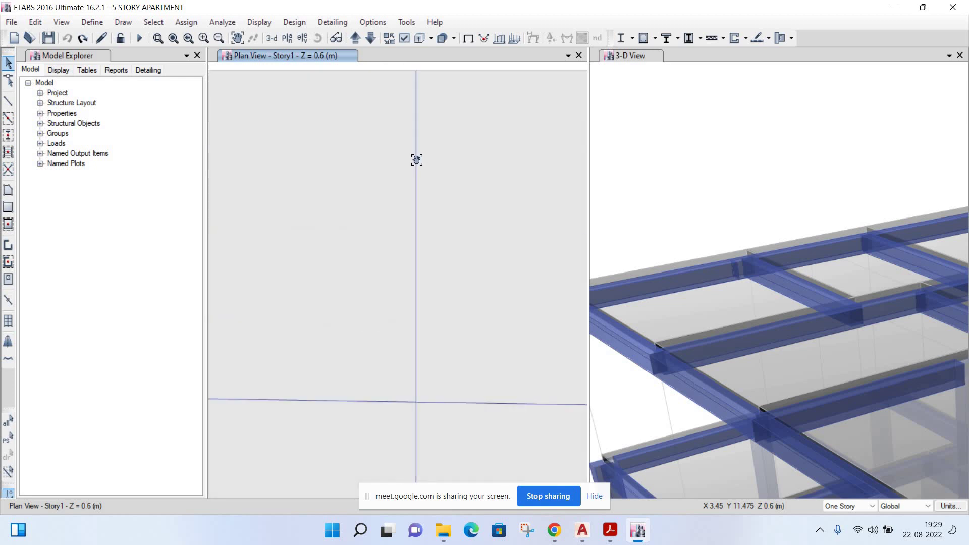
pyautogui.scroll(1, 412, 117)
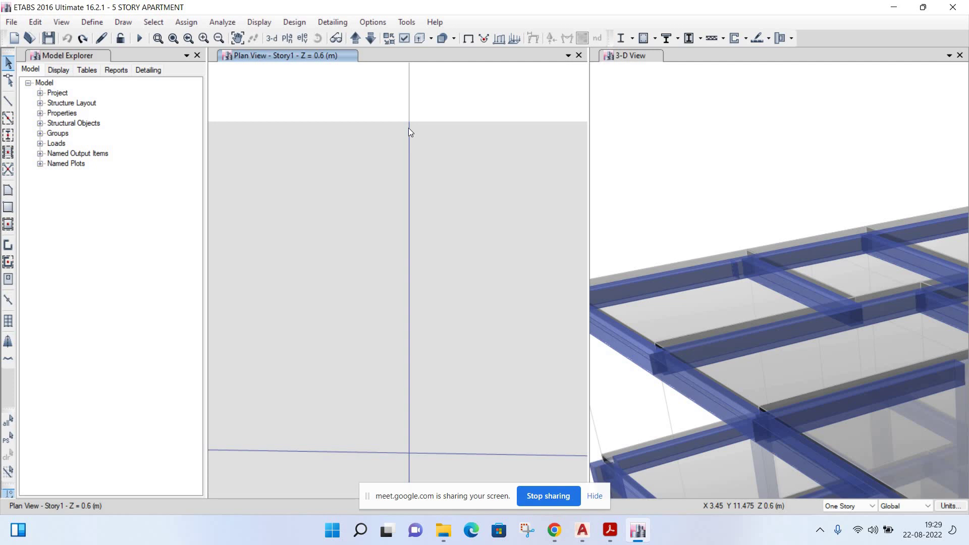
pyautogui.scroll(-2, 408, 128)
pyautogui.scroll(-1, 408, 128)
pyautogui.scroll(-1, 408, 131)
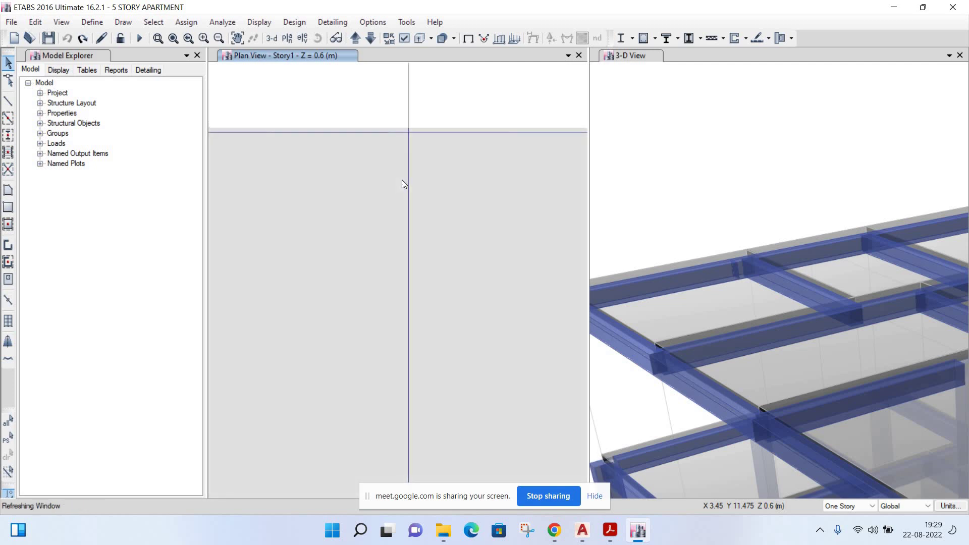
pyautogui.scroll(-2, 416, 185)
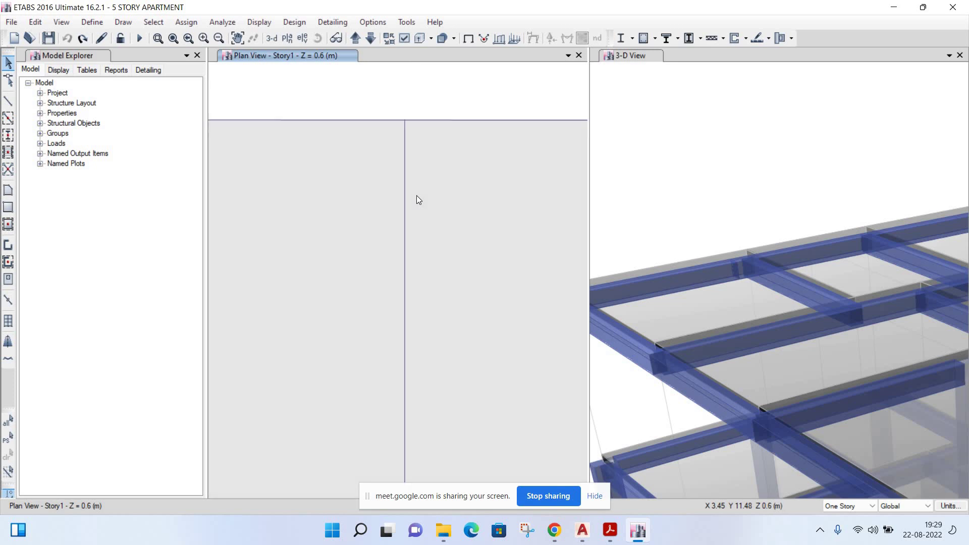
pyautogui.scroll(2, 461, 350)
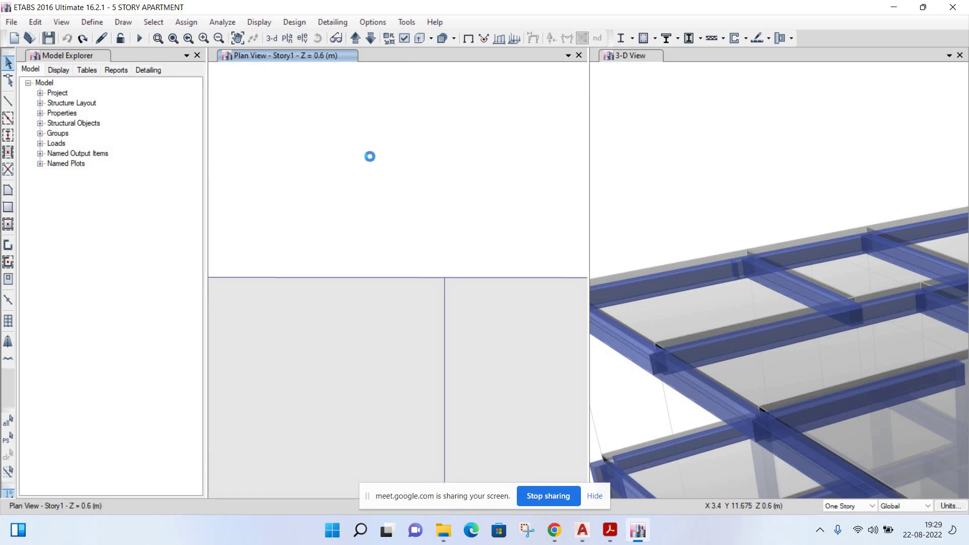
pyautogui.scroll(-1, 464, 228)
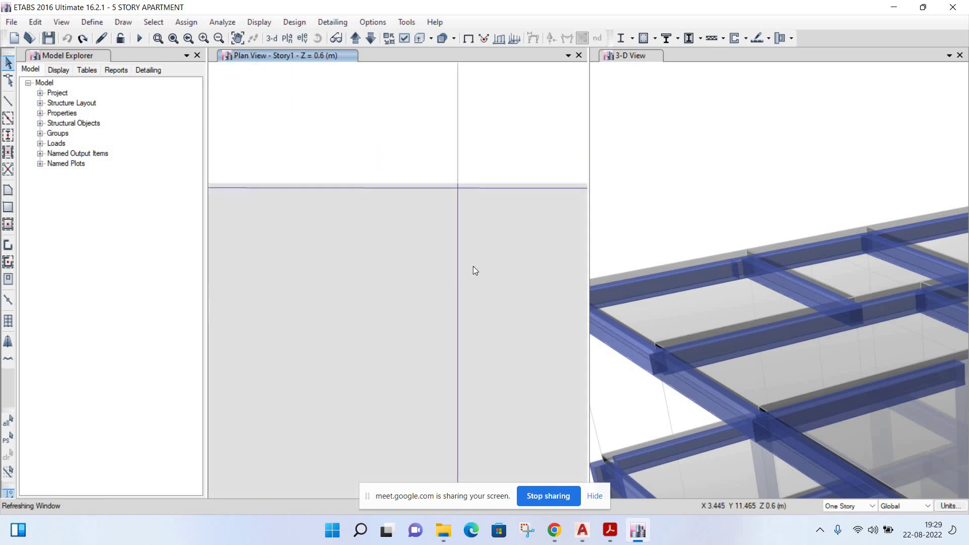
pyautogui.scroll(-1, 482, 298)
pyautogui.scroll(1, 431, 253)
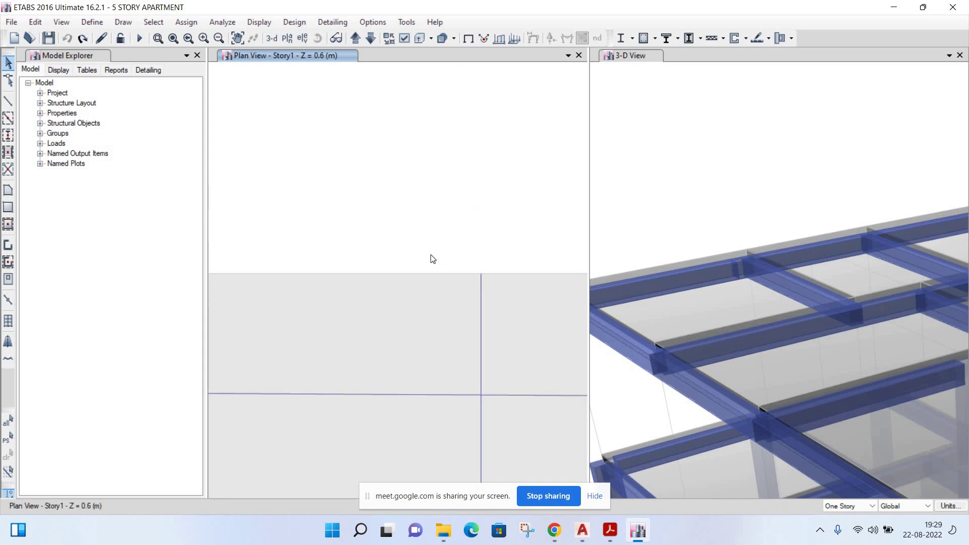
pyautogui.scroll(1, 431, 254)
pyautogui.click(433, 214)
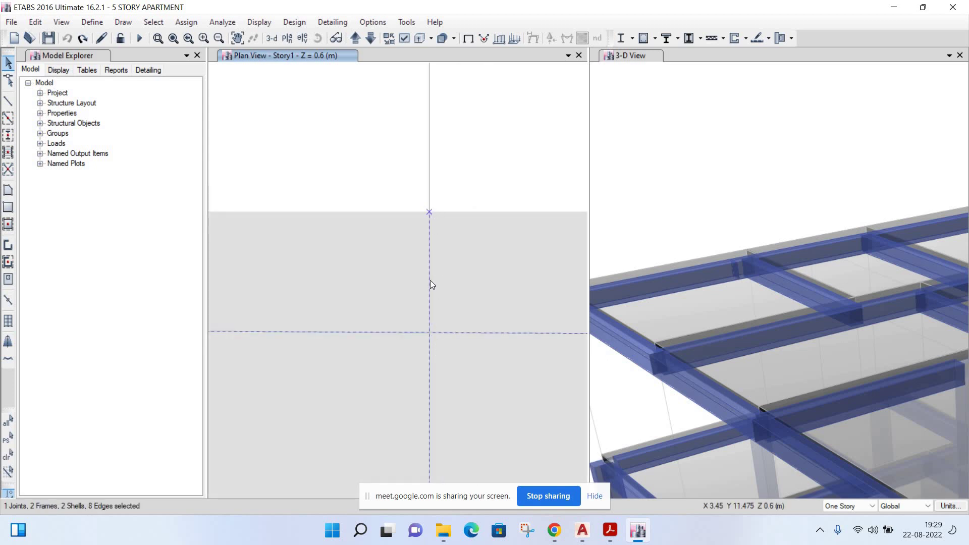
pyautogui.scroll(2, 427, 313)
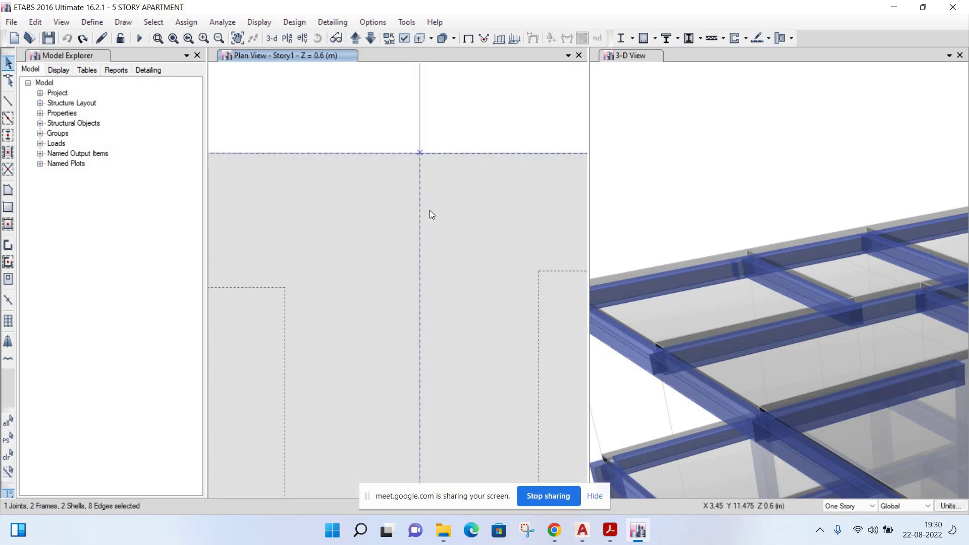
pyautogui.scroll(-2, 430, 214)
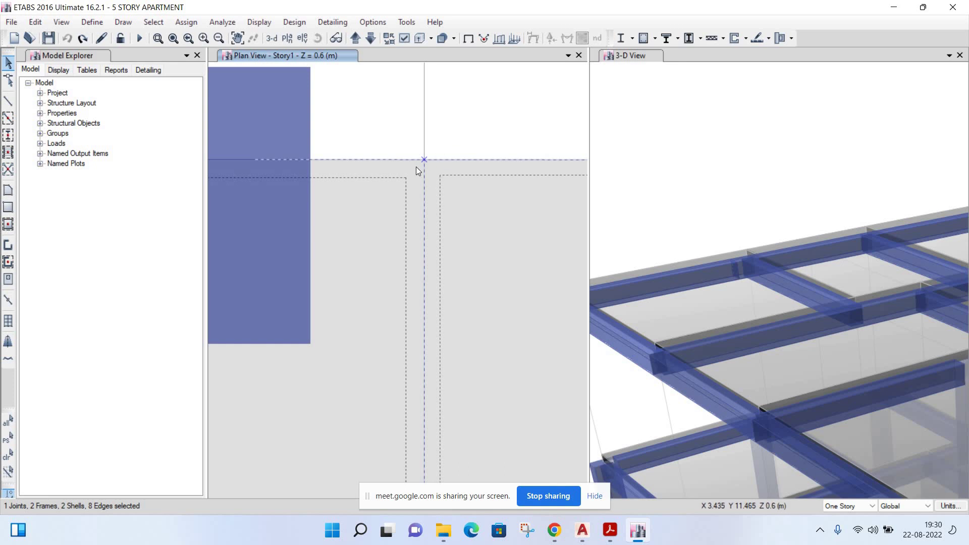
pyautogui.press('Escape')
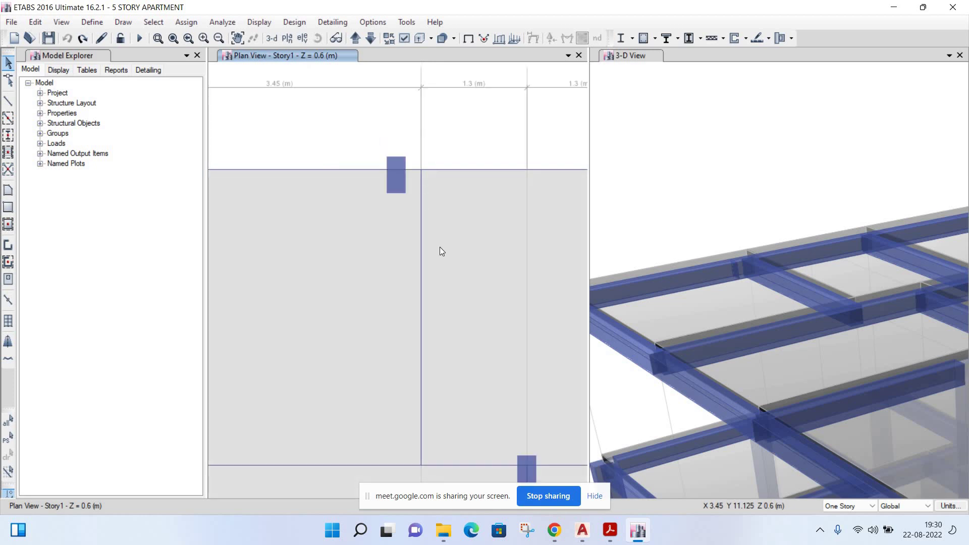
pyautogui.scroll(-3, 440, 247)
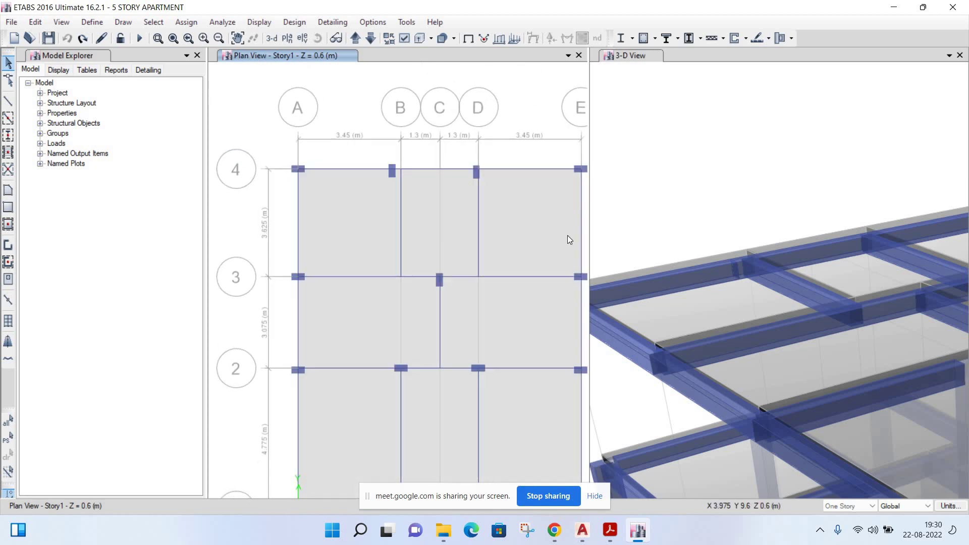
pyautogui.scroll(-5, 736, 179)
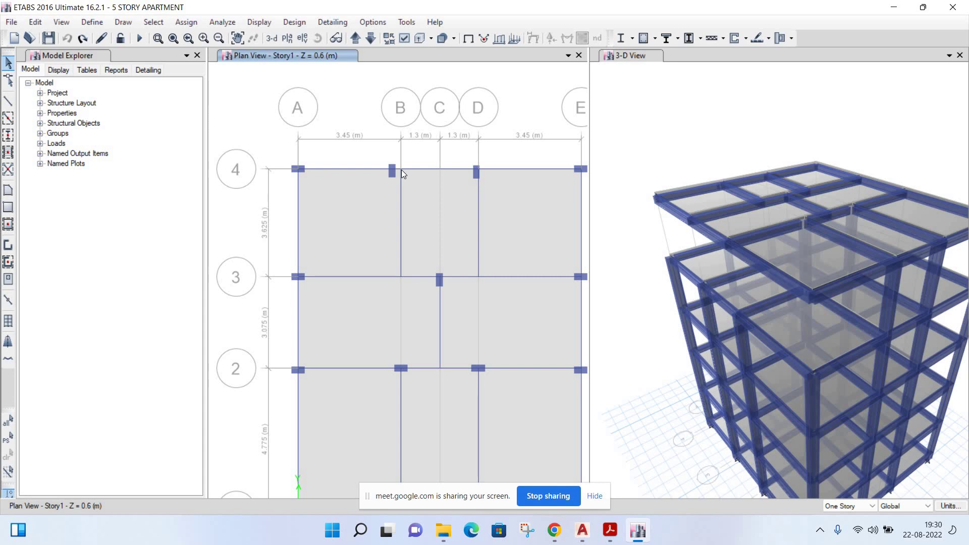
pyautogui.scroll(2, 401, 169)
pyautogui.scroll(1, 395, 168)
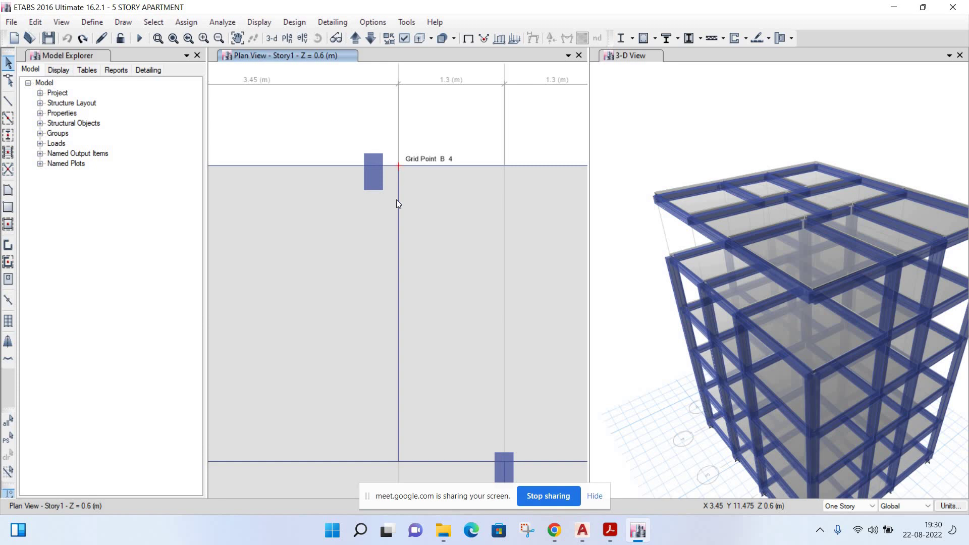
pyautogui.scroll(-3, 401, 236)
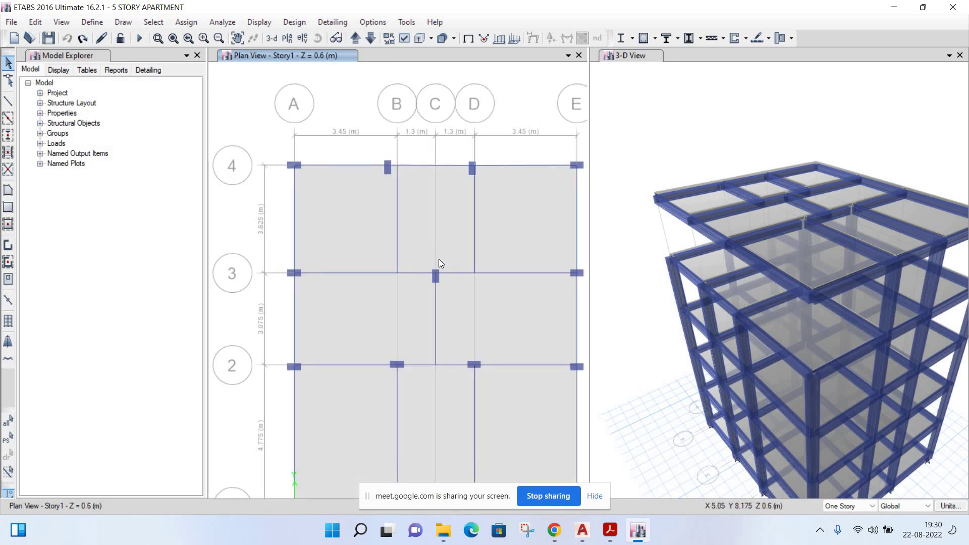
# - Run the 5 STORY APARTMENT analysis, accept the warnings, then terminate it at 49% on the modal case
pyautogui.click(294, 22)
pyautogui.moveTo(222, 22)
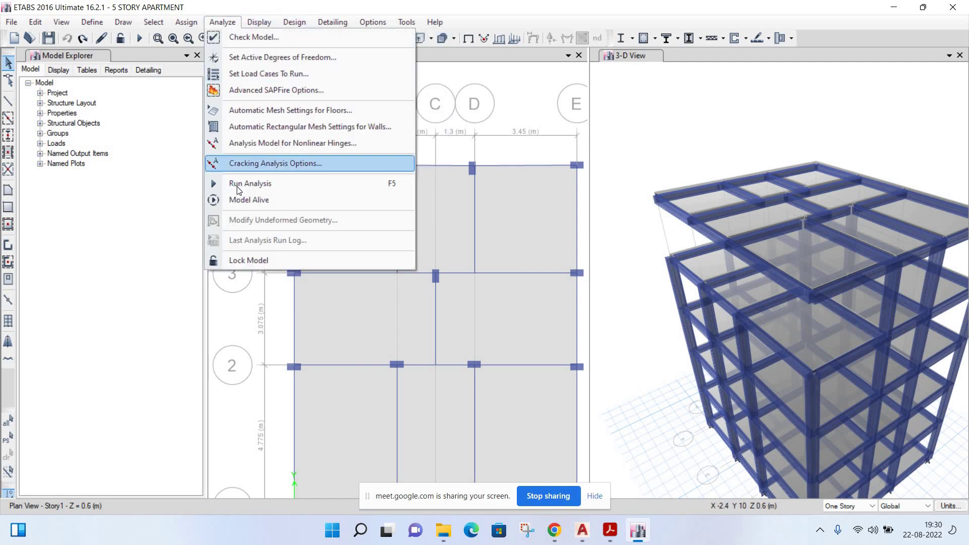
pyautogui.click(238, 185)
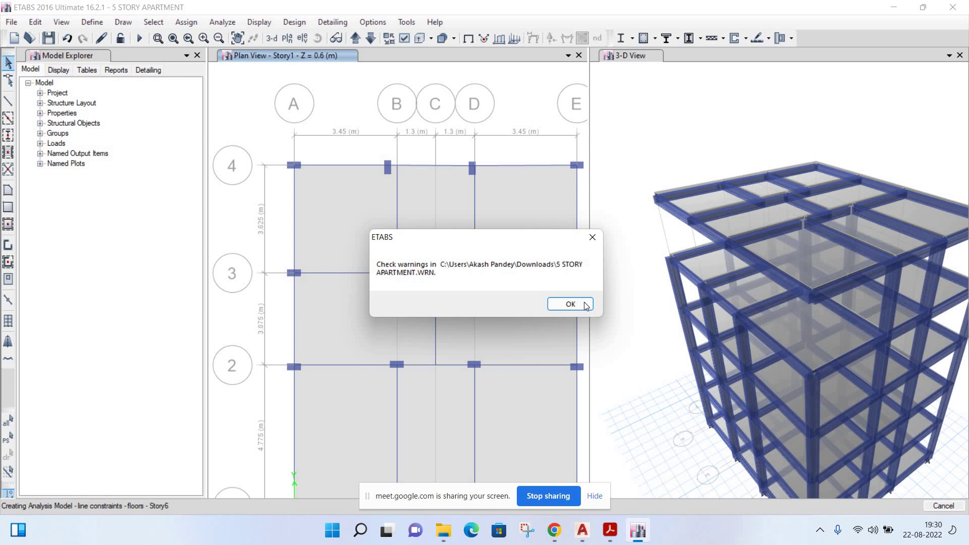
pyautogui.press('Return')
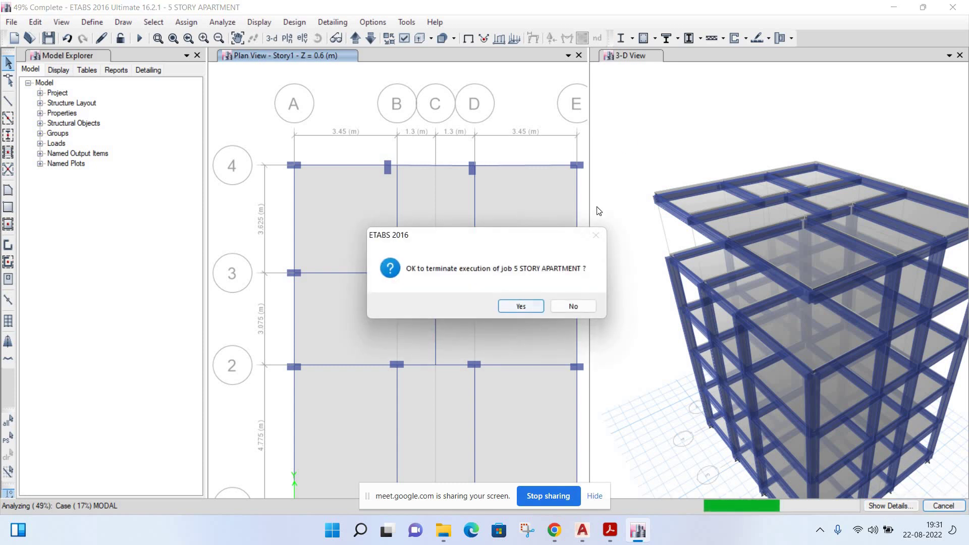
pyautogui.press('Return')
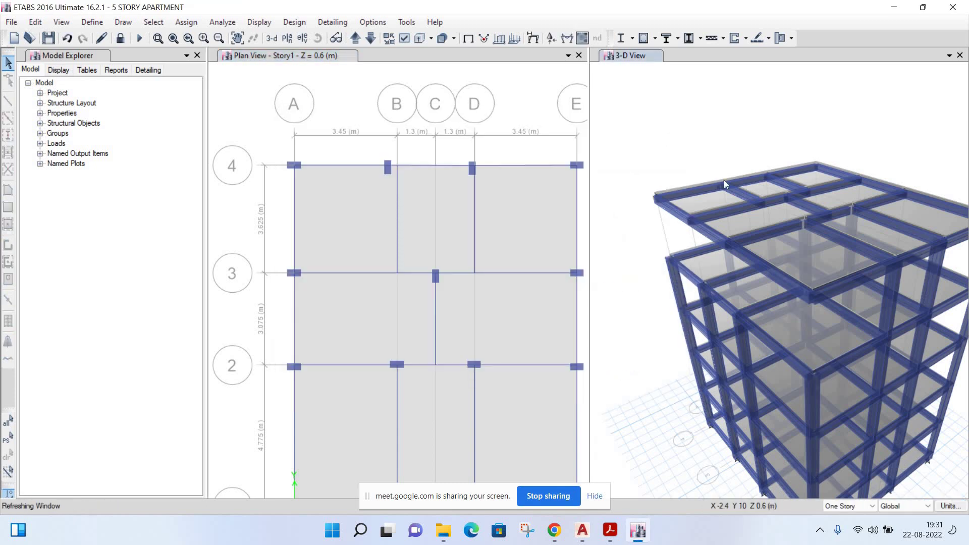
pyautogui.scroll(5, 730, 187)
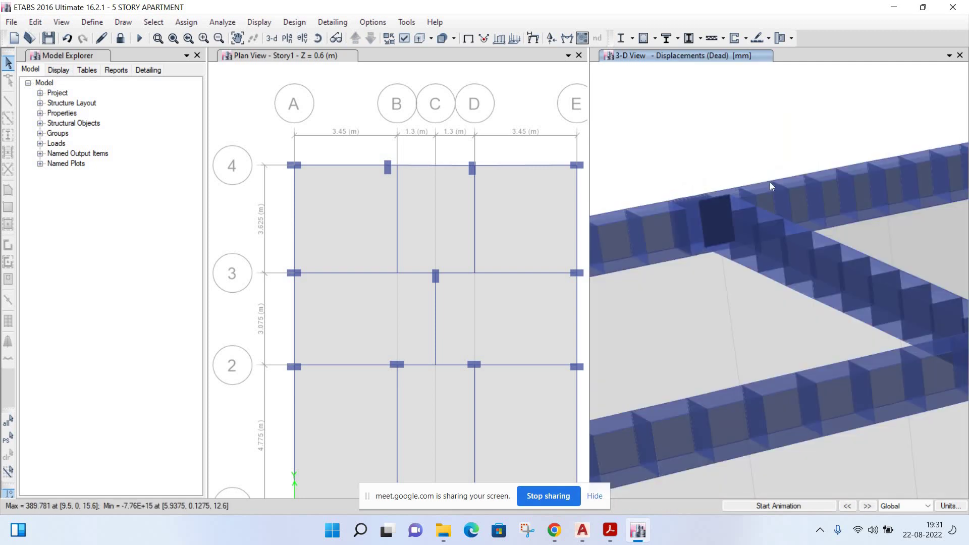
pyautogui.scroll(3, 770, 182)
pyautogui.scroll(2, 804, 219)
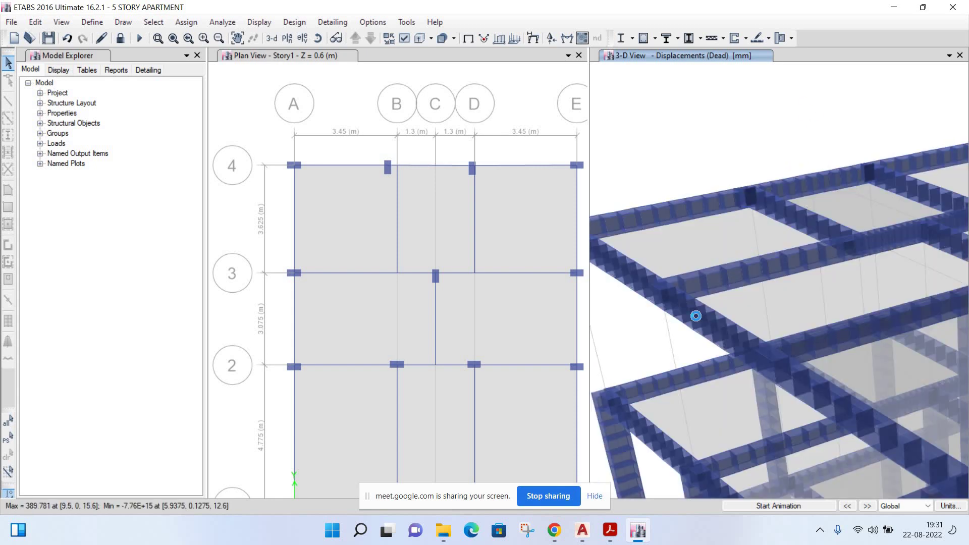
pyautogui.scroll(2, 642, 339)
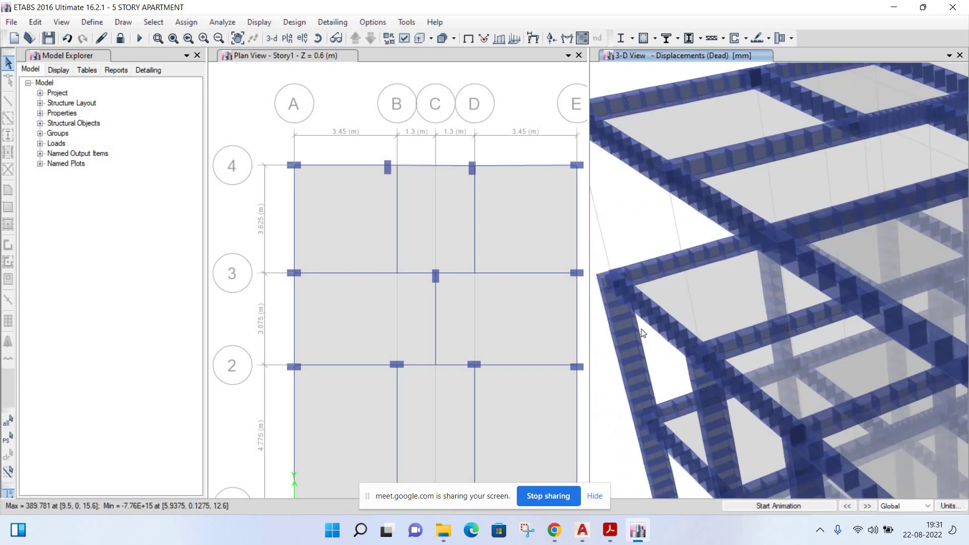
pyautogui.scroll(-3, 635, 256)
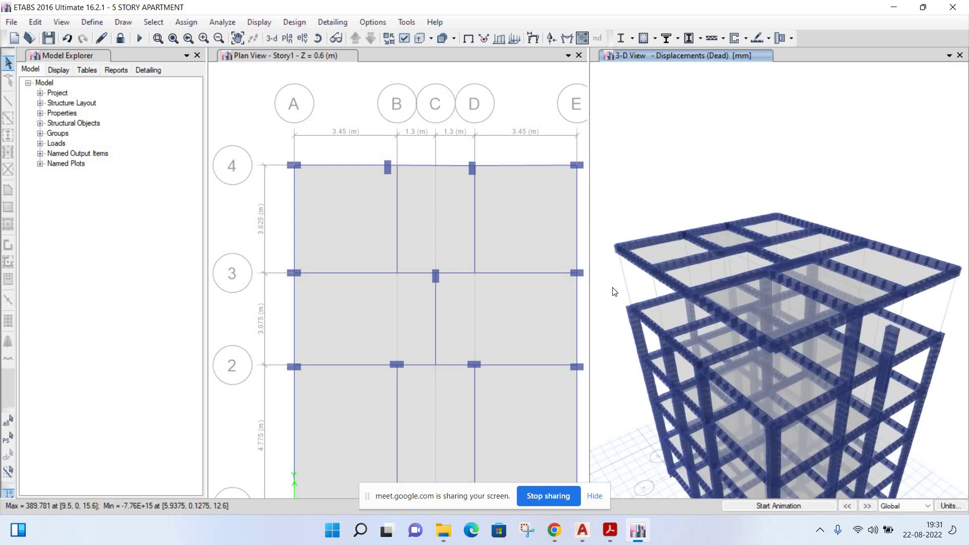
pyautogui.rightClick(620, 259)
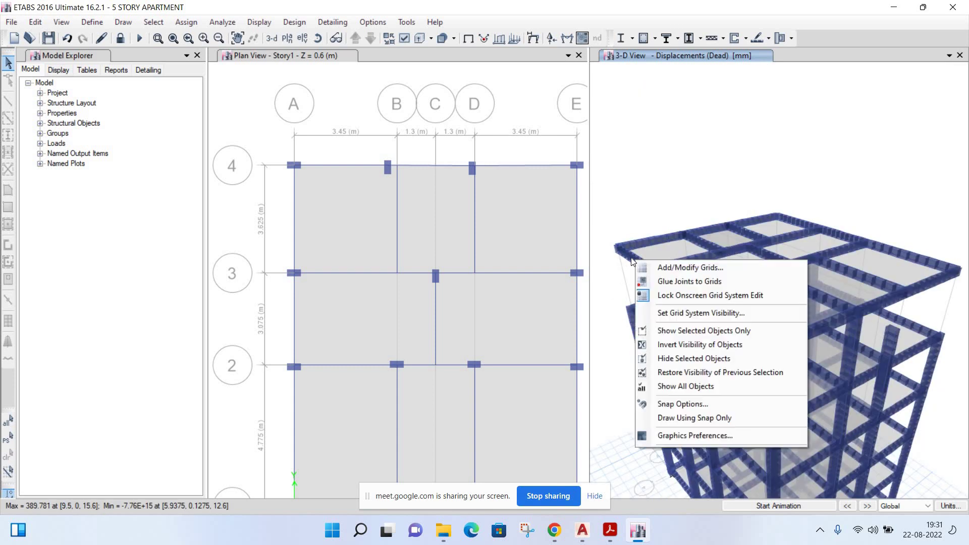
pyautogui.click(628, 264)
pyautogui.rightClick(630, 257)
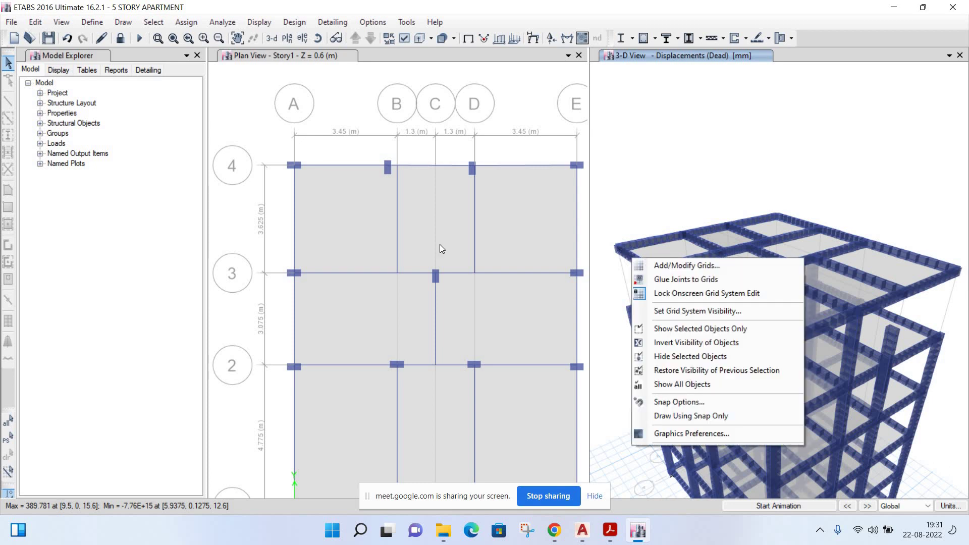
pyautogui.click(414, 164)
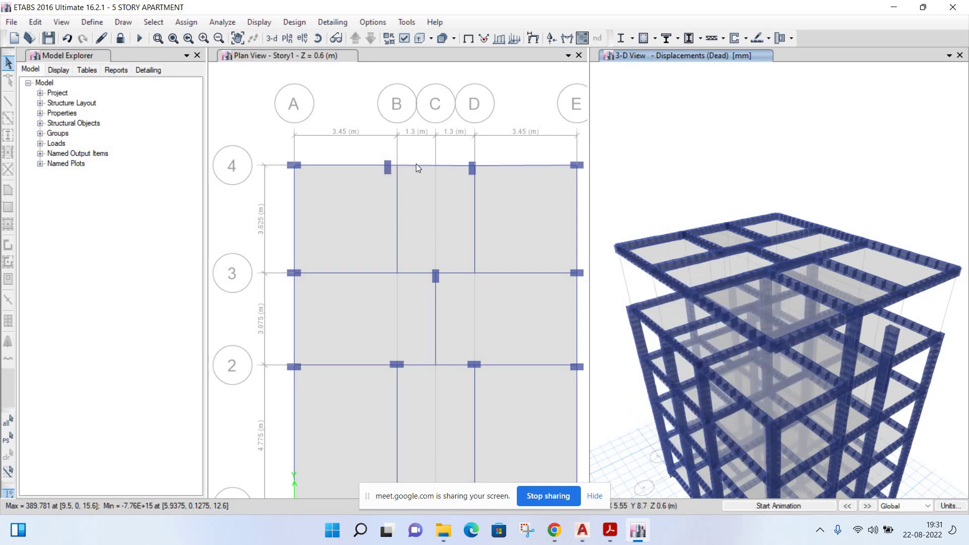
pyautogui.rightClick(487, 152)
pyautogui.click(494, 146)
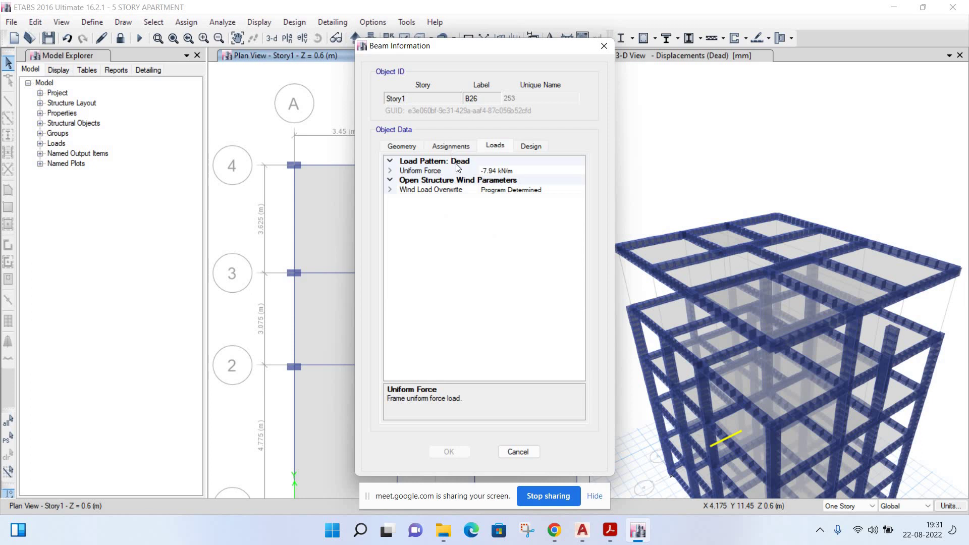
pyautogui.press('Left')
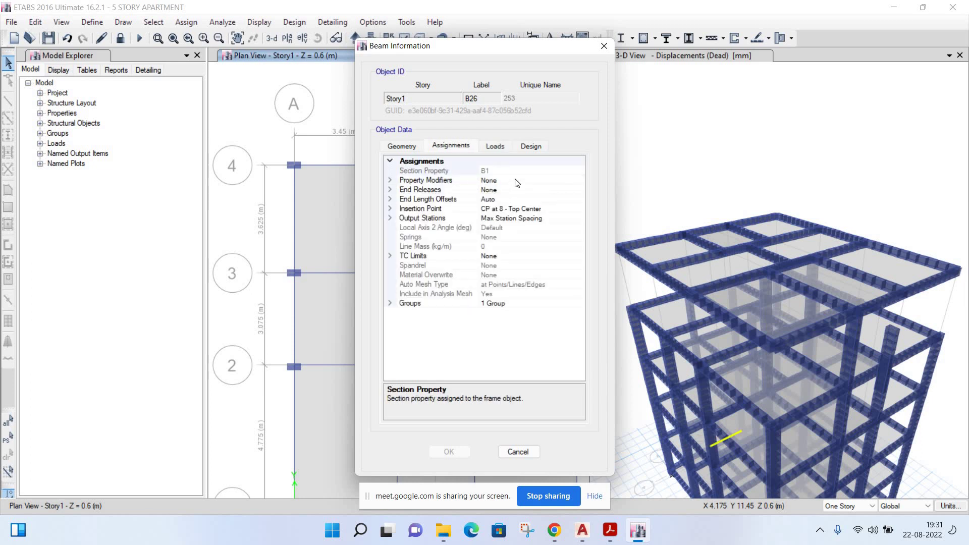
pyautogui.press('Tab')
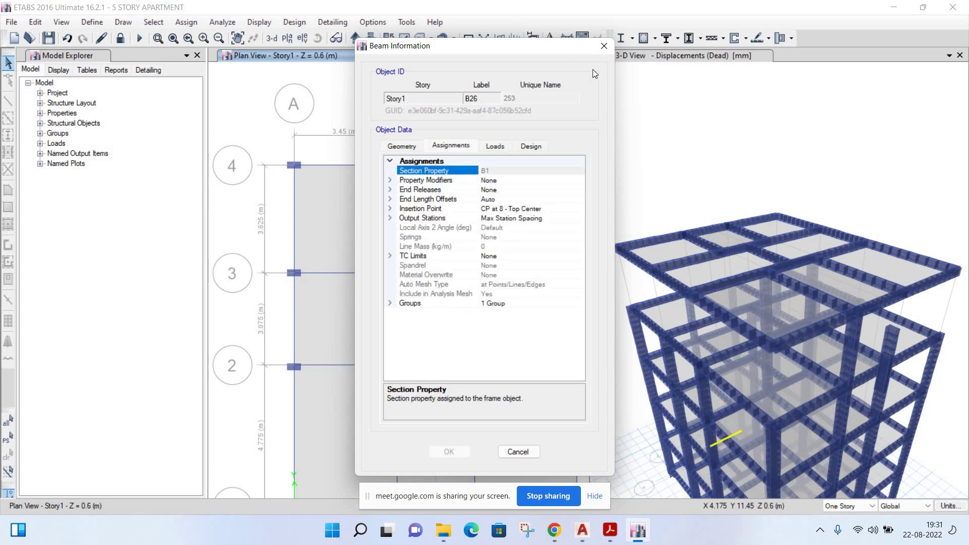
pyautogui.click(603, 45)
# - Select the beam on grid B in the plan, then deselect it and activate the 3-D view
pyautogui.scroll(-3, 437, 174)
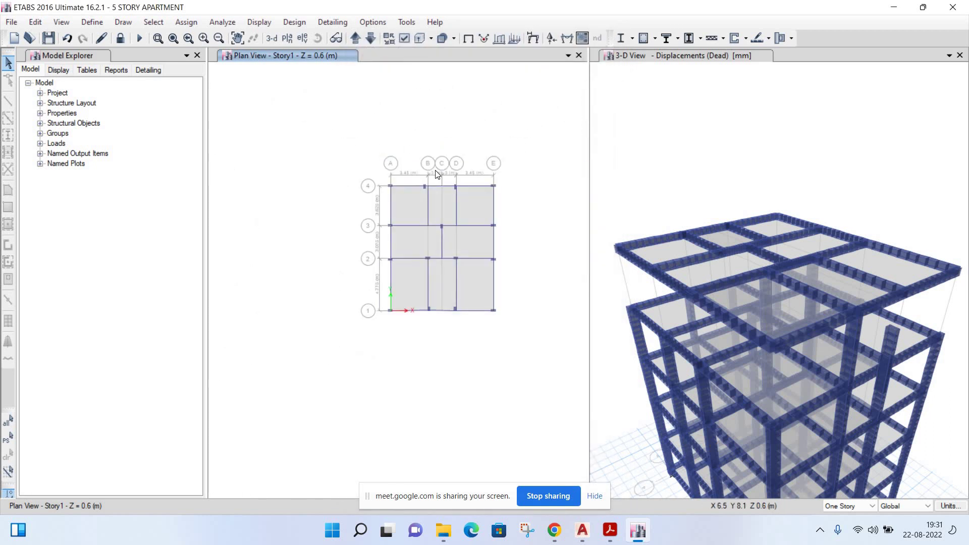
pyautogui.scroll(3, 377, 171)
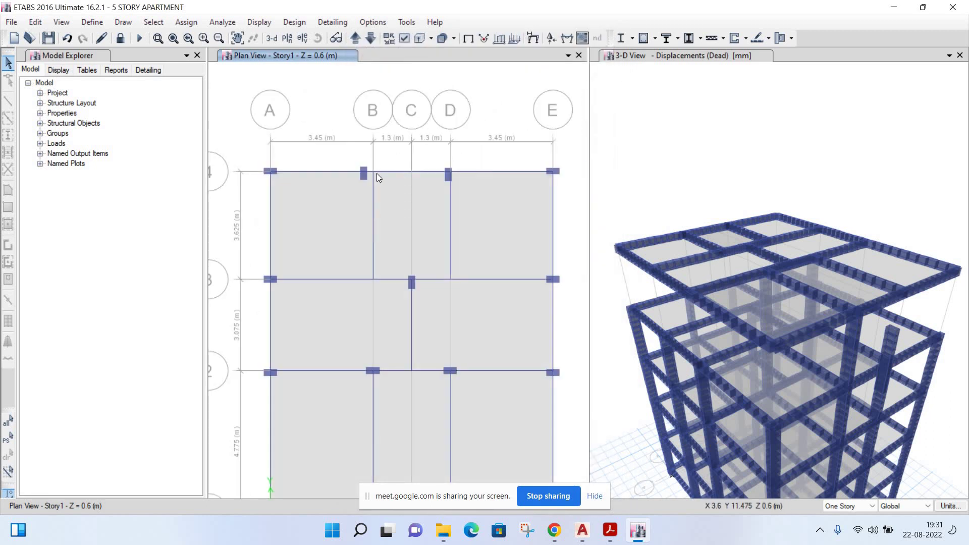
pyautogui.scroll(3, 377, 174)
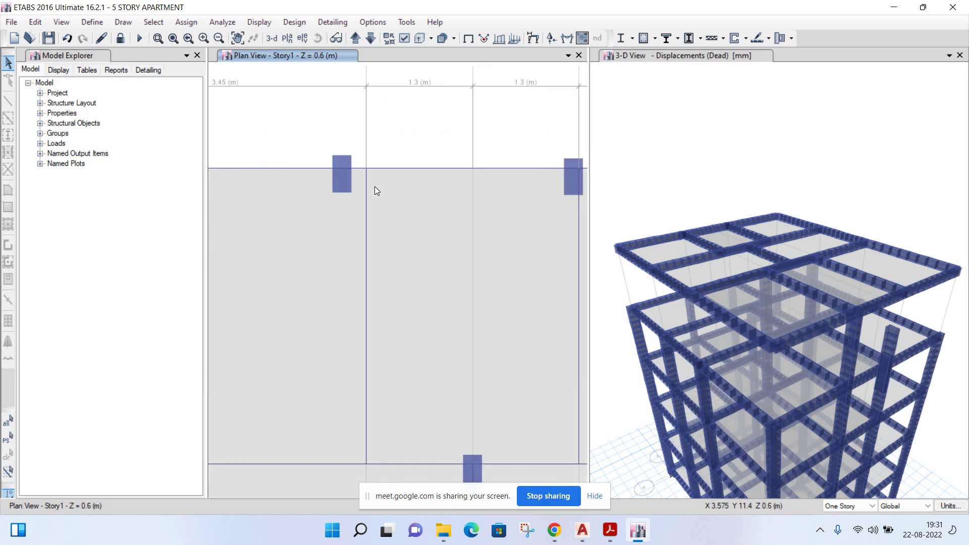
pyautogui.scroll(-3, 376, 187)
pyautogui.click(374, 178)
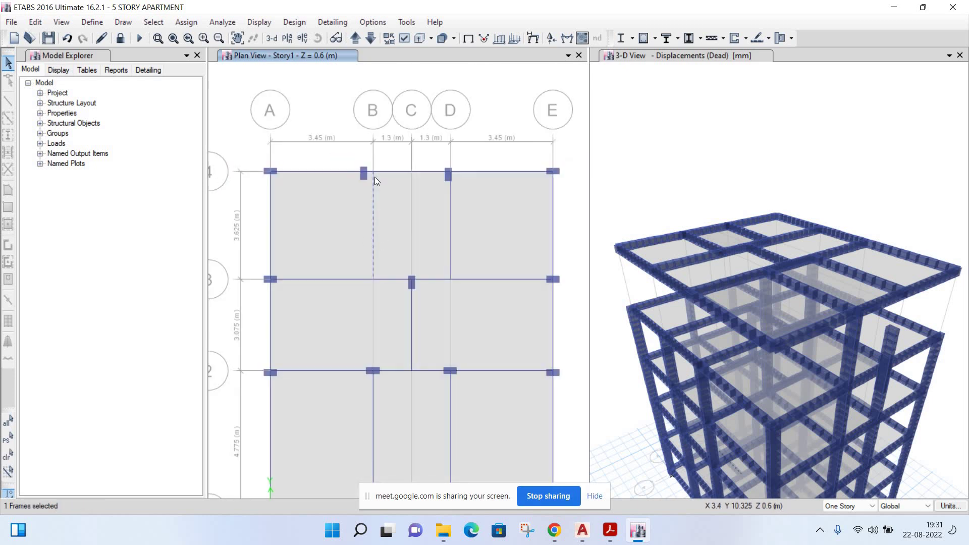
pyautogui.click(693, 131)
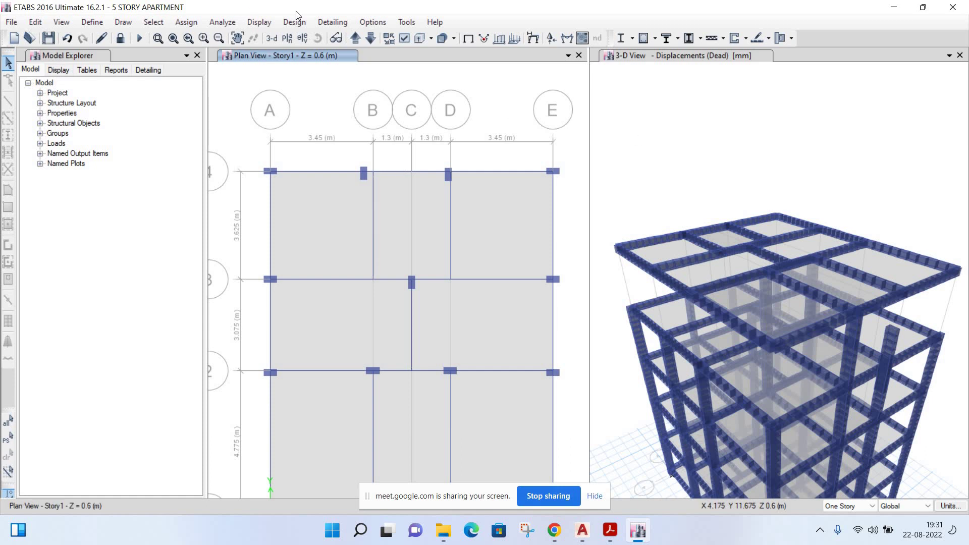
# - Rerun the analysis with Alt+N and cancel it at 17% on the modal case
pyautogui.hotkey('alt', 'n')
pyautogui.click(260, 179)
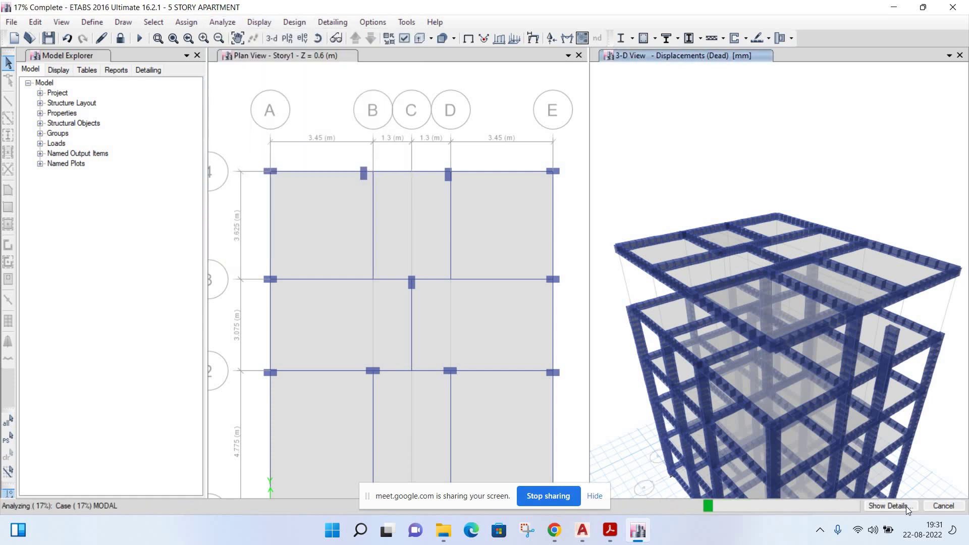
pyautogui.click(518, 306)
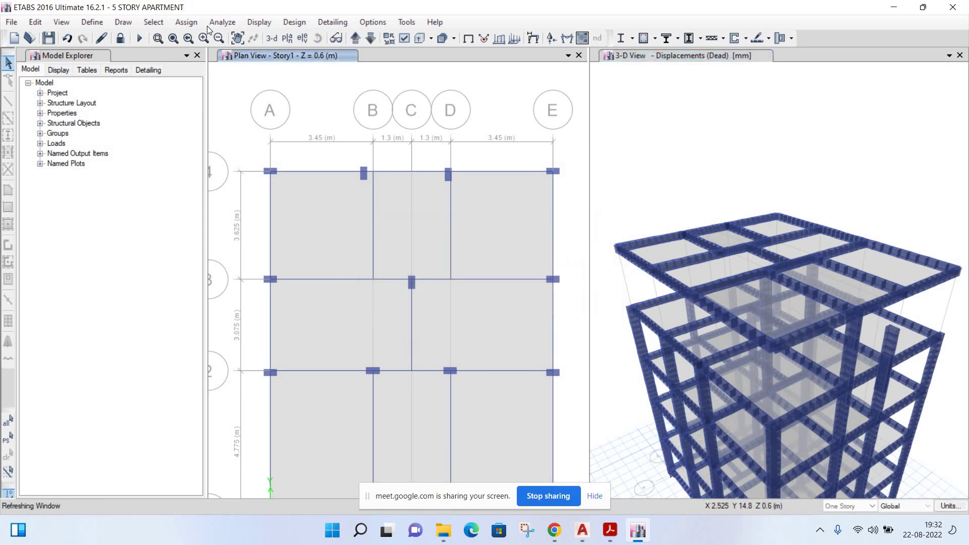
pyautogui.click(223, 23)
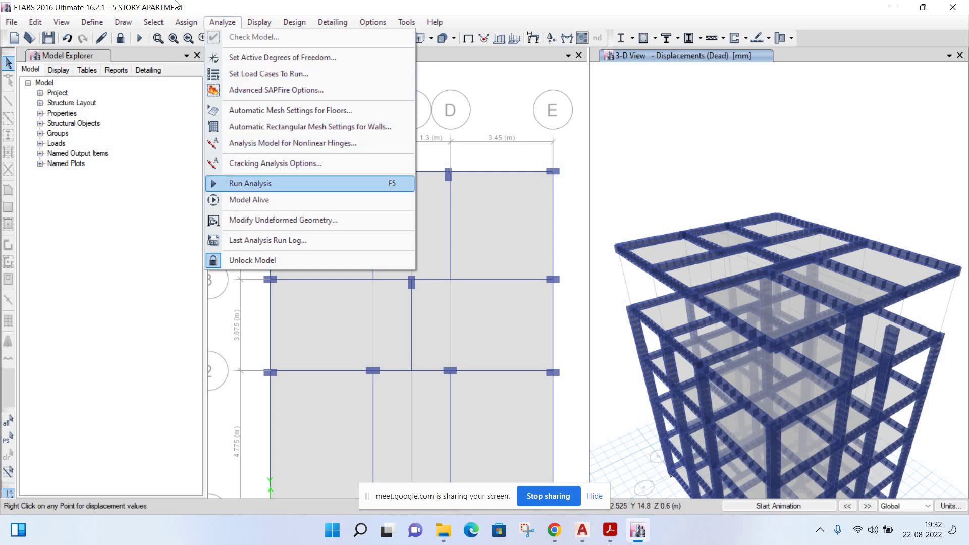
pyautogui.click(105, 34)
# - Unlock the model to clear the Dead-case displacements, then select a column in the 3-D view
pyautogui.click(121, 38)
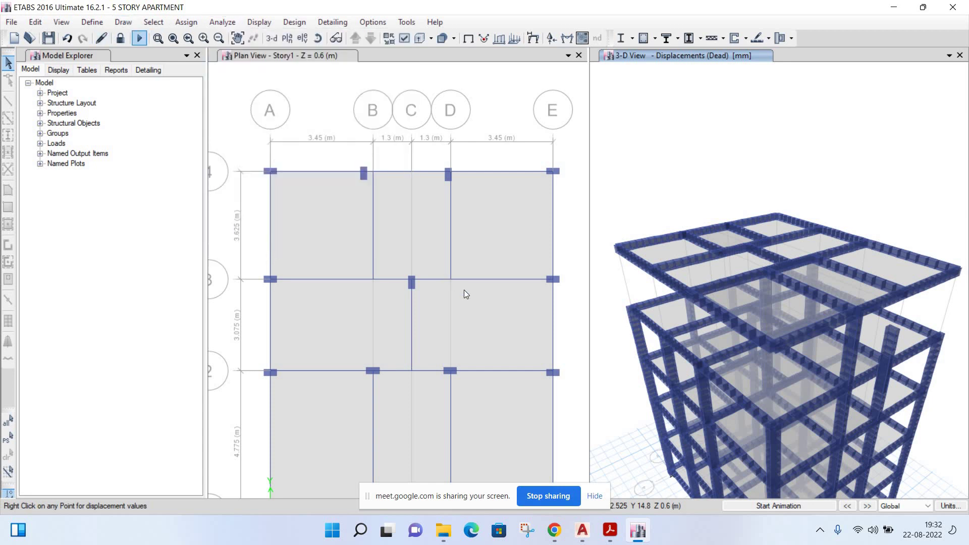
pyautogui.click(497, 307)
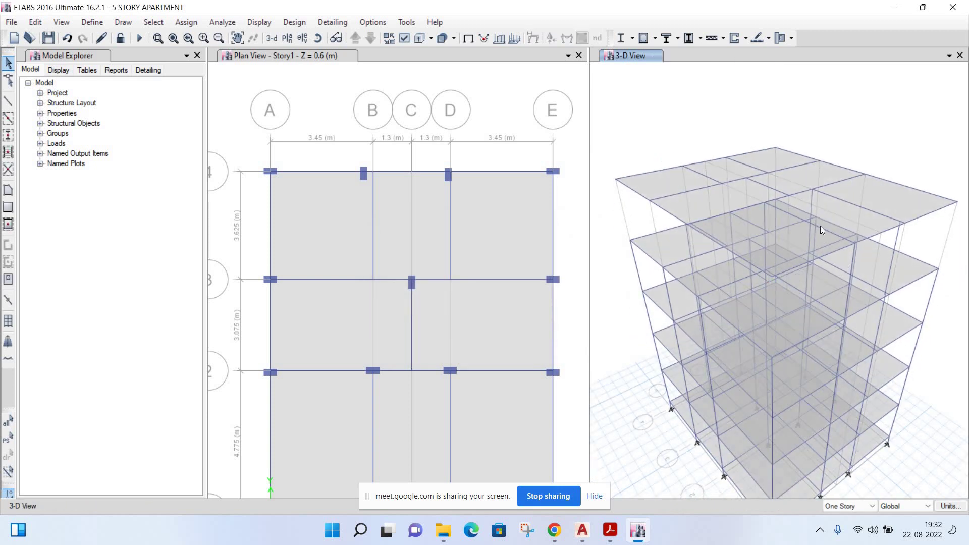
pyautogui.scroll(5, 820, 225)
pyautogui.scroll(2, 821, 215)
pyautogui.scroll(2, 812, 199)
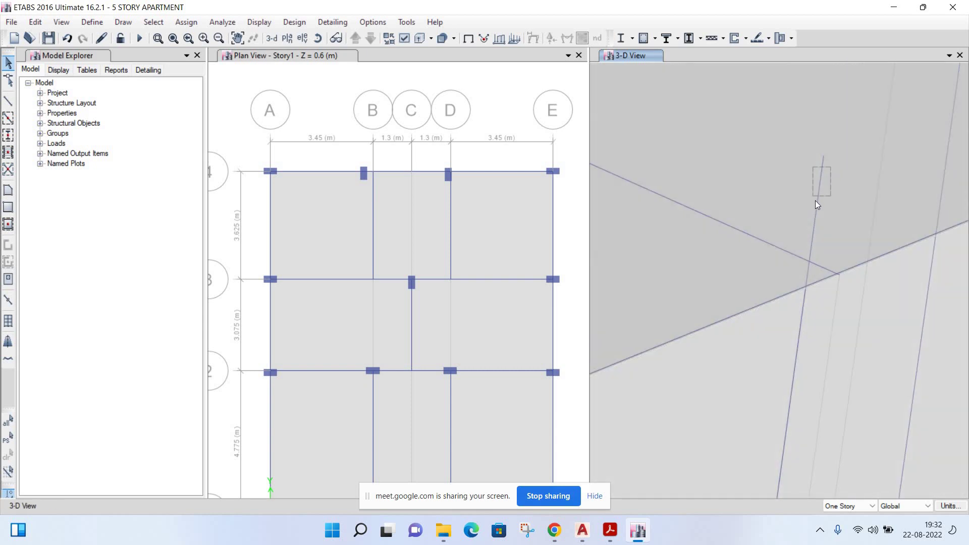
pyautogui.moveTo(816, 201); pyautogui.dragTo(815, 201)
pyautogui.scroll(-2, 814, 300)
pyautogui.scroll(-2, 834, 311)
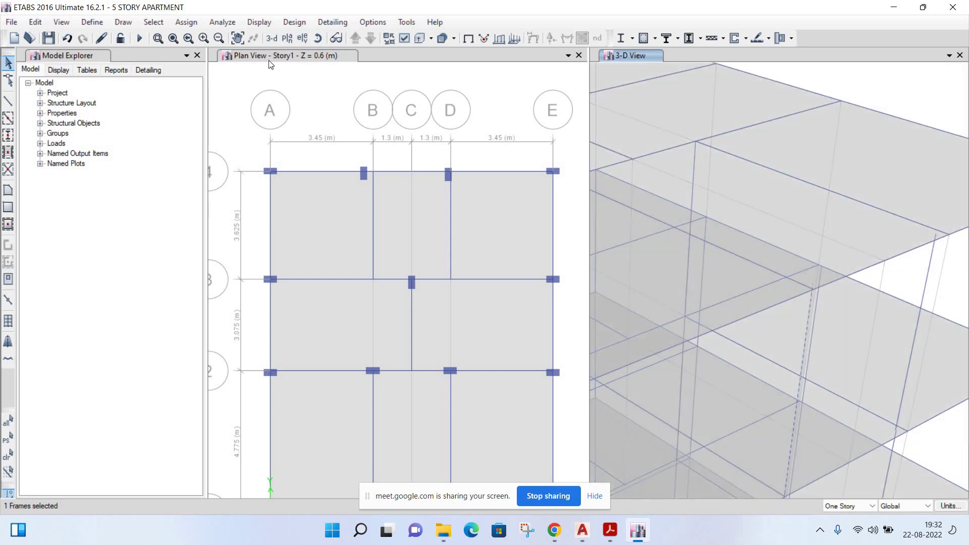
# - Run Check Model with all options ticked and close the report of 24 too-close warnings
pyautogui.click(222, 22)
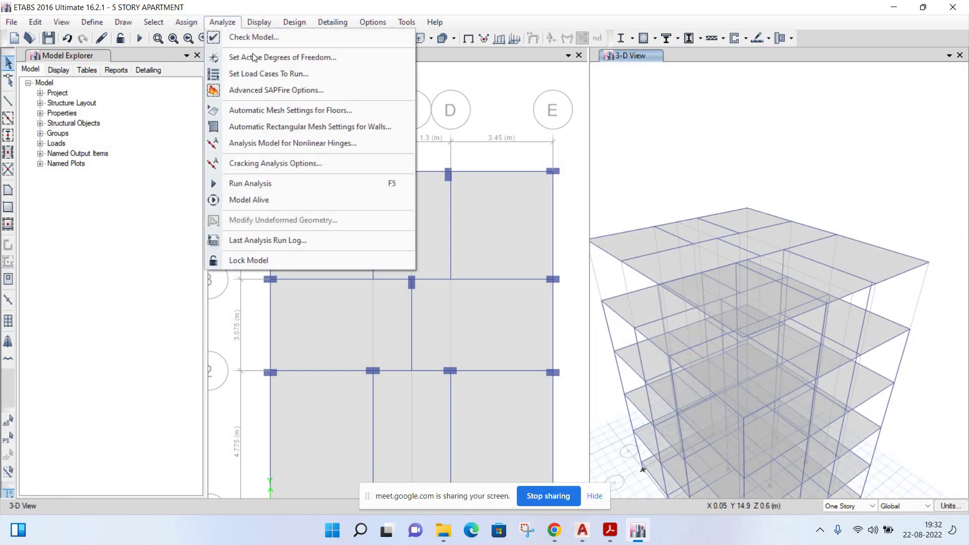
pyautogui.click(253, 37)
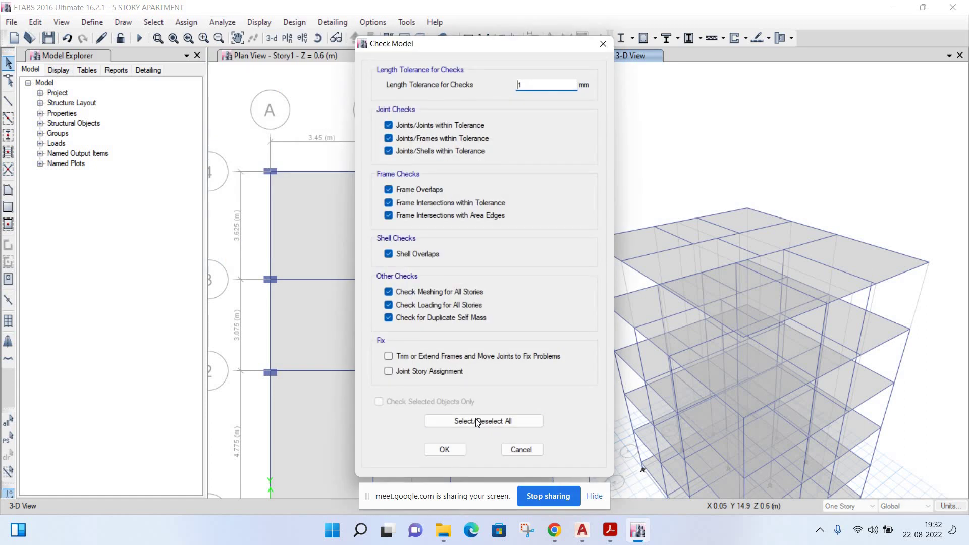
pyautogui.click(476, 421)
pyautogui.click(457, 421)
pyautogui.click(444, 449)
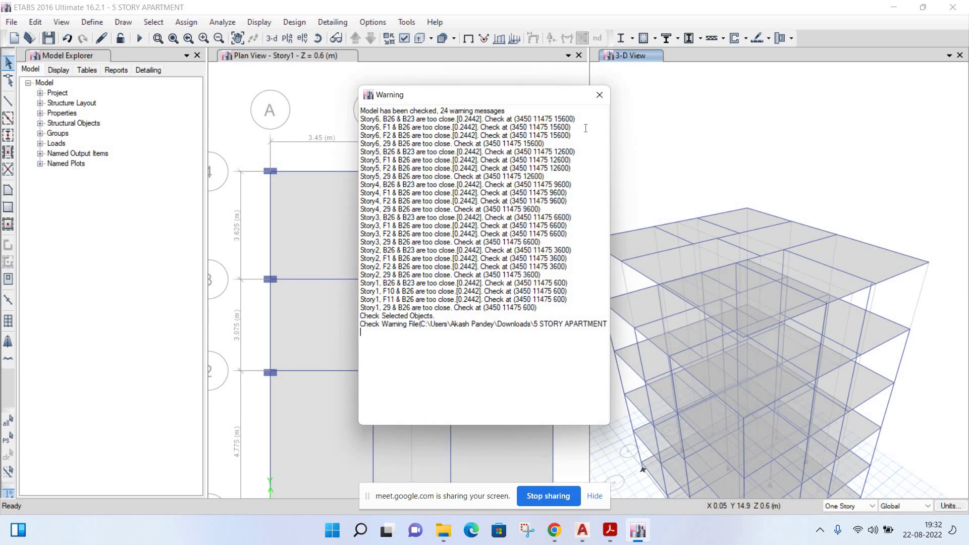
pyautogui.click(599, 95)
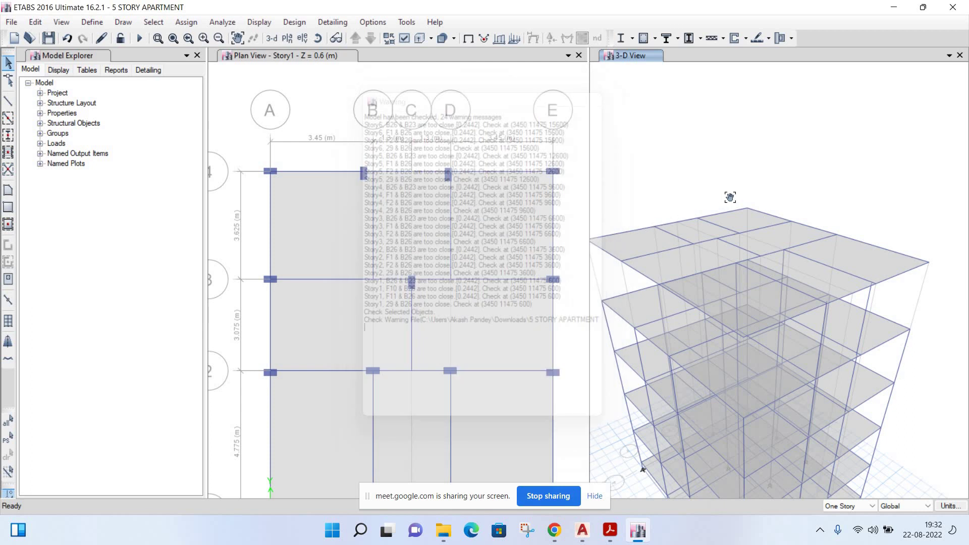
pyautogui.moveTo(709, 231); pyautogui.dragTo(765, 210, button='middle')
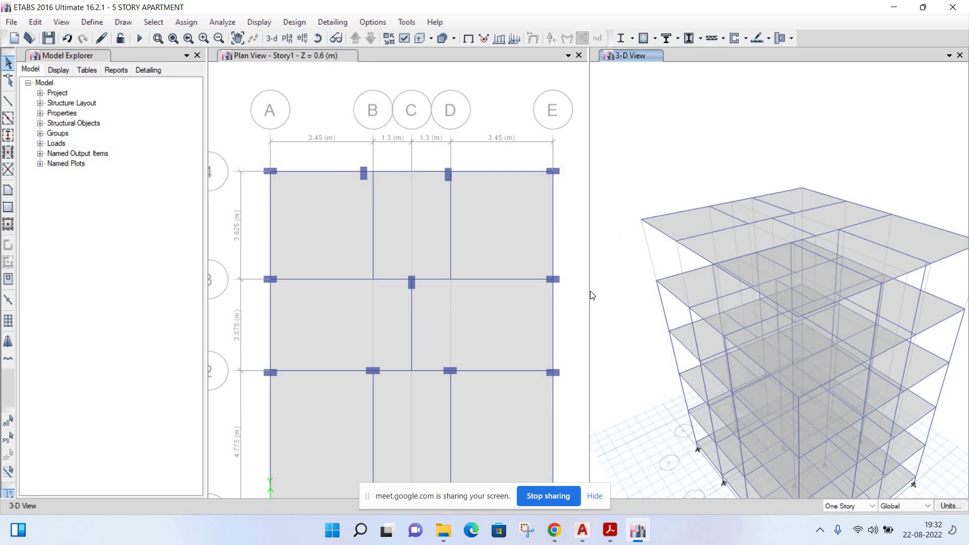
pyautogui.keyDown('shift'); pyautogui.moveTo(590, 292); pyautogui.dragTo(606, 279, button='middle'); pyautogui.keyUp('shift')
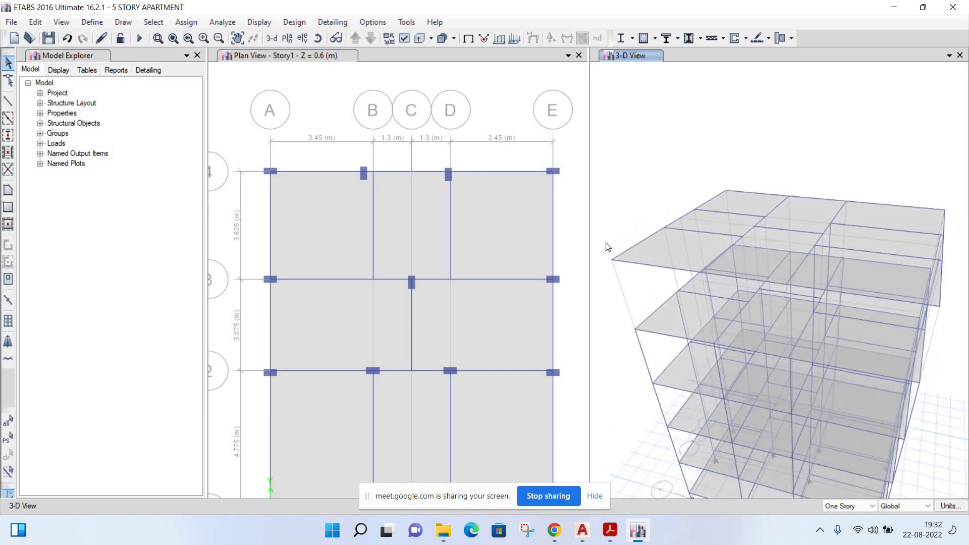
pyautogui.moveTo(628, 146); pyautogui.dragTo(664, 279, button='right')
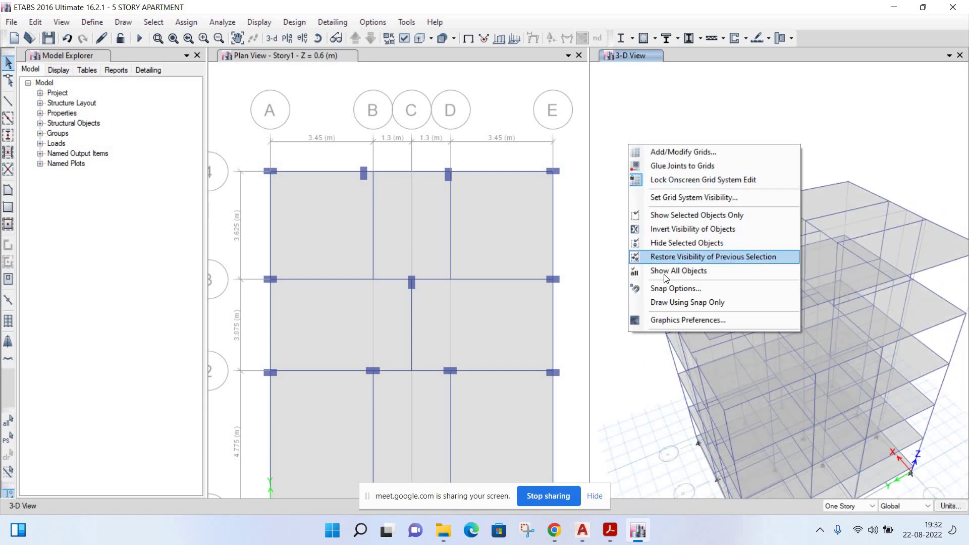
pyautogui.click(628, 341)
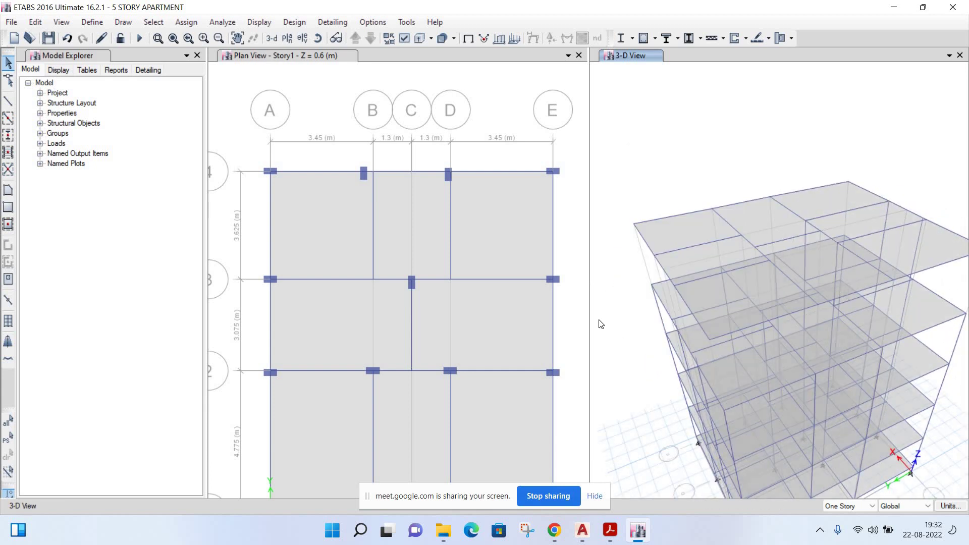
pyautogui.keyDown('shift'); pyautogui.moveTo(602, 326); pyautogui.dragTo(722, 288, button='middle'); pyautogui.keyUp('shift')
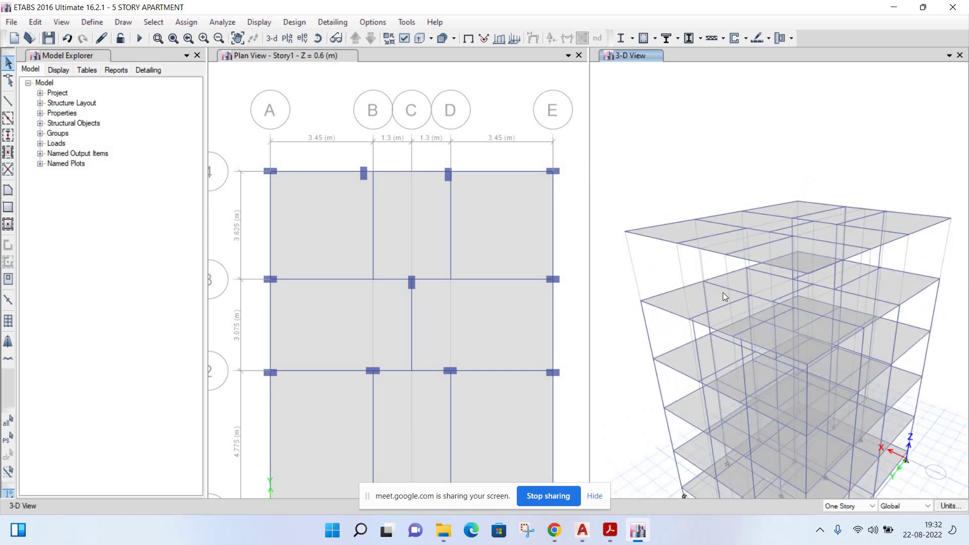
pyautogui.moveTo(704, 277)
pyautogui.keyDown('shift'); pyautogui.mouseDown(button='middle')
pyautogui.moveTo(783, 238)
pyautogui.moveTo(797, 265)
pyautogui.moveTo(787, 289)
pyautogui.moveTo(829, 245)
pyautogui.moveTo(806, 253)
pyautogui.moveTo(904, 270)
pyautogui.moveTo(859, 266)
pyautogui.moveTo(843, 293)
pyautogui.moveTo(797, 288)
pyautogui.moveTo(769, 244)
pyautogui.mouseUp(button='middle'); pyautogui.keyUp('shift')
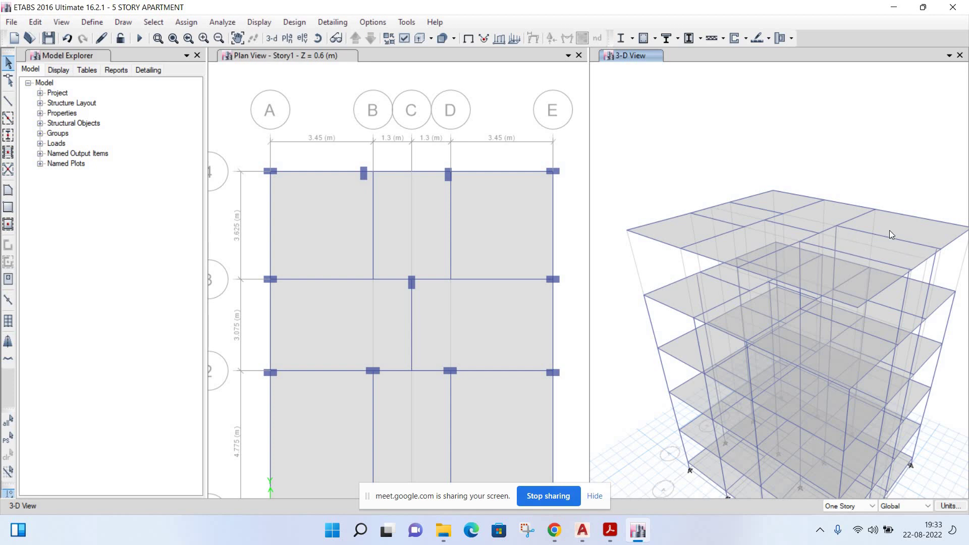
pyautogui.moveTo(909, 232); pyautogui.dragTo(876, 250, button='middle')
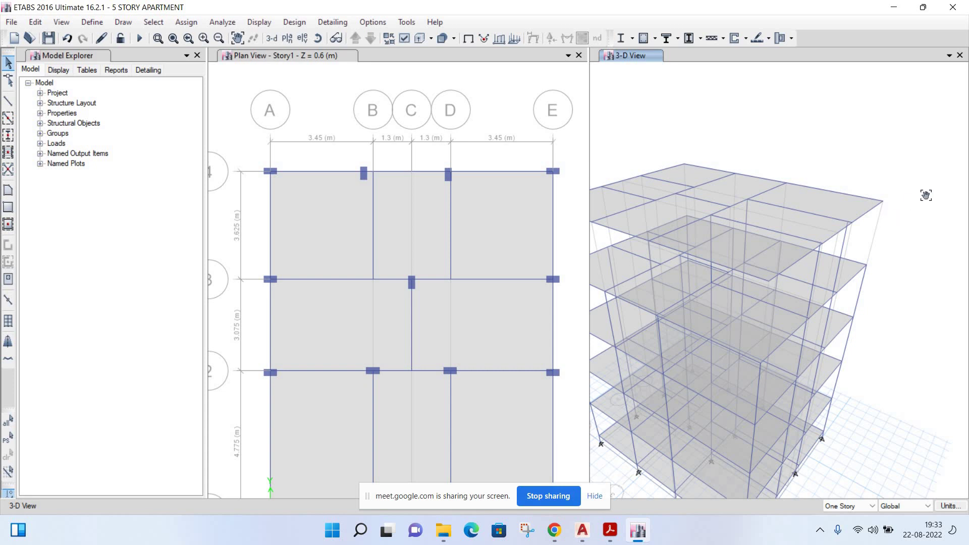
pyautogui.moveTo(884, 220); pyautogui.dragTo(914, 187, button='middle')
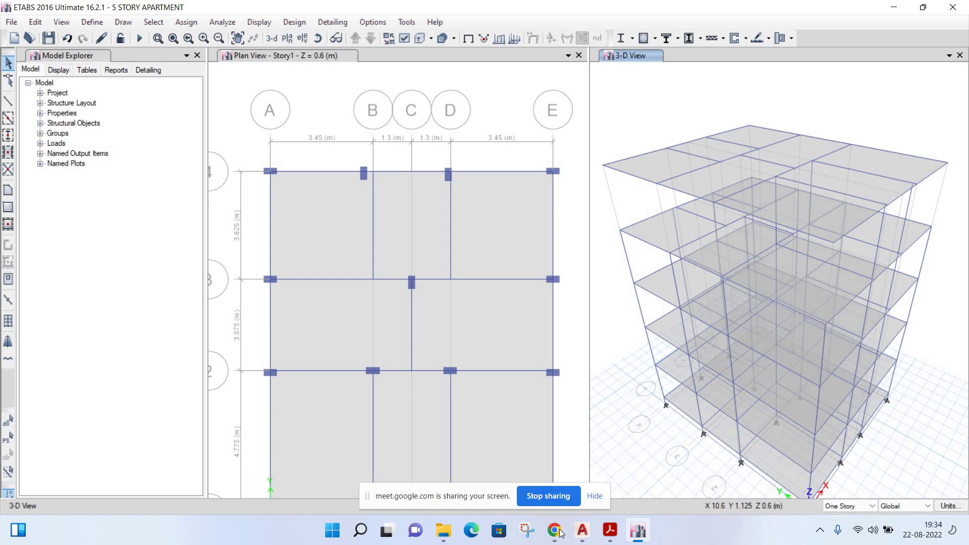
pyautogui.moveTo(554, 530)
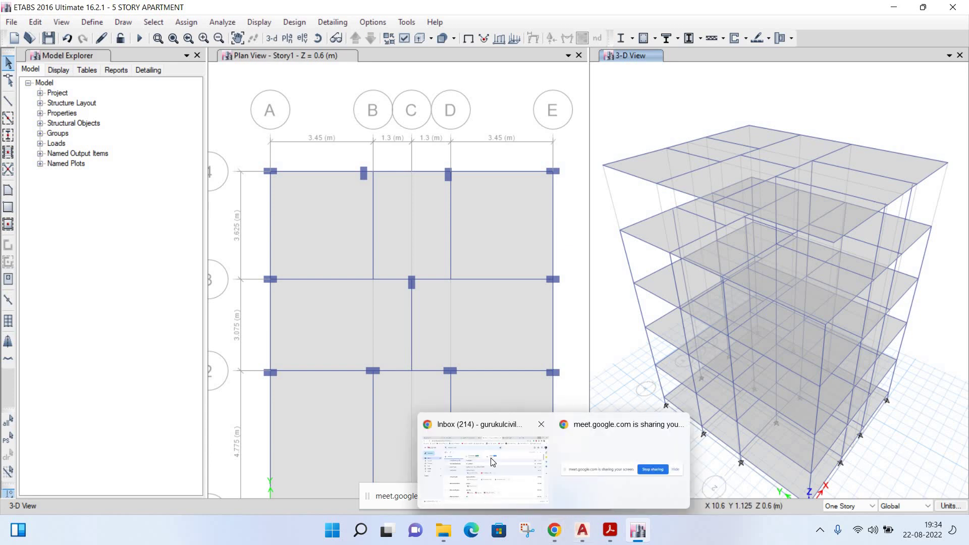
pyautogui.moveTo(483, 458)
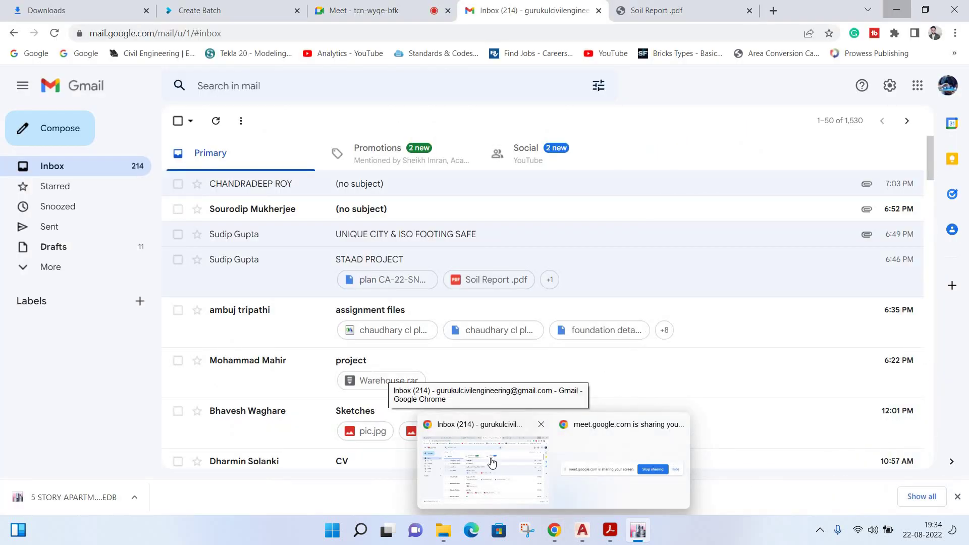
# - Find the sender's 'dynamic of both project' email in Gmail, download 5 STOREY APARTMENT.EDB, and return to ETABS
pyautogui.click(494, 465)
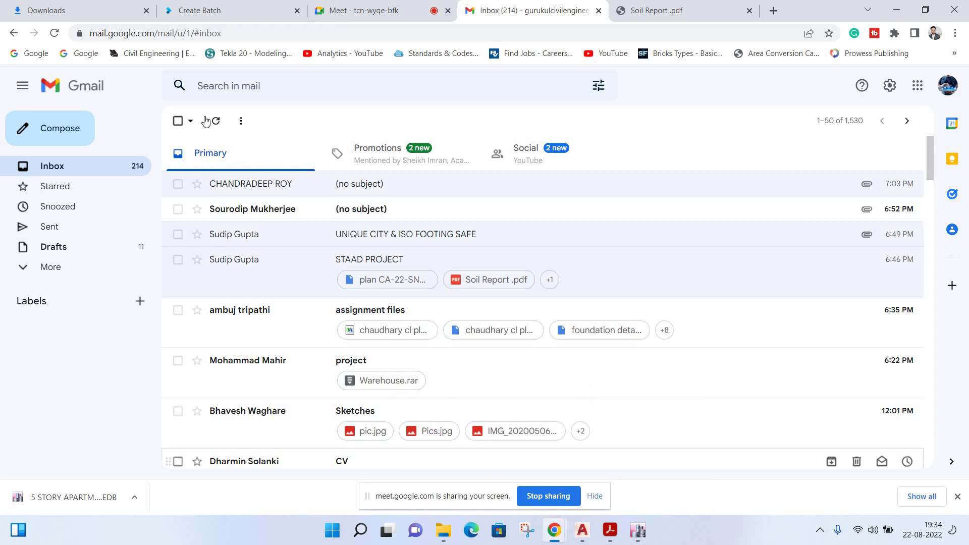
pyautogui.click(266, 91)
pyautogui.write('a')
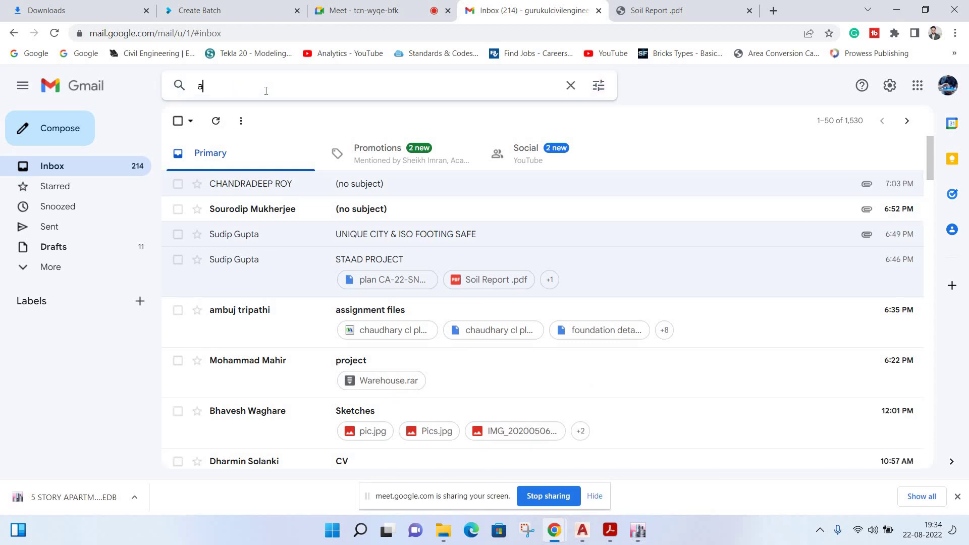
pyautogui.write('shish')
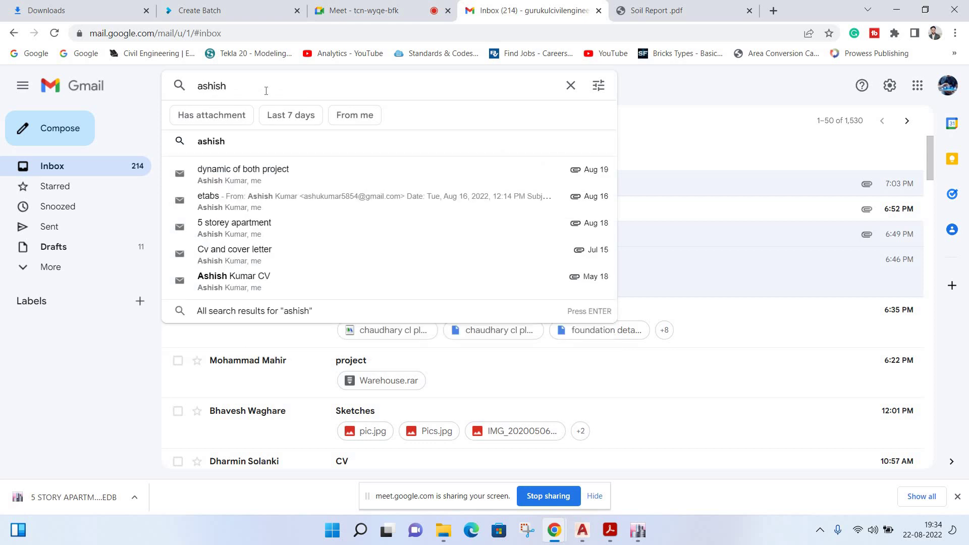
pyautogui.press('Return')
pyautogui.click(290, 184)
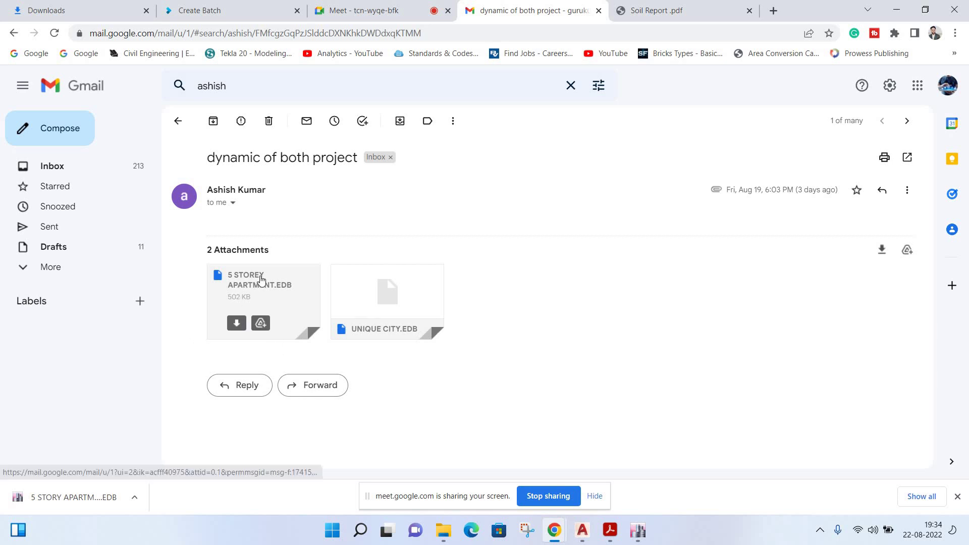
pyautogui.click(260, 292)
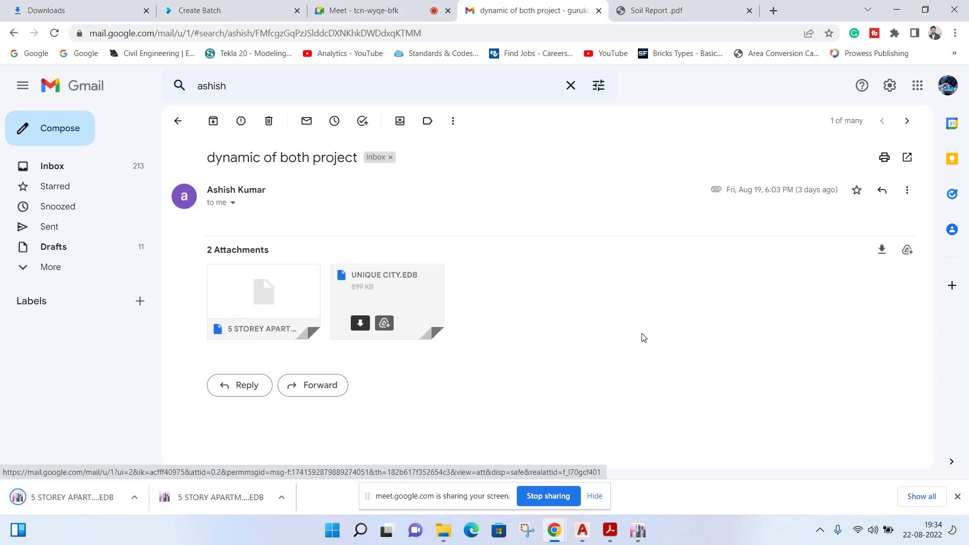
pyautogui.moveTo(638, 530)
pyautogui.click(633, 482)
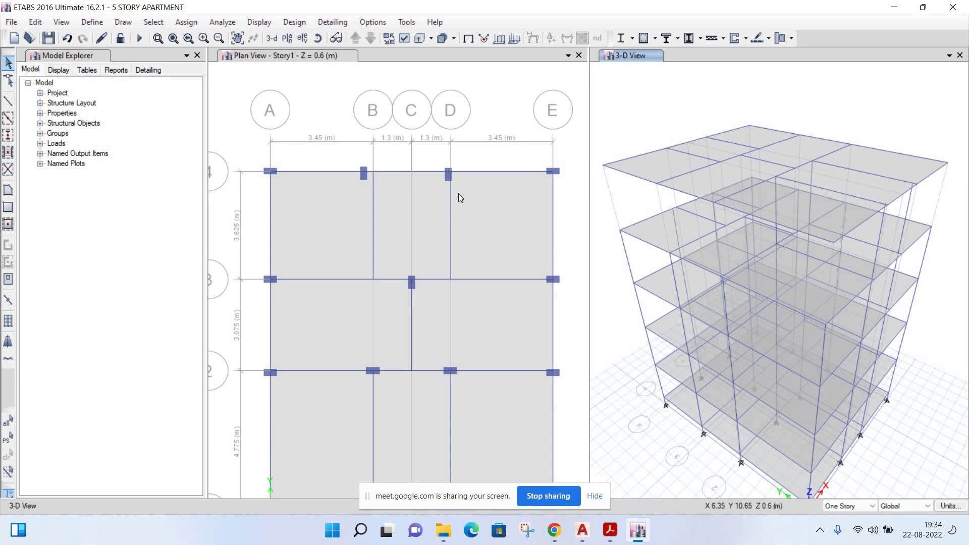
# - Open 5 STOREY APARTMENT (1).EDB without saving changes to the current model
pyautogui.scroll(-3, 450, 167)
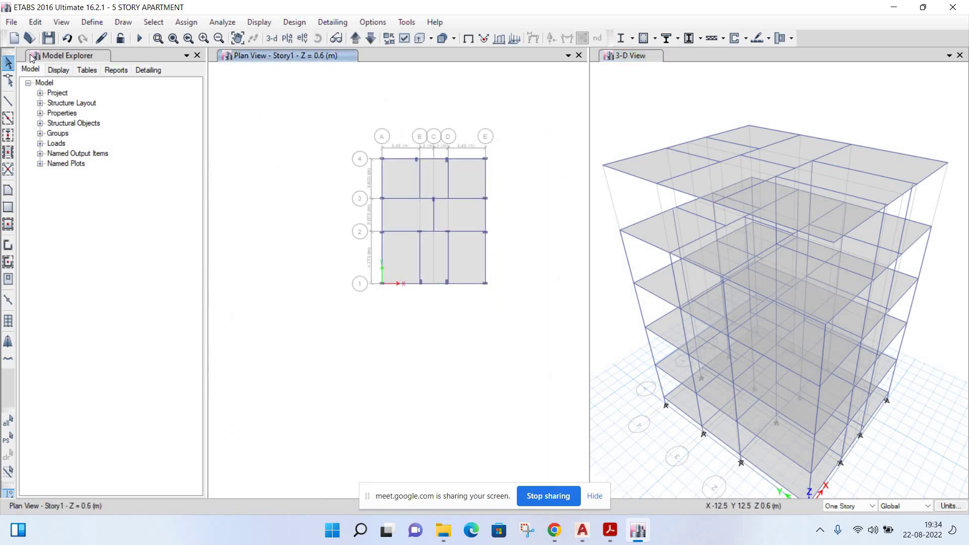
pyautogui.hotkey('alt', 'f')
pyautogui.press('n')
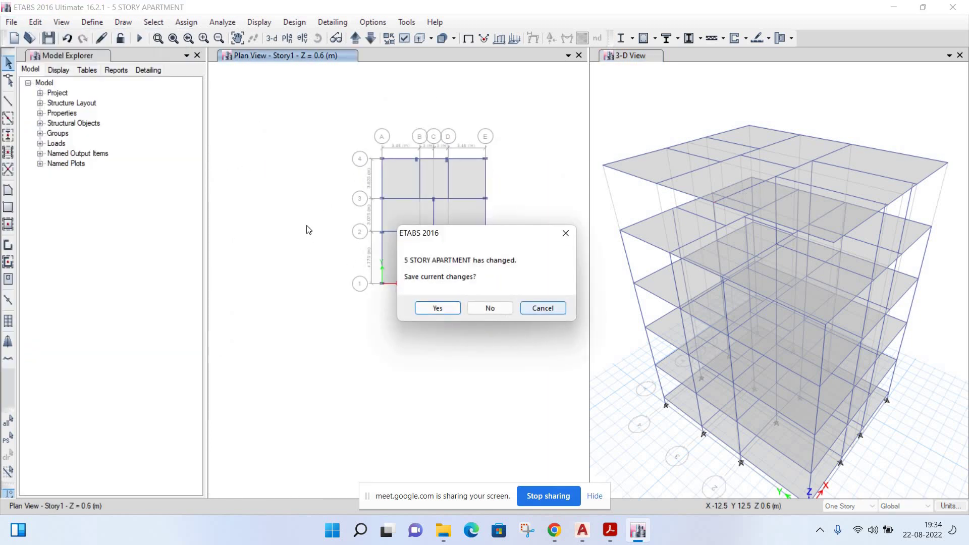
pyautogui.click(502, 309)
pyautogui.click(370, 248)
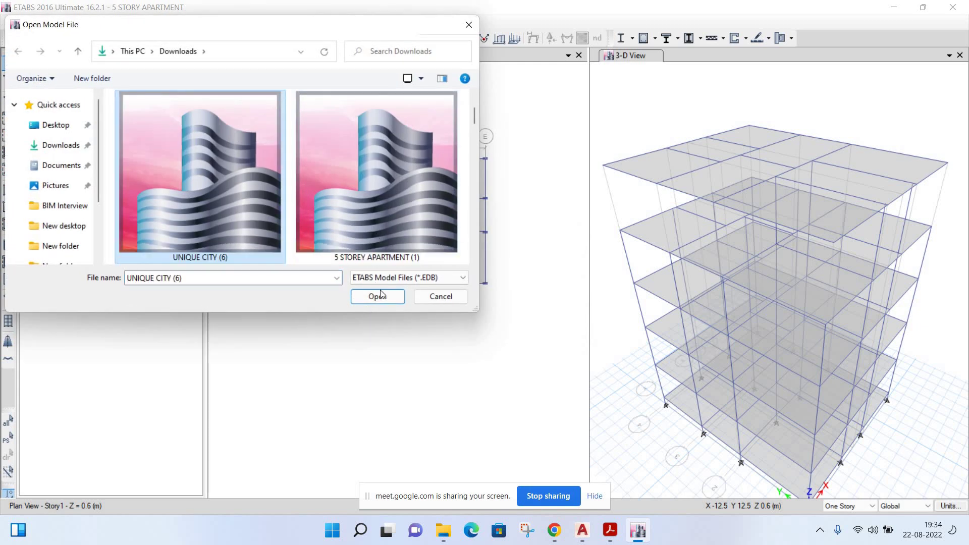
pyautogui.click(377, 297)
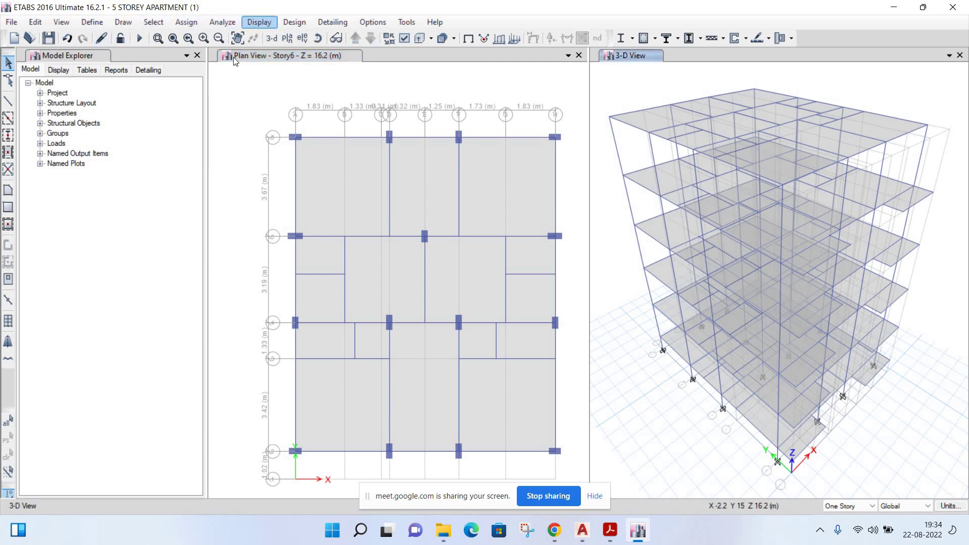
# - Run Check Model with every option enabled and dismiss the warnings list
pyautogui.click(222, 22)
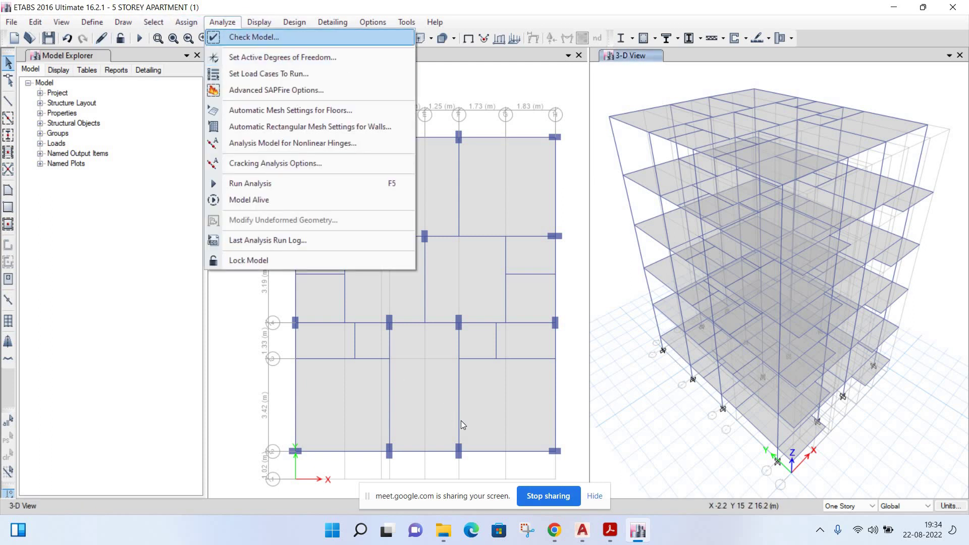
pyautogui.click(258, 35)
pyautogui.click(483, 420)
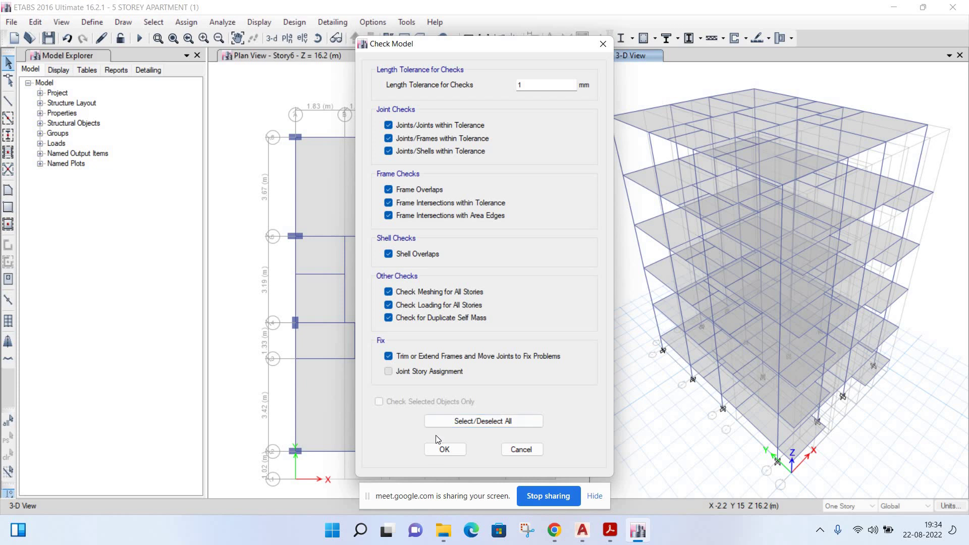
pyautogui.press('Return')
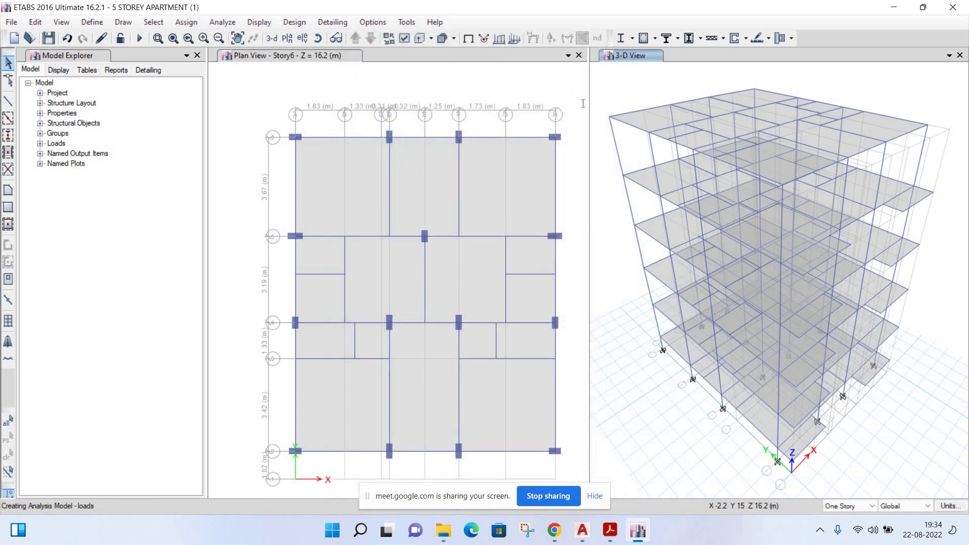
pyautogui.click(605, 88)
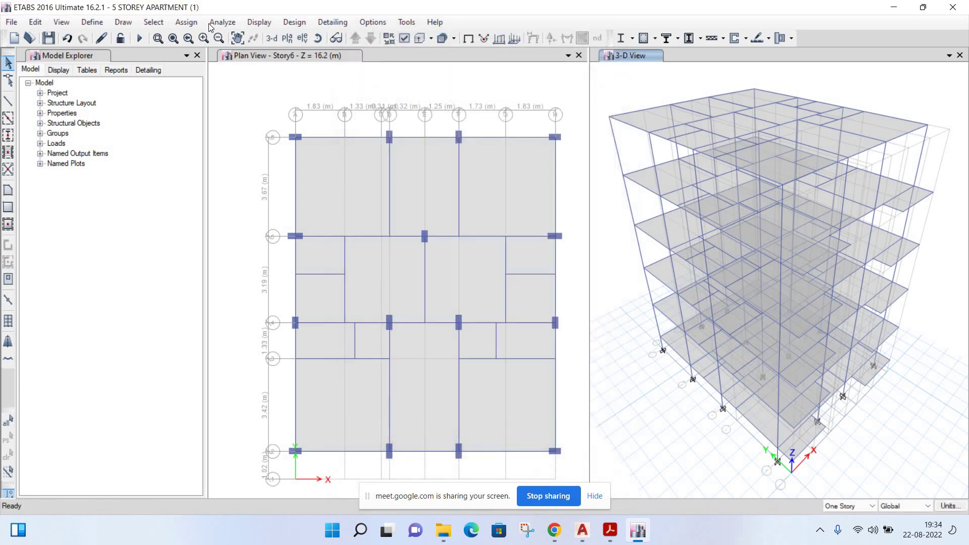
pyautogui.click(210, 24)
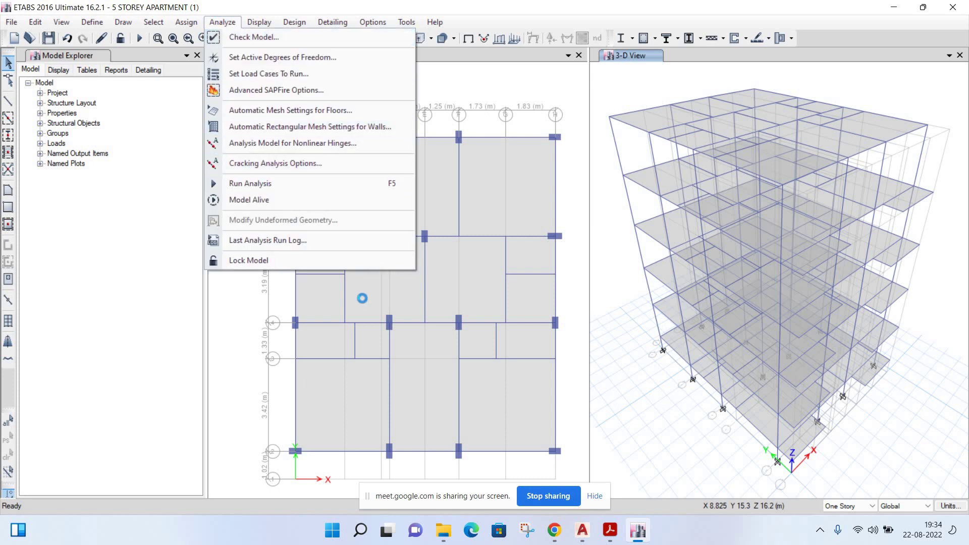
# - Run the analysis with F5 and display the mode shapes for Modes 1 to 3
pyautogui.press('F5')
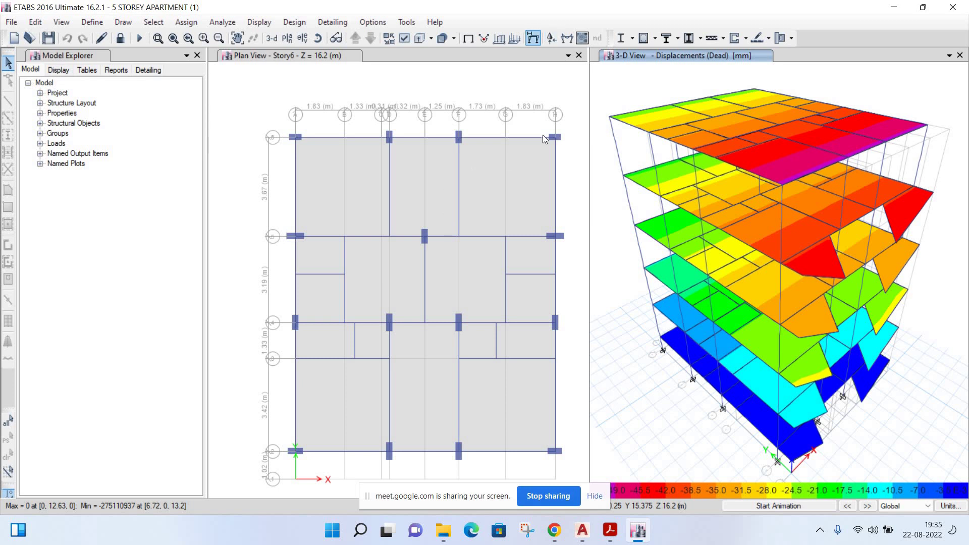
pyautogui.click(533, 38)
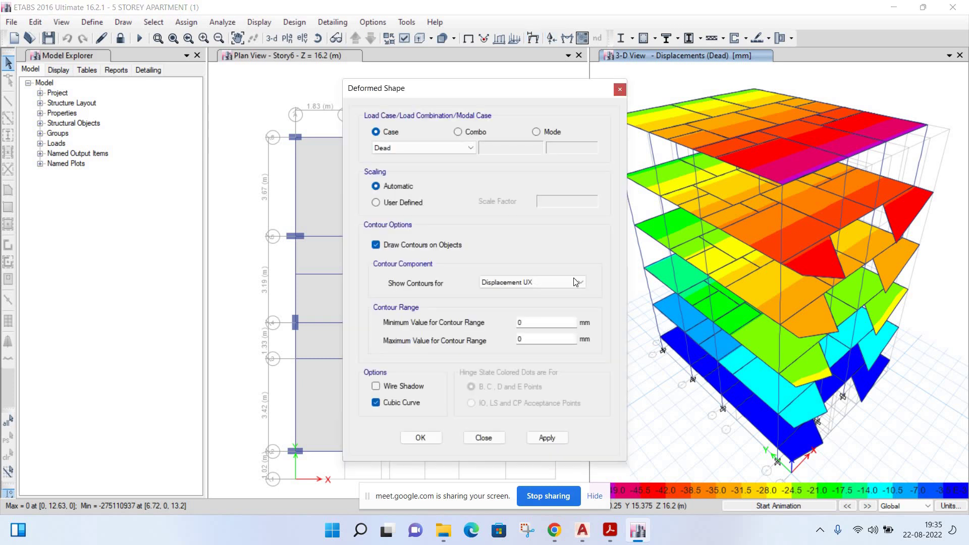
pyautogui.click(547, 437)
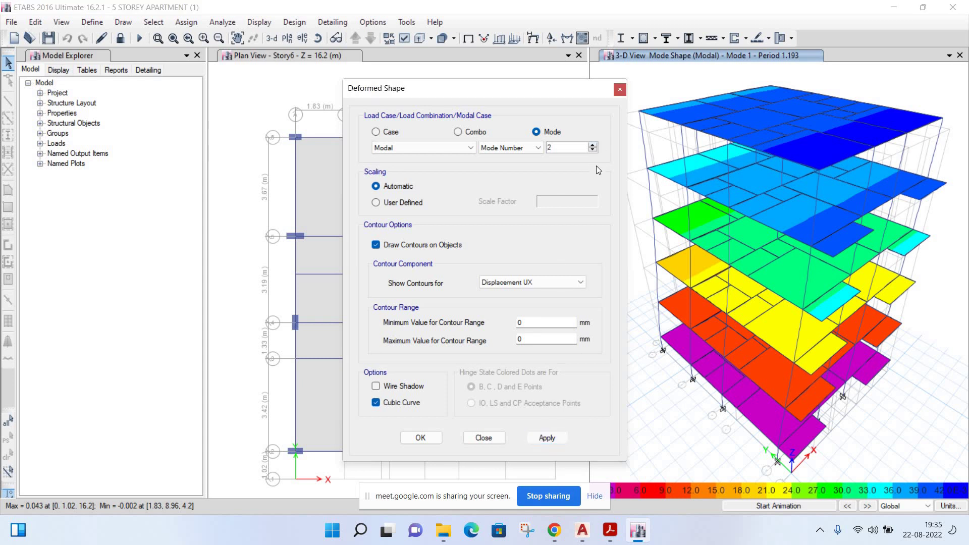
pyautogui.click(593, 145)
pyautogui.press('Up')
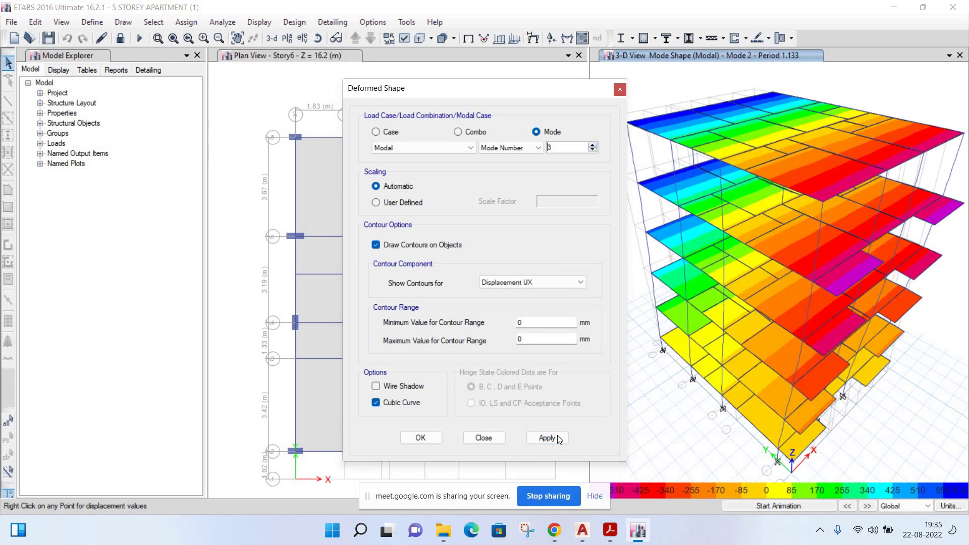
pyautogui.press('Return')
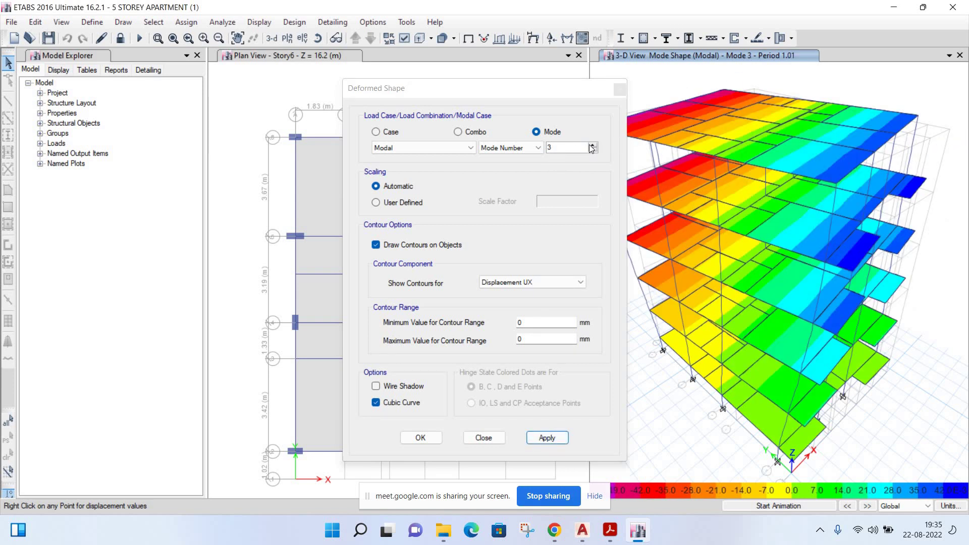
# - Step through the later mode shapes, finishing on Mode 9 (period 0.186)
pyautogui.click(591, 144)
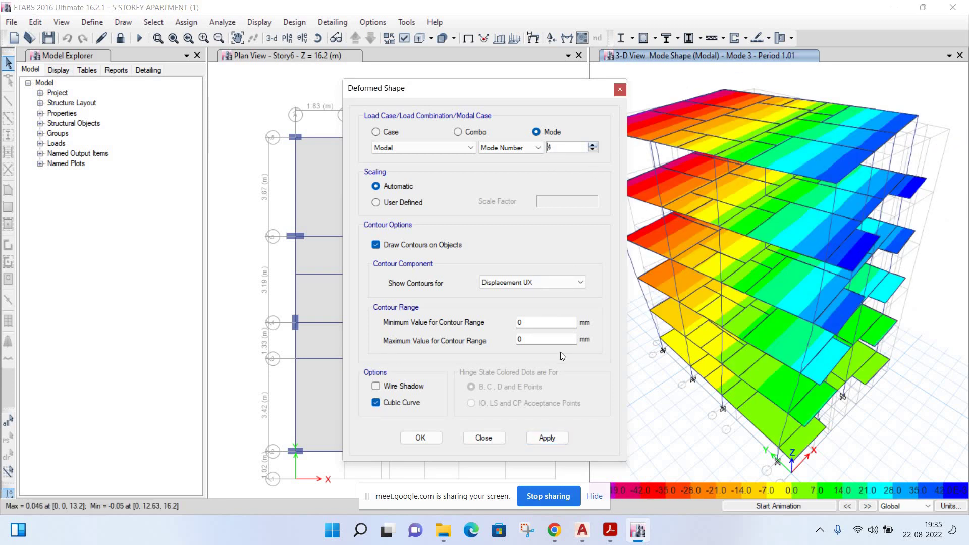
pyautogui.click(549, 435)
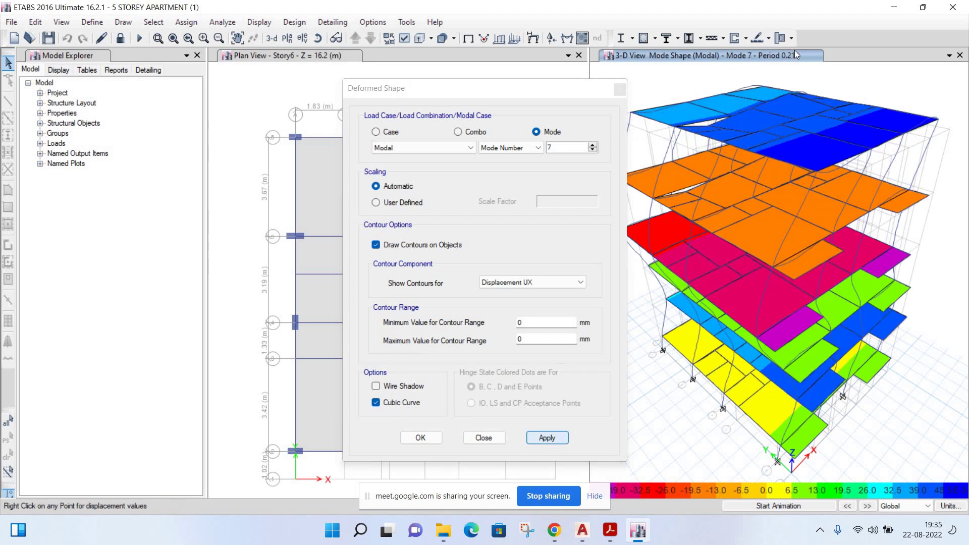
pyautogui.click(593, 145)
pyautogui.click(547, 438)
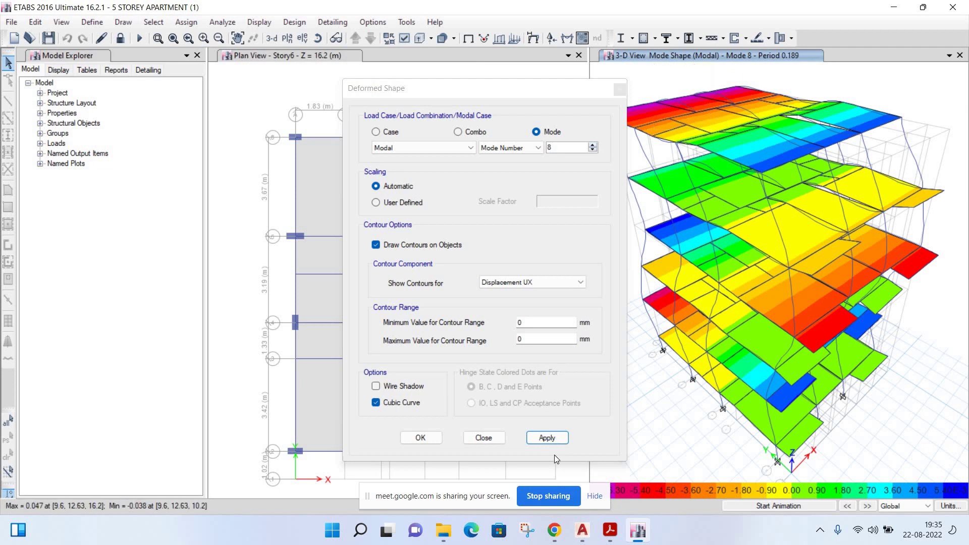
pyautogui.click(425, 439)
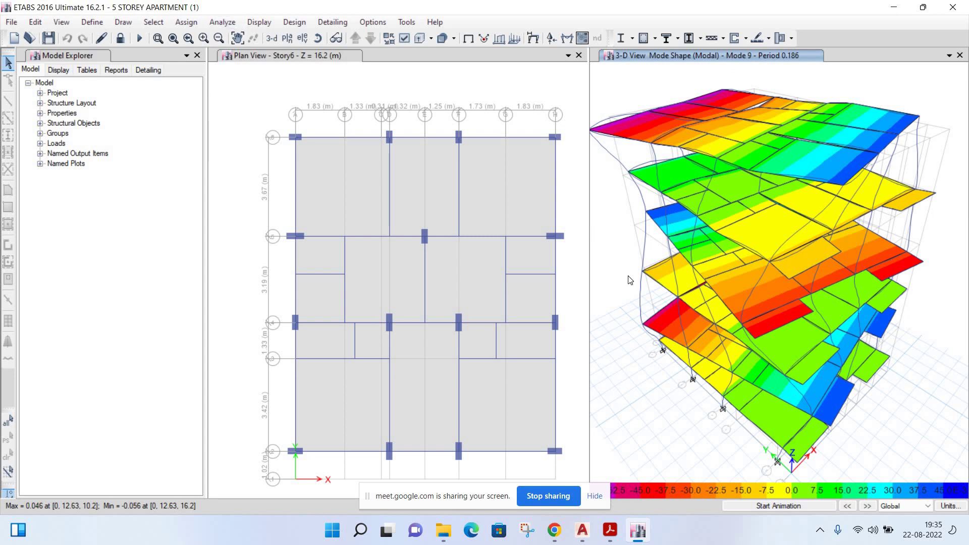
# - Start the Concrete Frame Design check to IS 456:2000
pyautogui.click(258, 22)
pyautogui.click(223, 24)
pyautogui.click(223, 22)
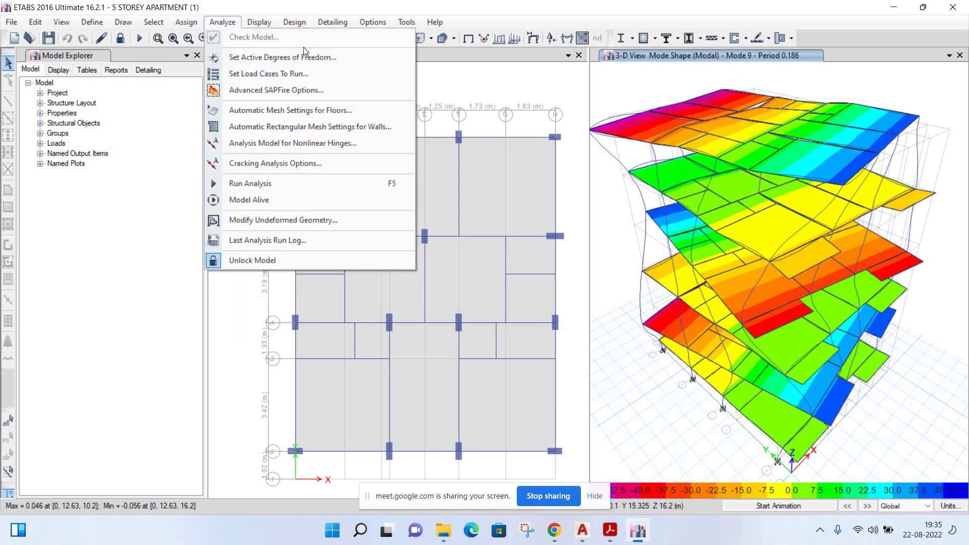
pyautogui.moveTo(341, 53)
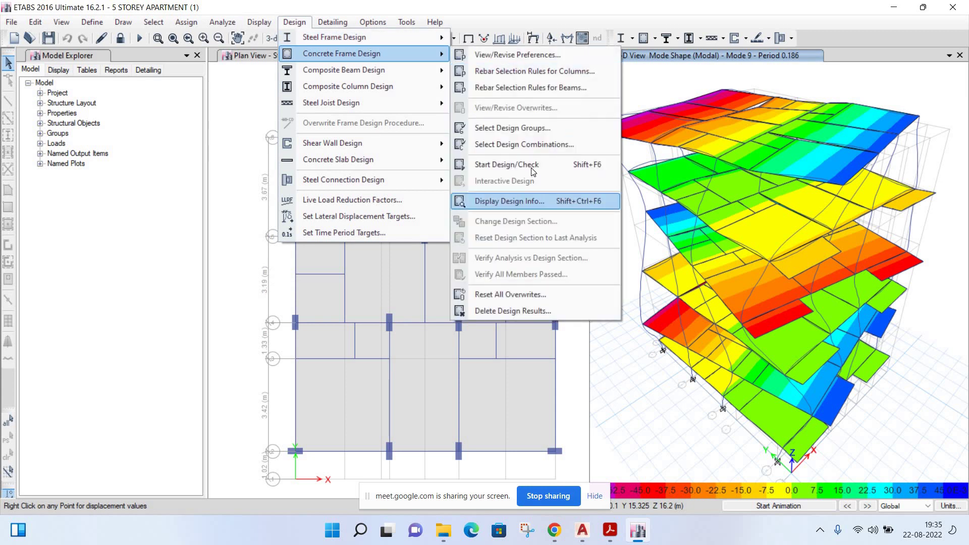
pyautogui.click(531, 167)
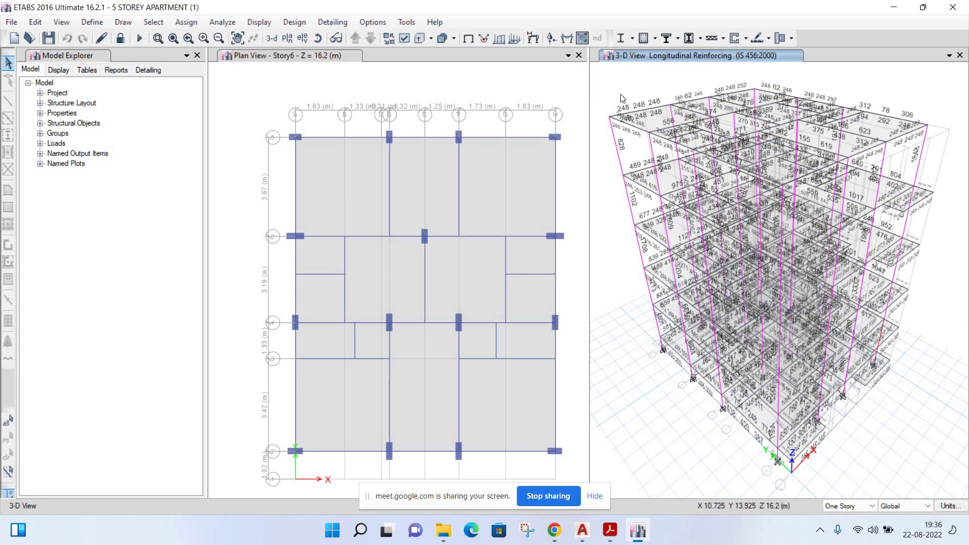
# - Zoom around the 3-D view to inspect longitudinal reinforcing labels on beams and columns
pyautogui.scroll(5, 639, 132)
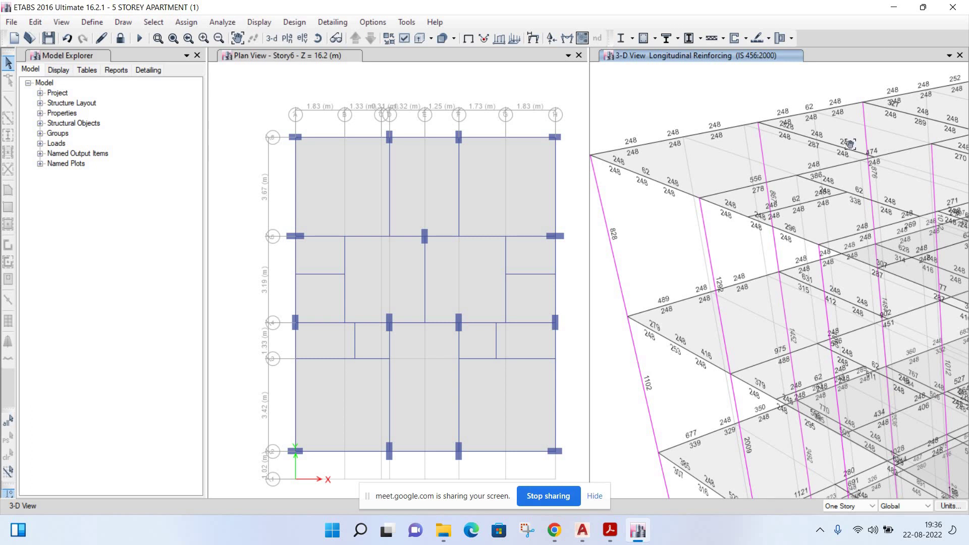
pyautogui.scroll(-5, 840, 142)
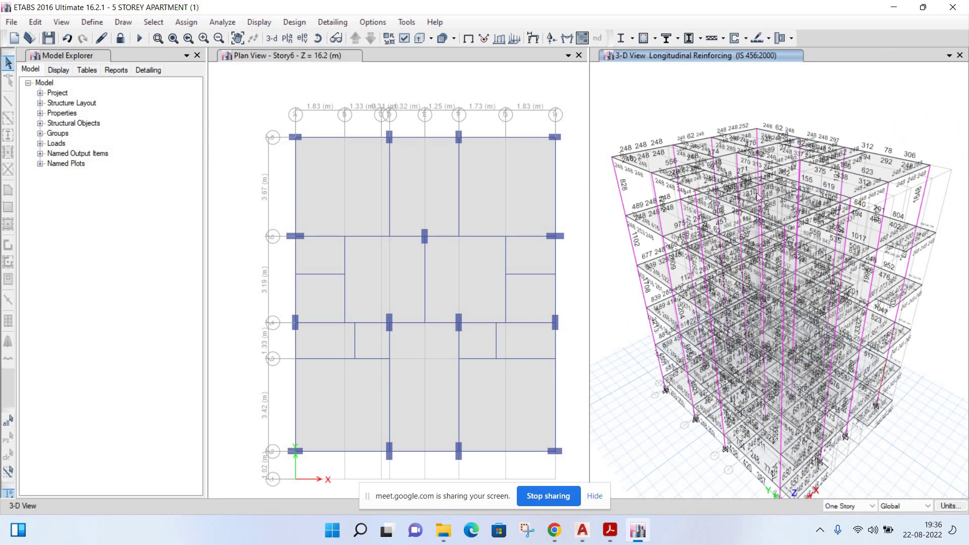
pyautogui.scroll(3, 774, 336)
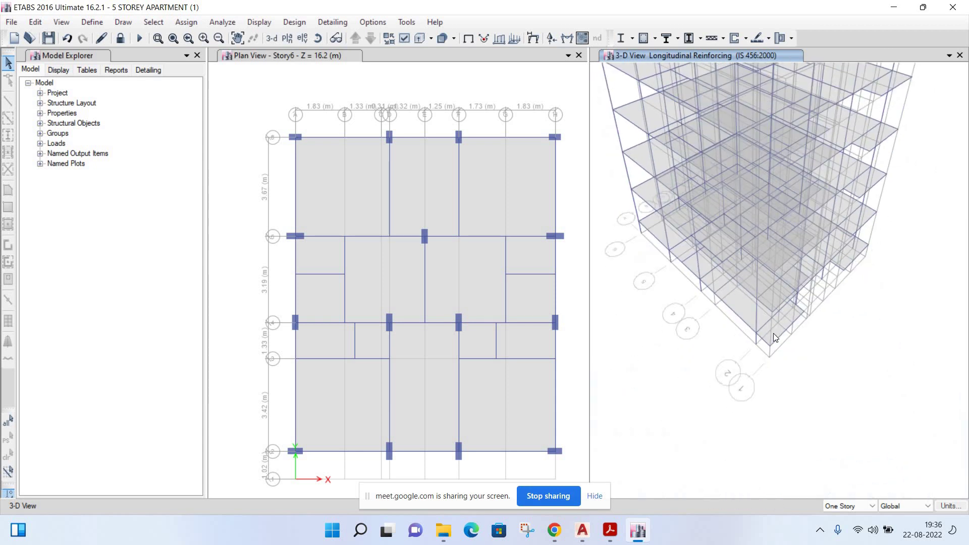
pyautogui.scroll(3, 774, 337)
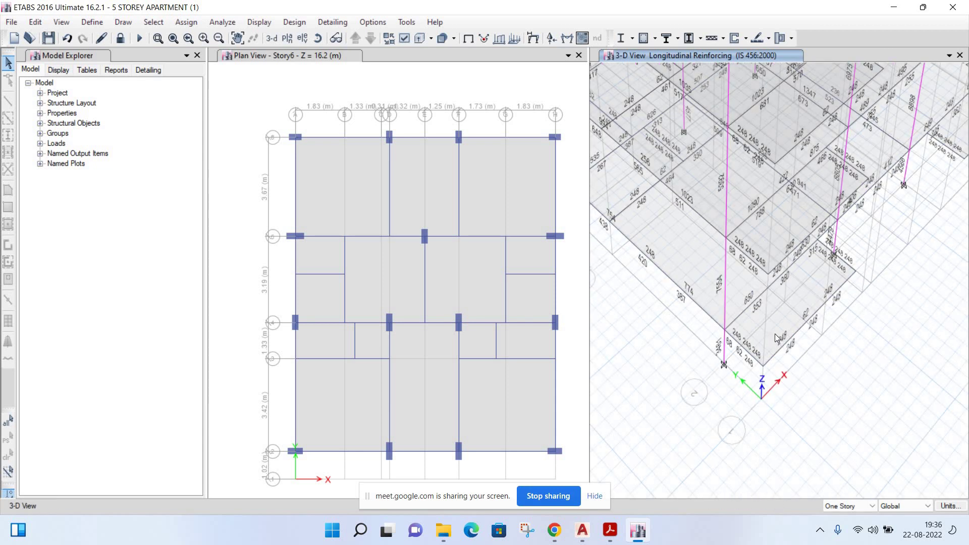
pyautogui.scroll(-3, 770, 220)
pyautogui.scroll(-2, 769, 220)
pyautogui.scroll(-2, 769, 220)
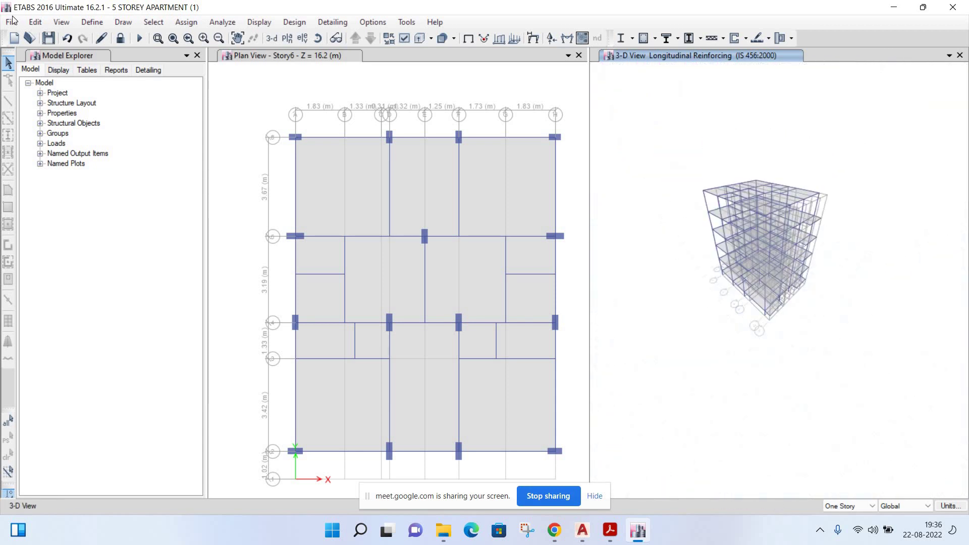
pyautogui.click(12, 23)
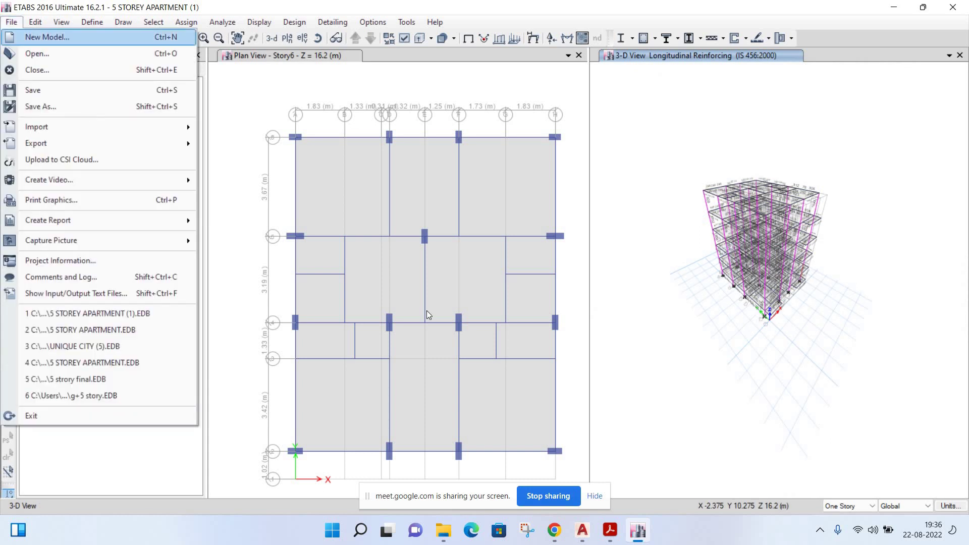
# - Open UNIQUE CITY (6).EDB without saving, then show all objects in the 3-D view
pyautogui.press('Return')
pyautogui.click(493, 306)
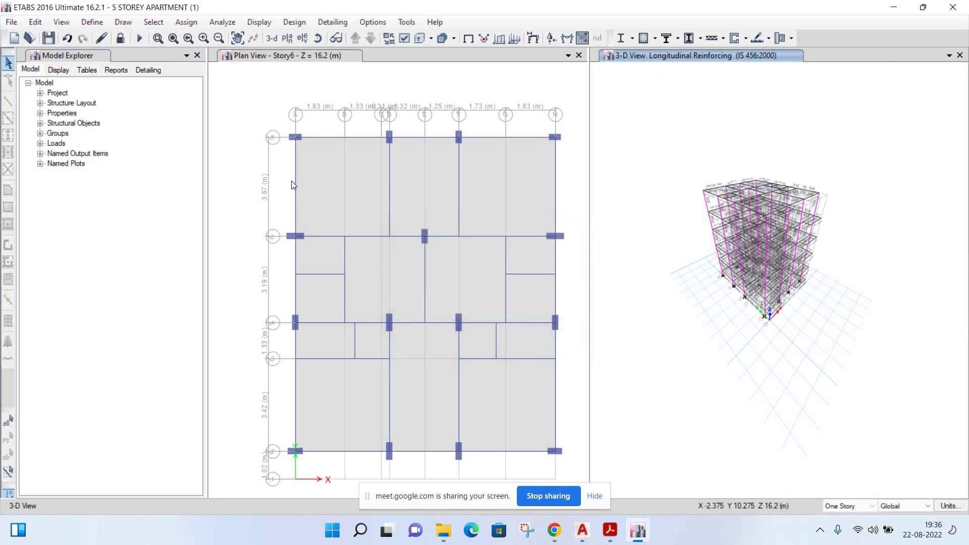
pyautogui.click(228, 185)
pyautogui.scroll(-1, 377, 213)
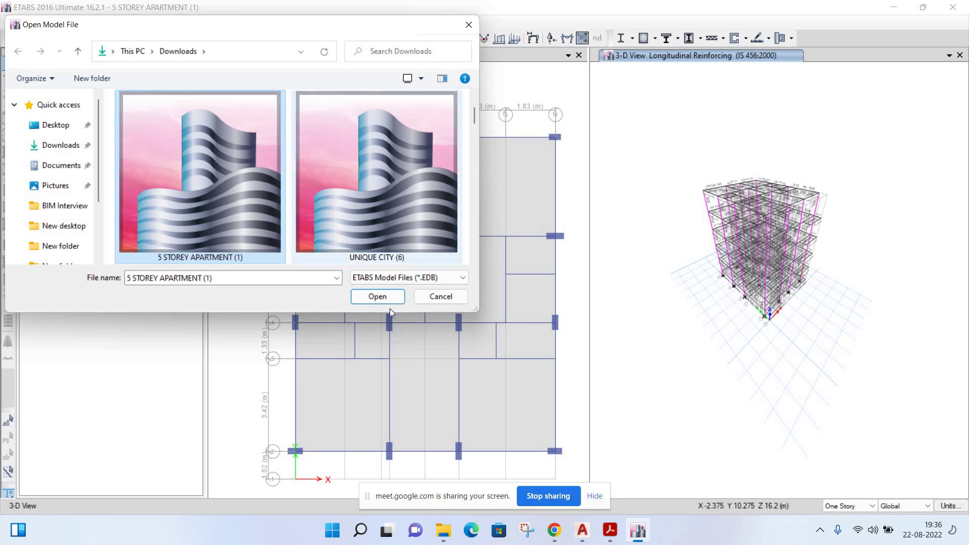
pyautogui.press('Right')
pyautogui.click(385, 295)
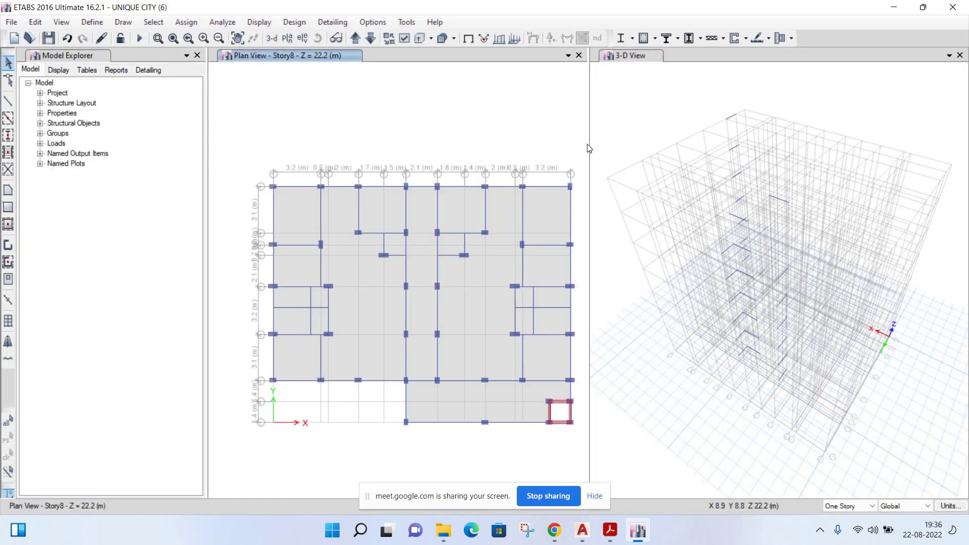
pyautogui.rightClick(635, 111)
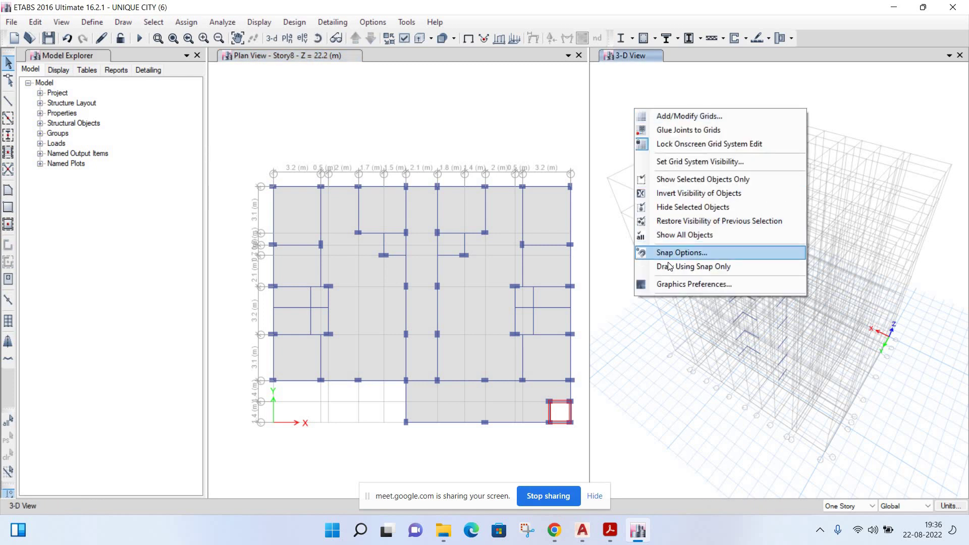
pyautogui.click(677, 236)
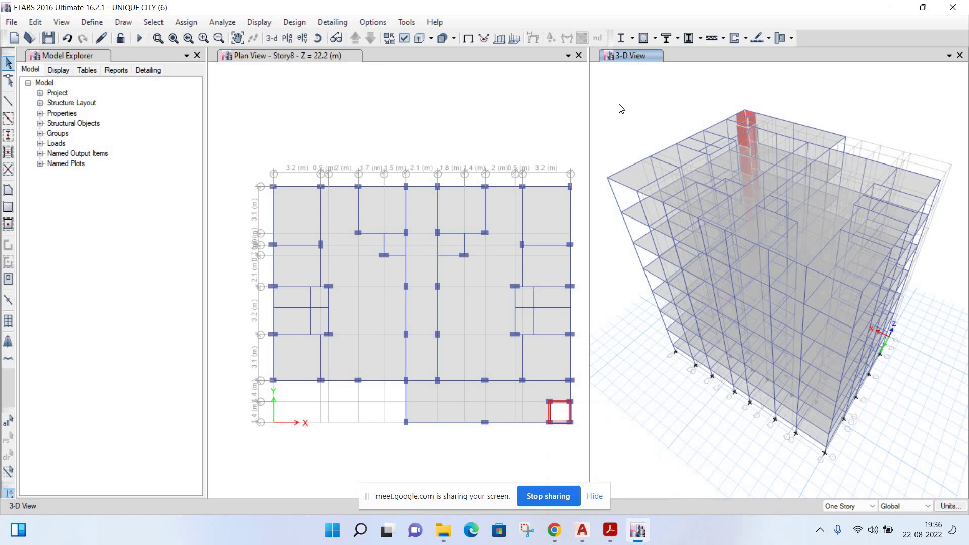
# - Analyse UNIQUE CITY, check a joint's displacement, and display modal shapes for Modes 1 and 2
pyautogui.click(227, 23)
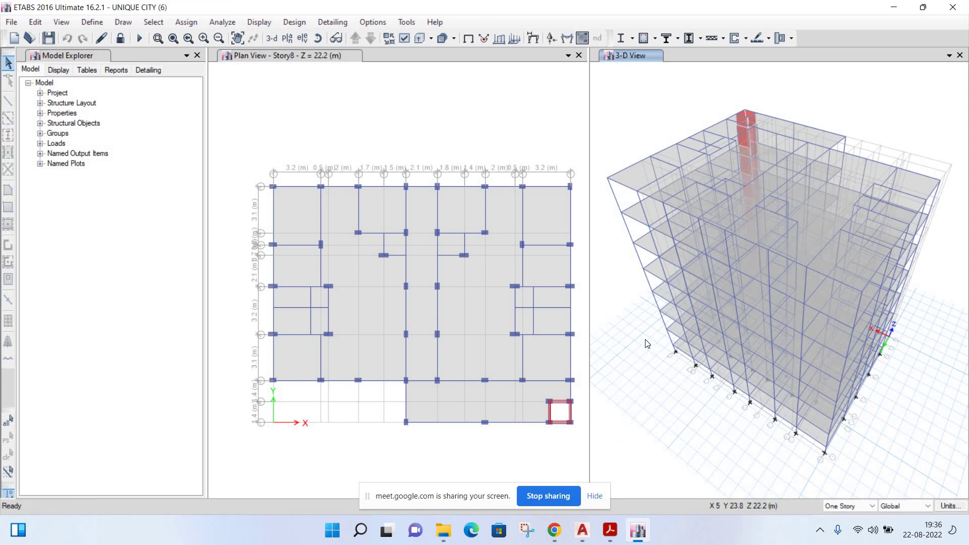
pyautogui.rightClick(899, 301)
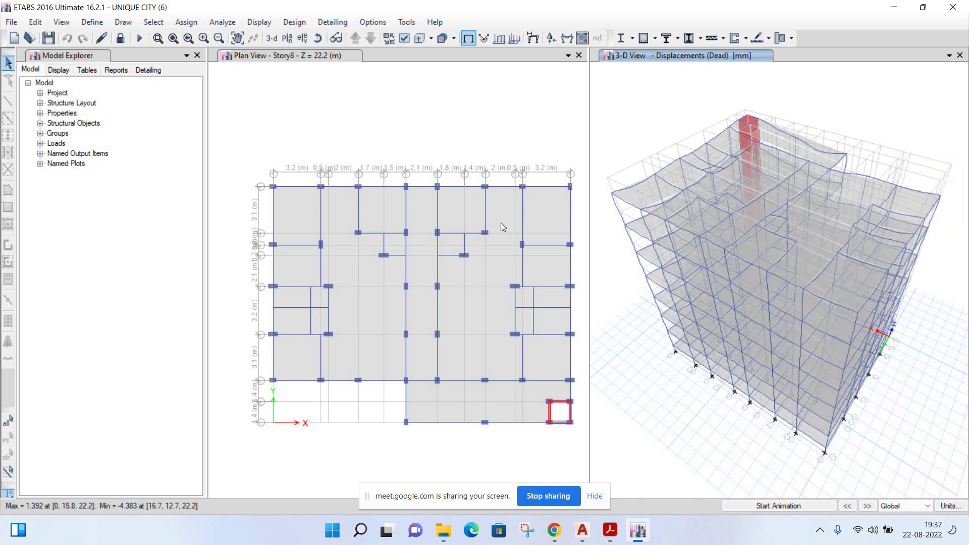
pyautogui.click(533, 39)
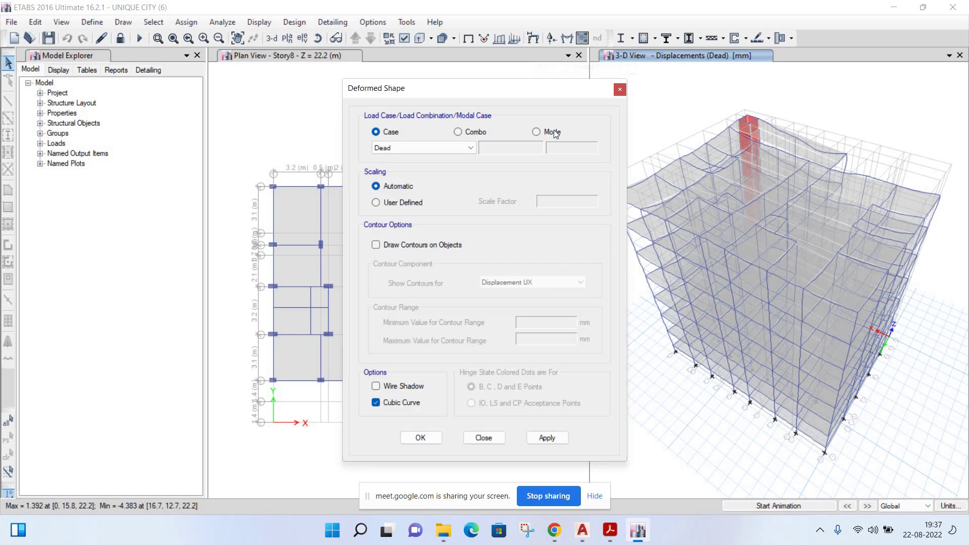
pyautogui.click(550, 438)
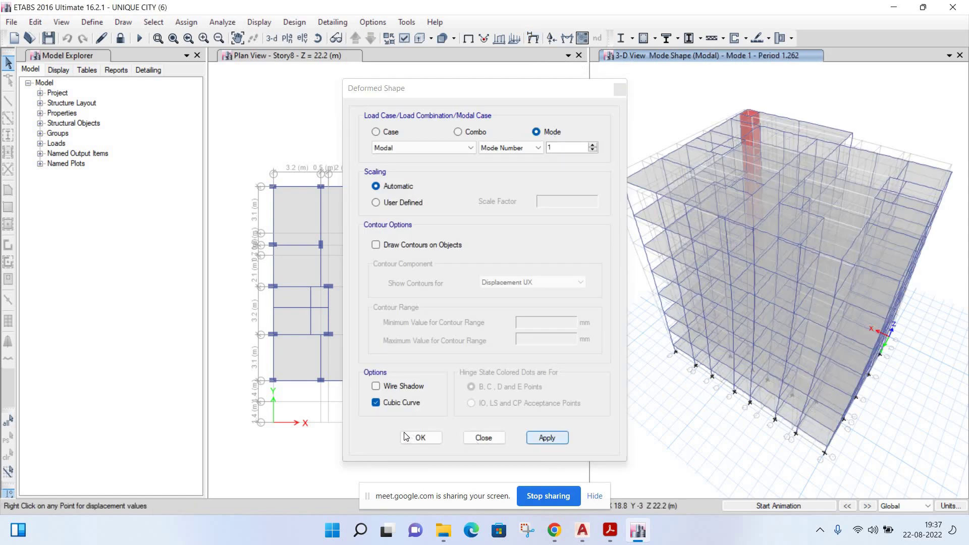
pyautogui.click(579, 148)
pyautogui.click(594, 148)
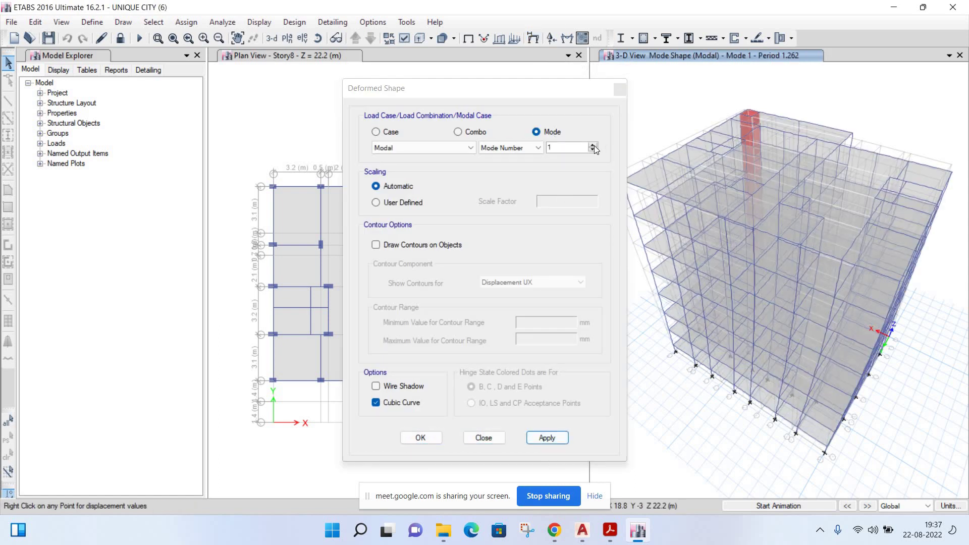
pyautogui.click(545, 439)
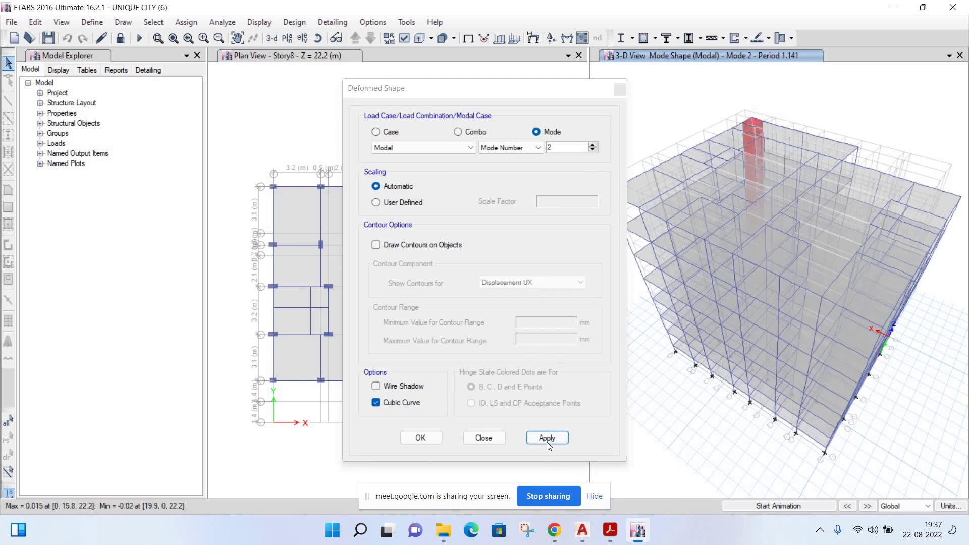
# - Step through Mode 3 to Mode 4 (period 0.407) and close the deformed shape settings
pyautogui.click(594, 144)
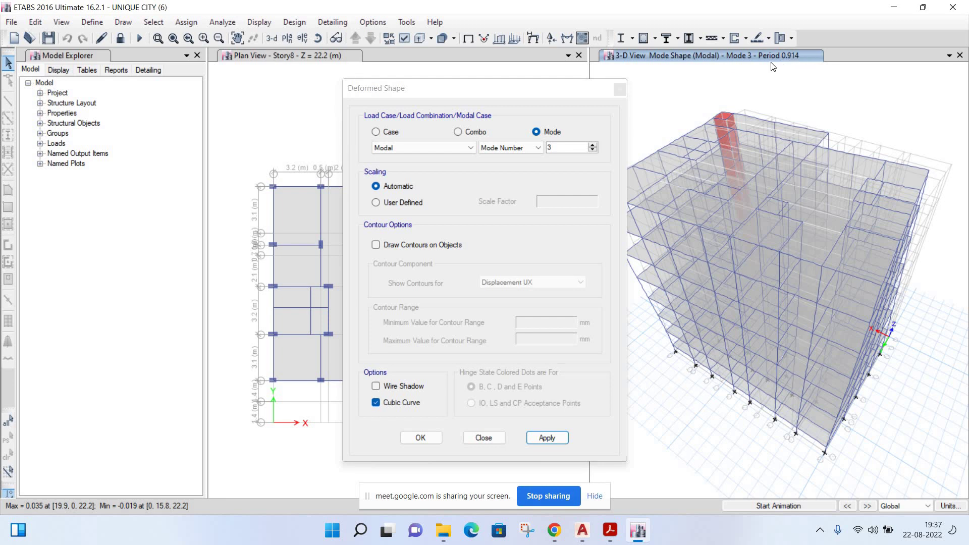
pyautogui.click(593, 146)
pyautogui.click(545, 438)
pyautogui.click(547, 437)
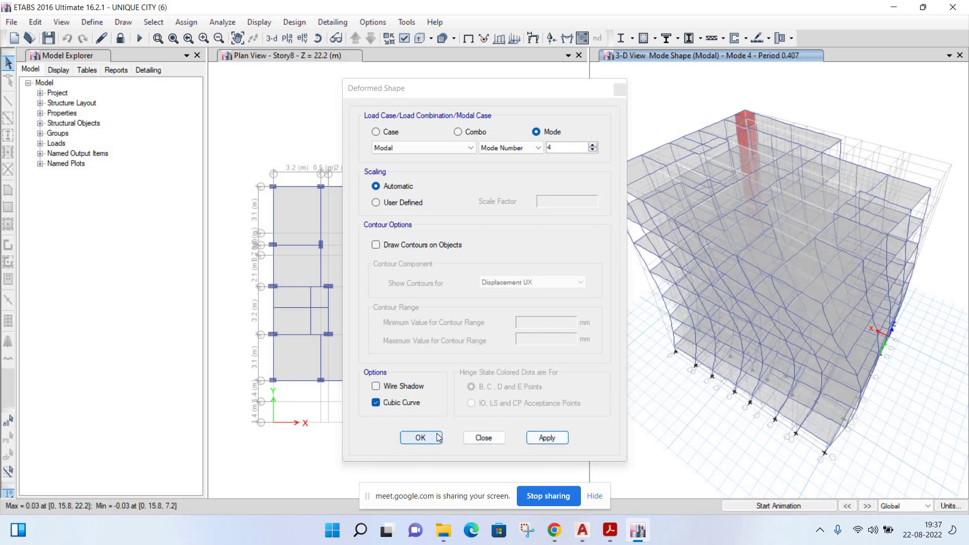
pyautogui.press('Return')
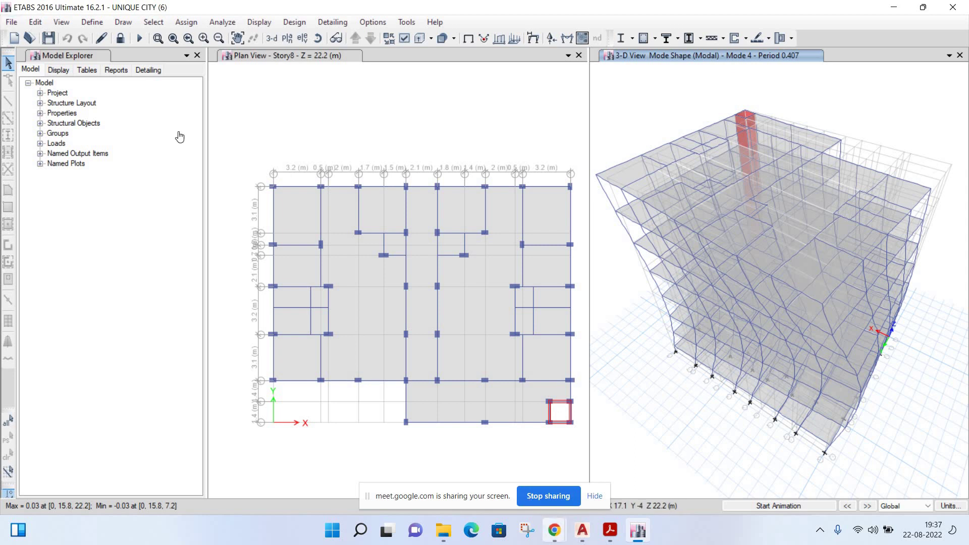
# - Open the (no subject) Gmail message with the G+4 model attachment, then switch back to ETABS
pyautogui.click(483, 469)
pyautogui.click(175, 119)
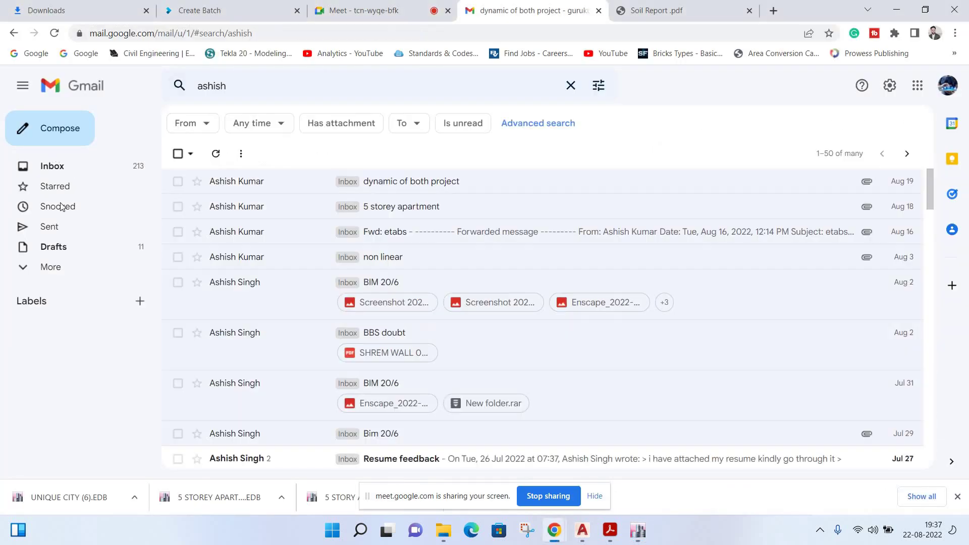
pyautogui.hotkey('alt', 'Left')
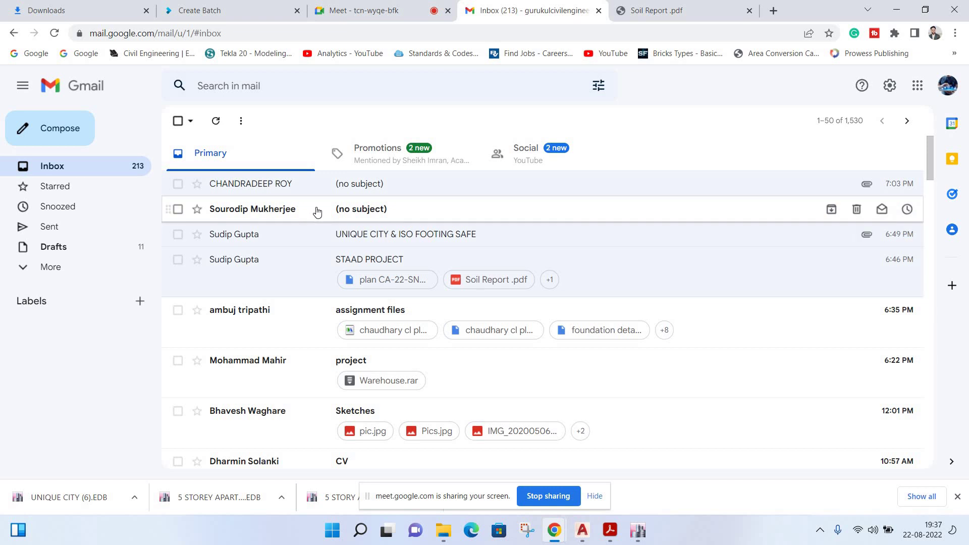
pyautogui.press('Return')
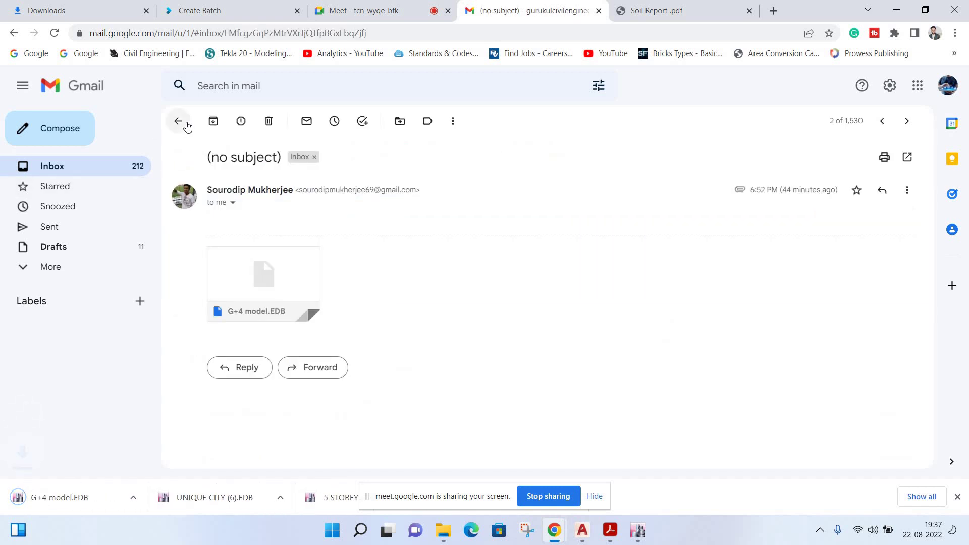
pyautogui.click(178, 121)
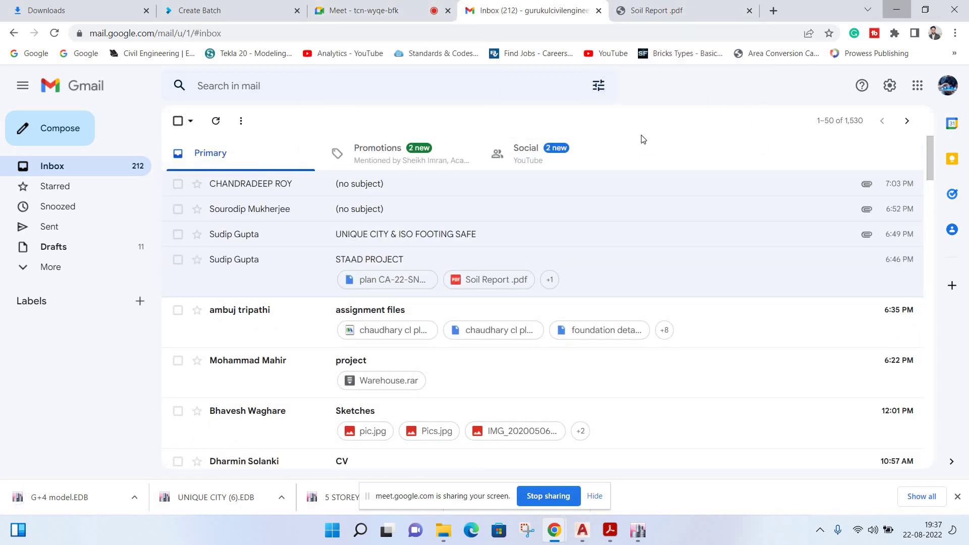
pyautogui.hotkey('alt', 'Tab')
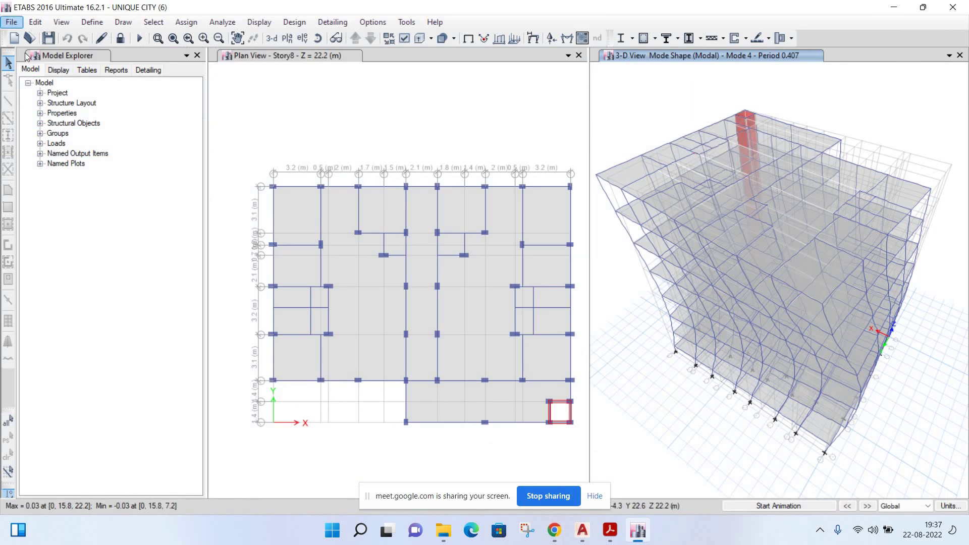
# - Open the G+4 model file from the Downloads folder
pyautogui.hotkey('alt', 'f')
pyautogui.press('Down')
pyautogui.press('Return')
pyautogui.click(203, 162)
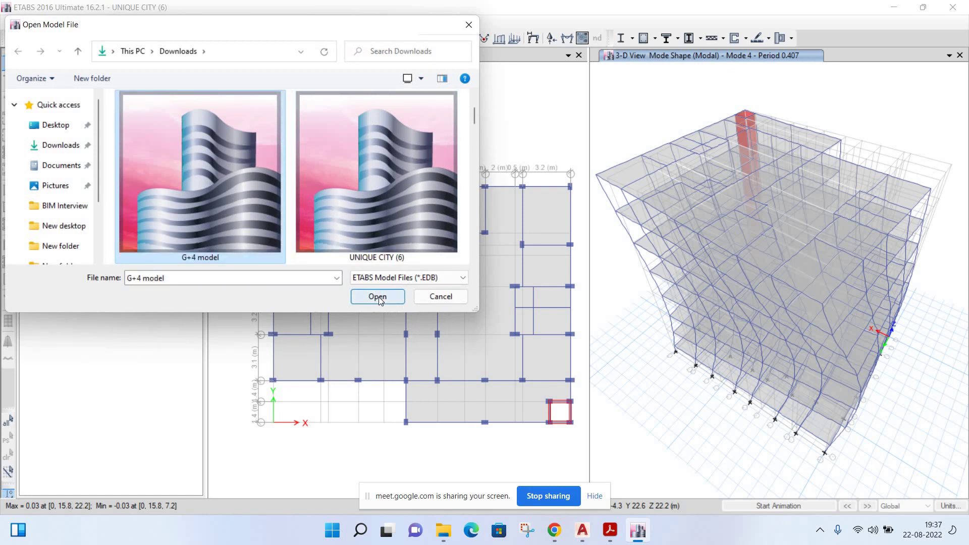
pyautogui.click(378, 297)
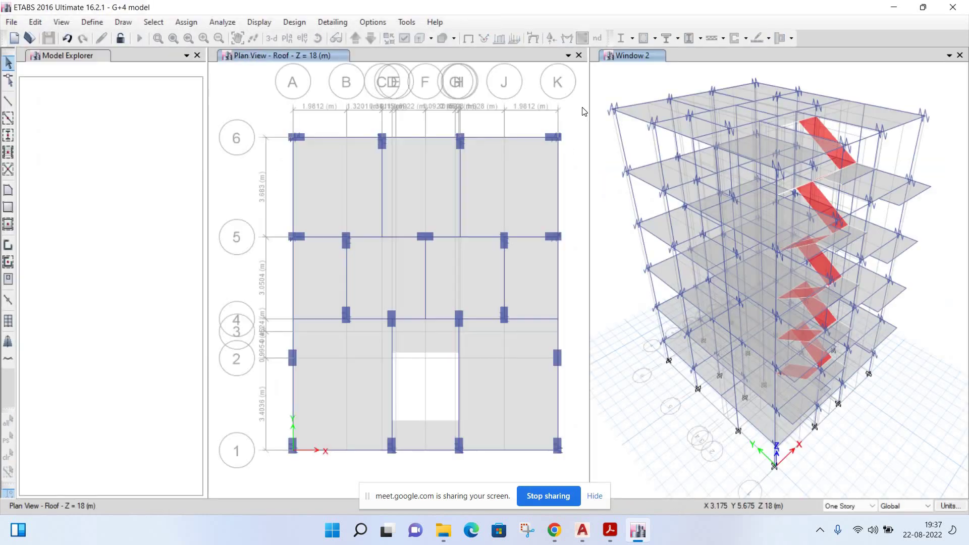
# - View the Beam Information for roof beam B19 (ConcBm section) at Z = 18 m, then close it
pyautogui.scroll(5, 659, 210)
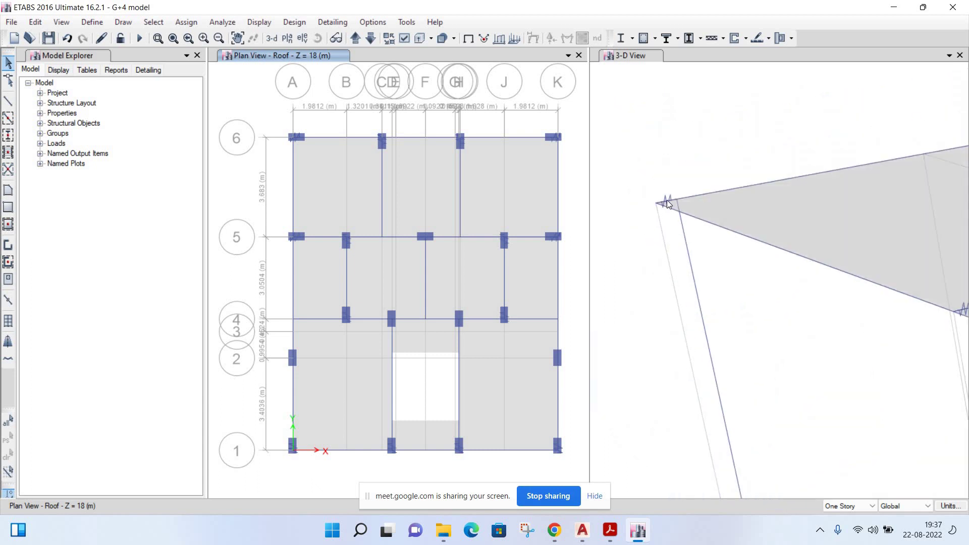
pyautogui.scroll(-2, 818, 169)
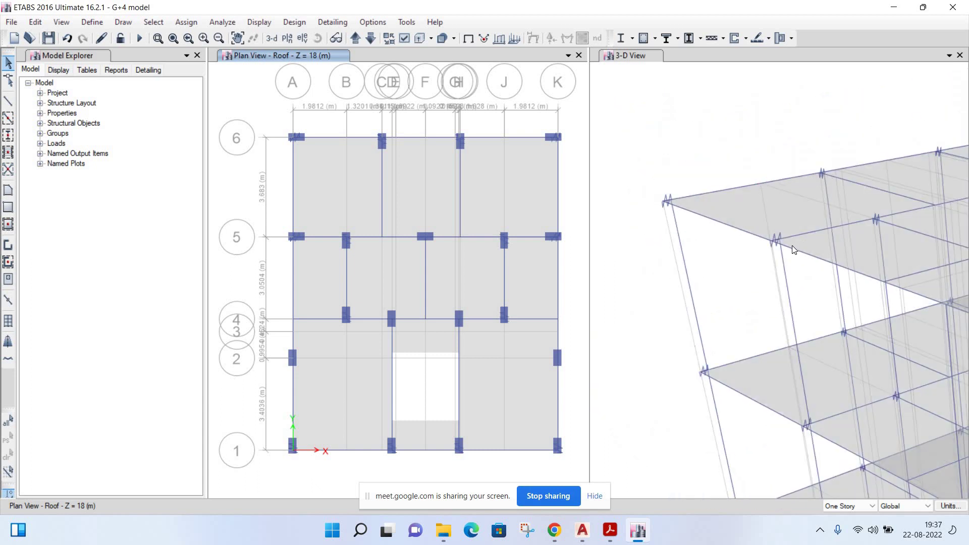
pyautogui.moveTo(704, 218); pyautogui.dragTo(779, 196, button='middle')
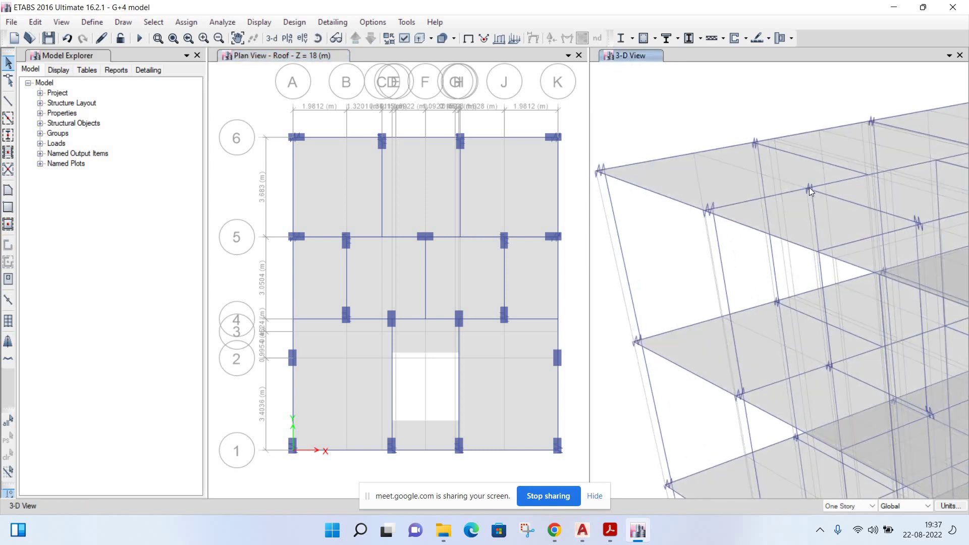
pyautogui.scroll(3, 792, 202)
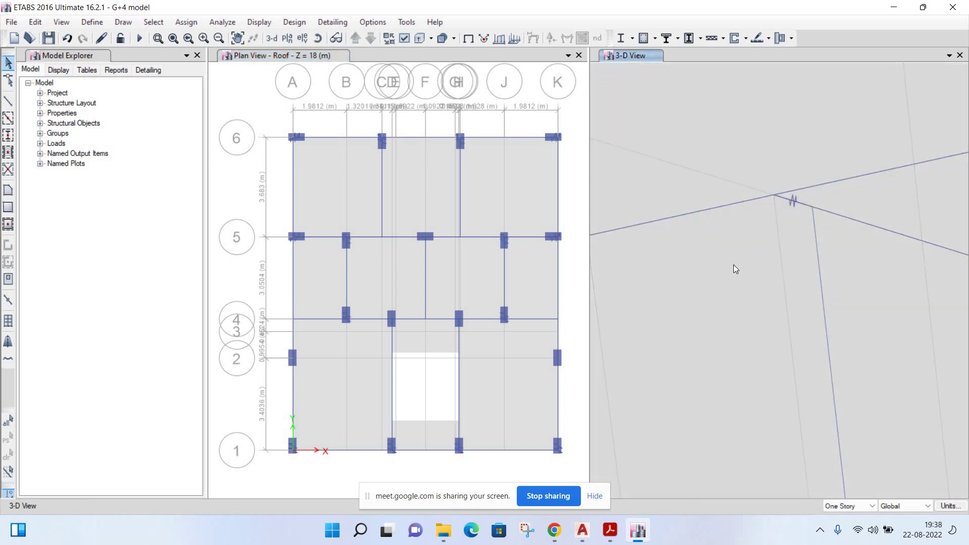
pyautogui.rightClick(699, 211)
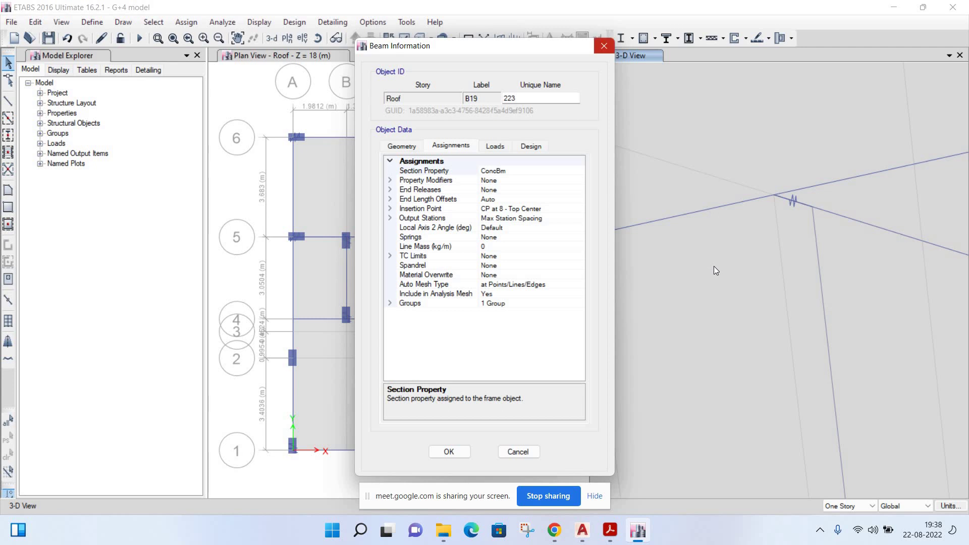
pyautogui.press('Escape')
pyautogui.scroll(-3, 764, 289)
pyautogui.scroll(-5, 764, 290)
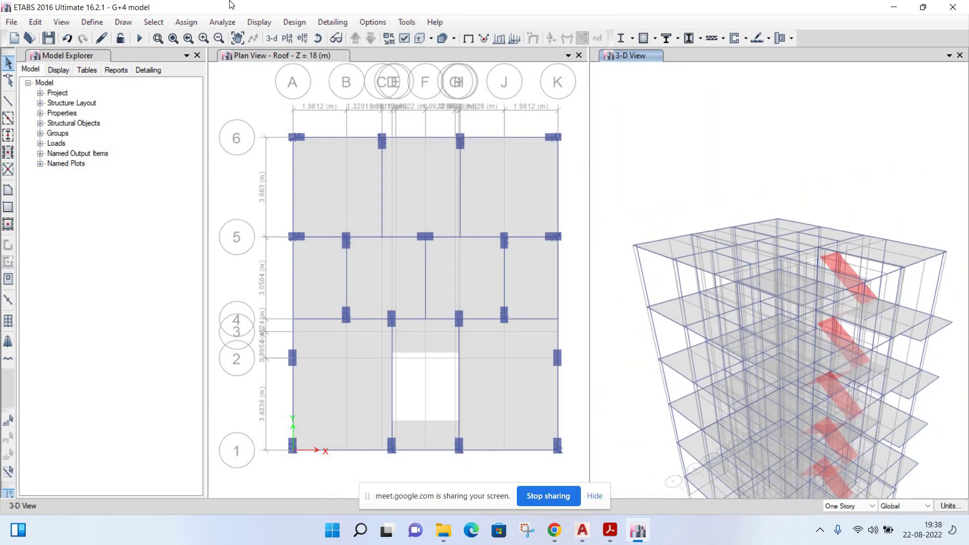
# - Check the G+4 model with all checks selected and confirm no warnings
pyautogui.click(222, 22)
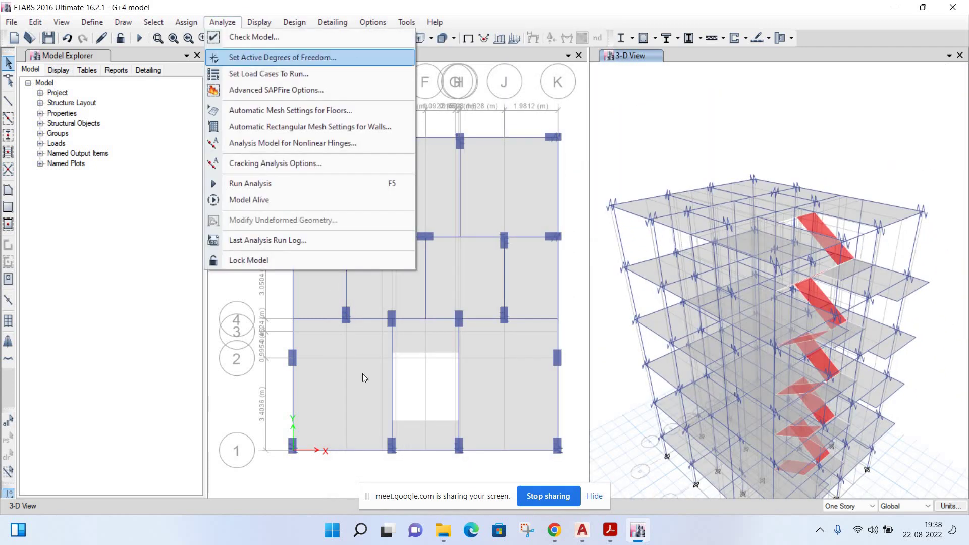
pyautogui.click(277, 32)
pyautogui.click(444, 421)
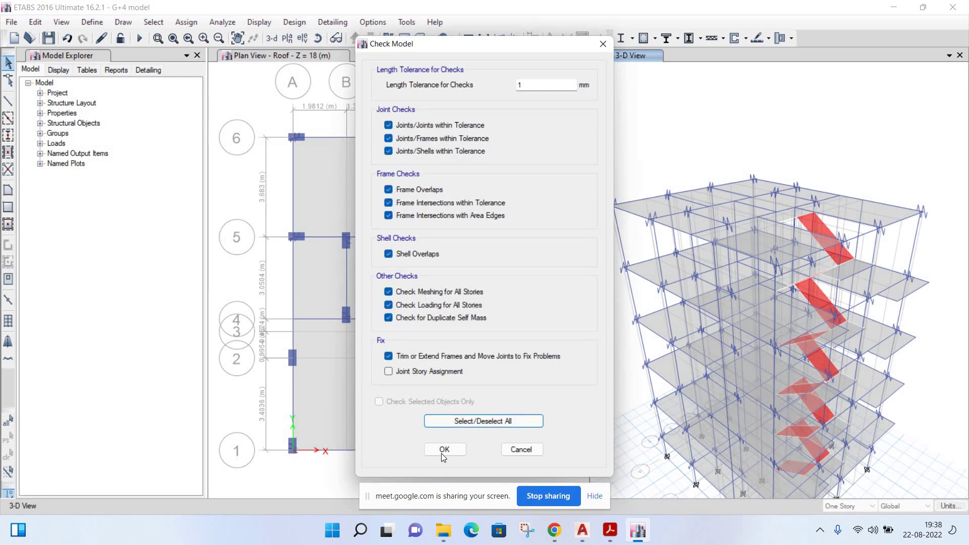
pyautogui.press('Return')
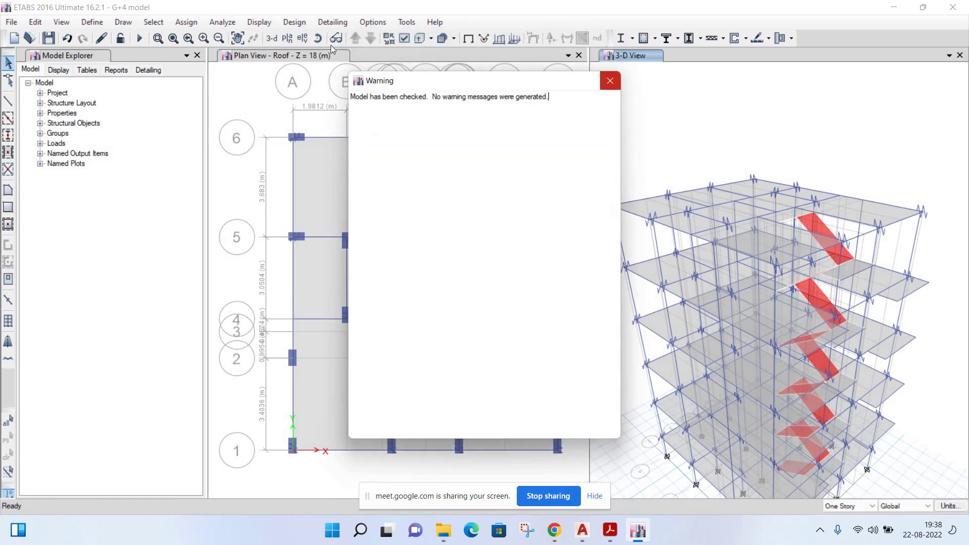
pyautogui.click(610, 80)
# - Run the analysis of the G+4 model
pyautogui.hotkey('alt', 'n')
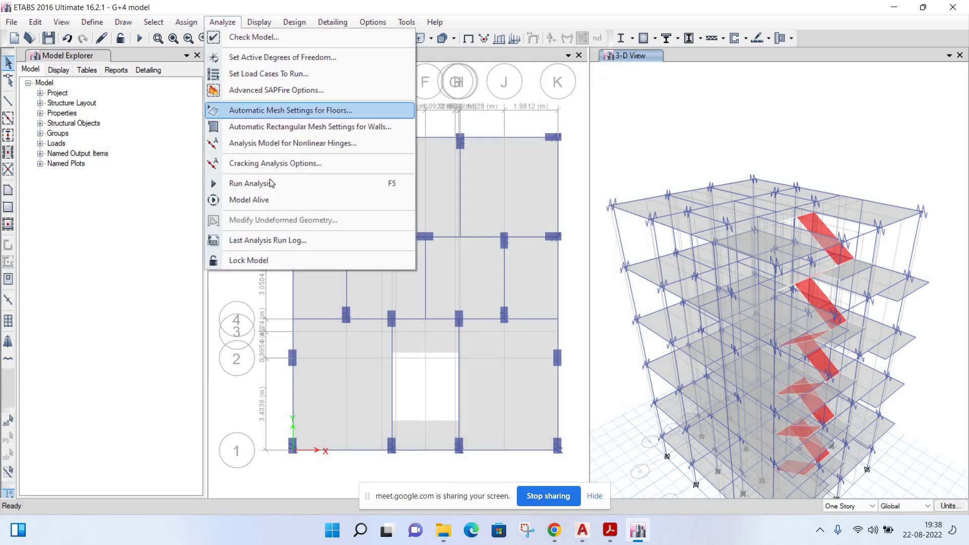
pyautogui.click(281, 183)
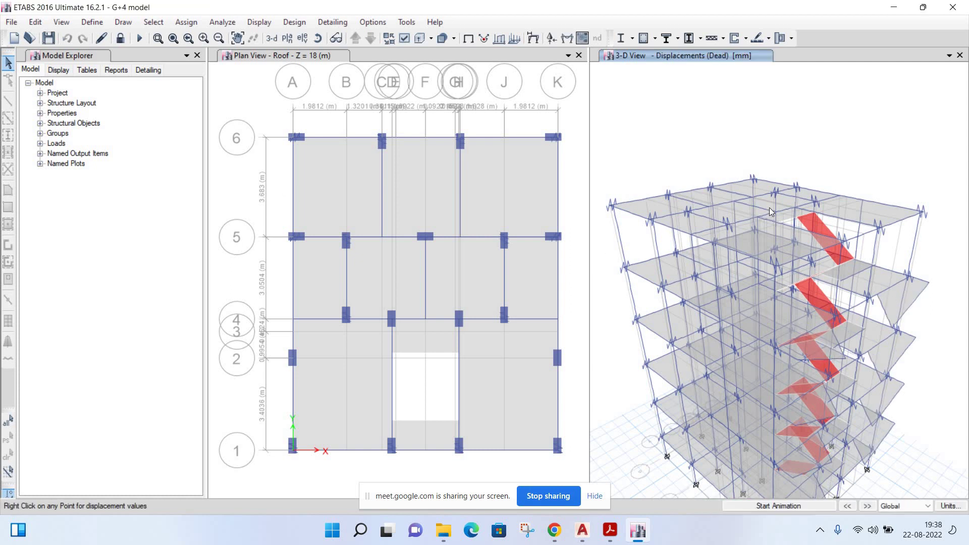
pyautogui.moveTo(693, 112); pyautogui.dragTo(695, 68, button='middle')
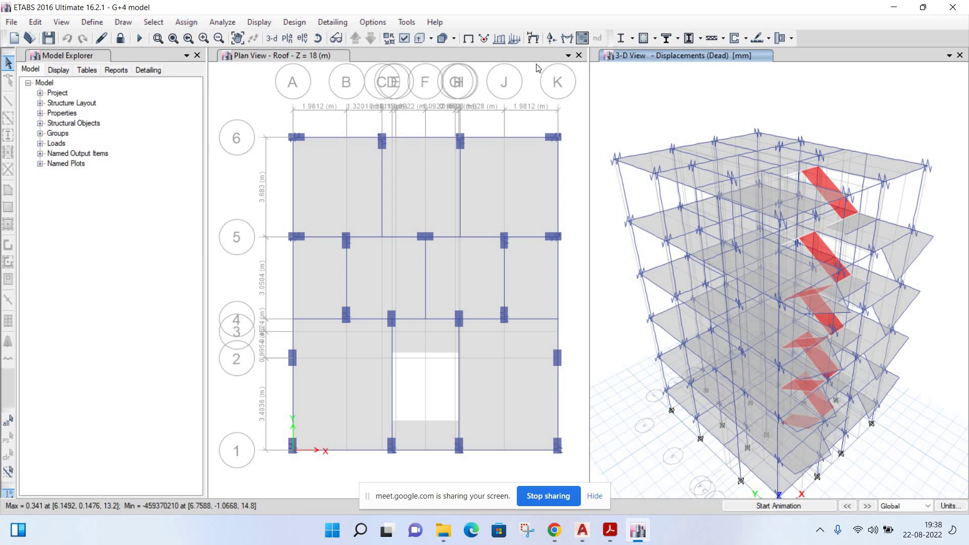
# - Display the Mode 1 shape (period 1.38), then the Mode 2 shape (period 1.028)
pyautogui.click(533, 38)
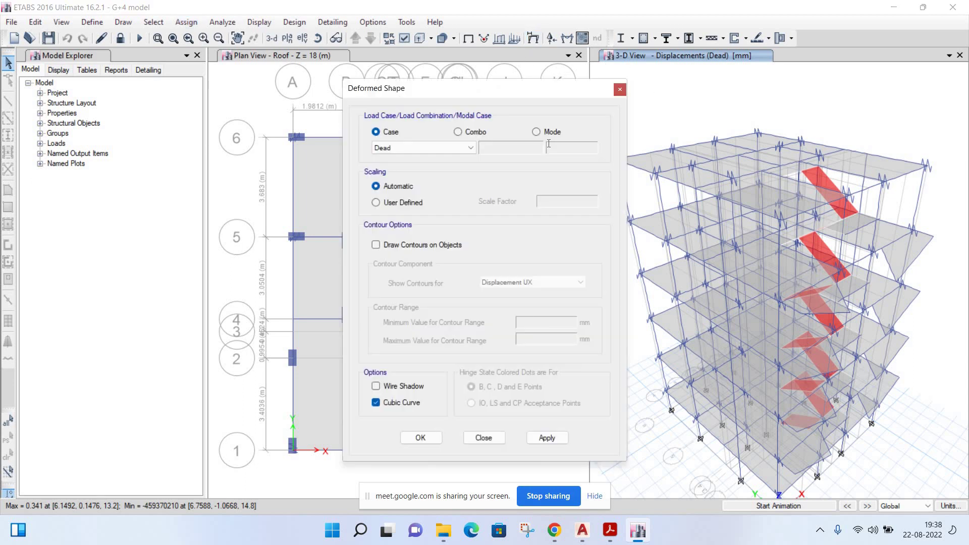
pyautogui.click(536, 132)
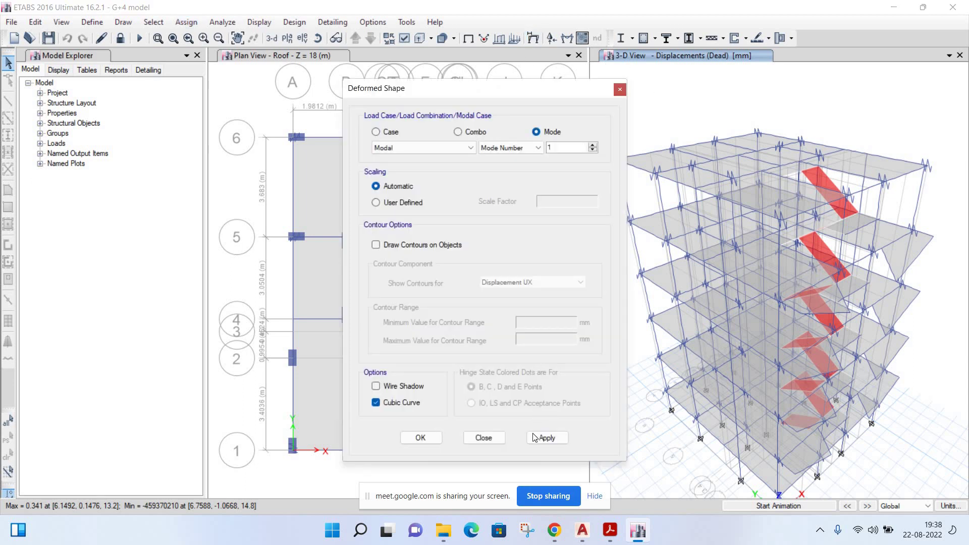
pyautogui.click(534, 437)
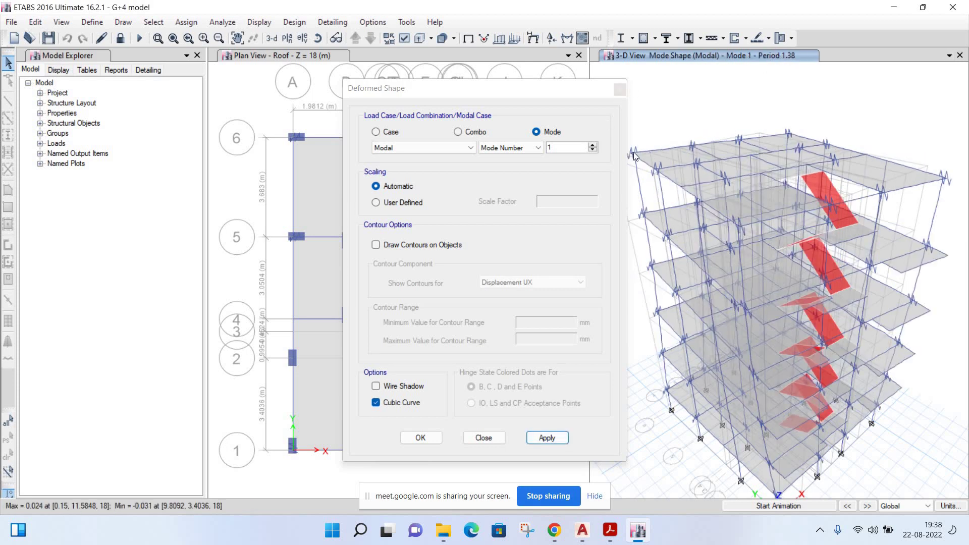
pyautogui.click(593, 145)
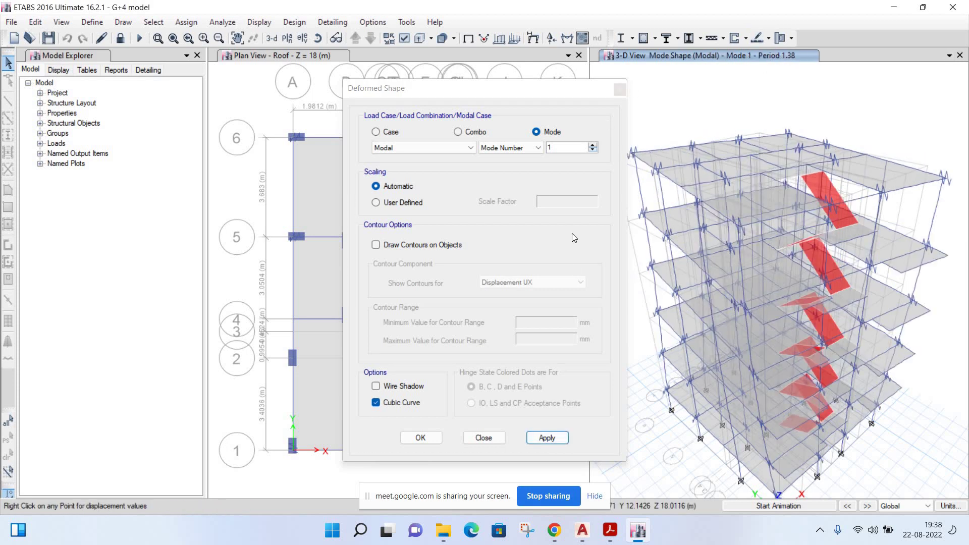
pyautogui.click(555, 439)
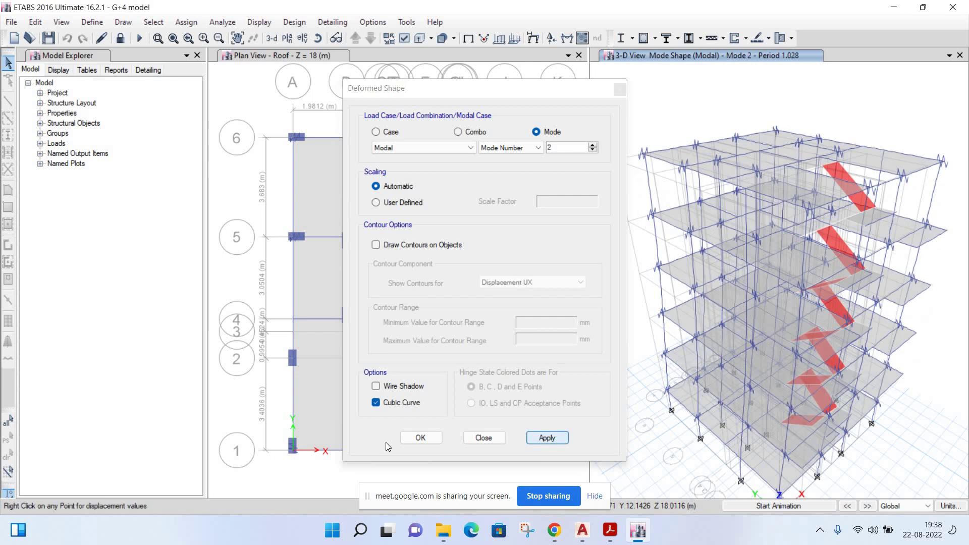
pyautogui.click(421, 438)
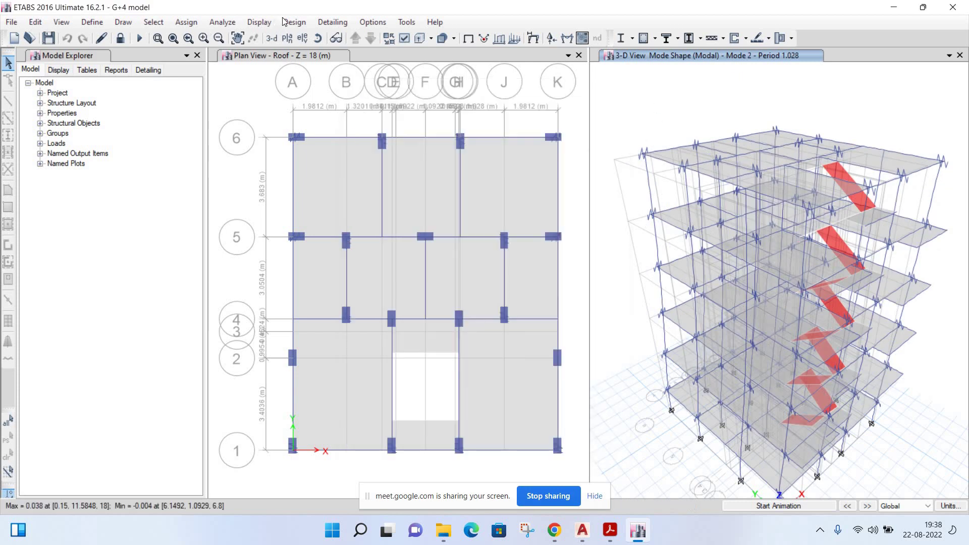
# - Start the concrete frame design check and zoom in on the IS 456:2000 longitudinal reinforcing labels
pyautogui.click(294, 22)
pyautogui.moveTo(341, 53)
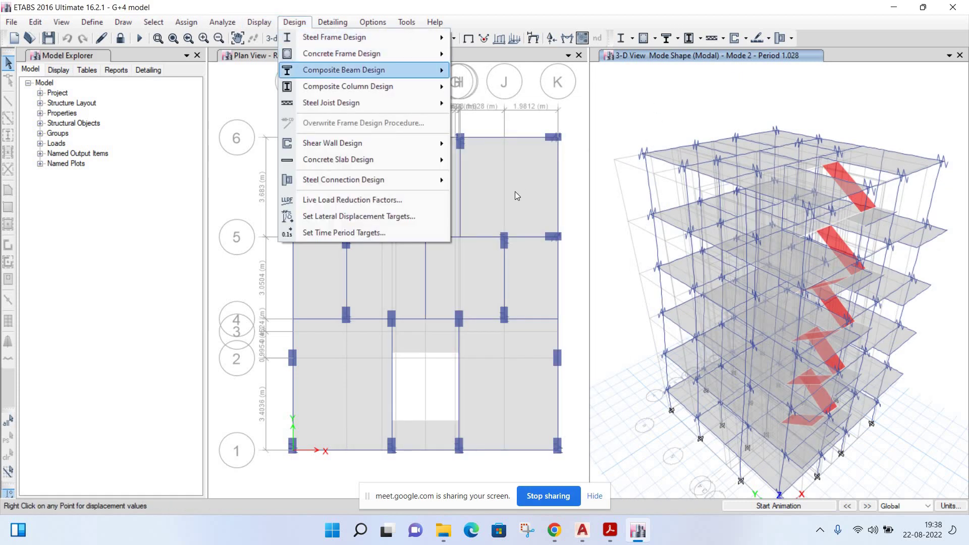
pyautogui.click(511, 160)
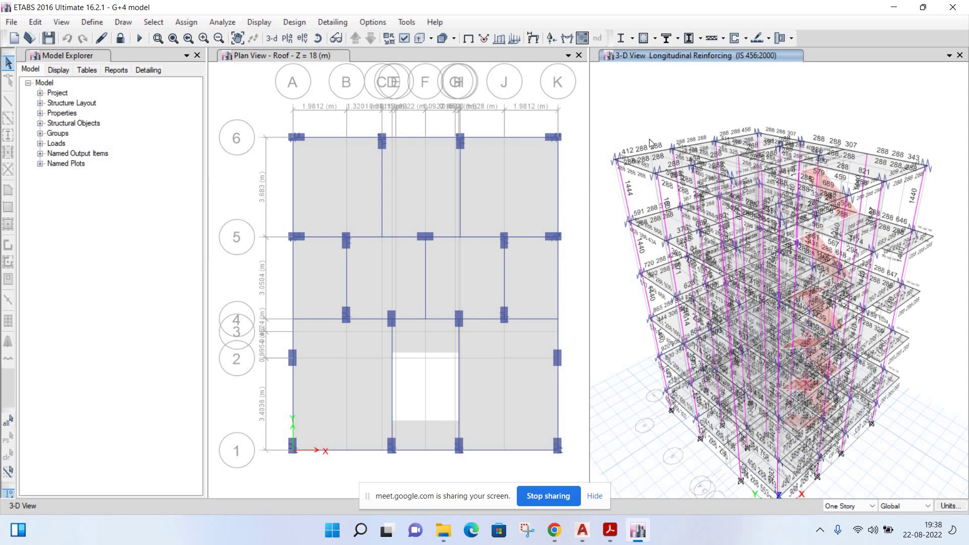
pyautogui.scroll(5, 634, 172)
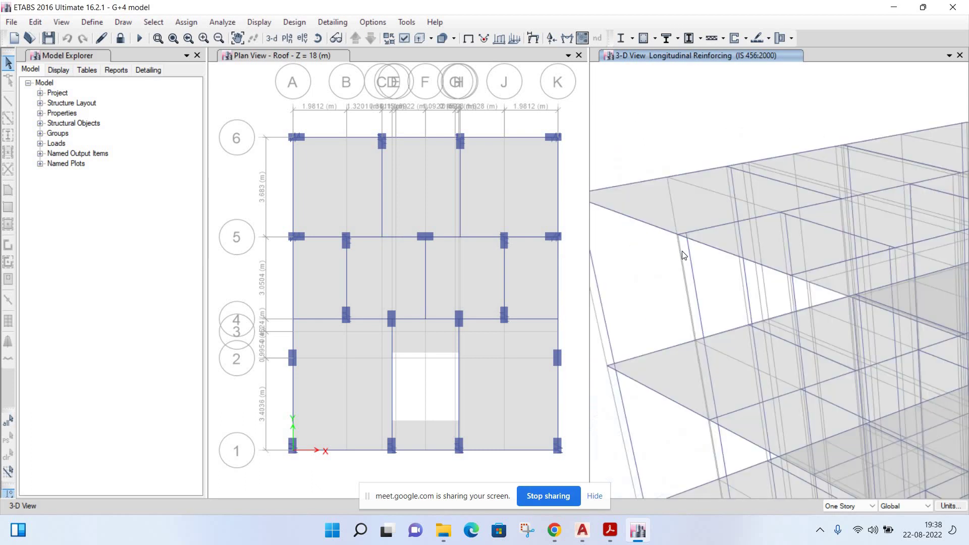
pyautogui.scroll(3, 641, 348)
pyautogui.scroll(-3, 679, 321)
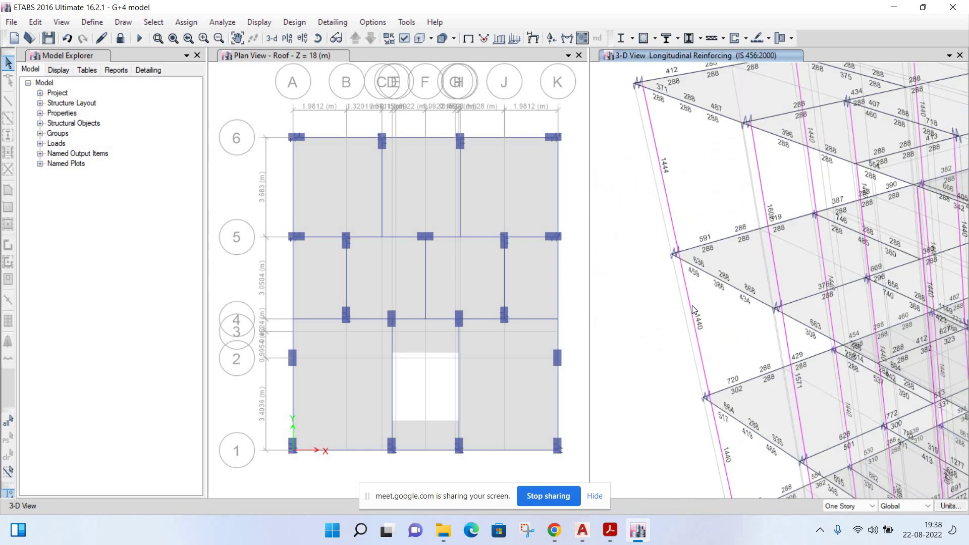
pyautogui.scroll(-1, 698, 311)
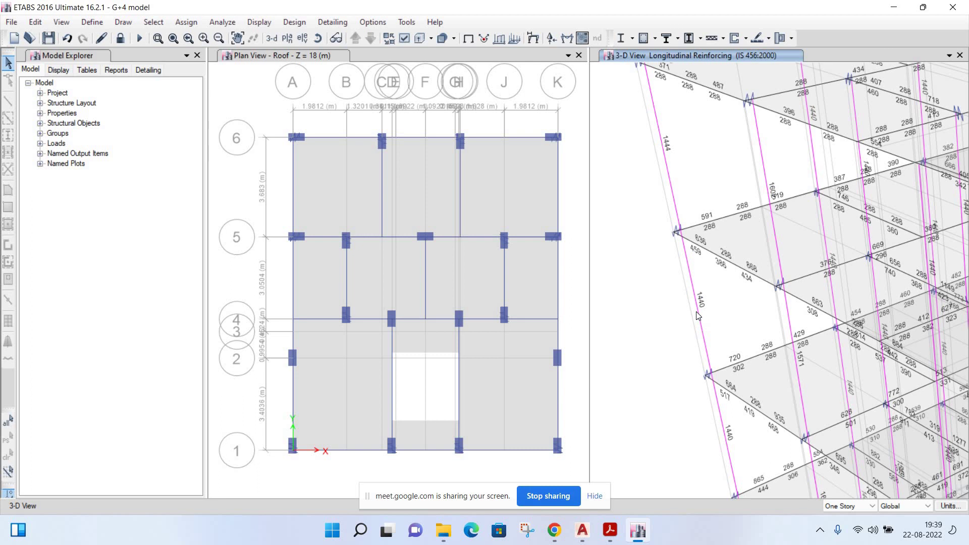
# - Zoom out of the G+4 reinforcement view and bring the Gmail inbox in Chrome forward
pyautogui.scroll(-5, 633, 250)
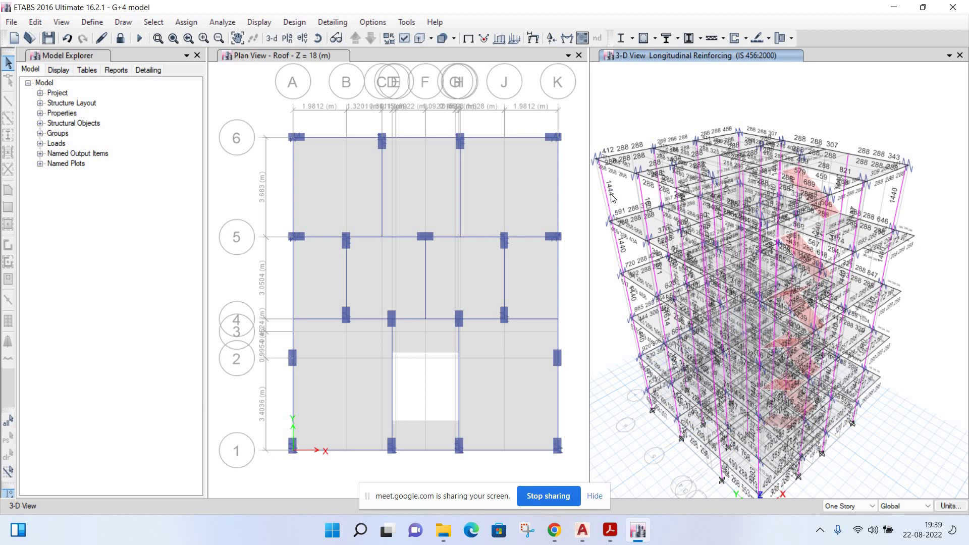
pyautogui.moveTo(554, 530)
pyautogui.click(523, 485)
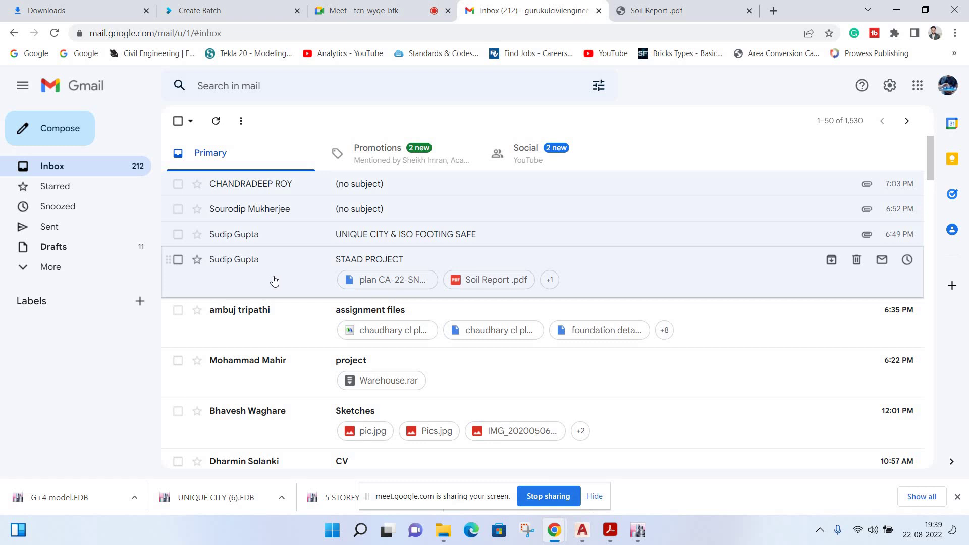
# - Glance at the STAAD PROJECT email, open UNIQUE CITY & ISO FOOTING SAFE, and return to ETABS
pyautogui.click(274, 281)
pyautogui.press('u')
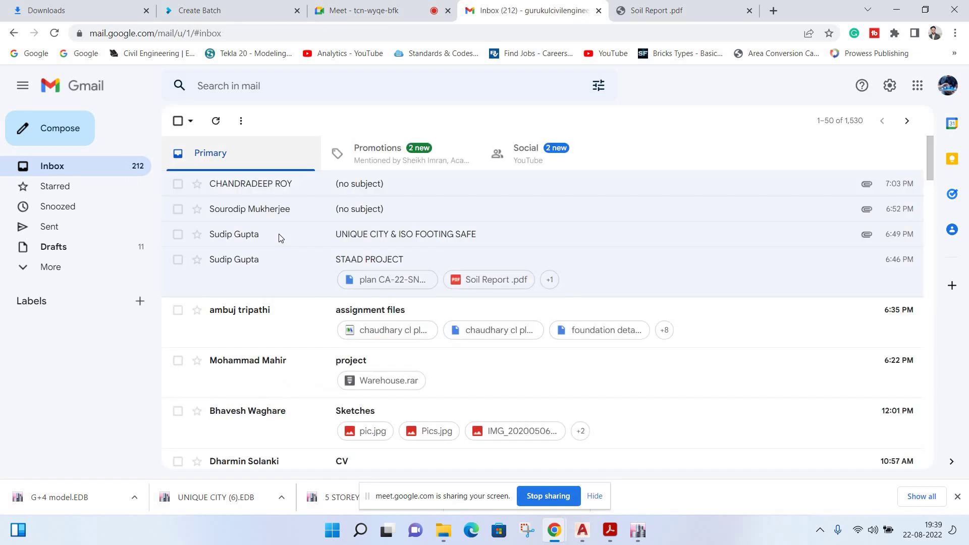
pyautogui.click(279, 234)
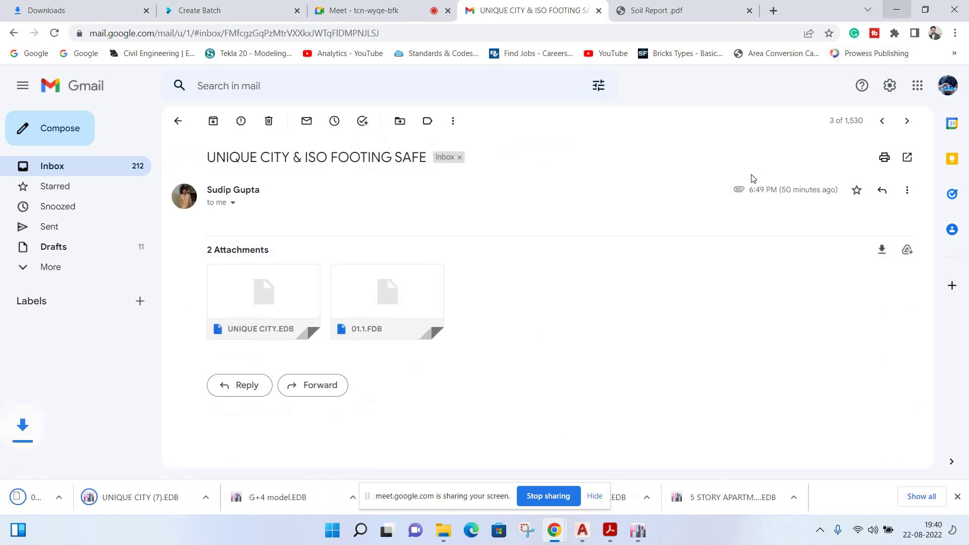
pyautogui.hotkey('alt', 'Tab')
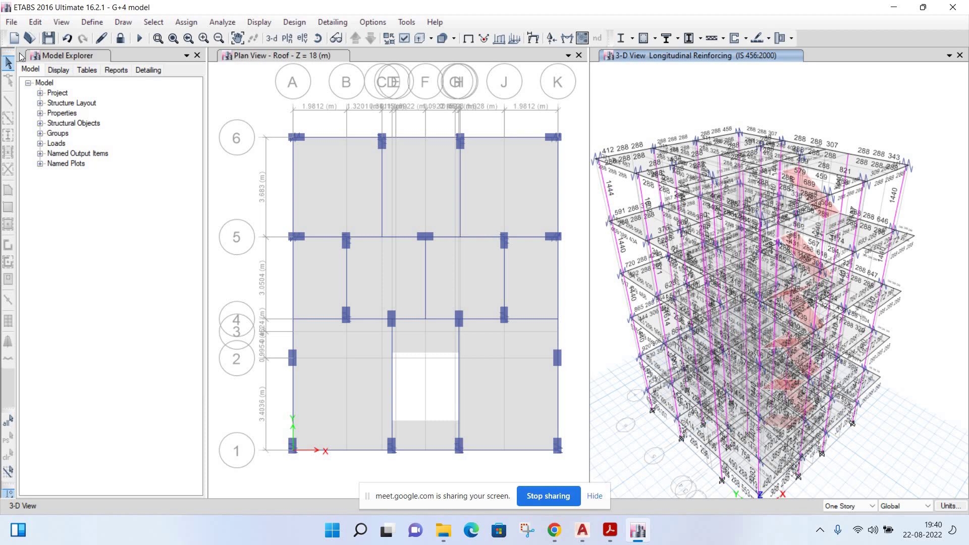
pyautogui.hotkey('alt', 'f')
pyautogui.press('Return')
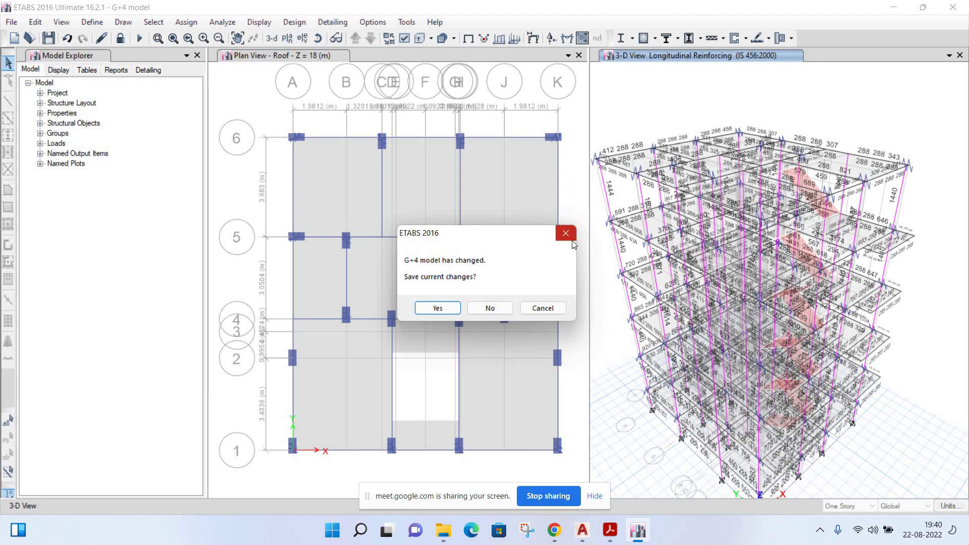
pyautogui.press('Escape')
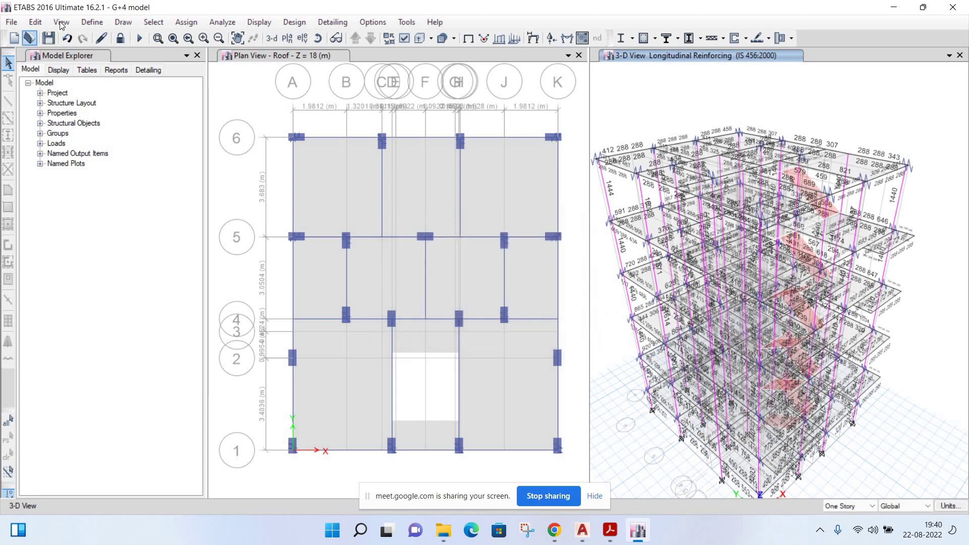
pyautogui.click(61, 21)
pyautogui.click(108, 428)
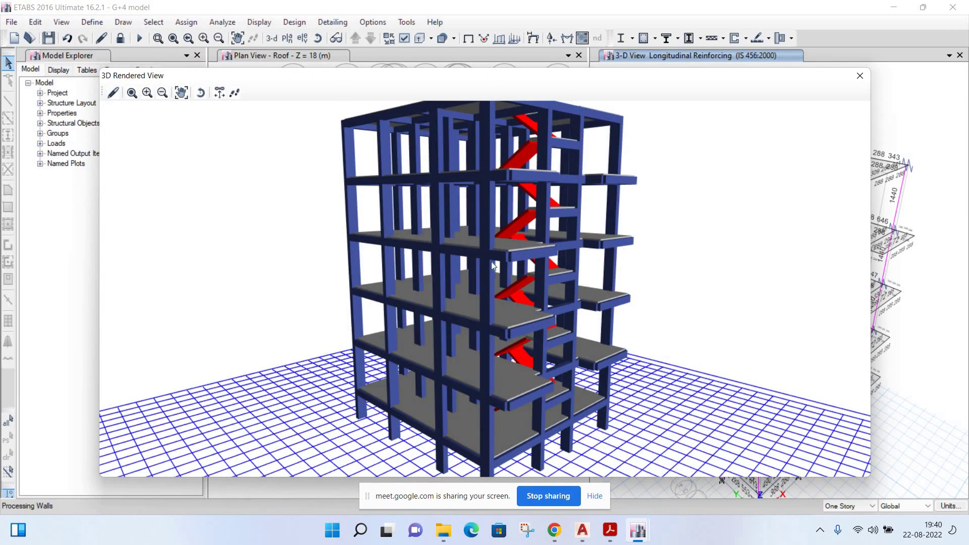
pyautogui.scroll(2, 492, 264)
pyautogui.scroll(-5, 490, 243)
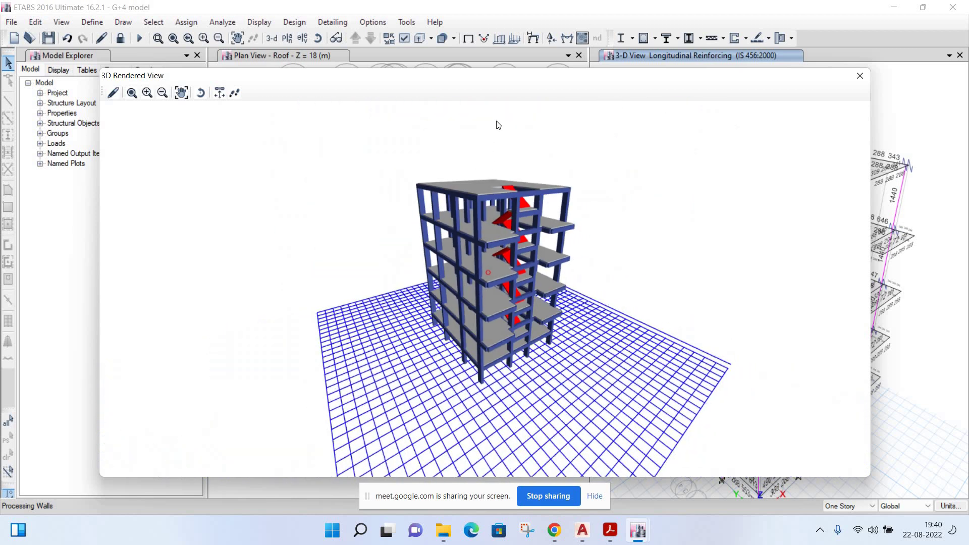
pyautogui.scroll(3, 482, 152)
pyautogui.moveTo(406, 165)
pyautogui.mouseDown()
pyautogui.moveTo(282, 145)
pyautogui.moveTo(547, 193)
pyautogui.moveTo(515, 214)
pyautogui.mouseUp()
pyautogui.scroll(3, 516, 214)
pyautogui.moveTo(440, 207)
pyautogui.mouseDown()
pyautogui.moveTo(262, 199)
pyautogui.moveTo(204, 186)
pyautogui.moveTo(367, 149)
pyautogui.moveTo(356, 141)
pyautogui.moveTo(289, 165)
pyautogui.moveTo(311, 152)
pyautogui.moveTo(291, 119)
pyautogui.moveTo(350, 300)
pyautogui.moveTo(340, 272)
pyautogui.moveTo(232, 269)
pyautogui.moveTo(561, 283)
pyautogui.moveTo(313, 283)
pyautogui.moveTo(254, 325)
pyautogui.mouseUp()
pyautogui.scroll(1, 350, 300)
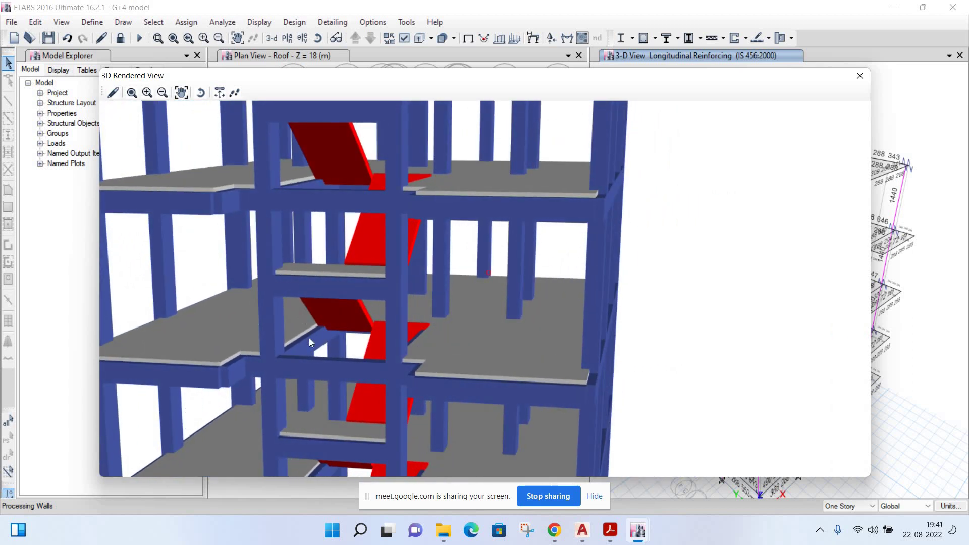
pyautogui.moveTo(308, 338)
pyautogui.mouseDown()
pyautogui.moveTo(377, 355)
pyautogui.moveTo(386, 439)
pyautogui.mouseUp()
pyautogui.scroll(2, 368, 401)
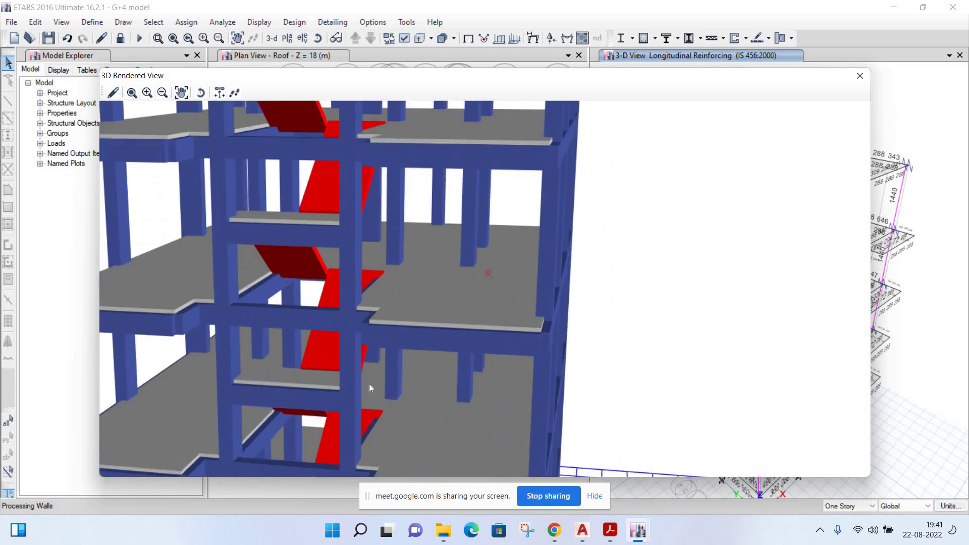
pyautogui.scroll(2, 368, 384)
pyautogui.scroll(2, 384, 369)
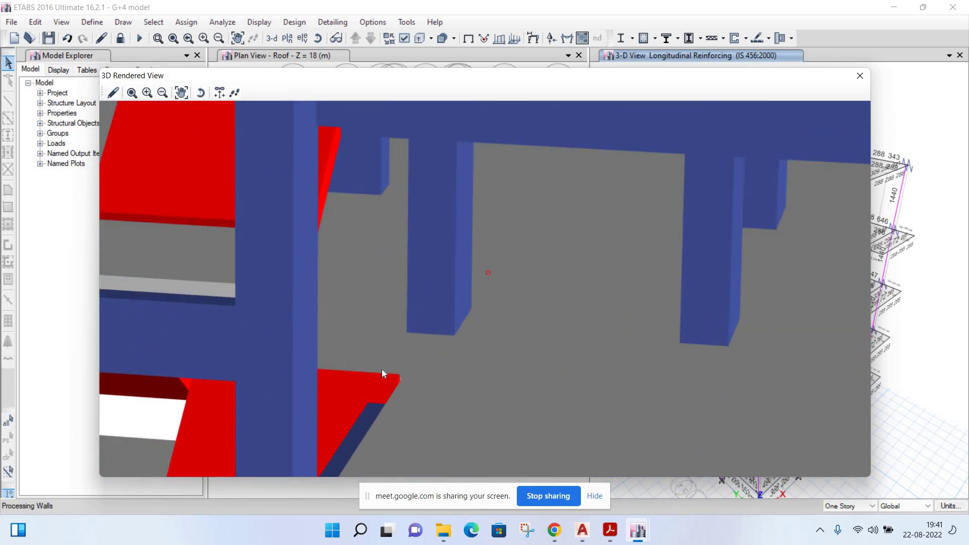
pyautogui.scroll(-2, 382, 373)
pyautogui.scroll(-2, 382, 363)
pyautogui.scroll(-2, 386, 349)
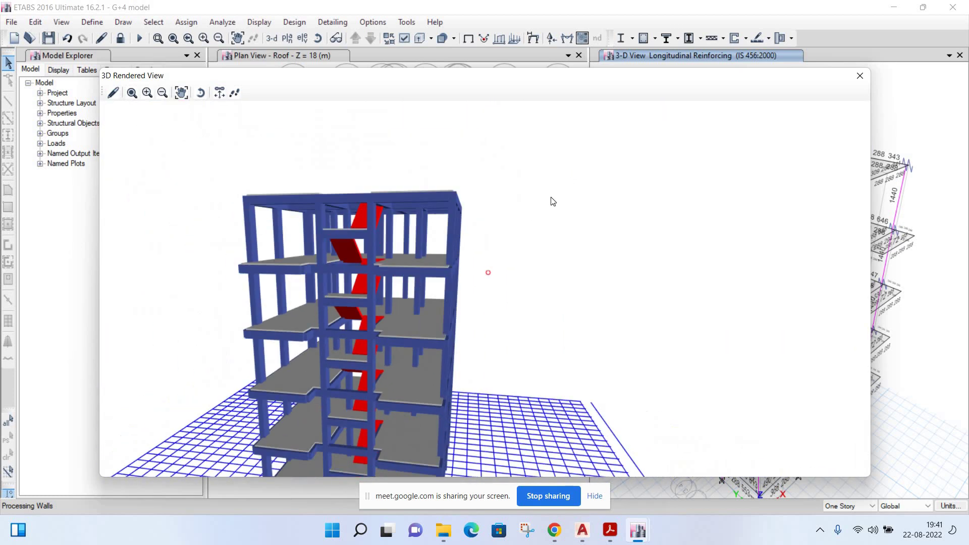
pyautogui.moveTo(254, 320)
pyautogui.mouseDown()
pyautogui.moveTo(214, 273)
pyautogui.moveTo(401, 225)
pyautogui.moveTo(619, 247)
pyautogui.moveTo(707, 202)
pyautogui.mouseUp()
pyautogui.moveTo(869, 74); pyautogui.dragTo(398, 268)
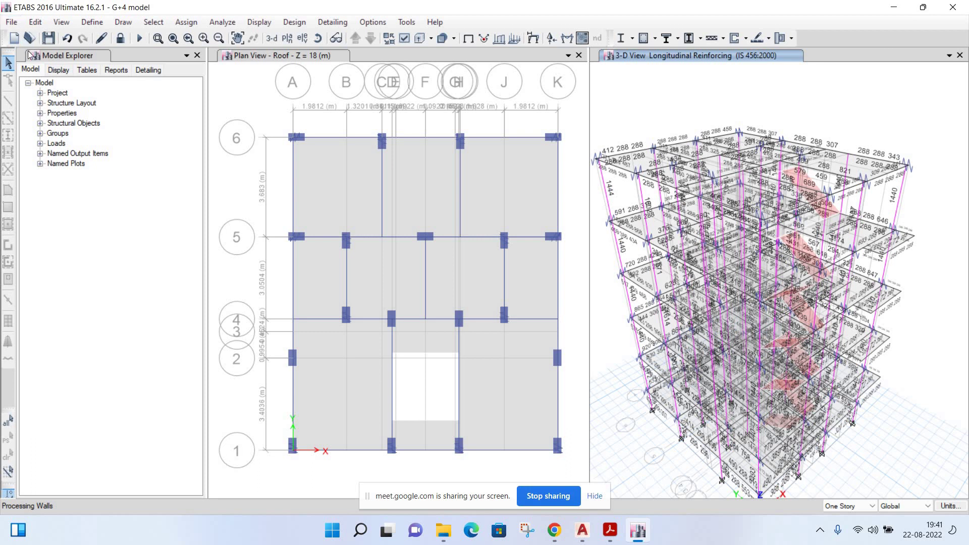
# - Open the UNIQUE CITY (7) model without saving the current model
pyautogui.hotkey('alt', 'f')
pyautogui.press('Down')
pyautogui.press('Return')
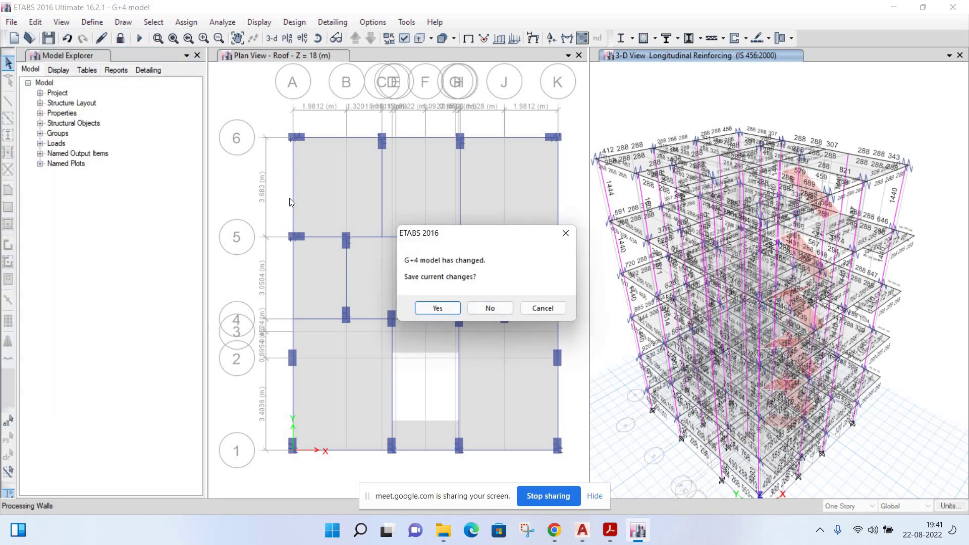
pyautogui.press('n')
pyautogui.click(257, 174)
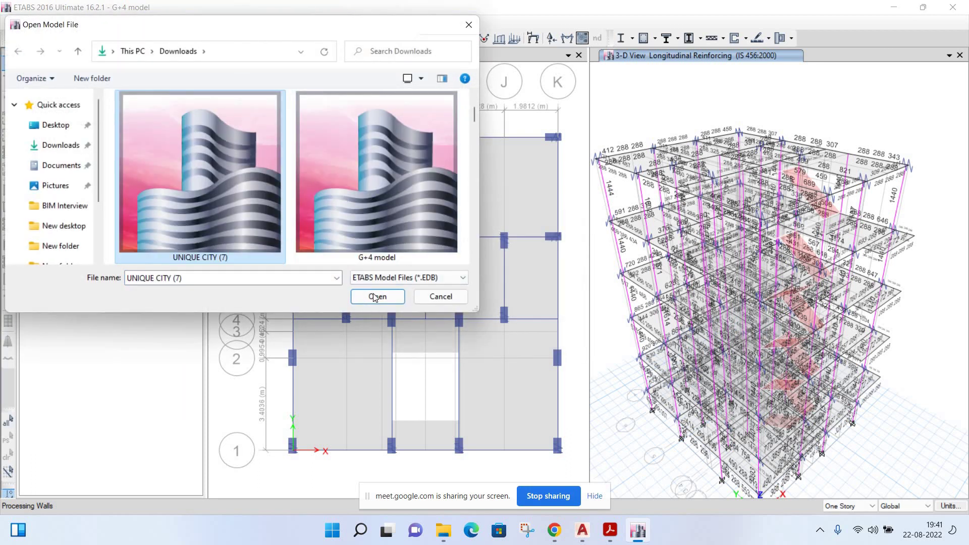
pyautogui.click(373, 295)
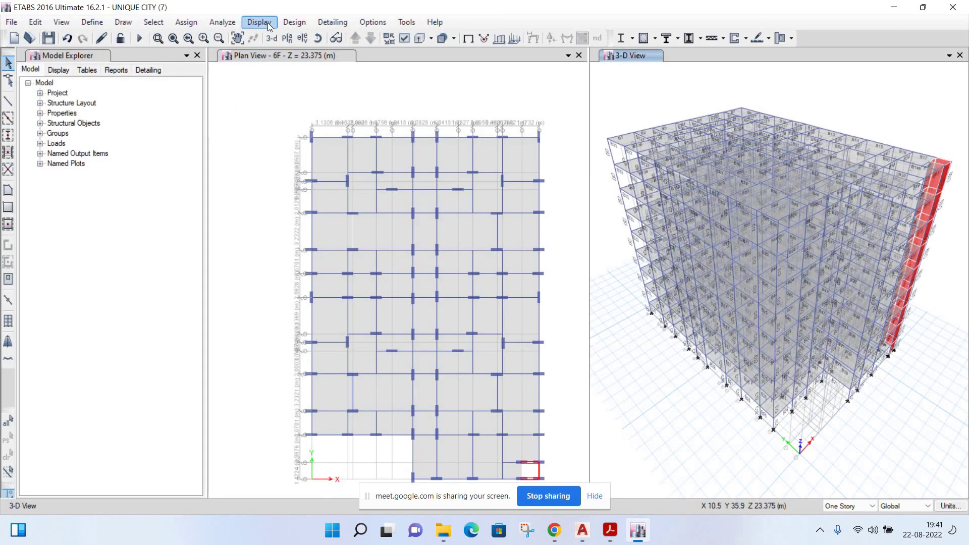
# - Run the analysis on the UNIQUE CITY model
pyautogui.press('Left')
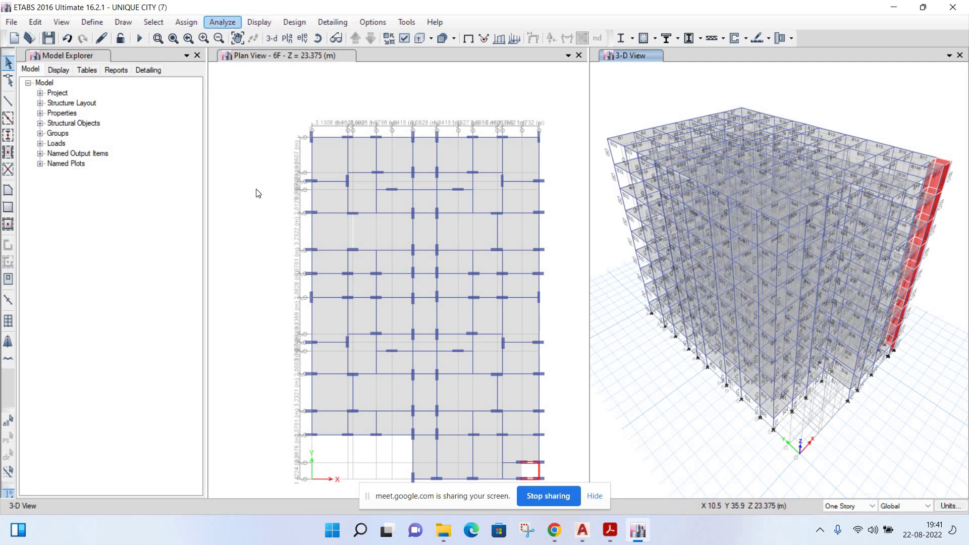
pyautogui.press('Down')
pyautogui.click(255, 185)
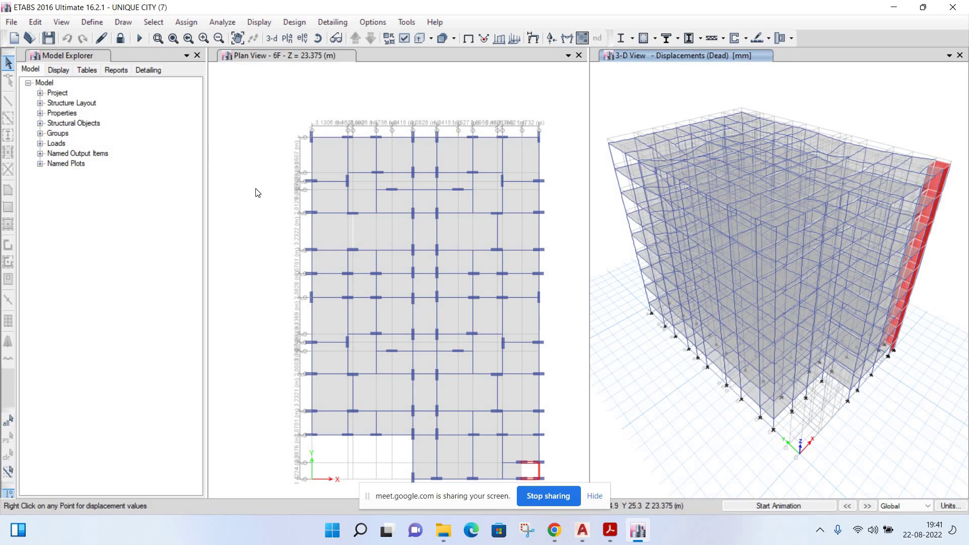
# - Display the Modal case mode 3 shape (period 0.982), then bring up the Concrete Frame Design commands
pyautogui.click(527, 36)
pyautogui.hotkey('alt', 'm')
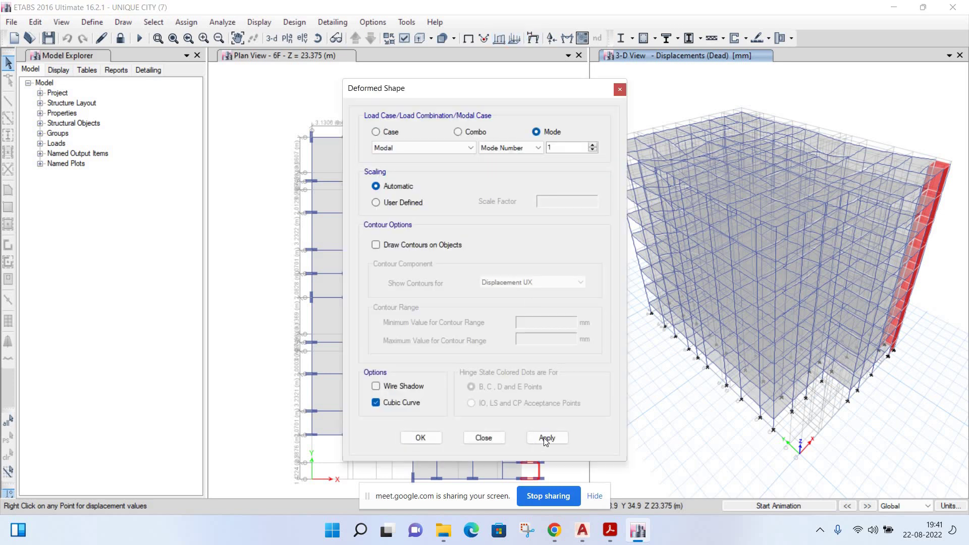
pyautogui.press('Return')
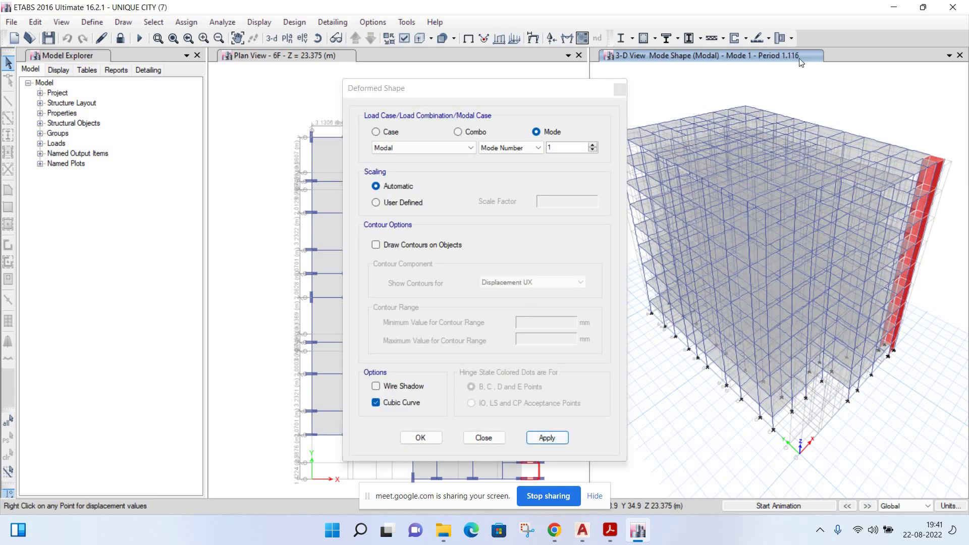
pyautogui.write('2')
pyautogui.click(592, 145)
pyautogui.write('3')
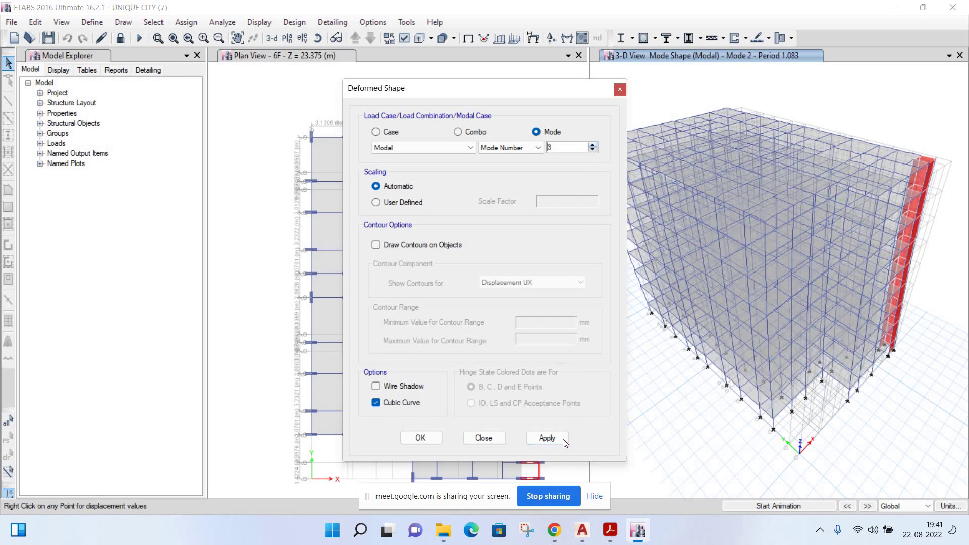
pyautogui.press('Return')
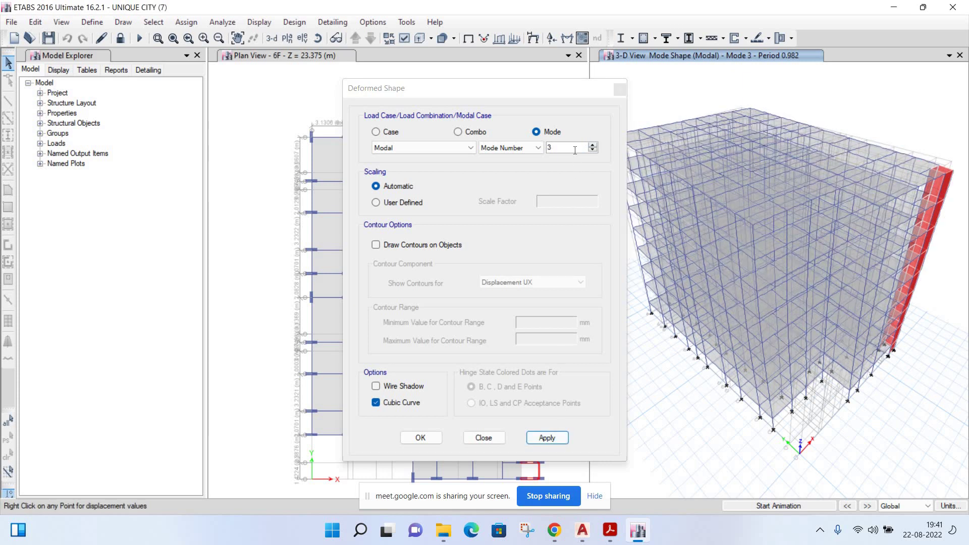
pyautogui.click(430, 438)
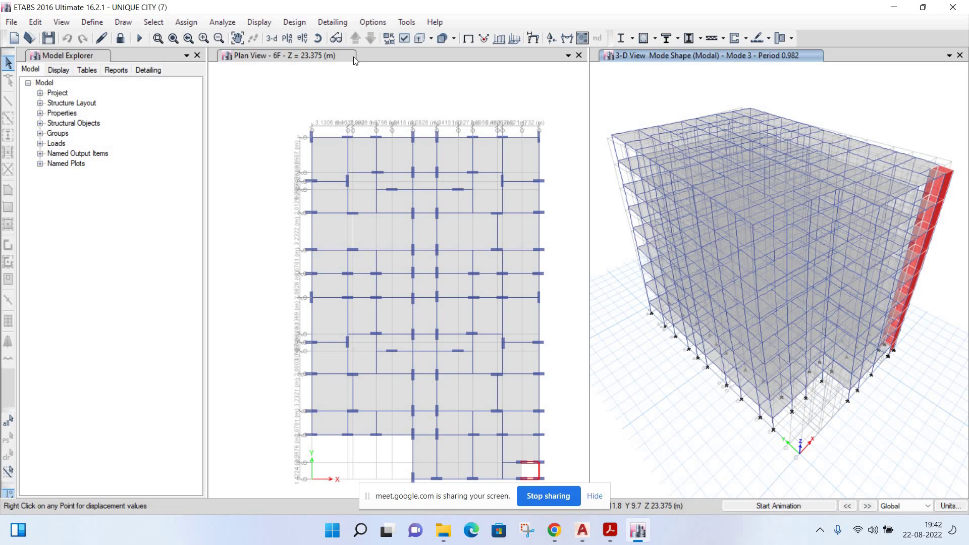
pyautogui.click(295, 23)
pyautogui.moveTo(341, 53)
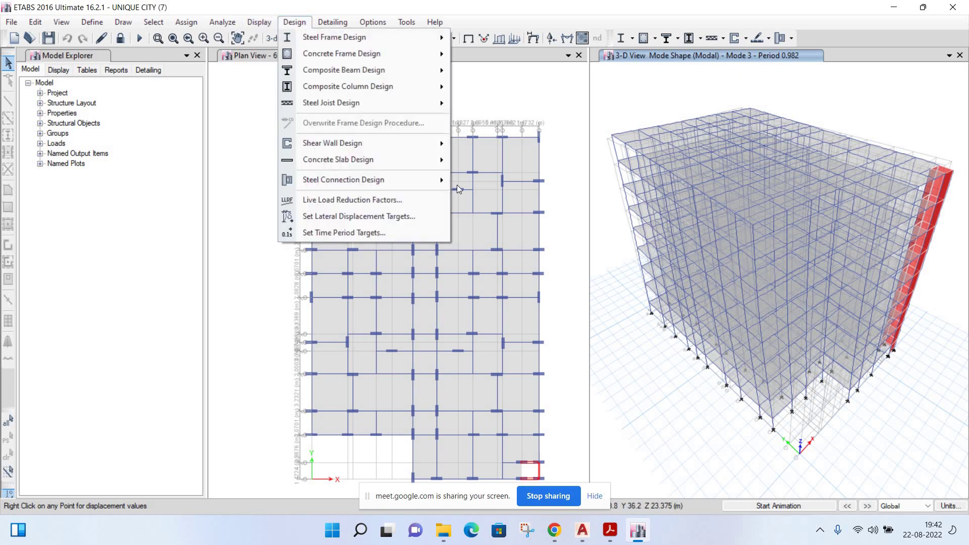
# - Start the concrete frame design check, then bring the Desktop folder window forward
pyautogui.click(492, 167)
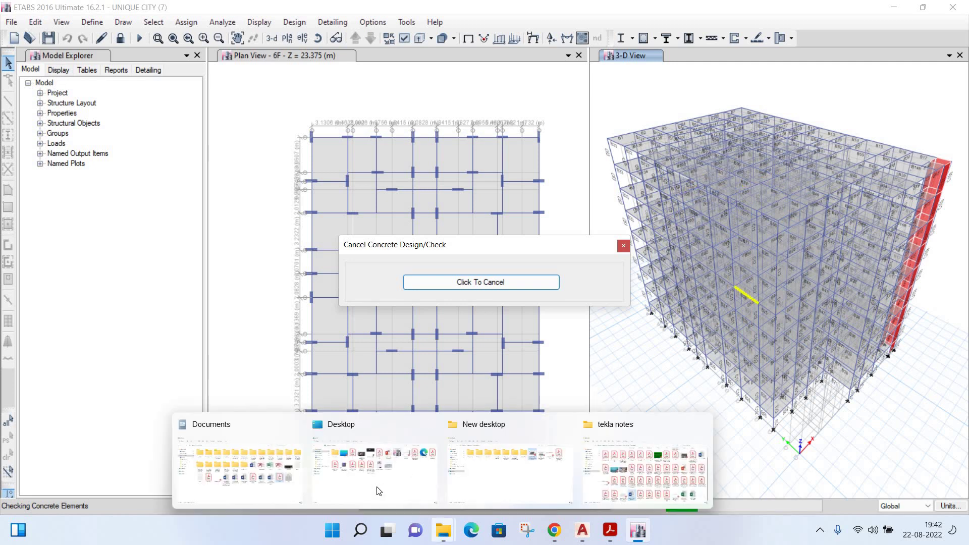
pyautogui.moveTo(443, 530)
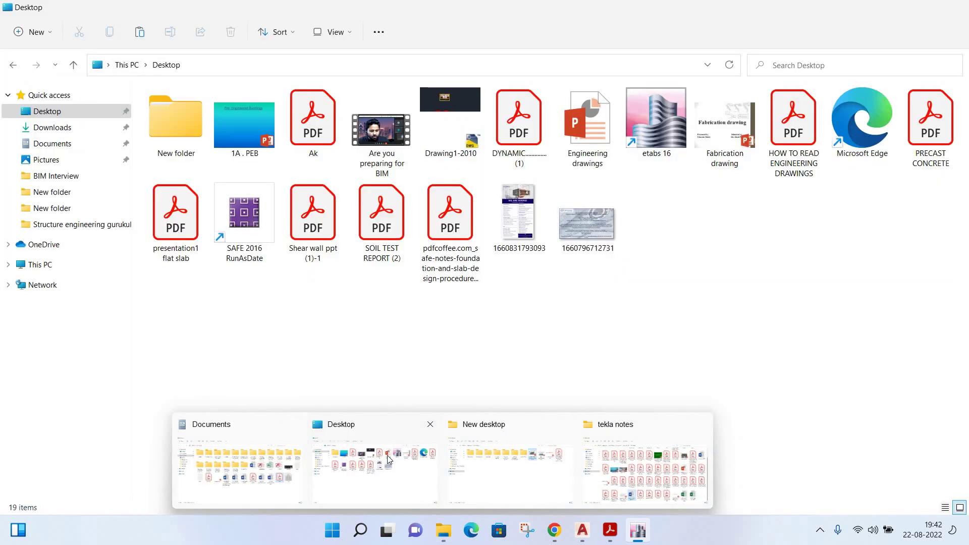
pyautogui.click(469, 103)
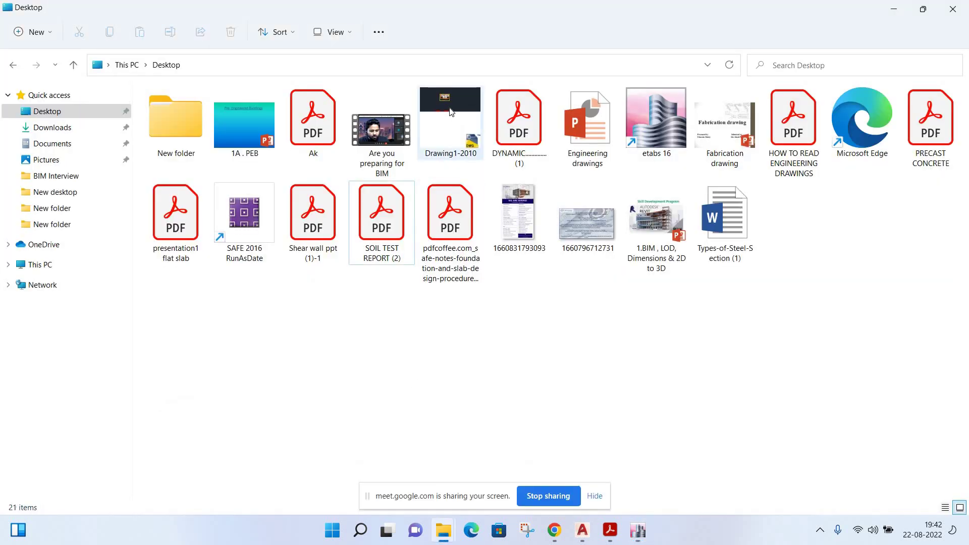
# - Open Drawing1-2010.dwg, accept the proxy notice, and zoom into the ground-floor plan
pyautogui.doubleClick(451, 112)
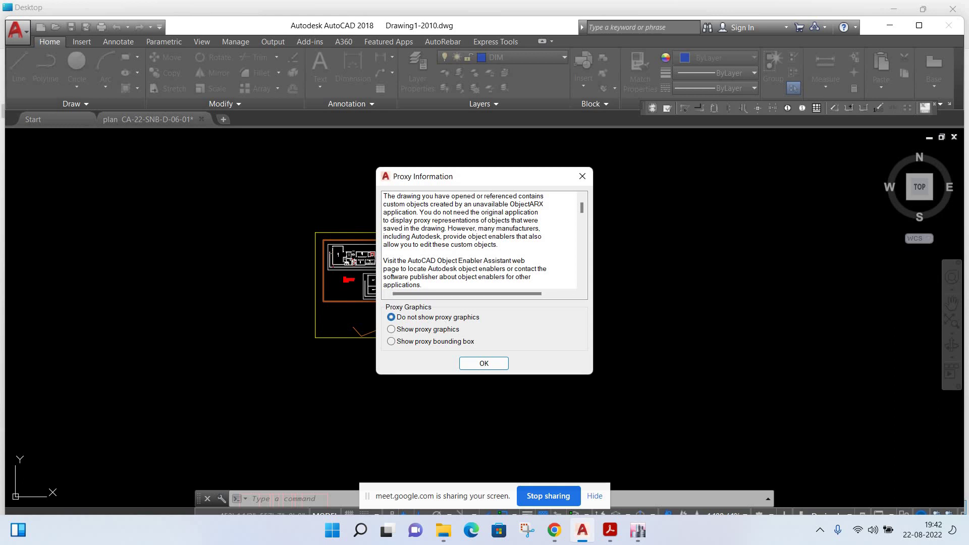
pyautogui.click(484, 364)
pyautogui.scroll(4, 385, 266)
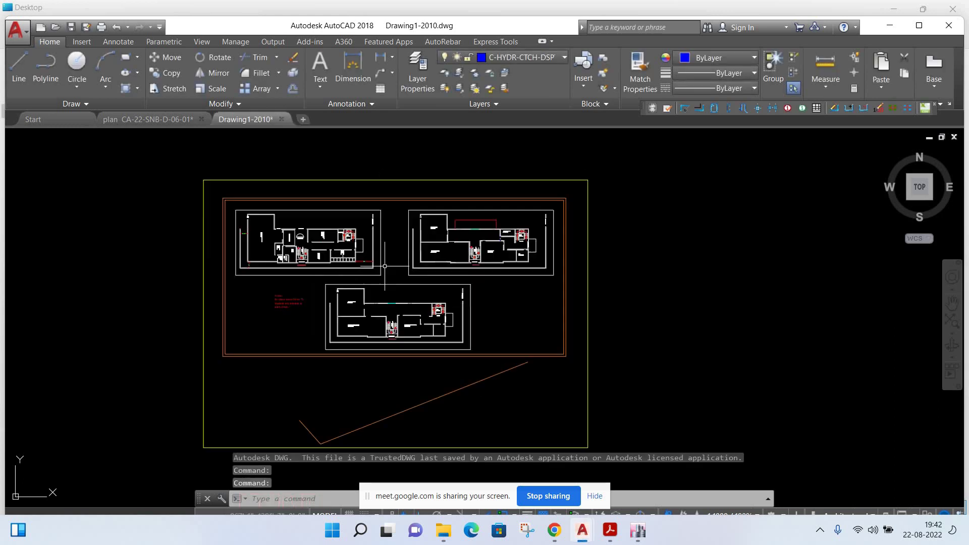
pyautogui.scroll(3, 385, 266)
pyautogui.scroll(3, 146, 198)
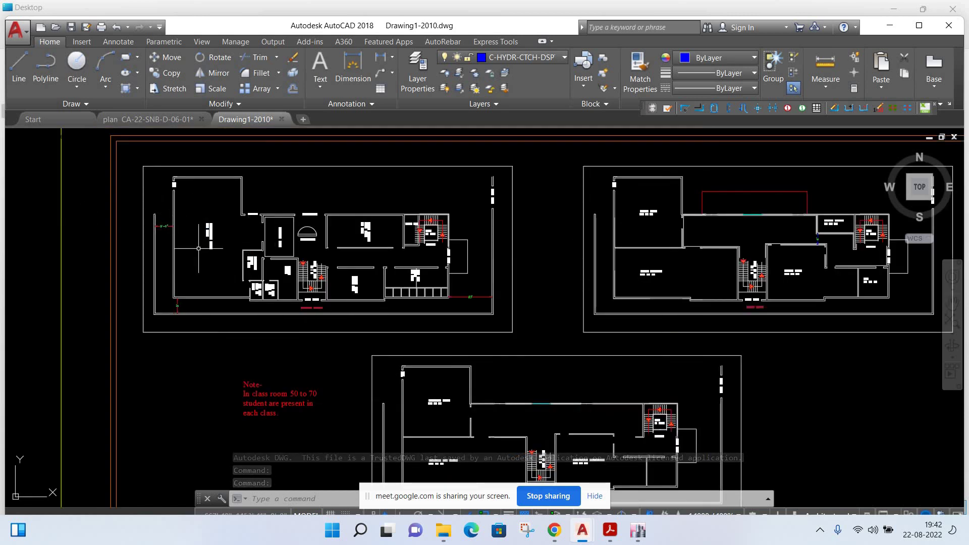
pyautogui.scroll(4, 265, 284)
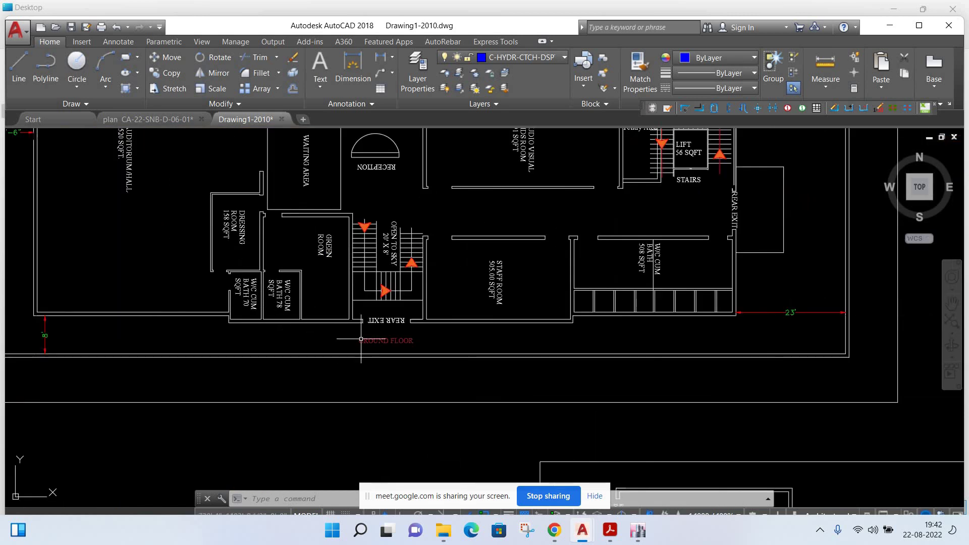
pyautogui.scroll(2, 361, 340)
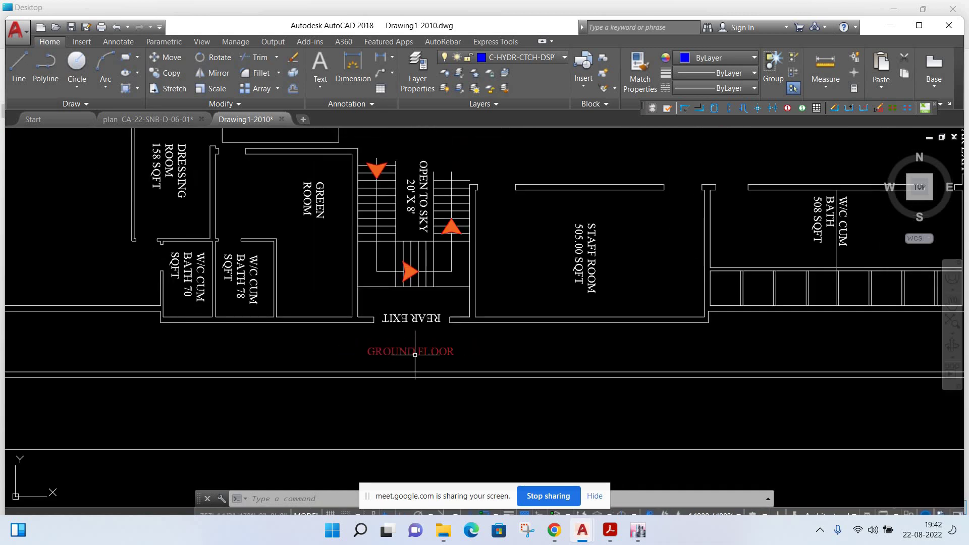
pyautogui.moveTo(655, 344); pyautogui.dragTo(475, 346, button='middle')
pyautogui.scroll(-3, 476, 343)
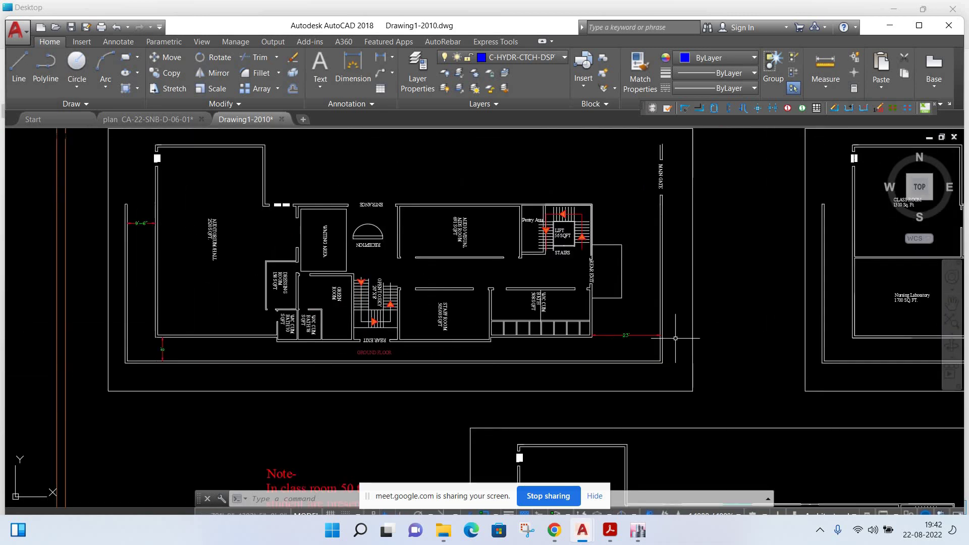
# - Pan and zoom across the first- and second-floor plans
pyautogui.moveTo(675, 338); pyautogui.dragTo(649, 335, button='middle')
pyautogui.scroll(3, 656, 335)
pyautogui.scroll(2, 711, 358)
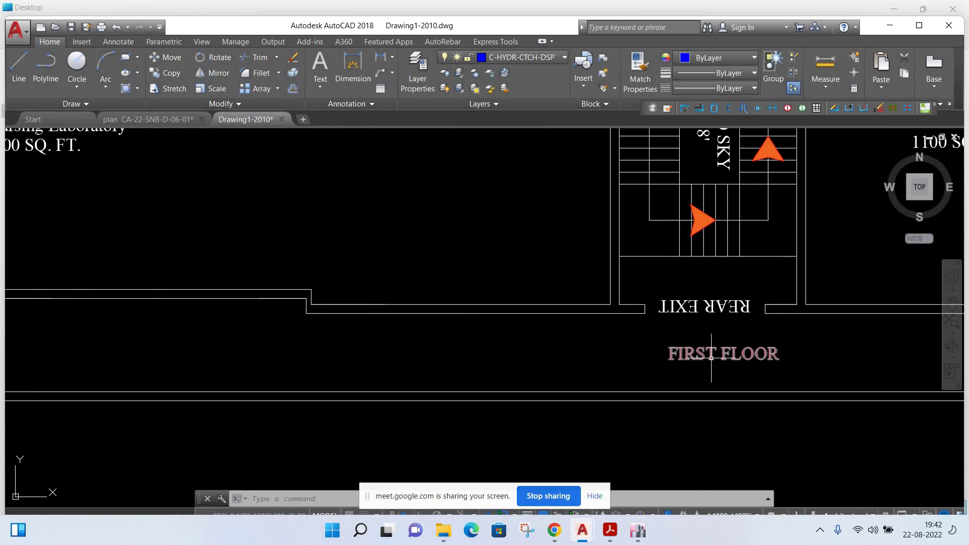
pyautogui.scroll(-3, 711, 358)
pyautogui.scroll(-2, 711, 357)
pyautogui.moveTo(711, 358)
pyautogui.mouseDown(button='middle')
pyautogui.moveTo(695, 305)
pyautogui.moveTo(807, 293)
pyautogui.mouseUp(button='middle')
pyautogui.scroll(-3, 513, 294)
pyautogui.scroll(5, 444, 379)
pyautogui.scroll(2, 445, 353)
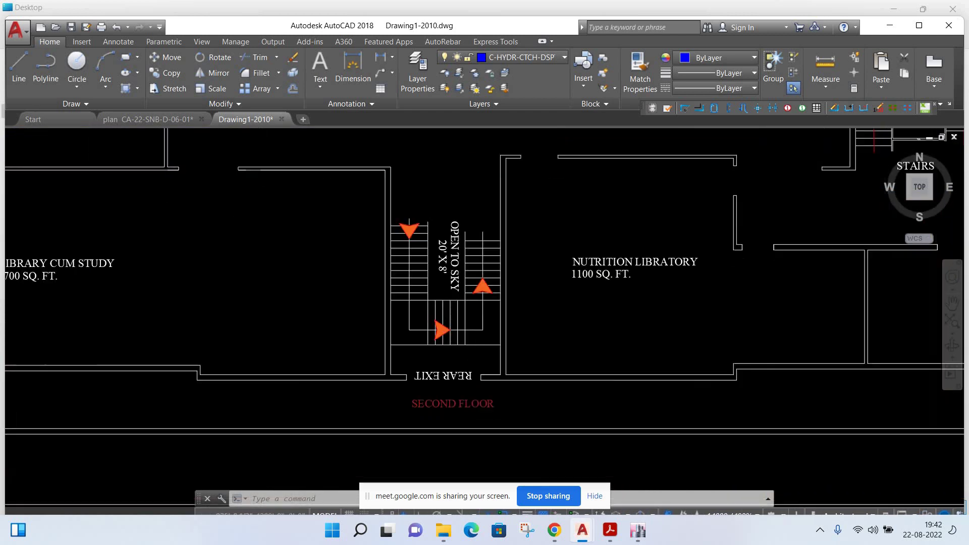
pyautogui.scroll(4, 433, 393)
pyautogui.scroll(-5, 476, 399)
pyautogui.scroll(-4, 477, 397)
pyautogui.scroll(-2, 477, 397)
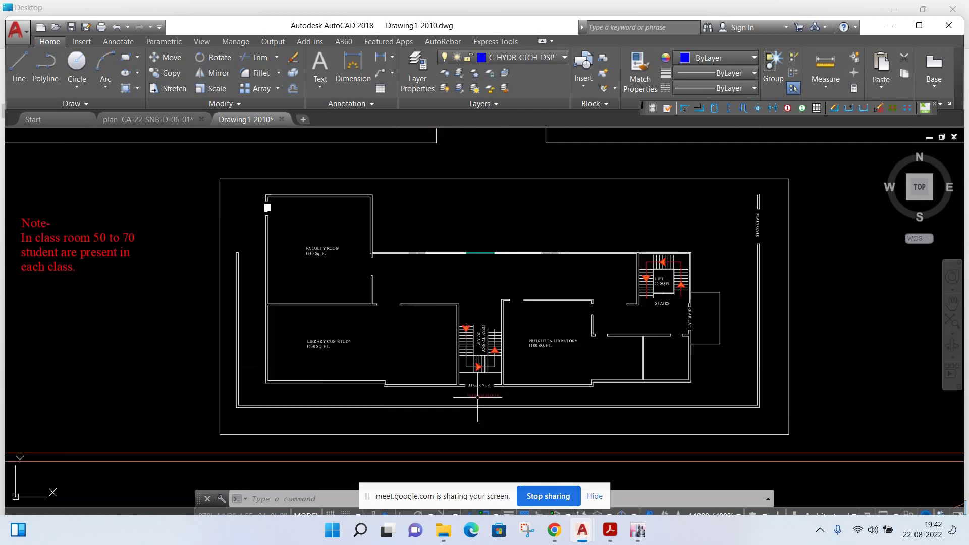
pyautogui.scroll(-3, 477, 397)
# - Zoom into the ground-floor auditorium, waiting area and reception
pyautogui.moveTo(116, 111); pyautogui.dragTo(170, 211, button='middle')
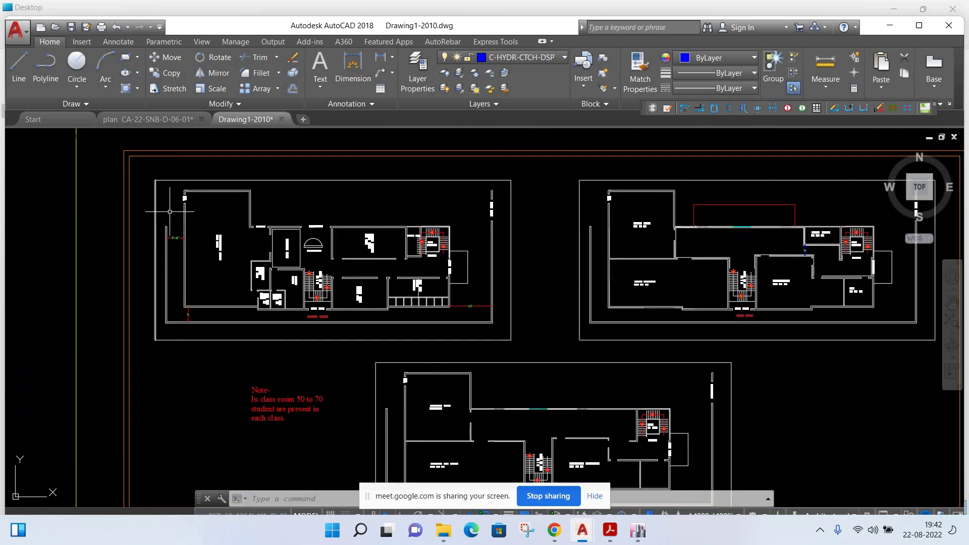
pyautogui.scroll(4, 187, 225)
pyautogui.scroll(3, 222, 336)
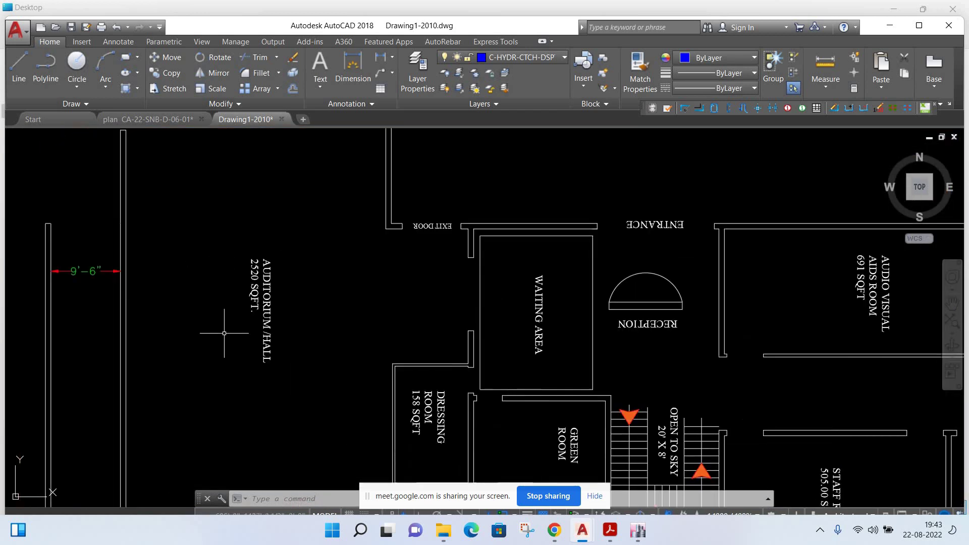
pyautogui.scroll(2, 225, 333)
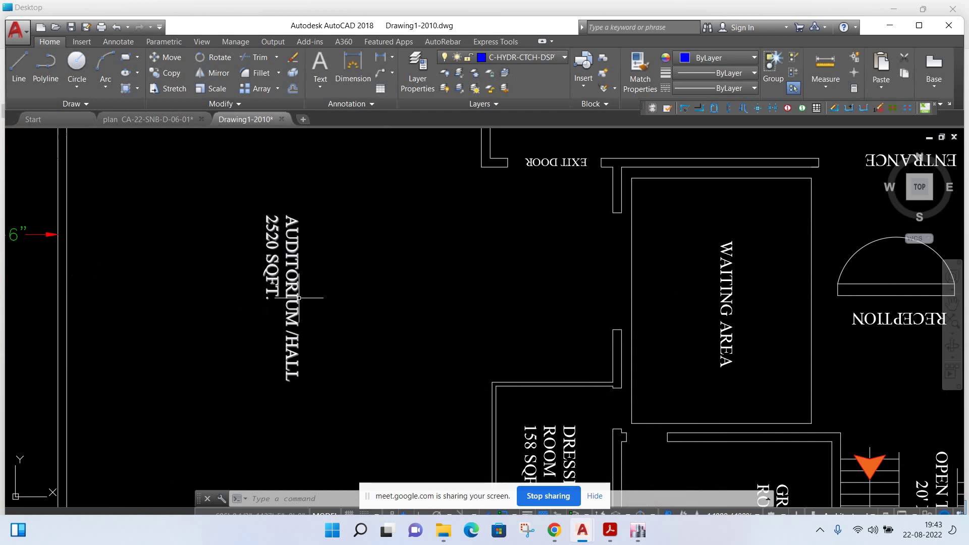
pyautogui.scroll(-2, 298, 298)
pyautogui.scroll(-2, 293, 288)
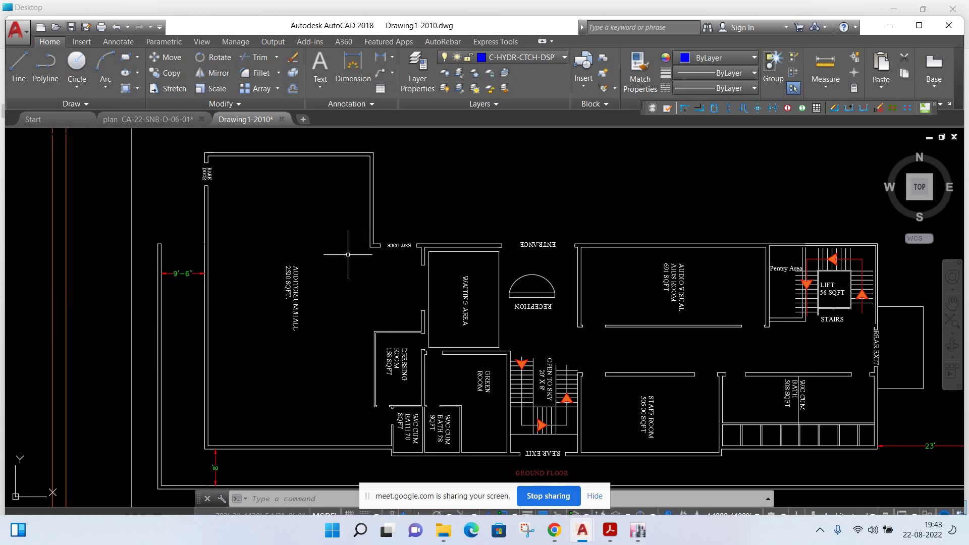
pyautogui.scroll(1, 257, 282)
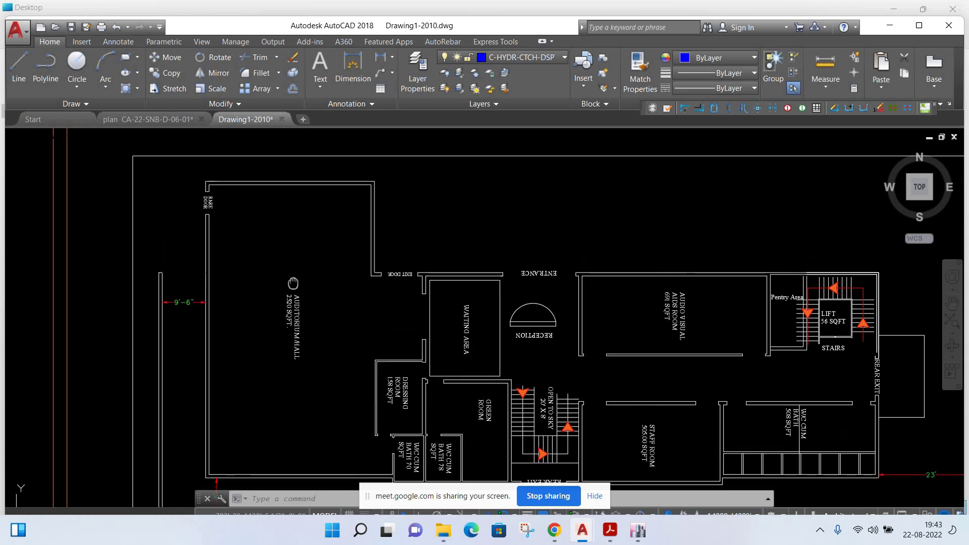
pyautogui.scroll(2, 217, 214)
pyautogui.scroll(-3, 305, 416)
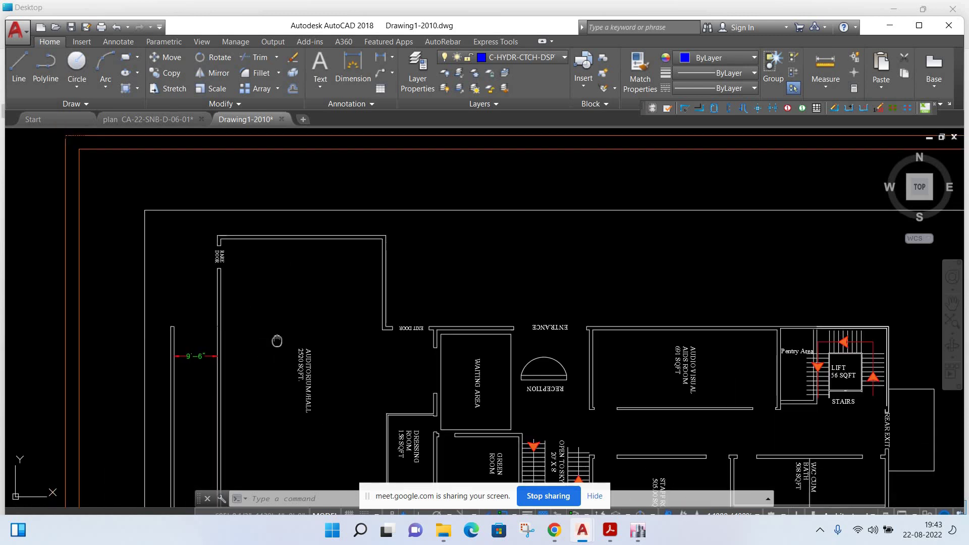
pyautogui.scroll(1, 525, 328)
# - Start a line at the RARE DOOR corner, cancel it, and pan toward the lower rooms
pyautogui.click(18, 63)
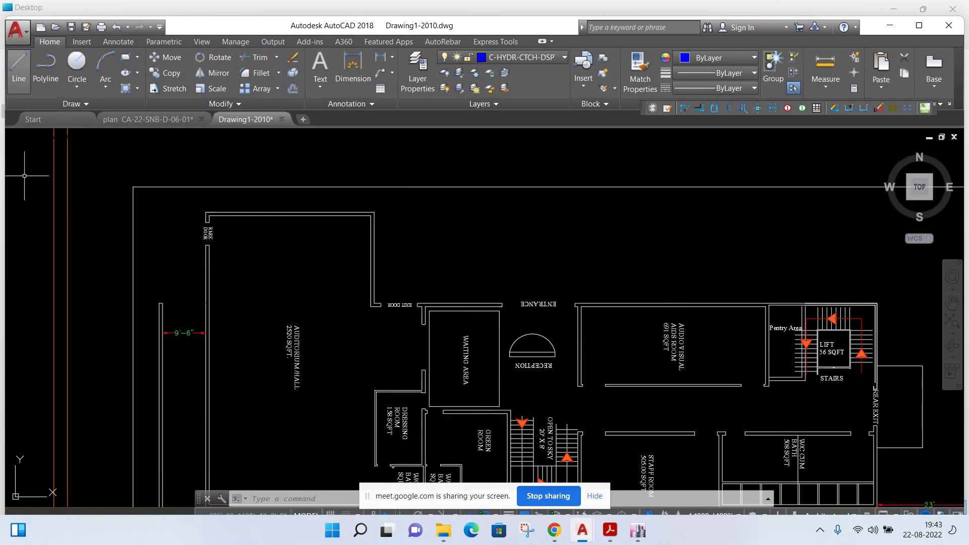
pyautogui.scroll(6, 212, 214)
pyautogui.click(242, 211)
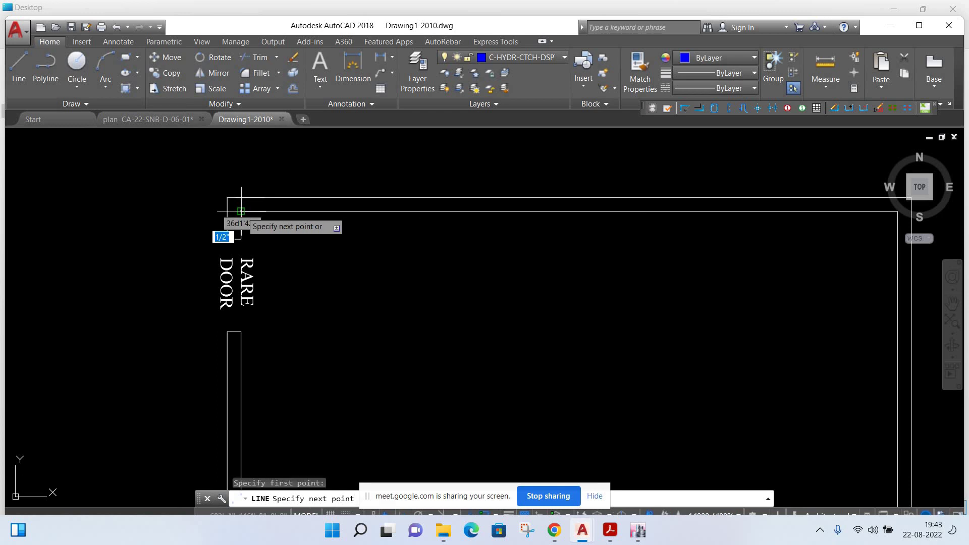
pyautogui.moveTo(818, 218); pyautogui.dragTo(685, 224, button='middle')
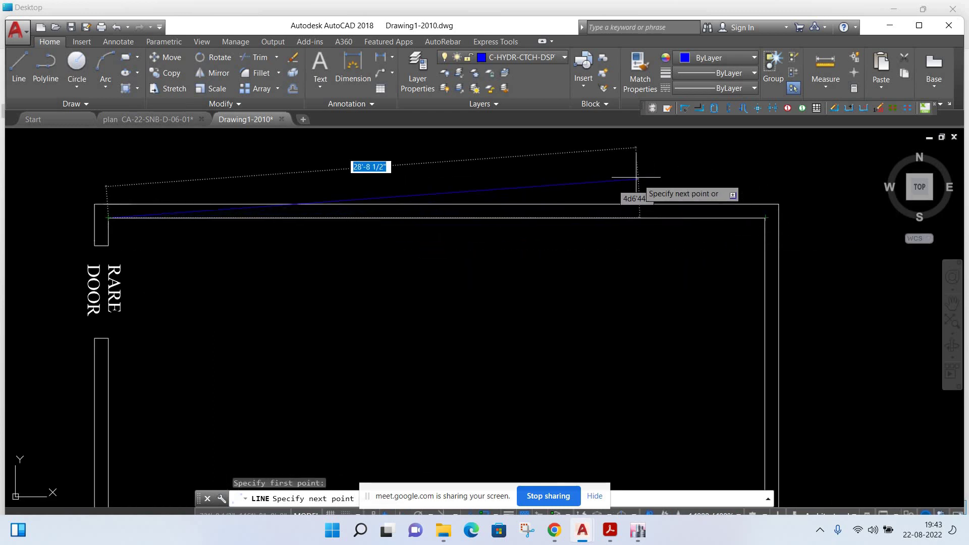
pyautogui.rightClick(626, 186)
pyautogui.click(644, 194)
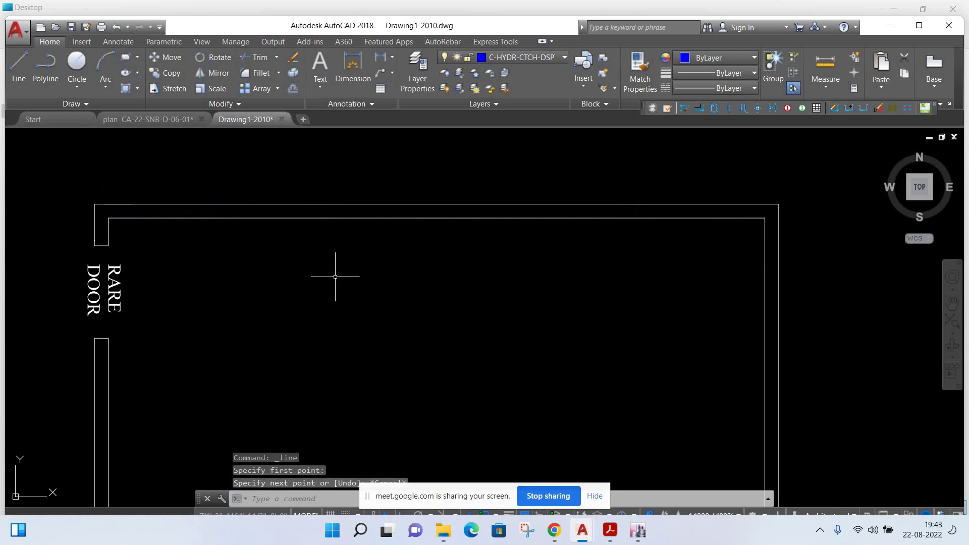
pyautogui.scroll(-3, 339, 275)
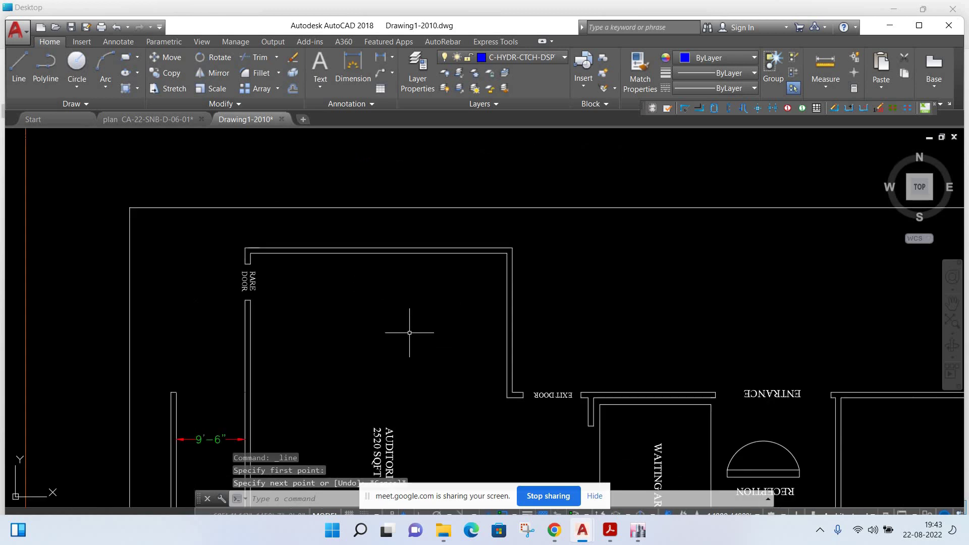
pyautogui.scroll(-2, 415, 330)
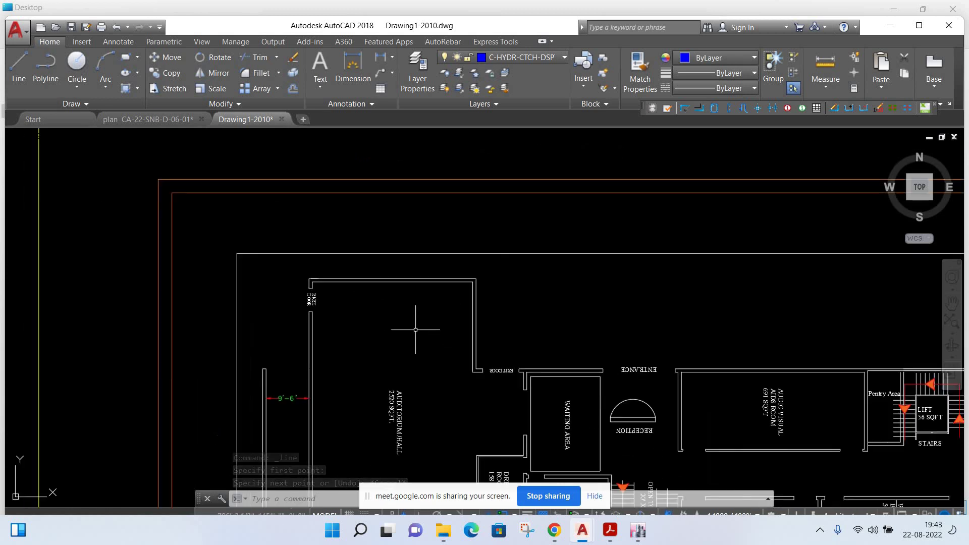
pyautogui.moveTo(415, 330); pyautogui.dragTo(351, 245, button='middle')
pyautogui.moveTo(373, 321)
pyautogui.mouseDown(button='middle')
pyautogui.moveTo(329, 319)
pyautogui.moveTo(272, 278)
pyautogui.mouseUp(button='middle')
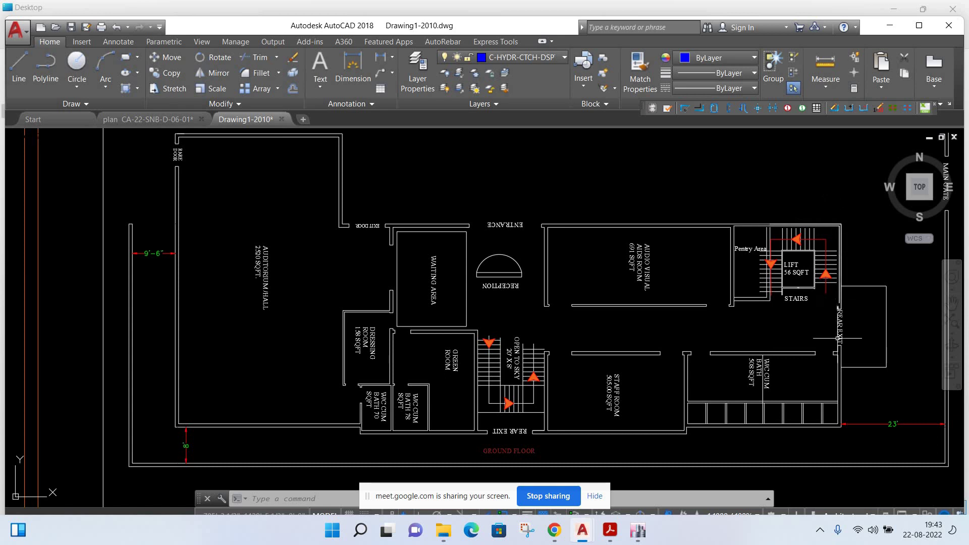
# - Zoom out to the full sheet with three plans and the 50-70 students note, briefly checking Chrome
pyautogui.scroll(2, 802, 250)
pyautogui.scroll(2, 795, 249)
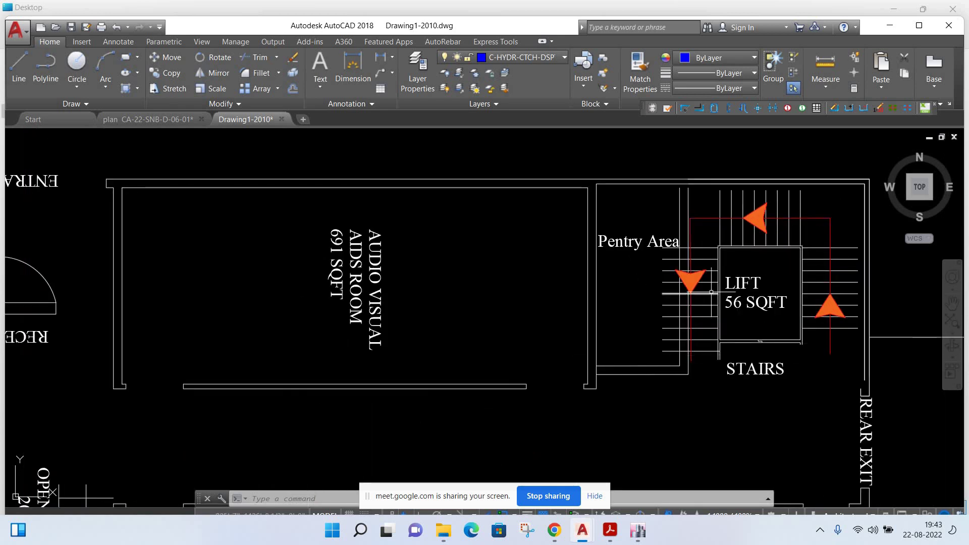
pyautogui.scroll(-2, 711, 291)
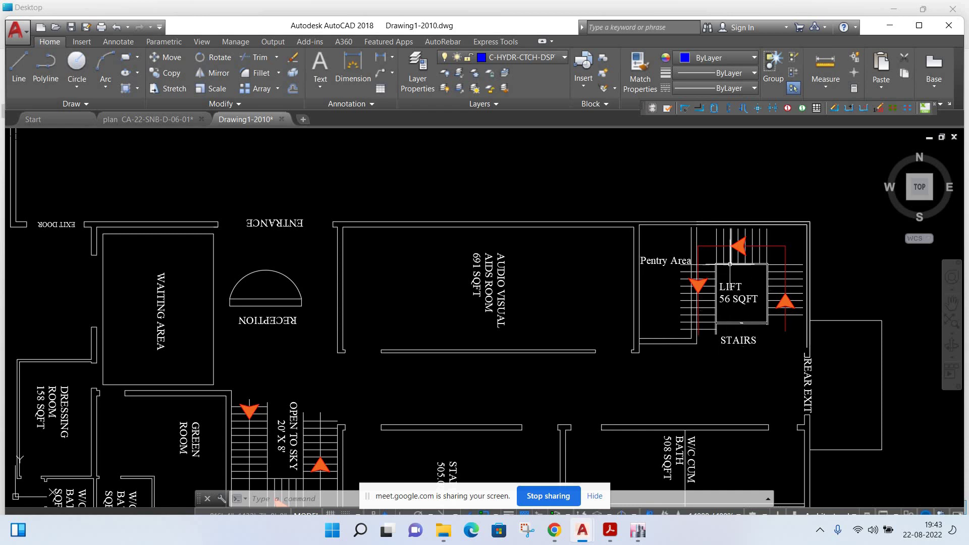
pyautogui.scroll(-2, 754, 356)
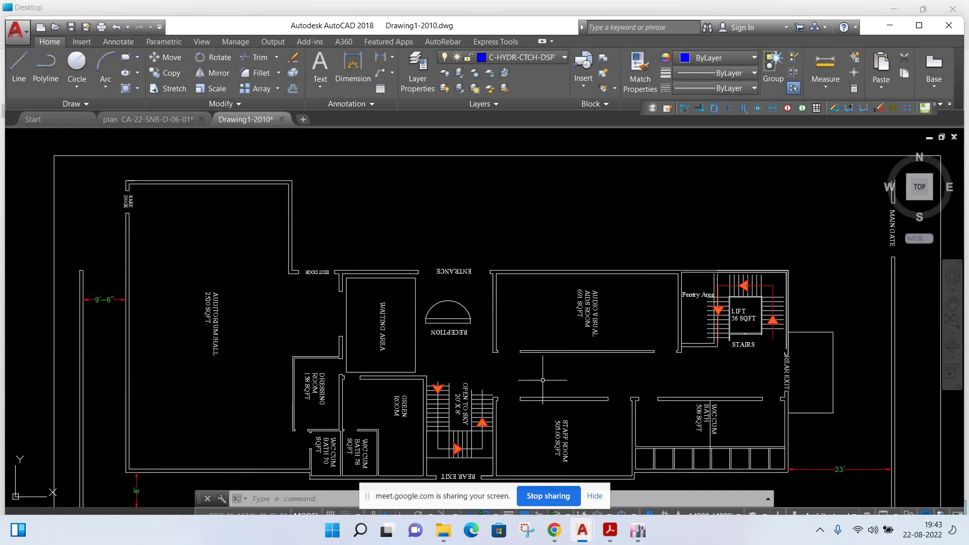
pyautogui.scroll(-1, 435, 324)
pyautogui.scroll(-2, 435, 324)
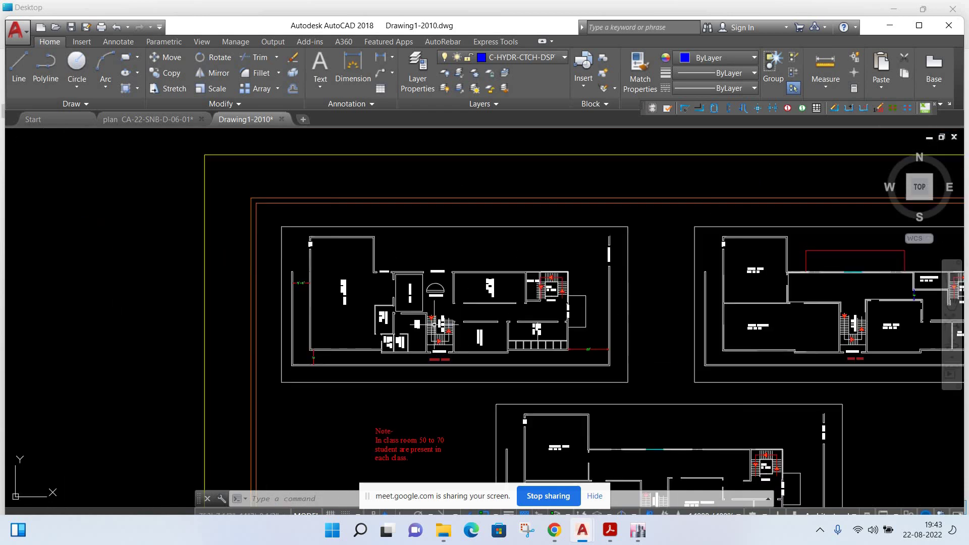
pyautogui.scroll(-2, 435, 324)
pyautogui.scroll(-2, 551, 294)
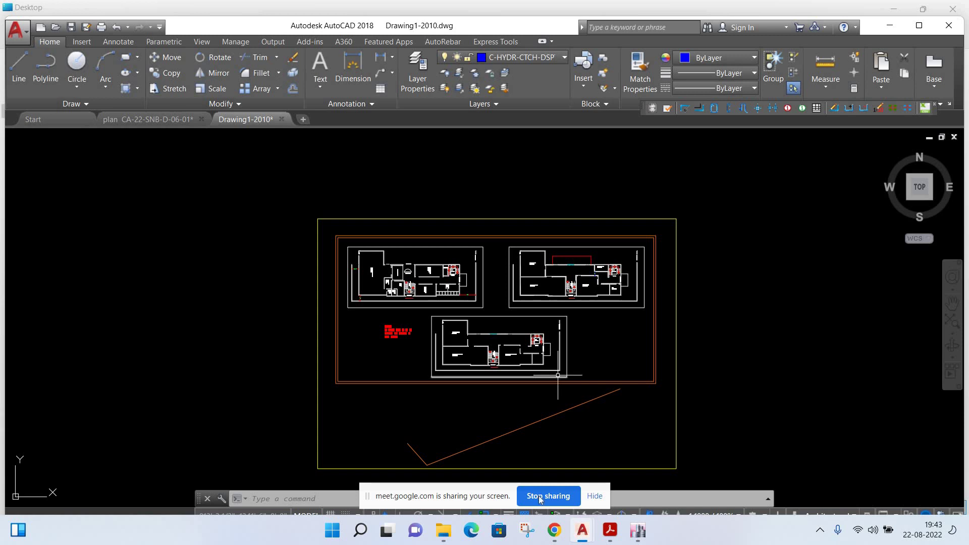
pyautogui.moveTo(554, 530)
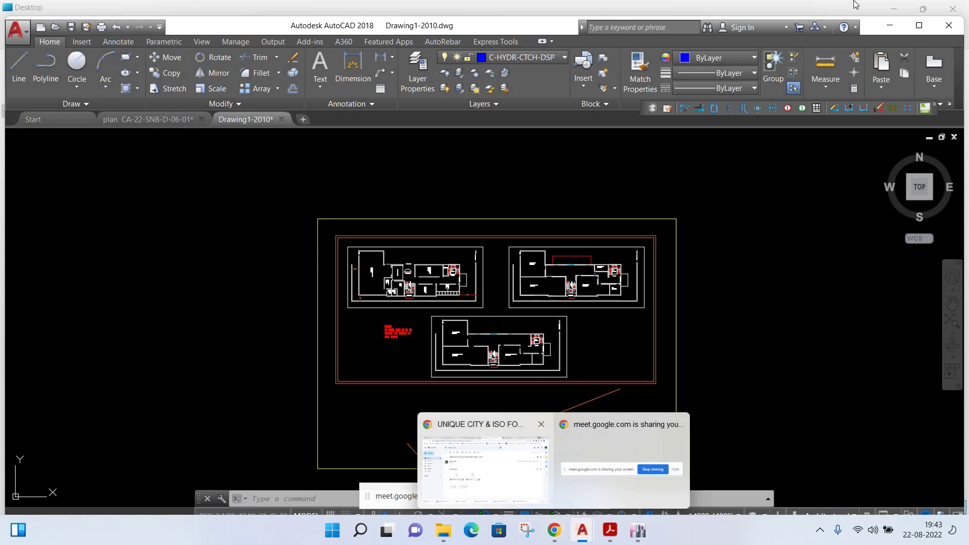
pyautogui.click(511, 480)
pyautogui.hotkey('alt', 'Tab')
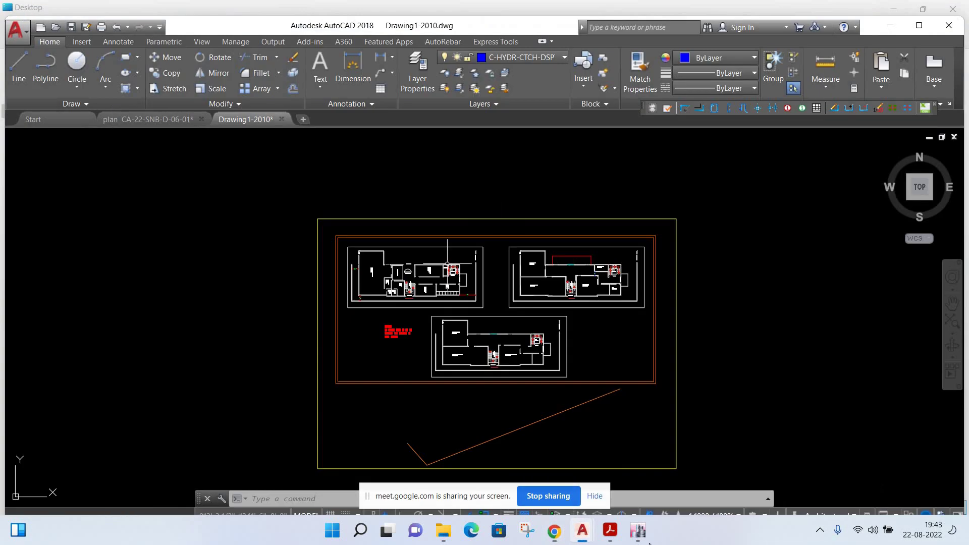
# - Return to ETABS, view beam B48's design summary report, and close it
pyautogui.click(636, 469)
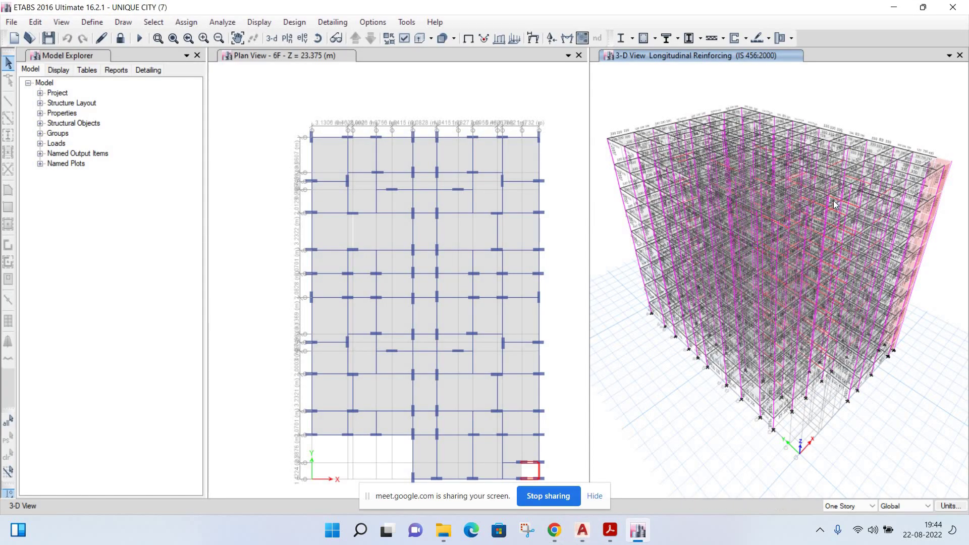
pyautogui.scroll(5, 833, 201)
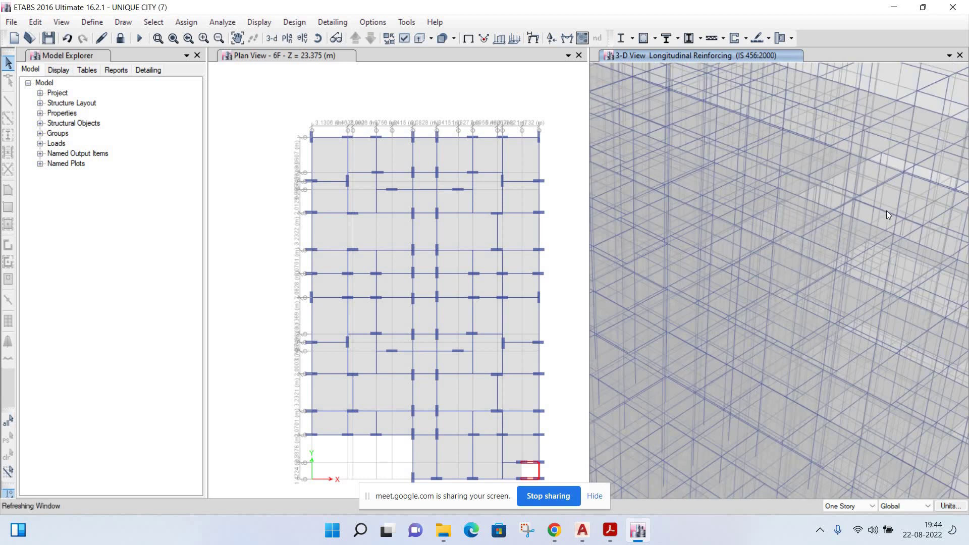
pyautogui.rightClick(437, 364)
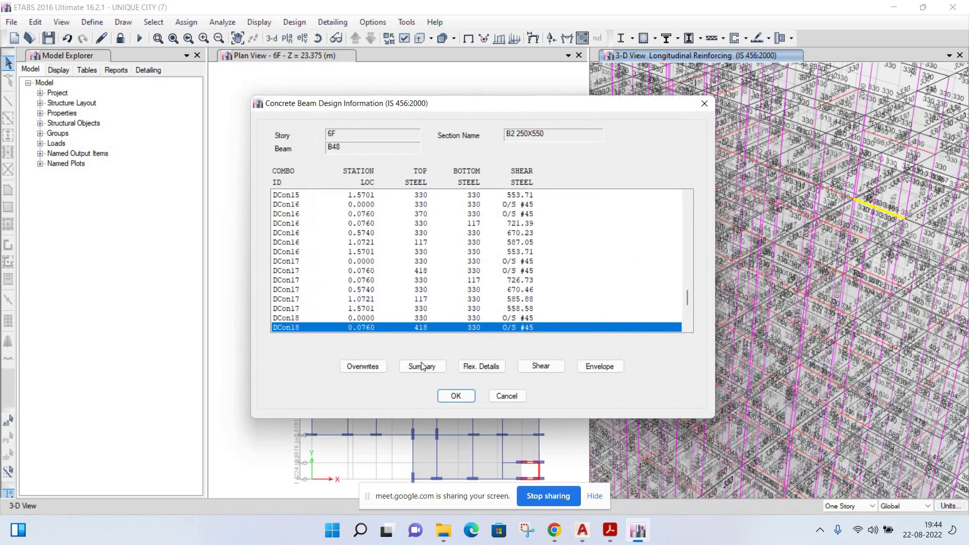
pyautogui.click(421, 362)
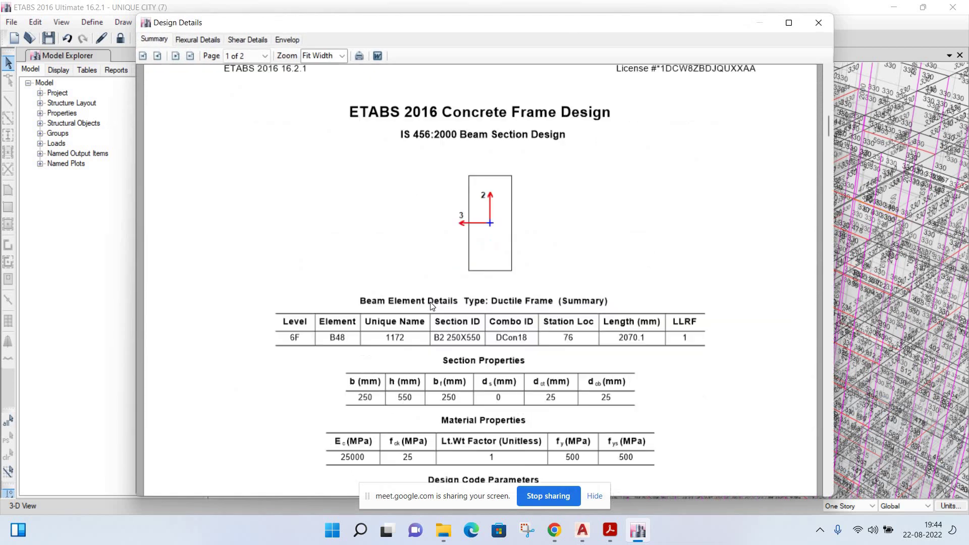
pyautogui.scroll(-5, 594, 216)
pyautogui.scroll(-5, 594, 216)
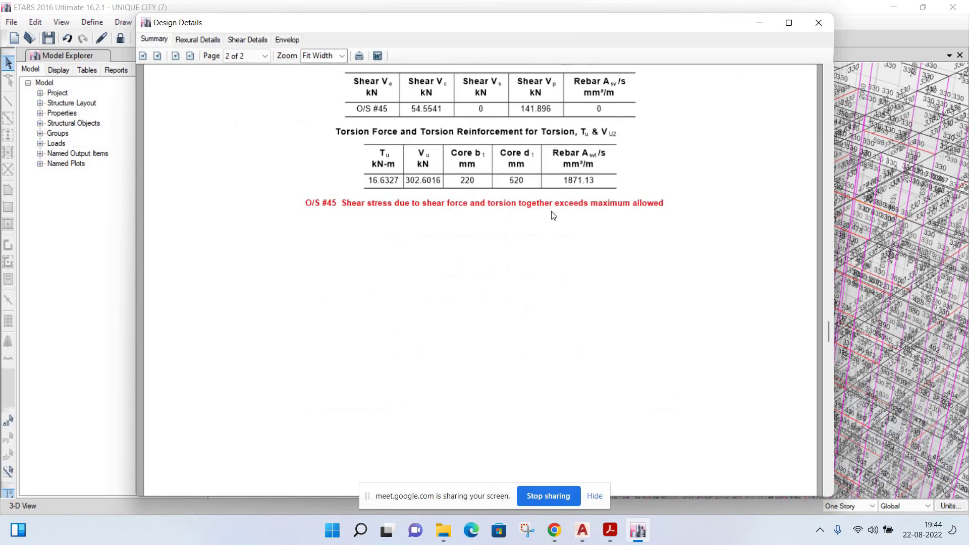
pyautogui.click(818, 23)
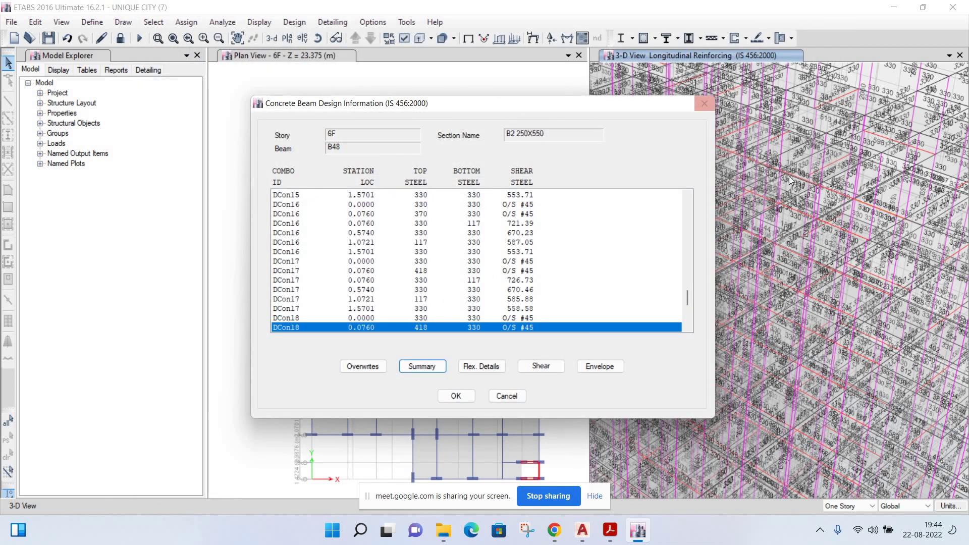
pyautogui.press('Escape')
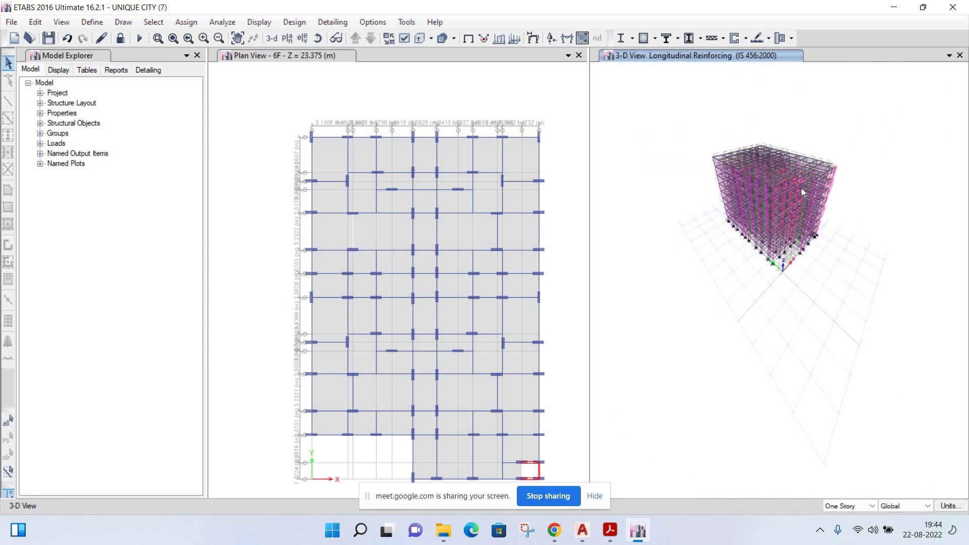
# - Reopen beam B48's 6F summary report to review the O/S #45 shear failure, then close it
pyautogui.scroll(3, 801, 188)
pyautogui.scroll(2, 767, 222)
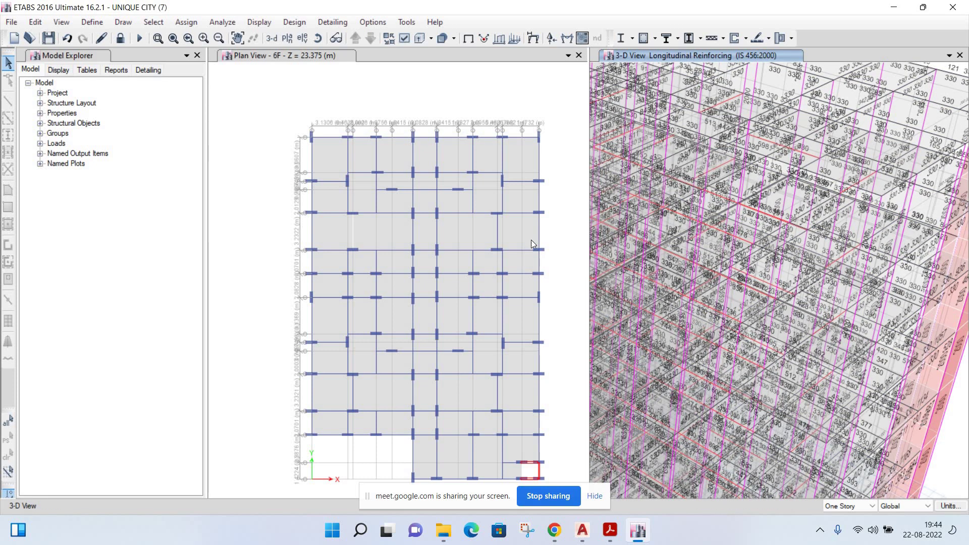
pyautogui.rightClick(417, 354)
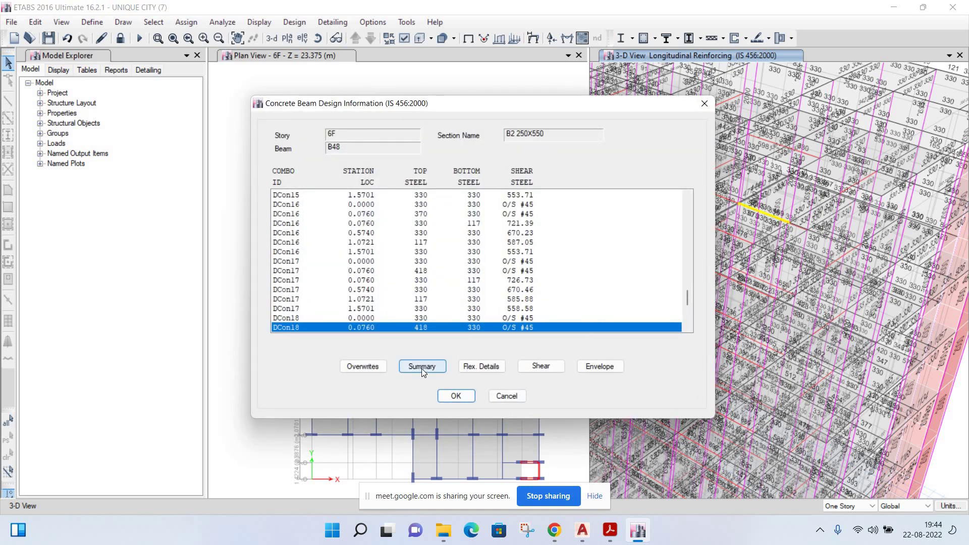
pyautogui.click(422, 368)
pyautogui.scroll(-2, 432, 359)
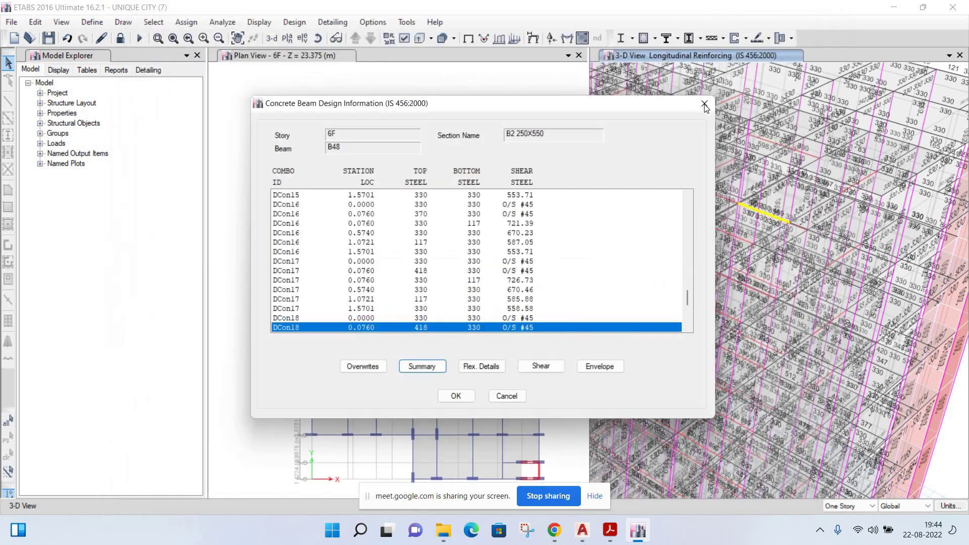
pyautogui.click(818, 22)
pyautogui.press('Escape')
# - Zoom and pan the 3D and 6F plan views to inspect the IS 456:2000 longitudinal reinforcing
pyautogui.scroll(3, 780, 224)
pyautogui.scroll(2, 777, 222)
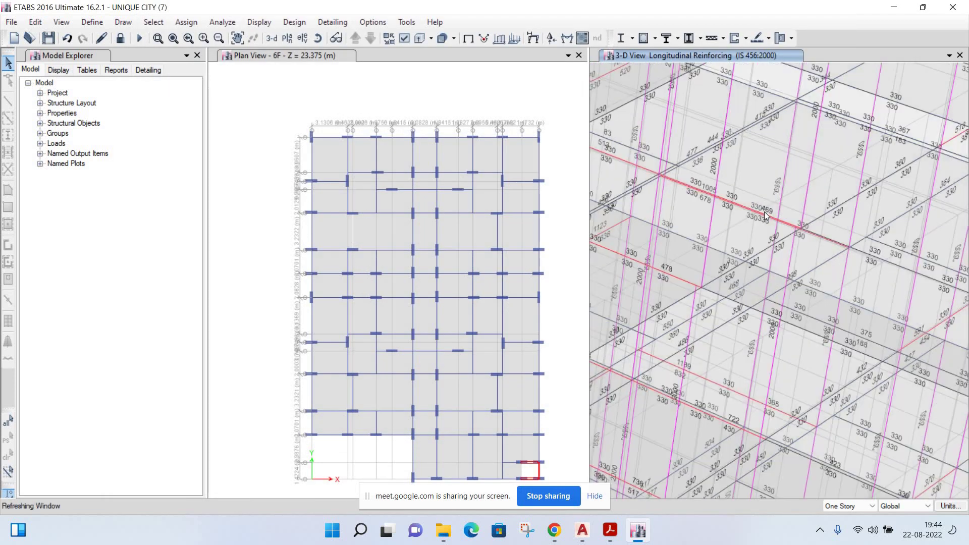
pyautogui.scroll(2, 764, 211)
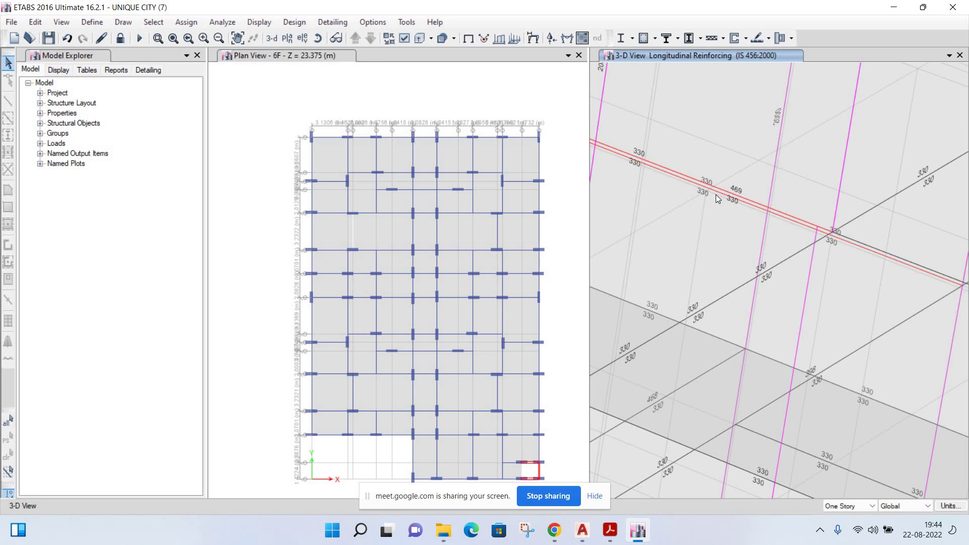
pyautogui.scroll(-2, 715, 195)
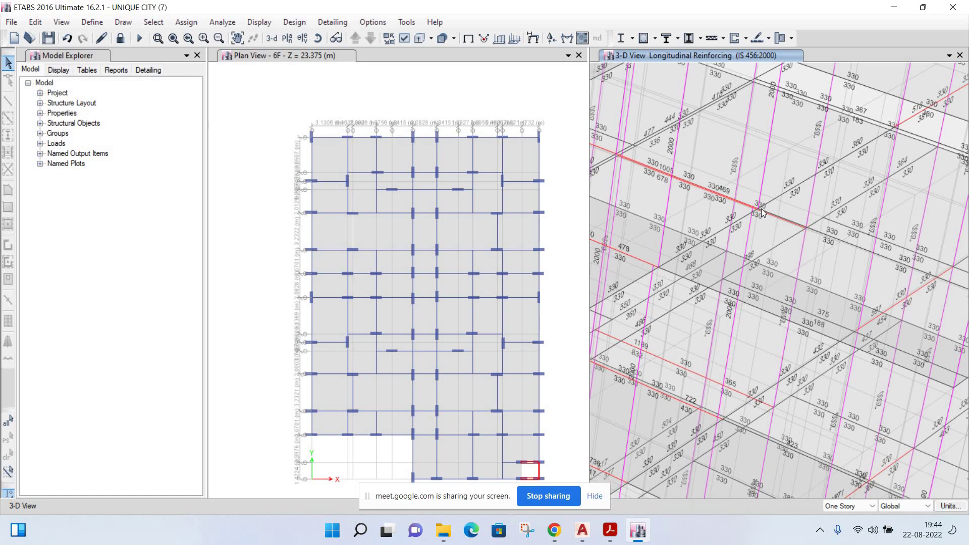
pyautogui.scroll(2, 765, 200)
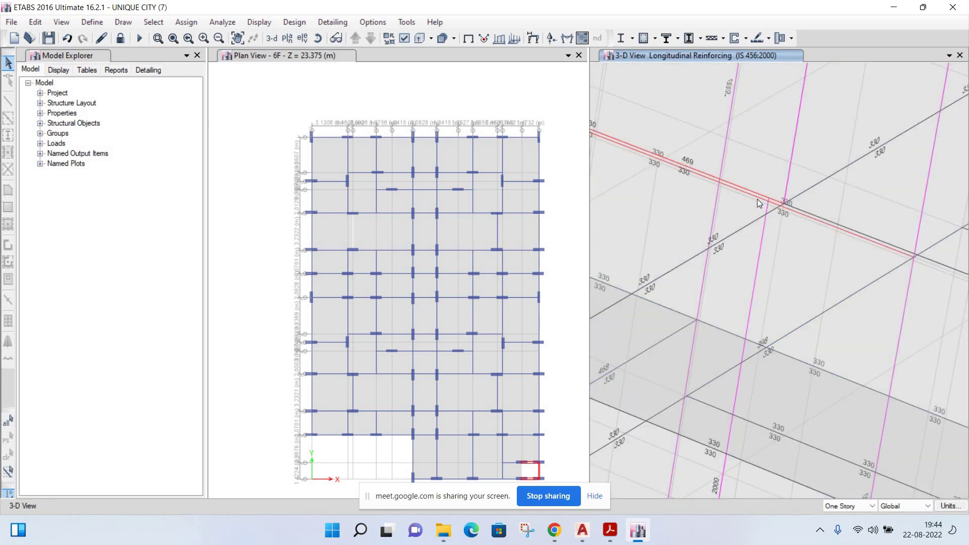
pyautogui.moveTo(468, 274); pyautogui.dragTo(427, 204, button='middle')
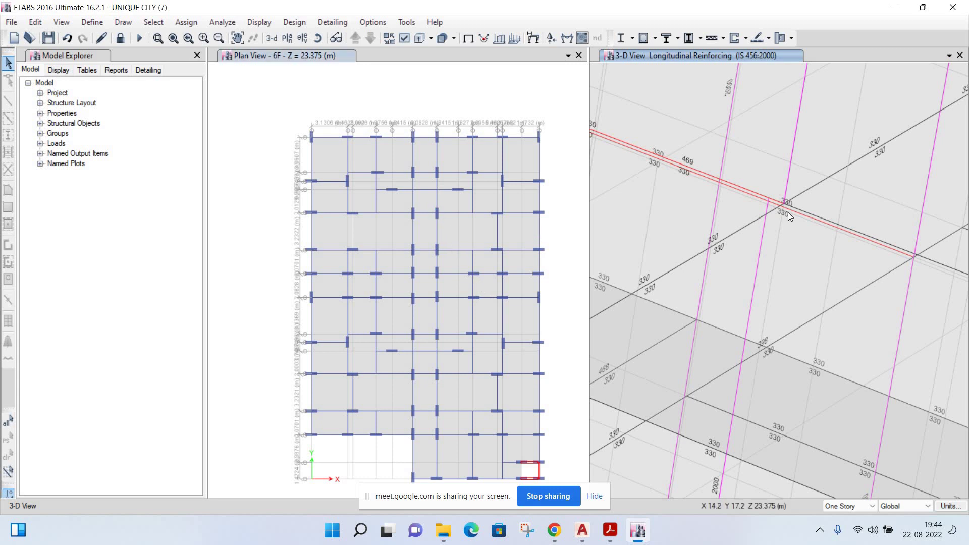
pyautogui.scroll(-2, 719, 203)
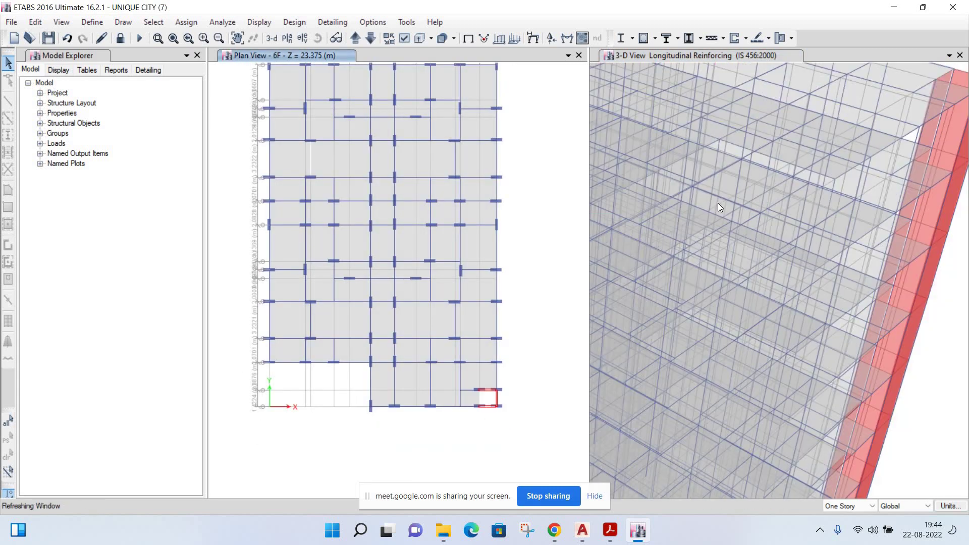
pyautogui.scroll(2, 895, 233)
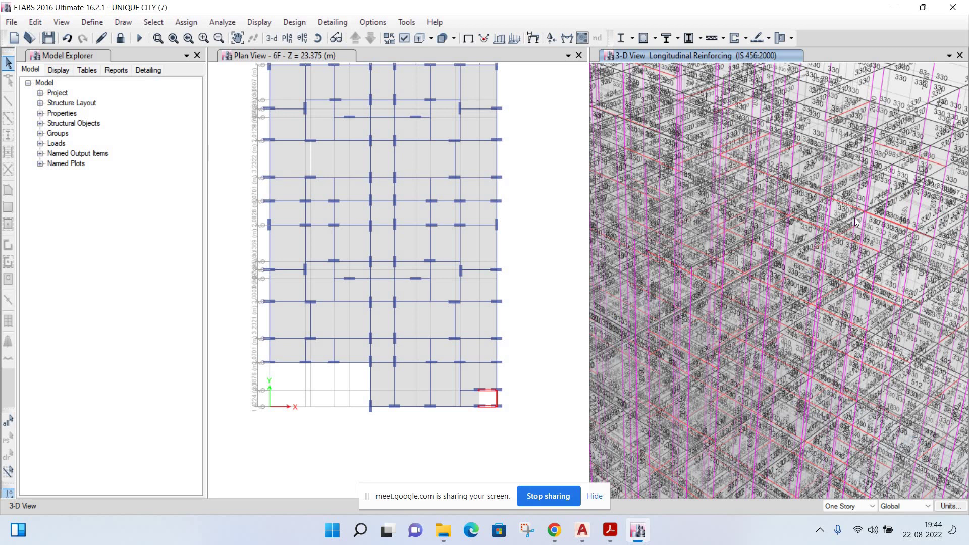
pyautogui.scroll(-3, 854, 222)
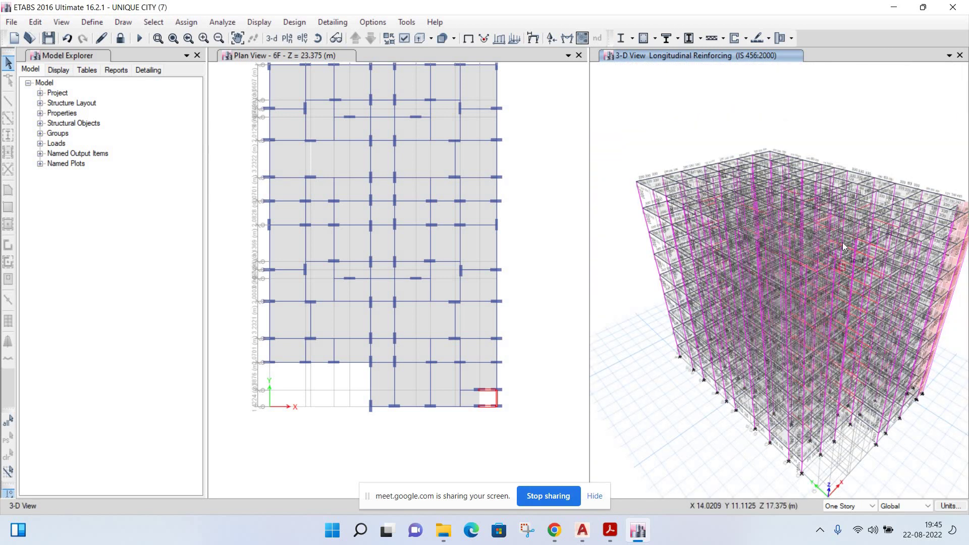
pyautogui.scroll(3, 843, 242)
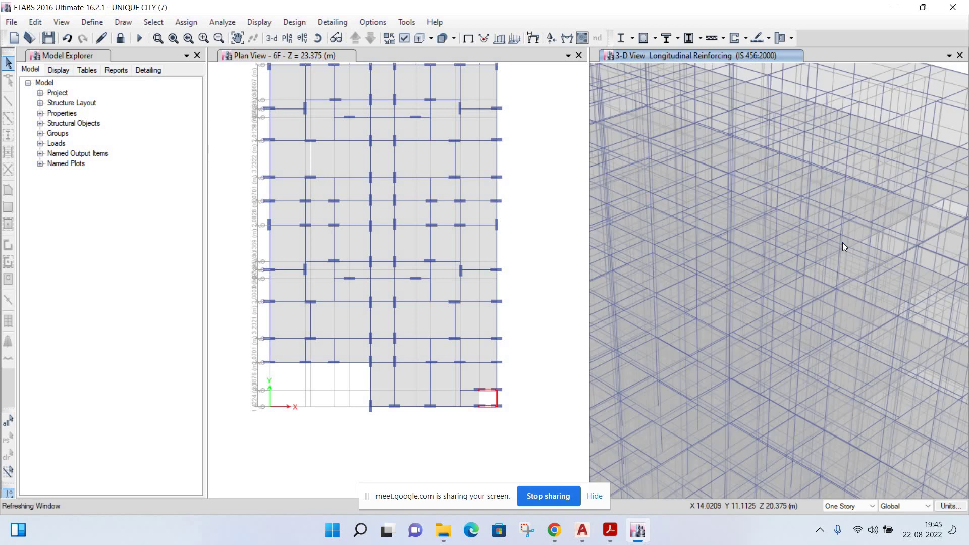
pyautogui.scroll(-3, 843, 242)
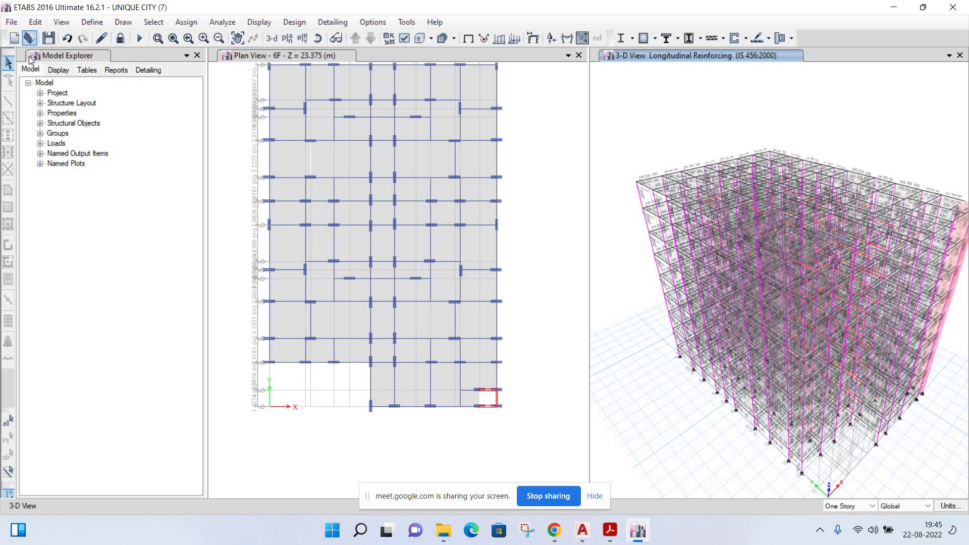
# - Open the G+4 model without saving changes to UNIQUE CITY (7)
pyautogui.press('Return')
pyautogui.press('Return')
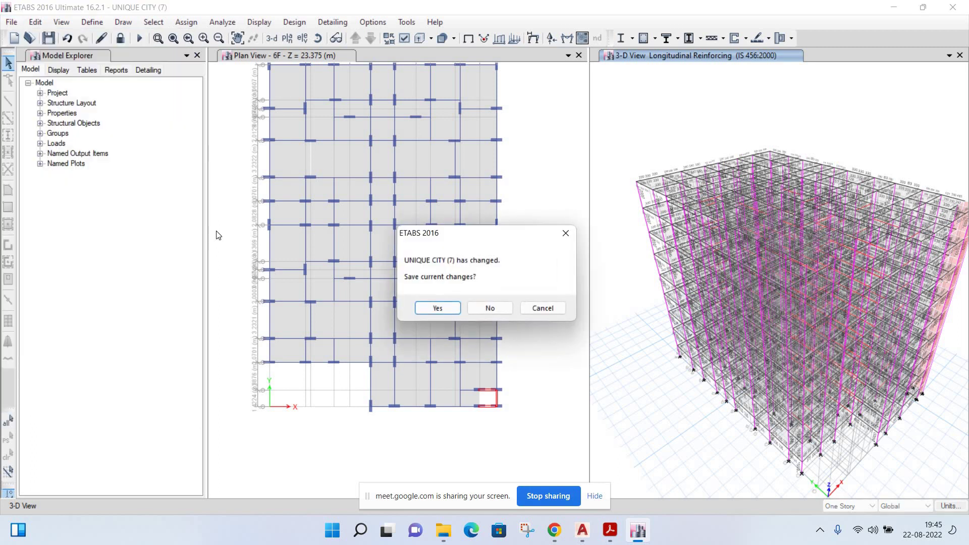
pyautogui.press('Return')
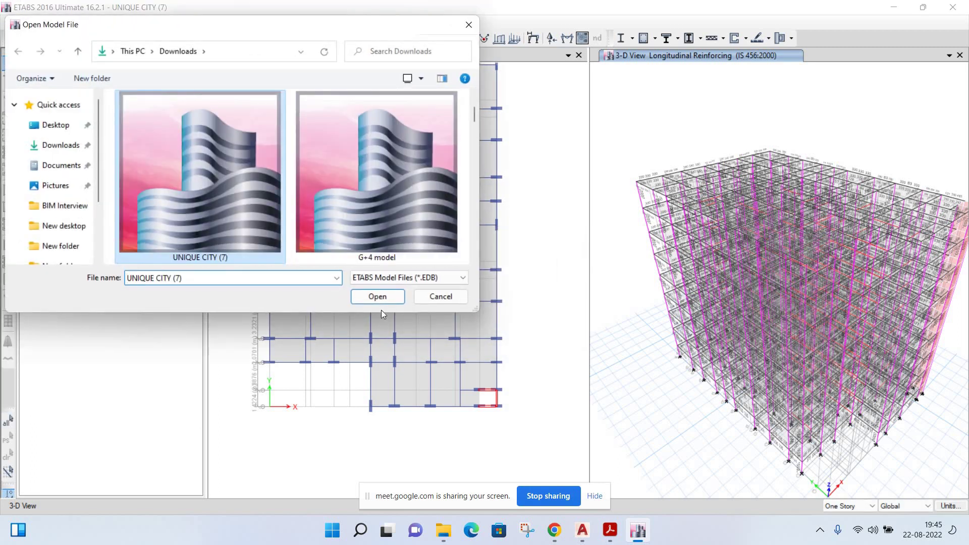
pyautogui.click(398, 212)
pyautogui.press('Return')
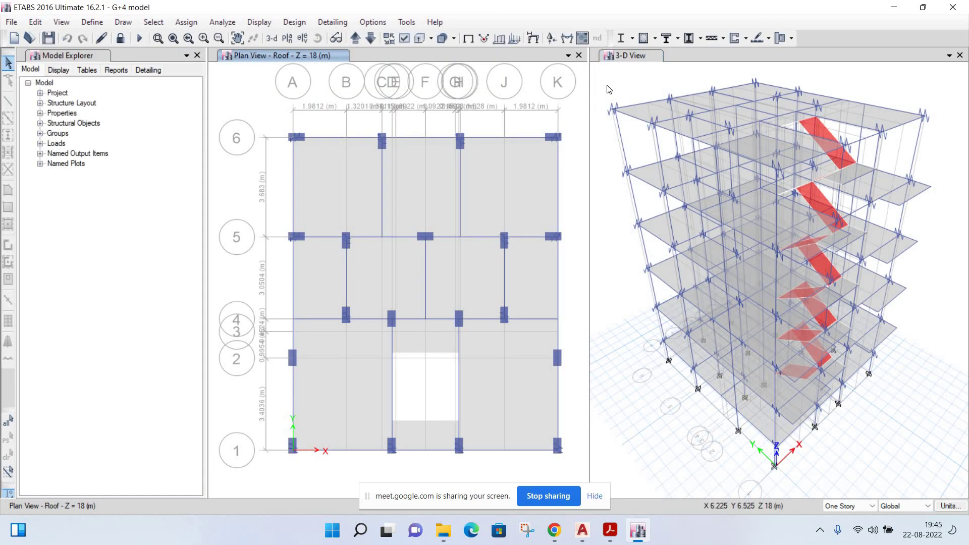
# - Bring up the model file chooser again, cancel it, and quit ETABS
pyautogui.click(12, 22)
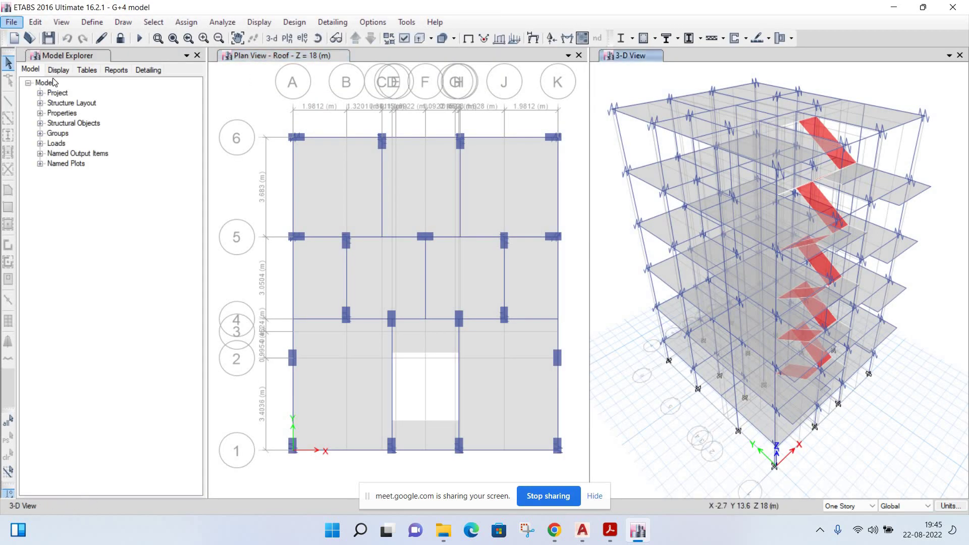
pyautogui.click(30, 54)
pyautogui.click(200, 160)
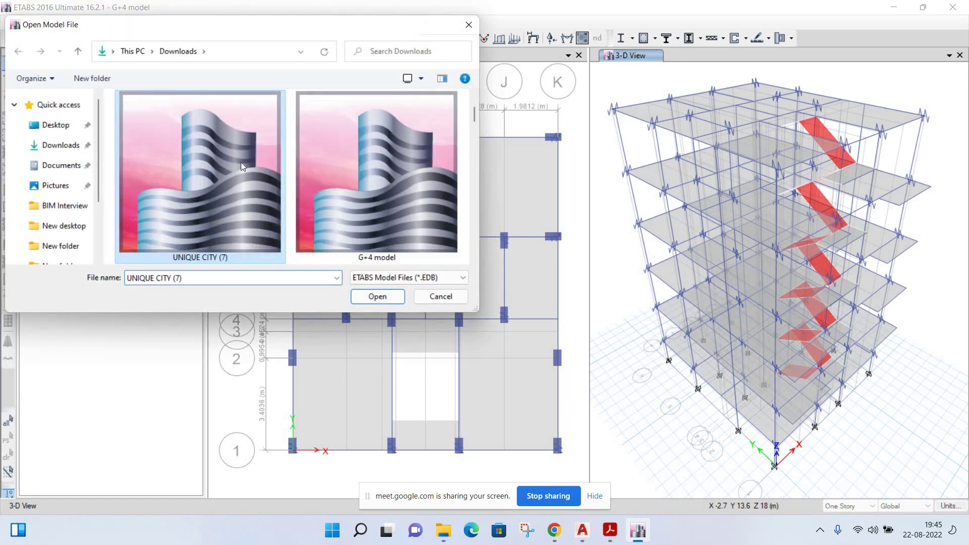
pyautogui.click(469, 24)
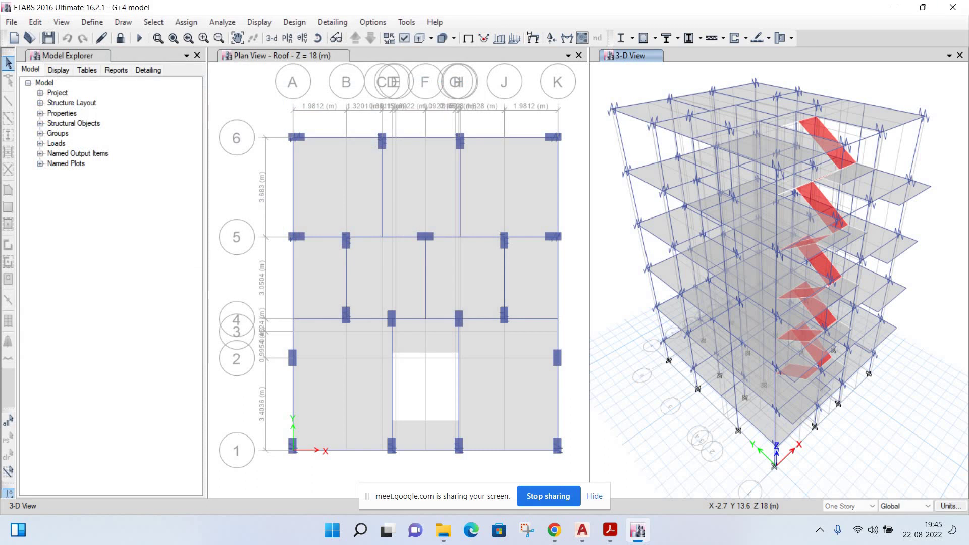
pyautogui.click(952, 7)
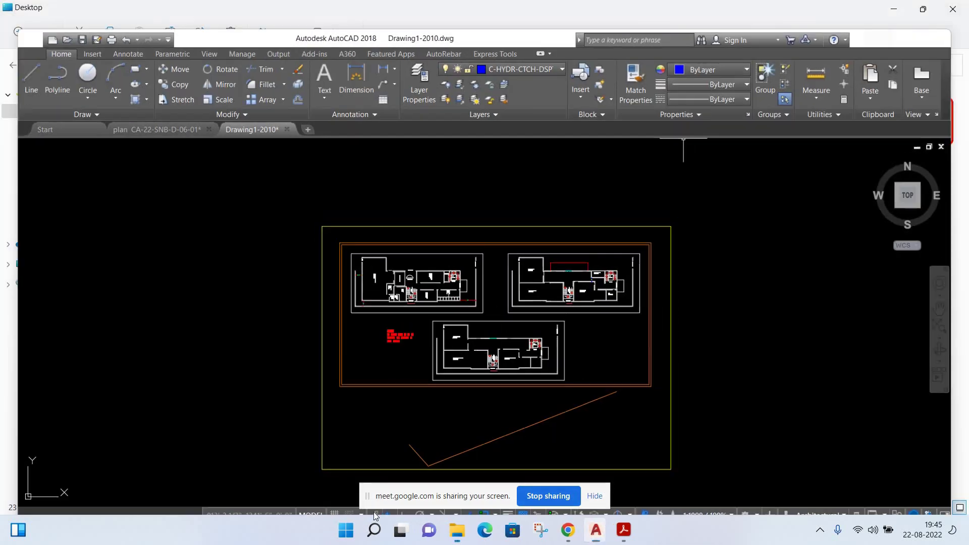
# - Search for SAFE and launch SAFE 2016 from its Desktop RunAsDate shortcut
pyautogui.hotkey('alt', 'Tab')
pyautogui.click(374, 530)
pyautogui.write('s')
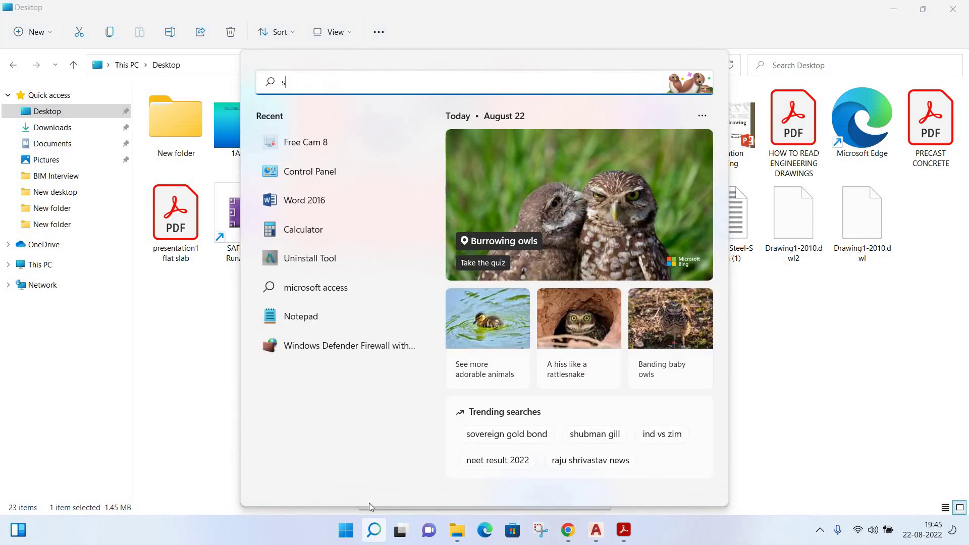
pyautogui.write('af')
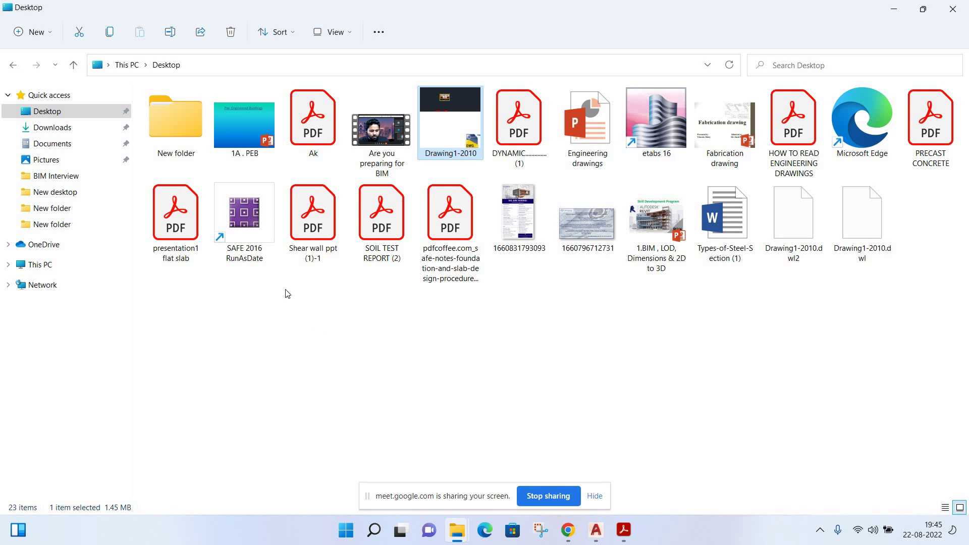
pyautogui.doubleClick(243, 222)
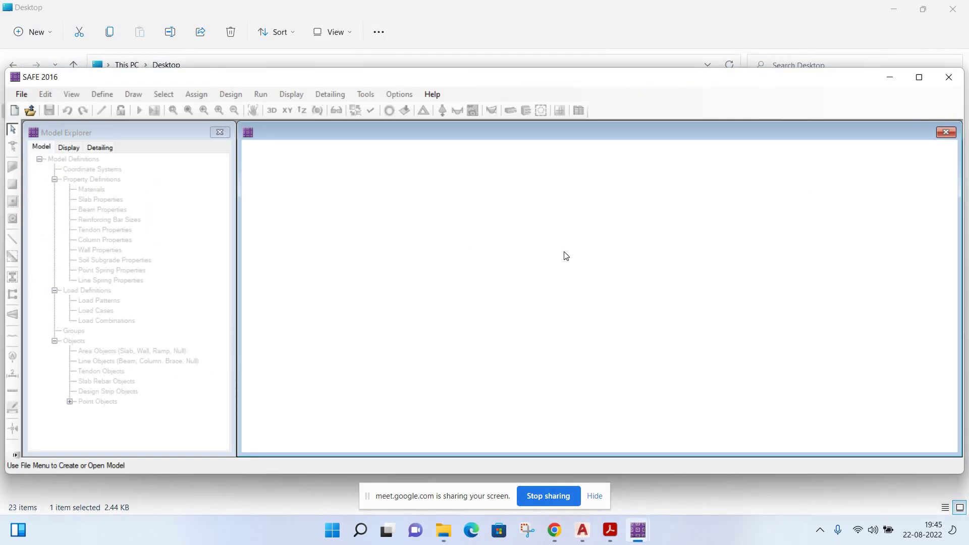
# - Dismiss the start-up tip, maximise SAFE, and open FOOTING.FDB from the Downloads folder
pyautogui.press('Return')
pyautogui.doubleClick(430, 83)
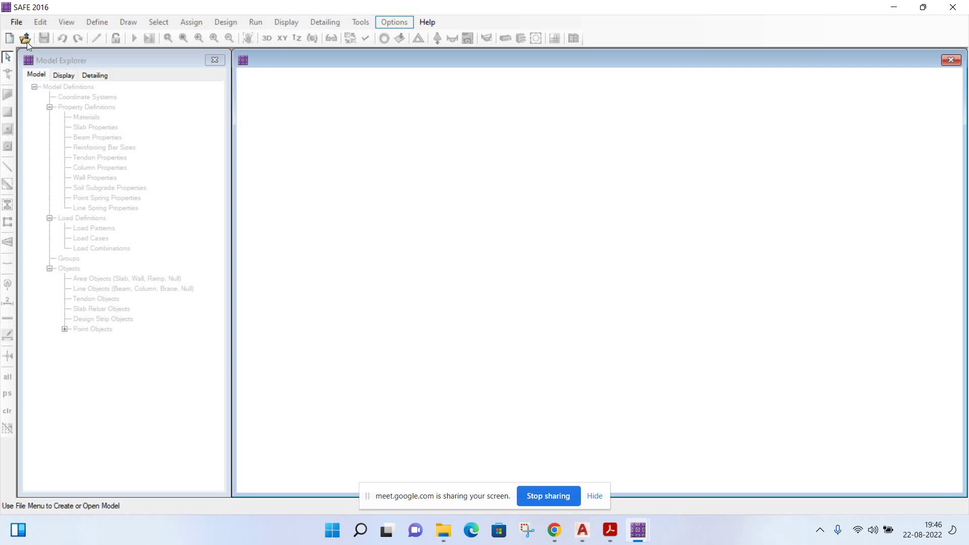
pyautogui.click(17, 21)
pyautogui.click(36, 68)
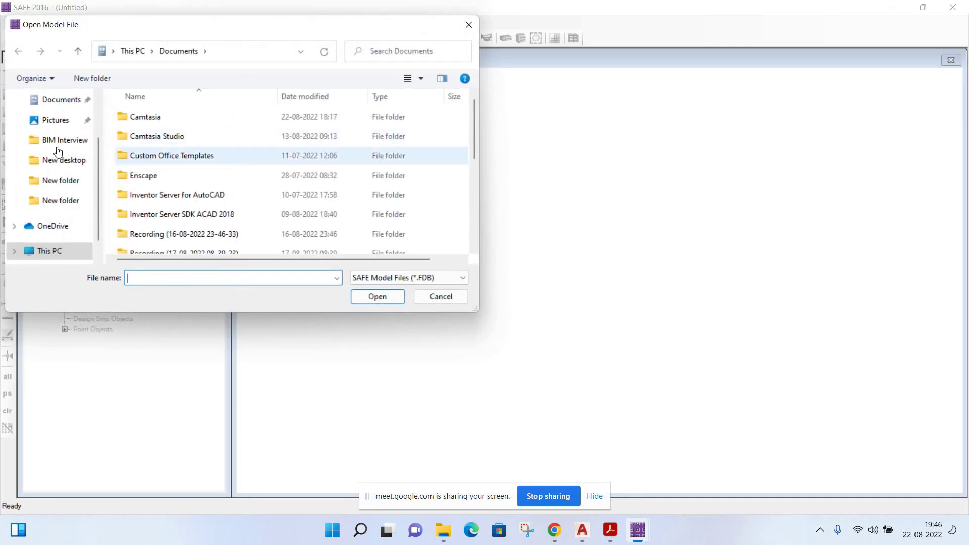
pyautogui.scroll(2, 56, 129)
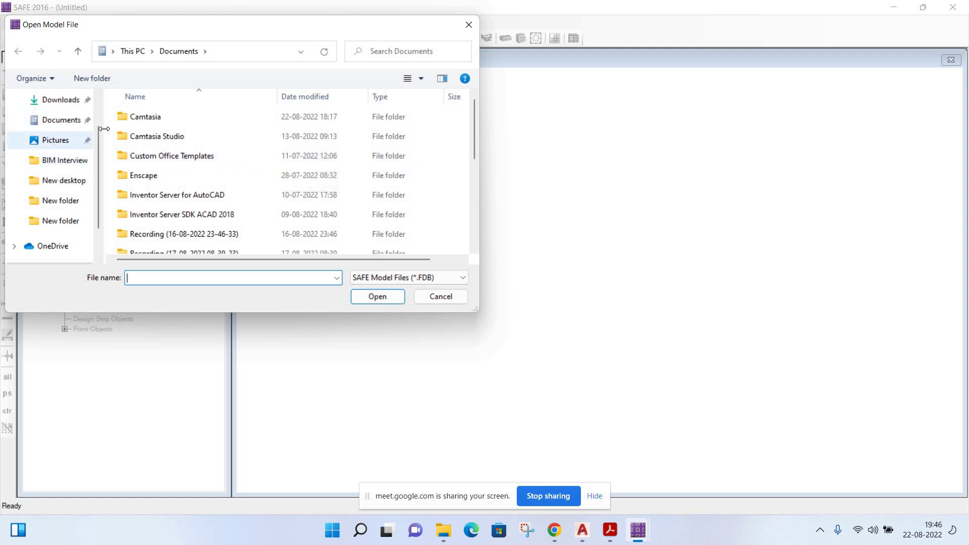
pyautogui.click(55, 119)
pyautogui.click(184, 154)
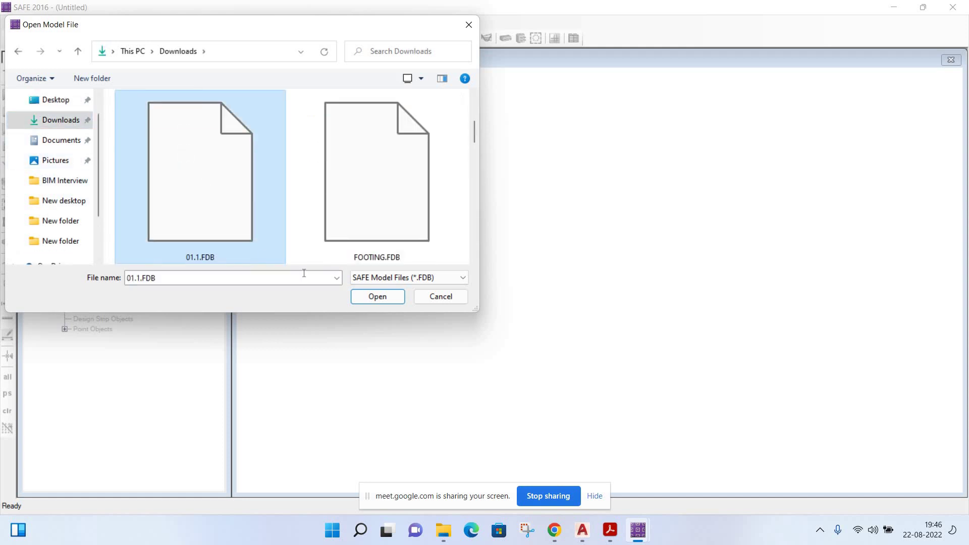
pyautogui.click(366, 298)
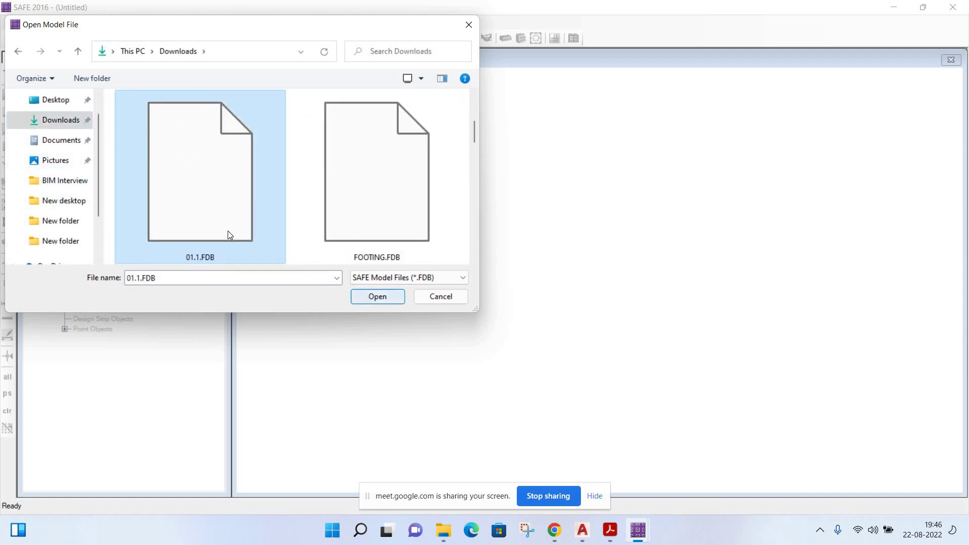
pyautogui.click(355, 295)
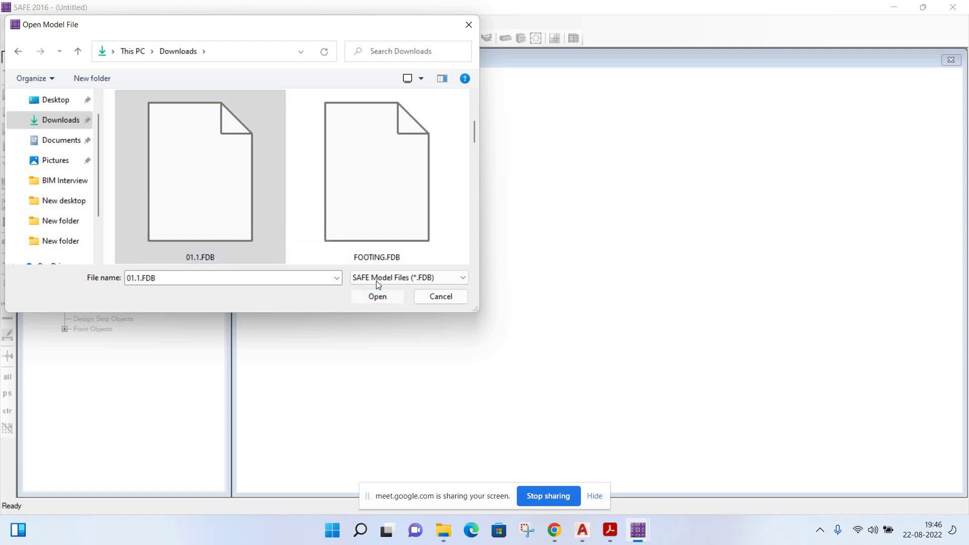
pyautogui.click(365, 223)
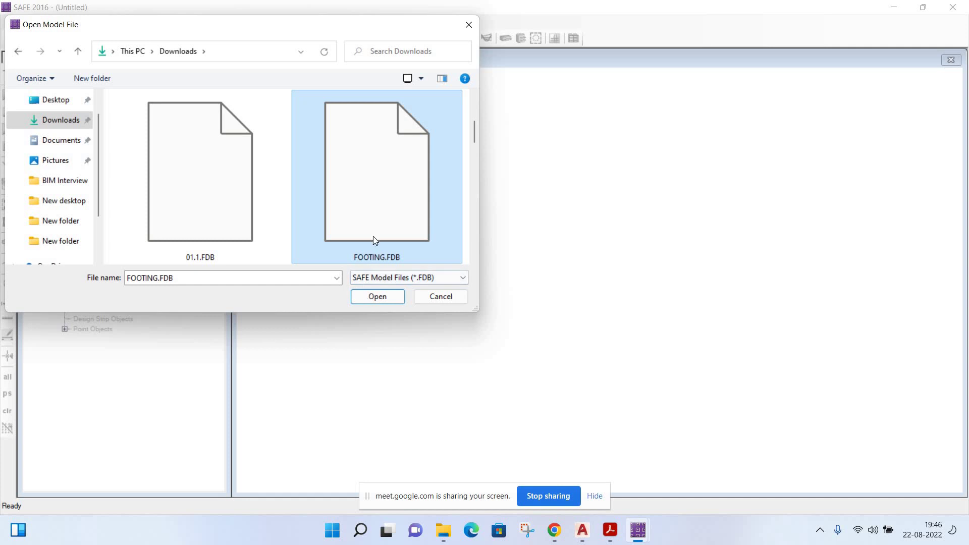
pyautogui.click(374, 297)
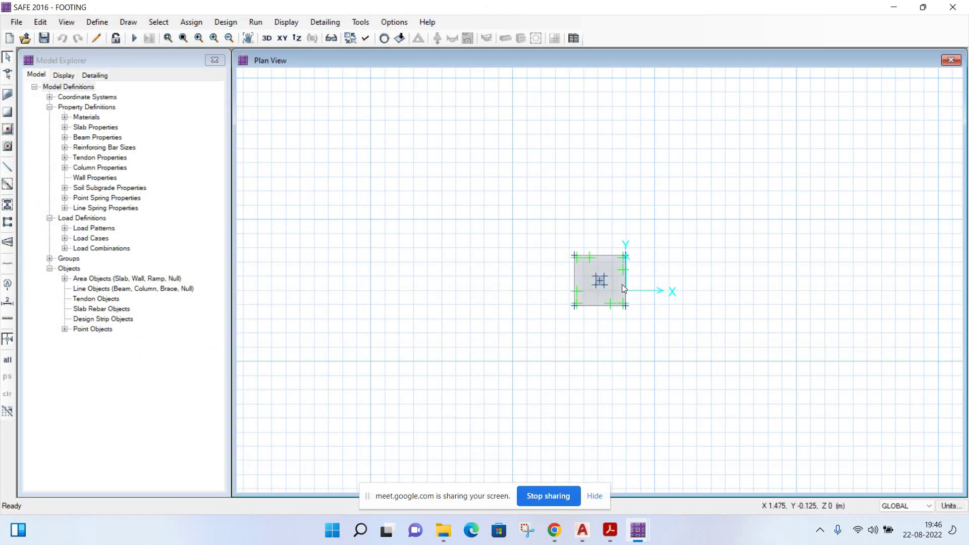
# - Browse the SAFE Design and Assign menus for the footing model
pyautogui.scroll(2, 622, 283)
pyautogui.scroll(2, 494, 279)
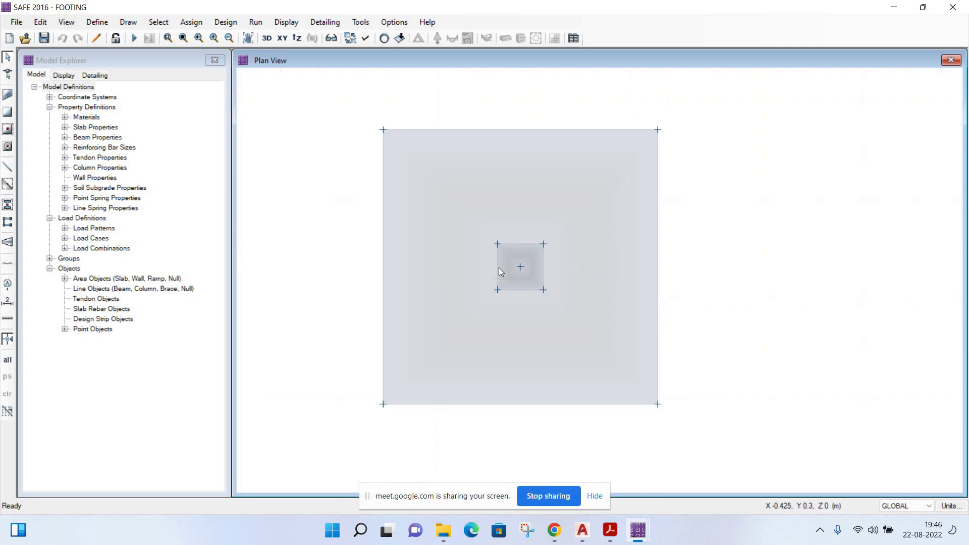
pyautogui.click(227, 23)
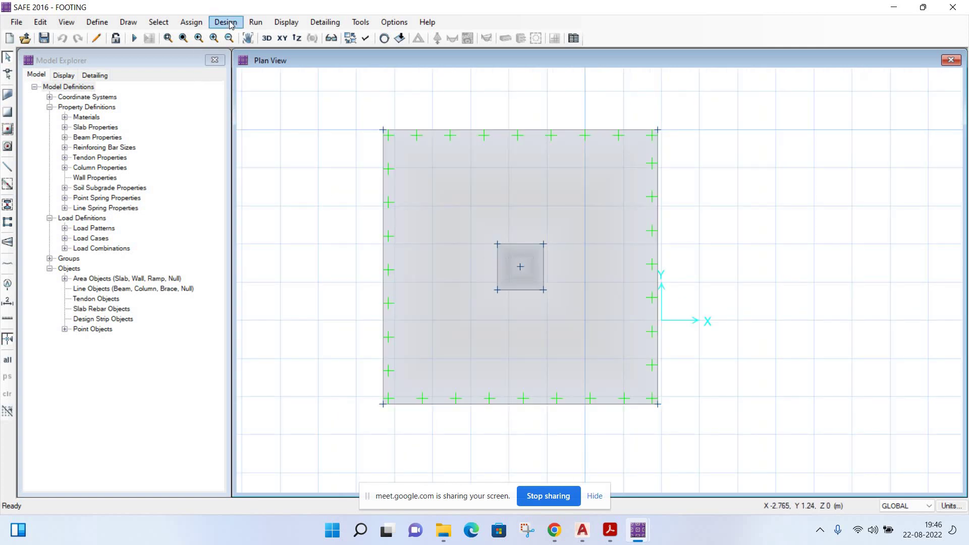
pyautogui.click(186, 24)
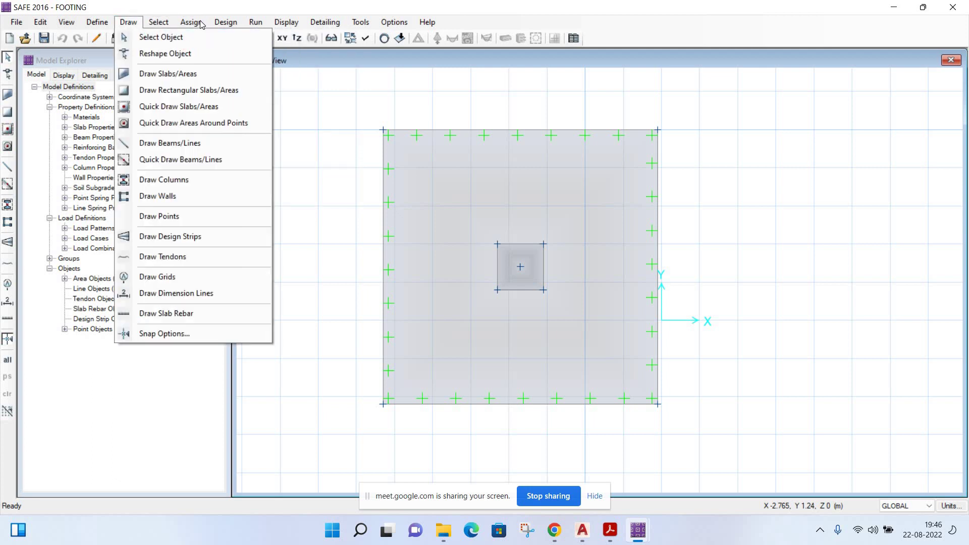
pyautogui.moveTo(226, 22)
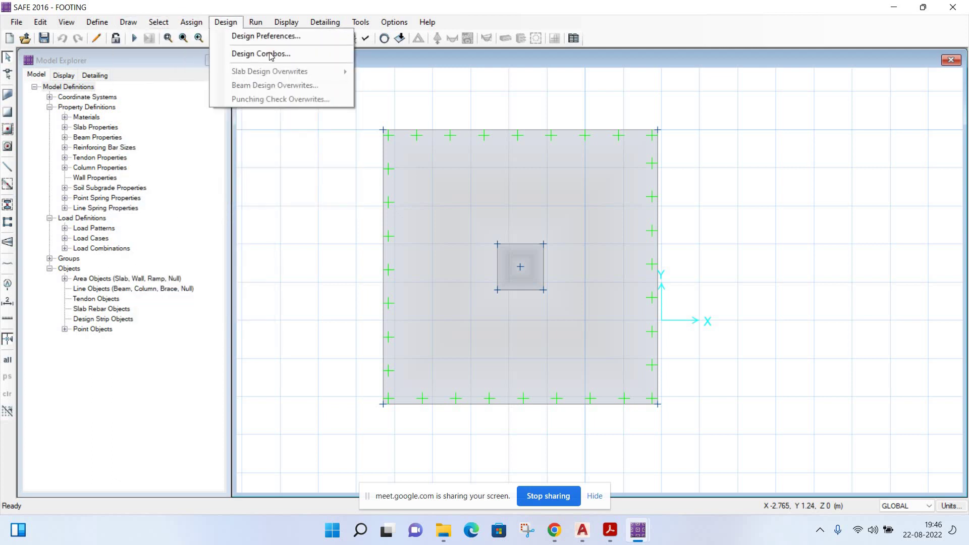
# - Run analysis and design, then show the punching shear ratio 0.2745 at the column
pyautogui.press('F5')
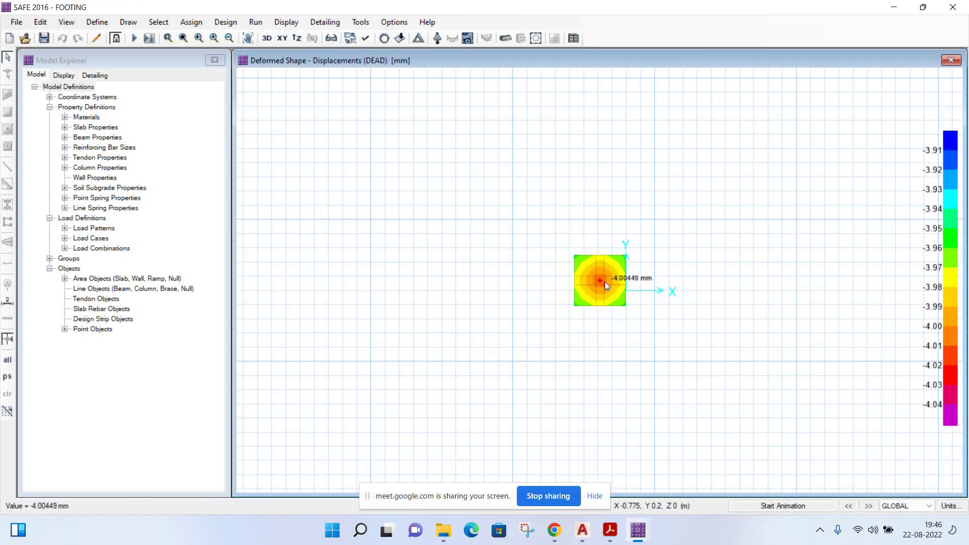
pyautogui.scroll(1, 605, 282)
pyautogui.scroll(1, 604, 280)
pyautogui.scroll(1, 604, 280)
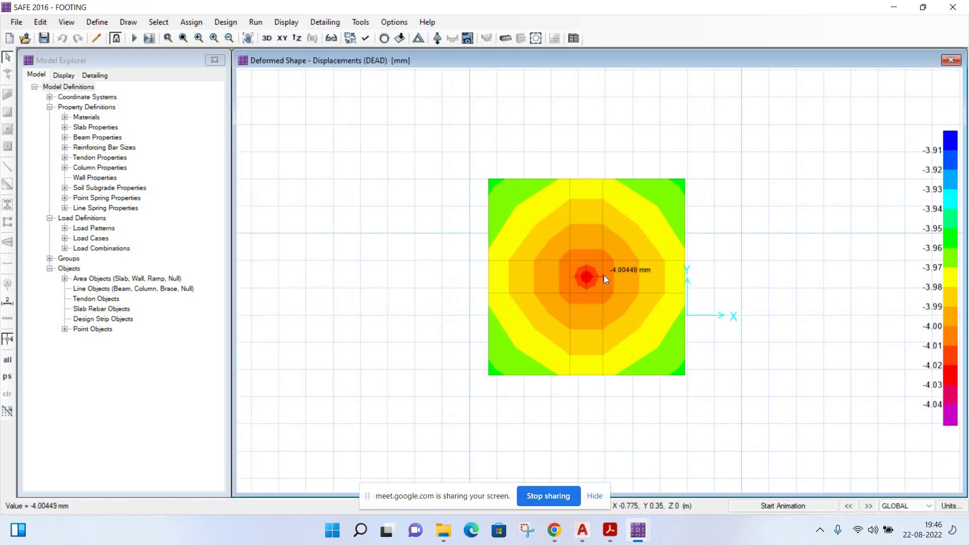
pyautogui.scroll(1, 603, 275)
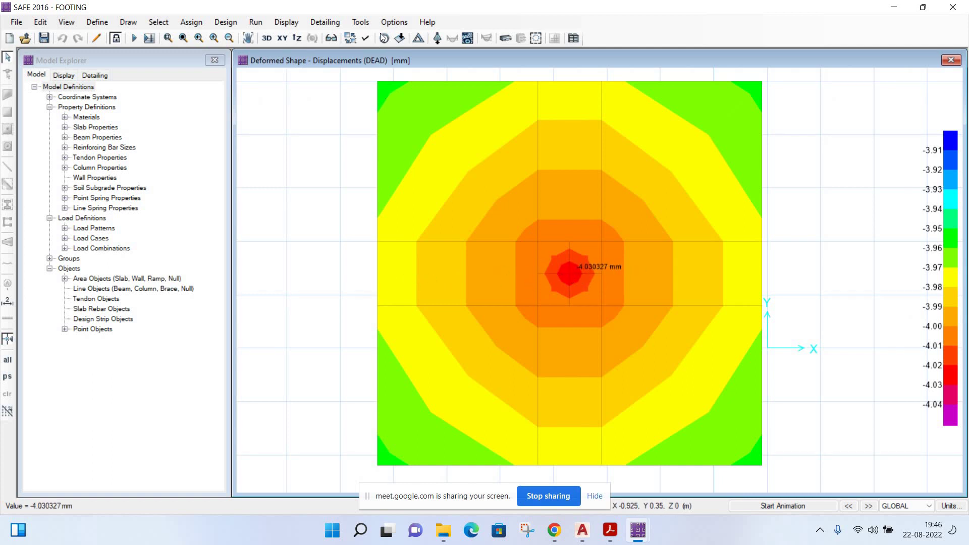
pyautogui.click(535, 40)
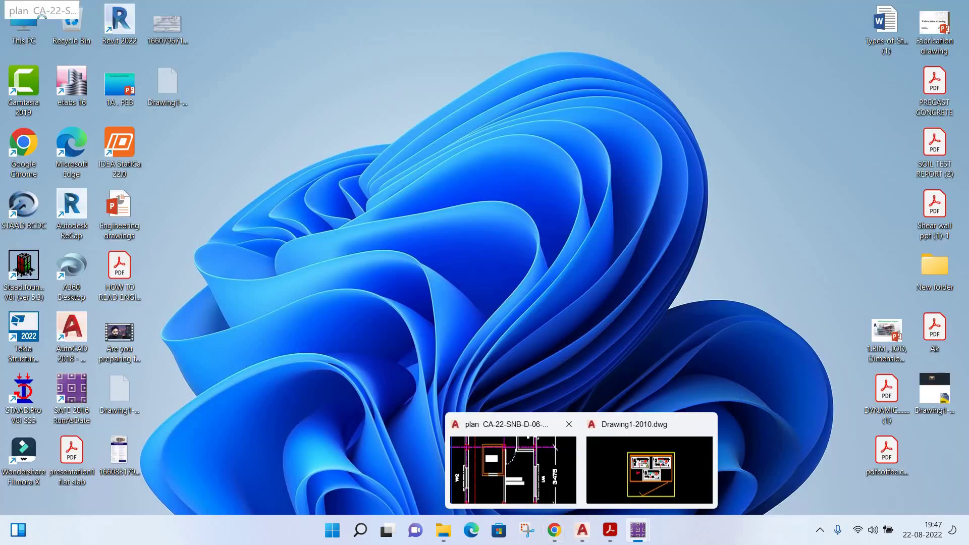
# - Bring up the CA-22-SNB-D-06-01 plan and pan across the toilet and drawing room areas
pyautogui.click(513, 469)
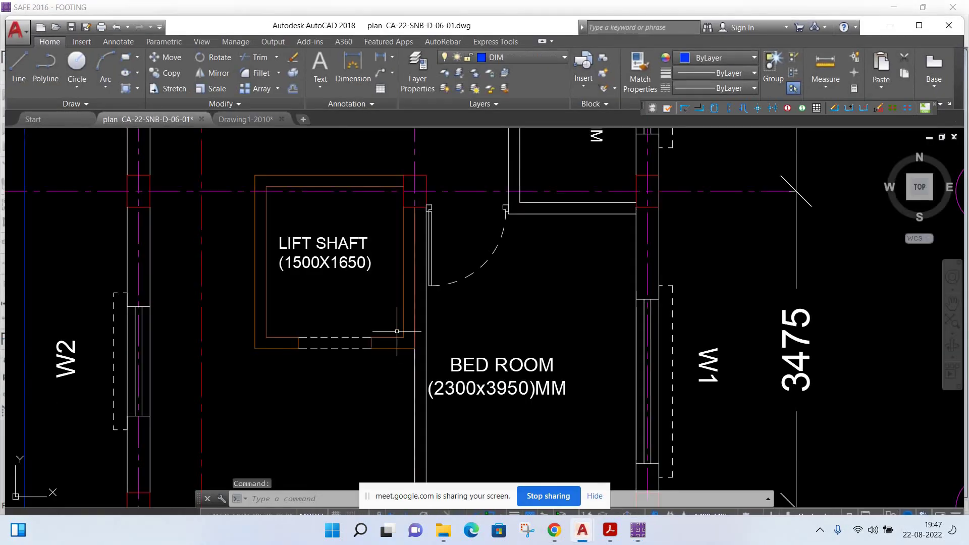
pyautogui.scroll(-5, 396, 317)
pyautogui.scroll(-2, 397, 317)
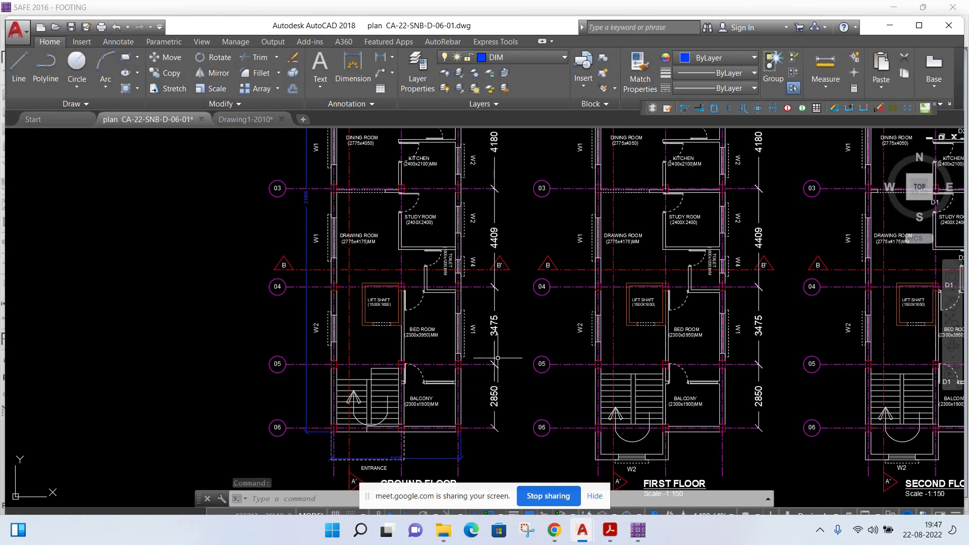
pyautogui.scroll(3, 390, 313)
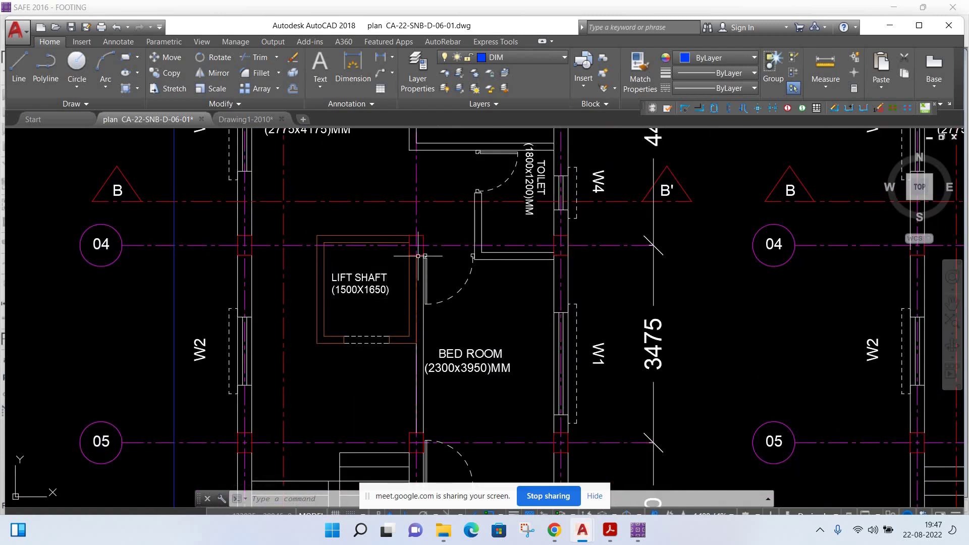
pyautogui.scroll(2, 414, 230)
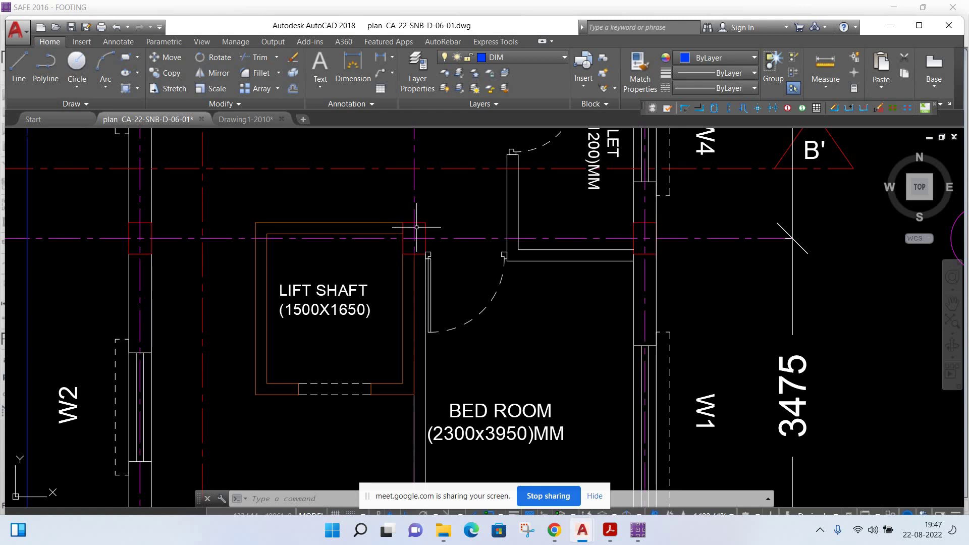
pyautogui.moveTo(416, 228); pyautogui.dragTo(425, 302, button='middle')
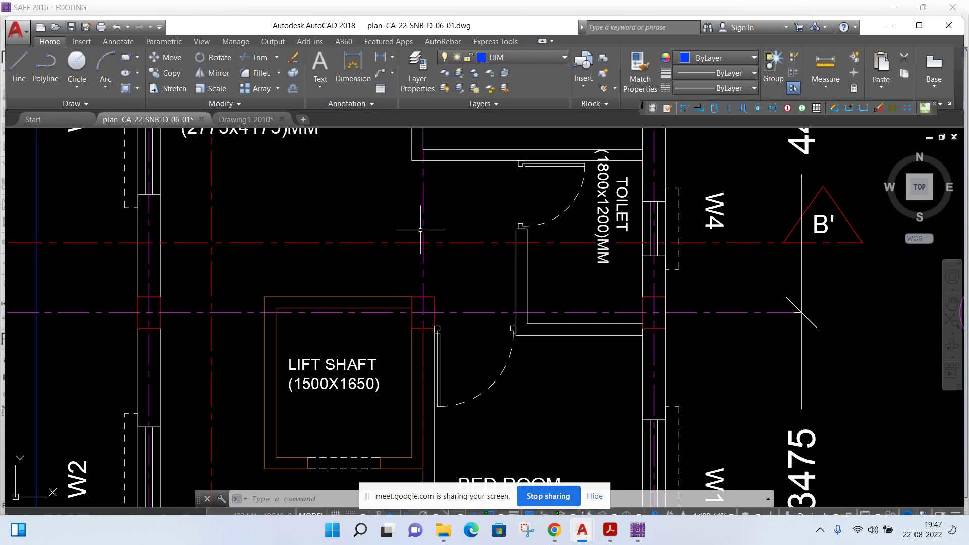
pyautogui.moveTo(426, 243); pyautogui.dragTo(435, 336, button='middle')
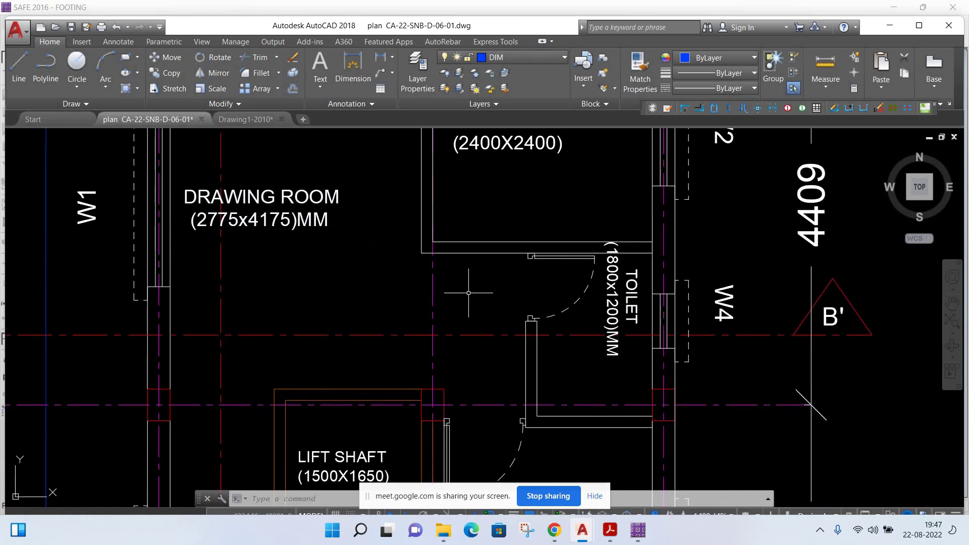
pyautogui.moveTo(468, 336); pyautogui.dragTo(464, 215, button='middle')
pyautogui.moveTo(485, 353); pyautogui.dragTo(486, 288, button='middle')
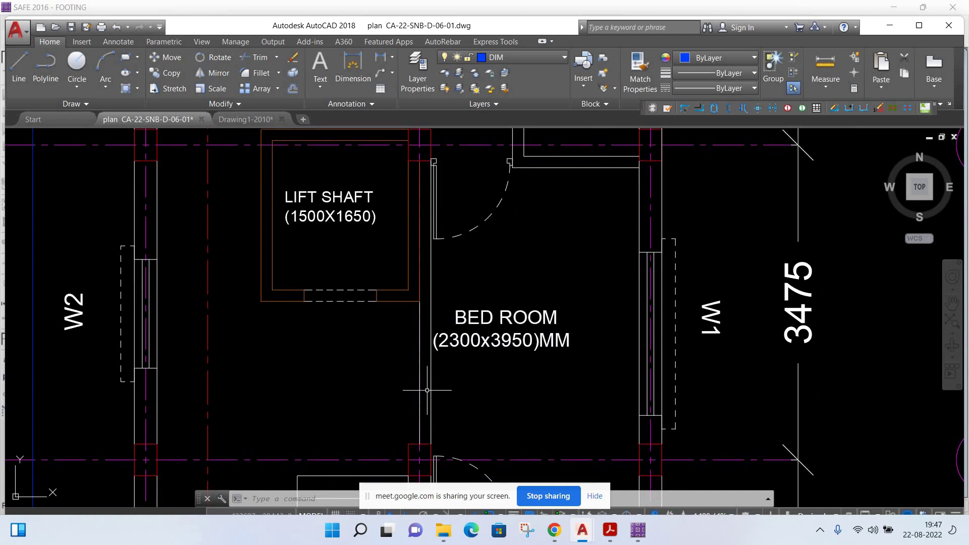
# - Centre the view on the lift shaft and bed room, then zoom back out
pyautogui.moveTo(430, 144); pyautogui.dragTo(427, 211, button='middle')
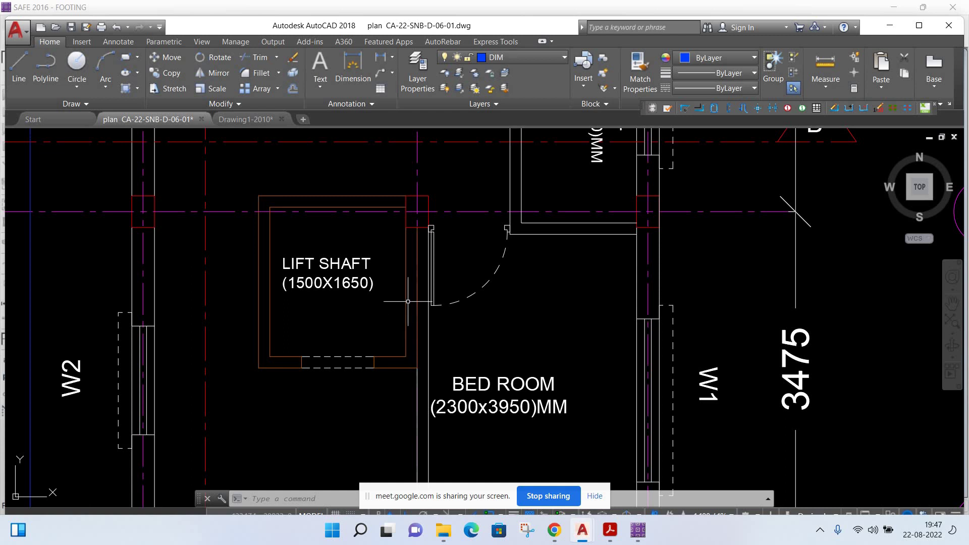
pyautogui.moveTo(414, 244); pyautogui.dragTo(415, 212, button='middle')
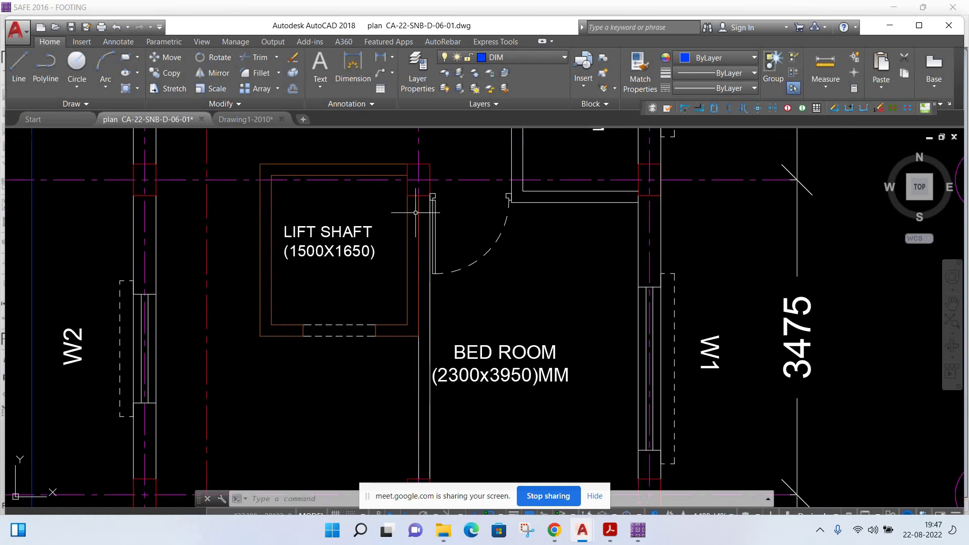
pyautogui.moveTo(414, 297); pyautogui.dragTo(408, 239, button='middle')
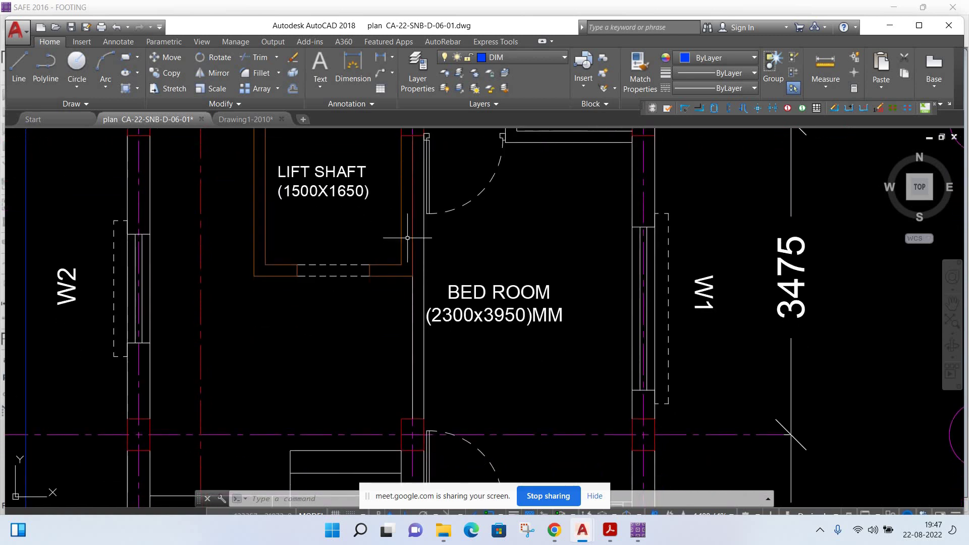
pyautogui.moveTo(409, 280); pyautogui.dragTo(407, 315, button='middle')
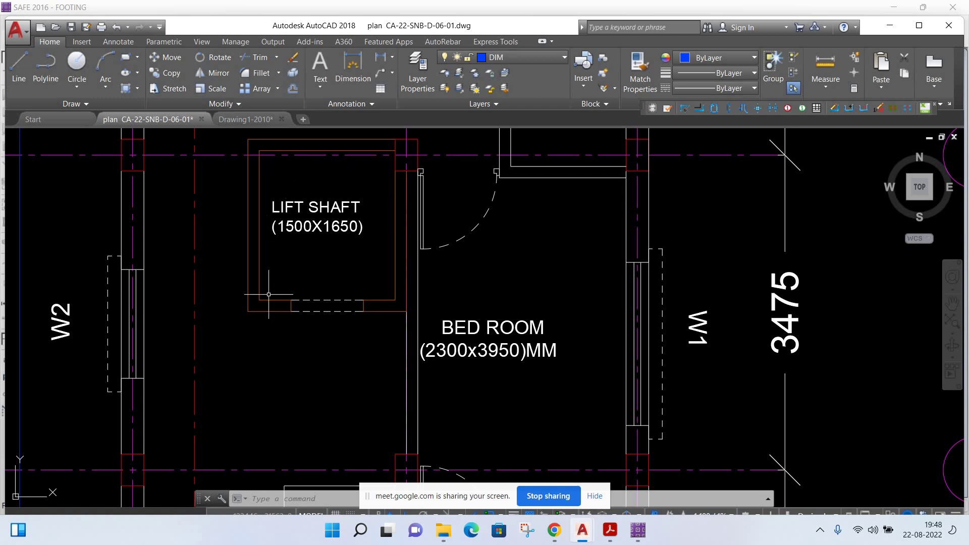
pyautogui.moveTo(278, 240); pyautogui.dragTo(291, 295, button='middle')
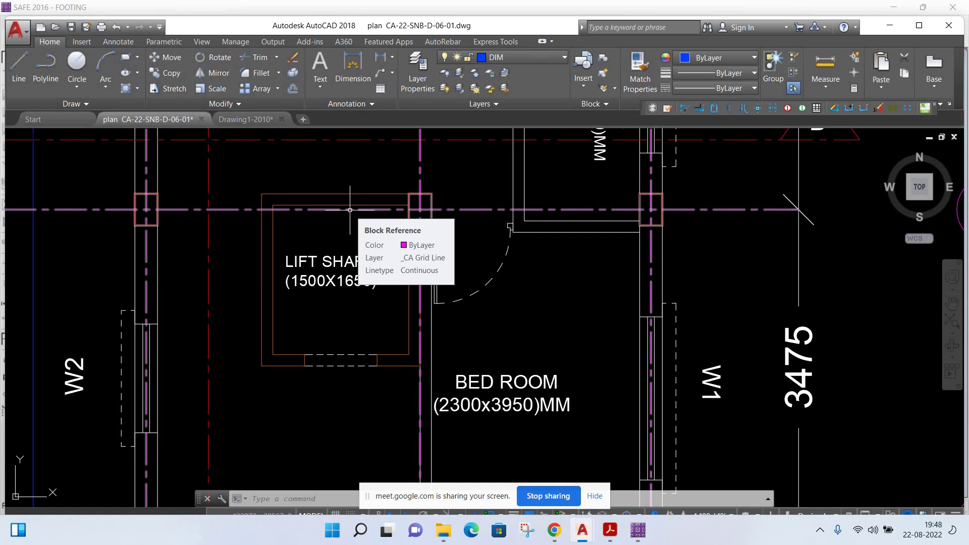
pyautogui.scroll(-2, 323, 283)
pyautogui.scroll(-2, 301, 292)
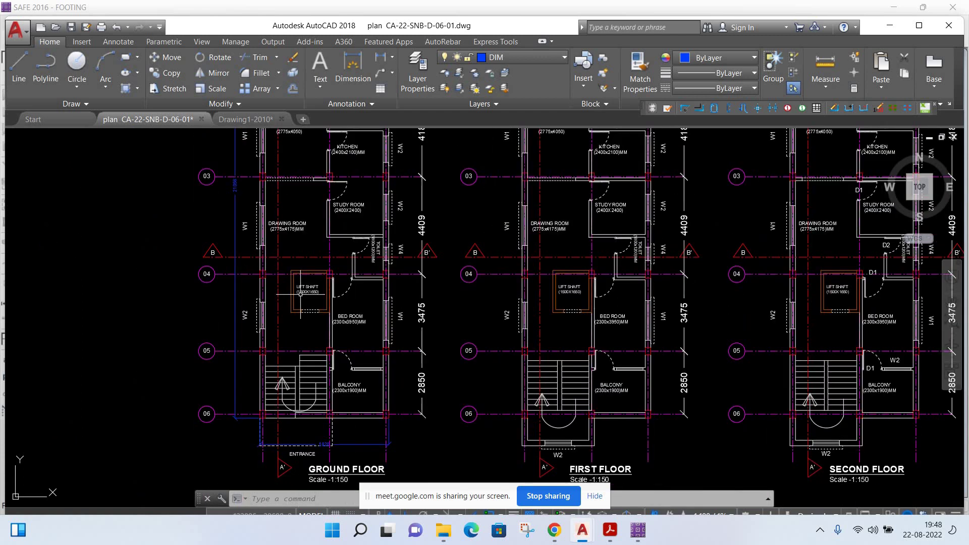
pyautogui.scroll(-2, 308, 316)
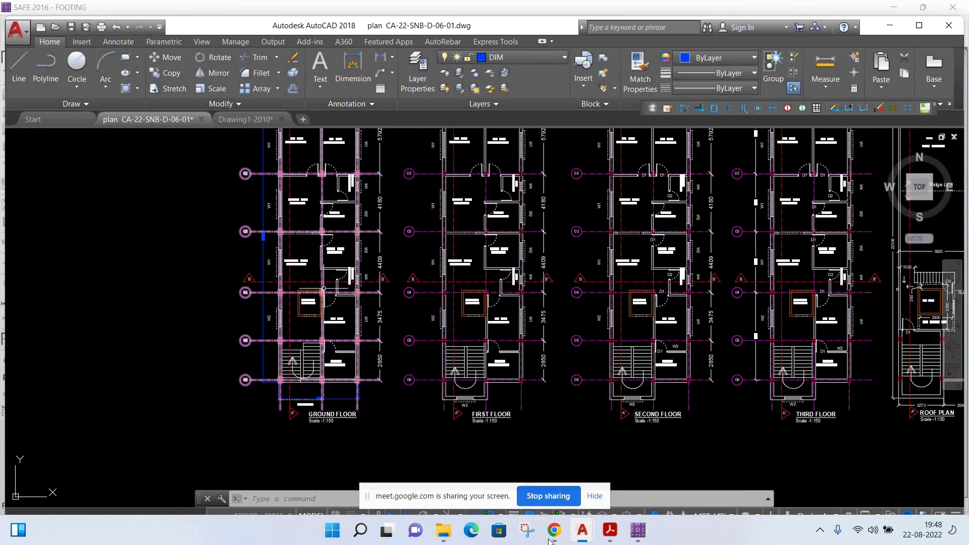
pyautogui.moveTo(554, 530)
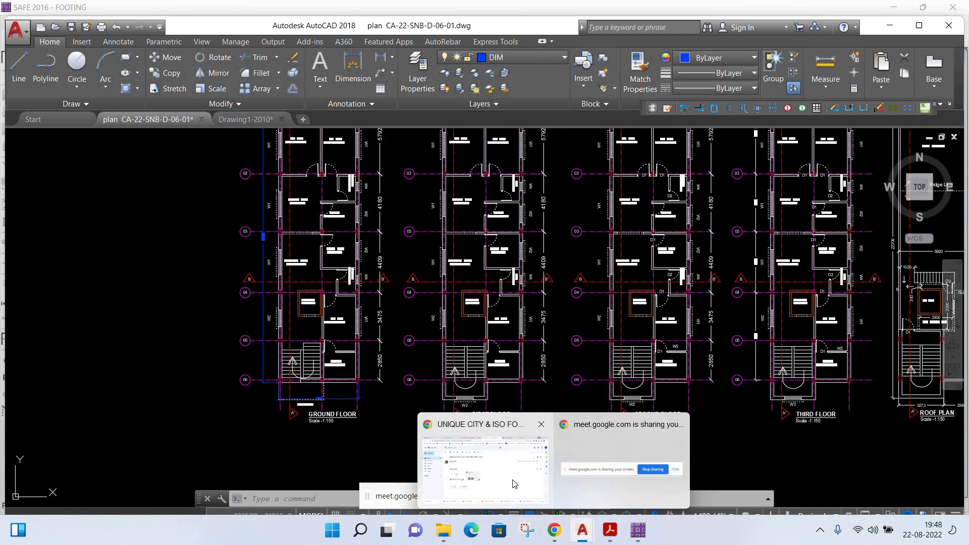
# - Return to the Meet call, stop presenting, and scroll through the in-call messages
pyautogui.click(514, 484)
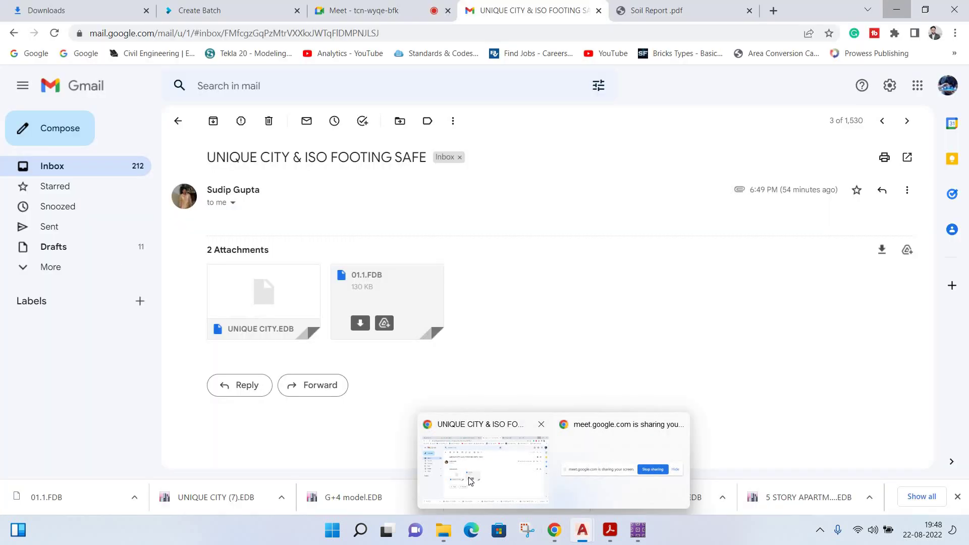
pyautogui.click(374, 5)
pyautogui.click(353, 222)
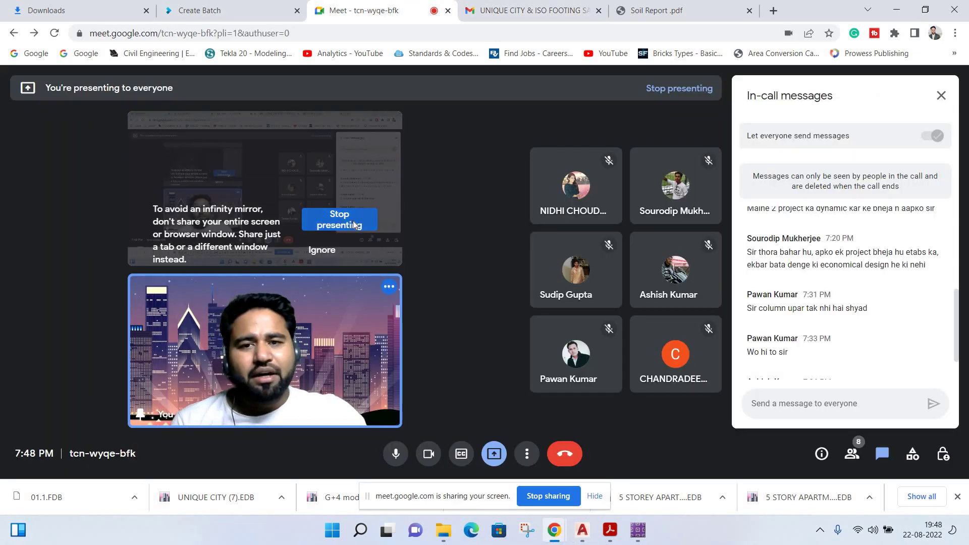
pyautogui.scroll(-2, 813, 349)
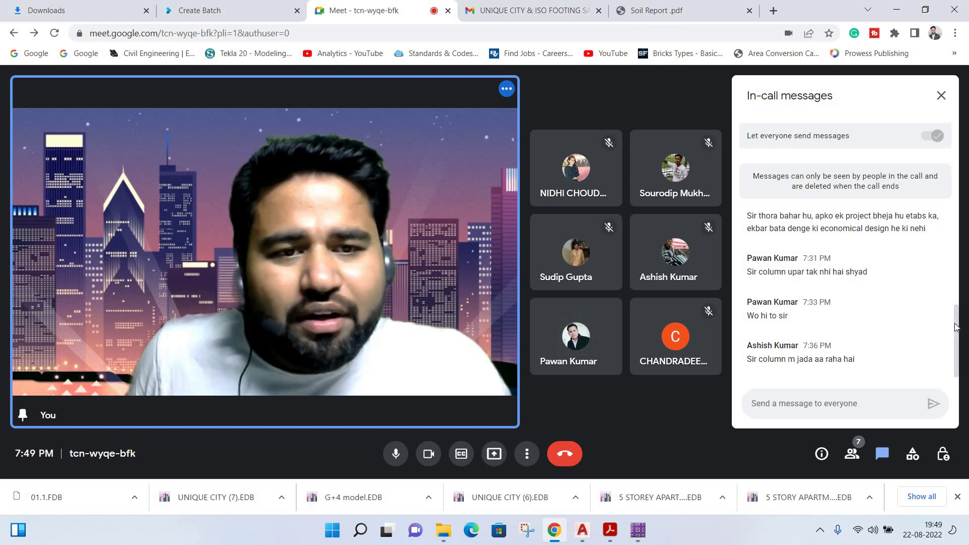
pyautogui.scroll(2, 955, 297)
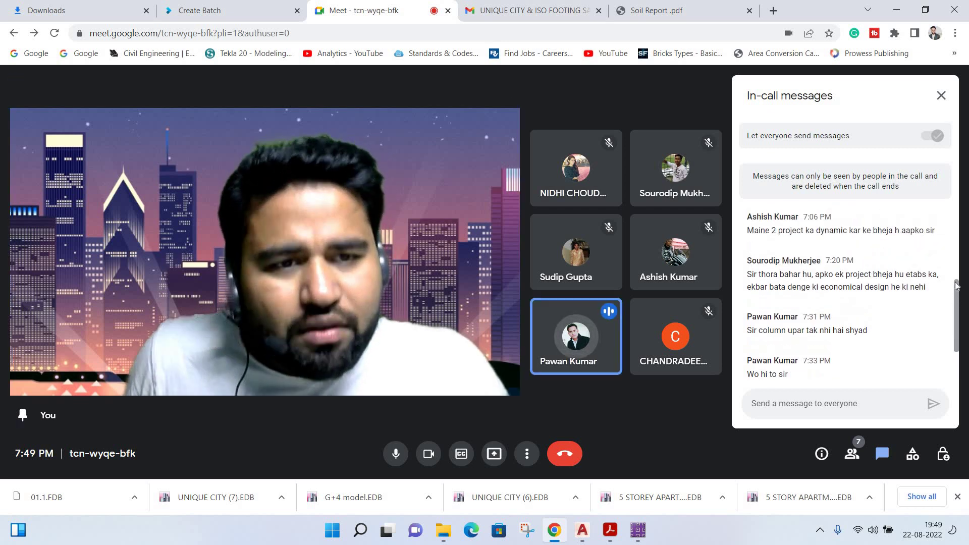
pyautogui.scroll(1, 956, 293)
pyautogui.scroll(-1, 955, 288)
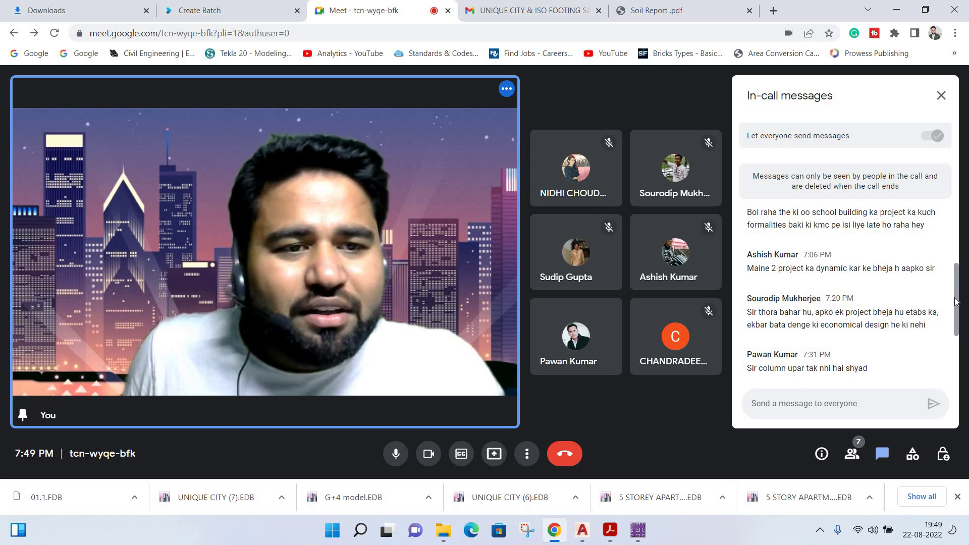
pyautogui.scroll(-2, 954, 327)
pyautogui.scroll(-2, 954, 327)
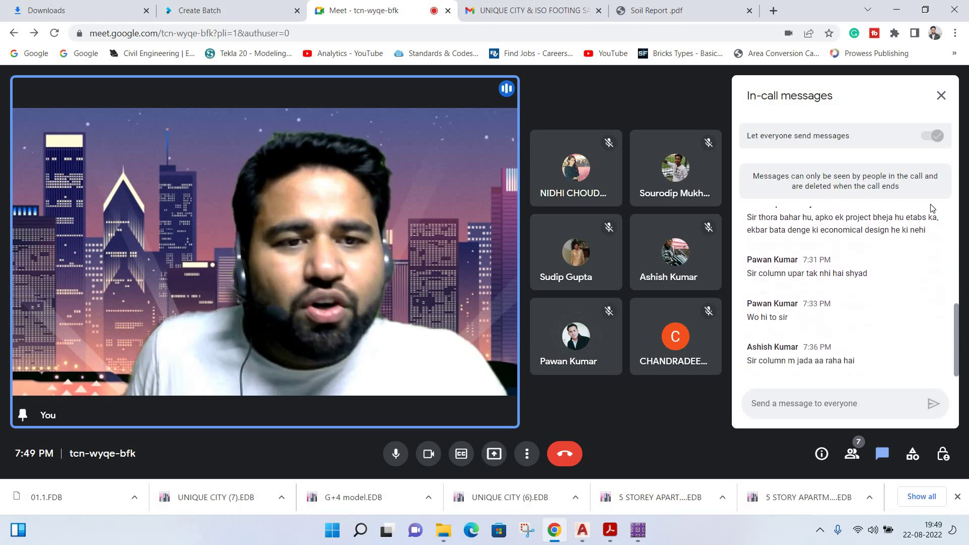
# - Close the chat and the downloads bar, then reopen the chat to re-read messages
pyautogui.click(941, 97)
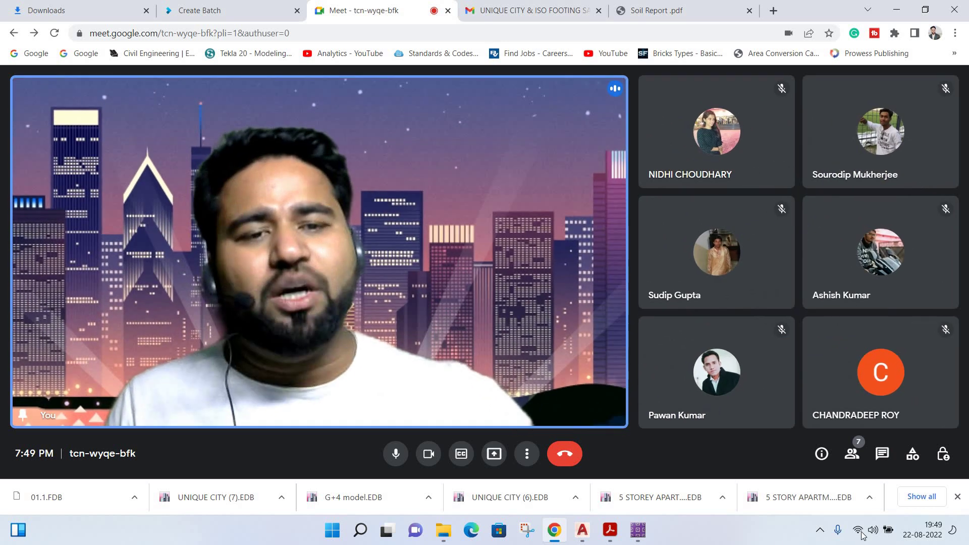
pyautogui.click(957, 495)
pyautogui.click(881, 486)
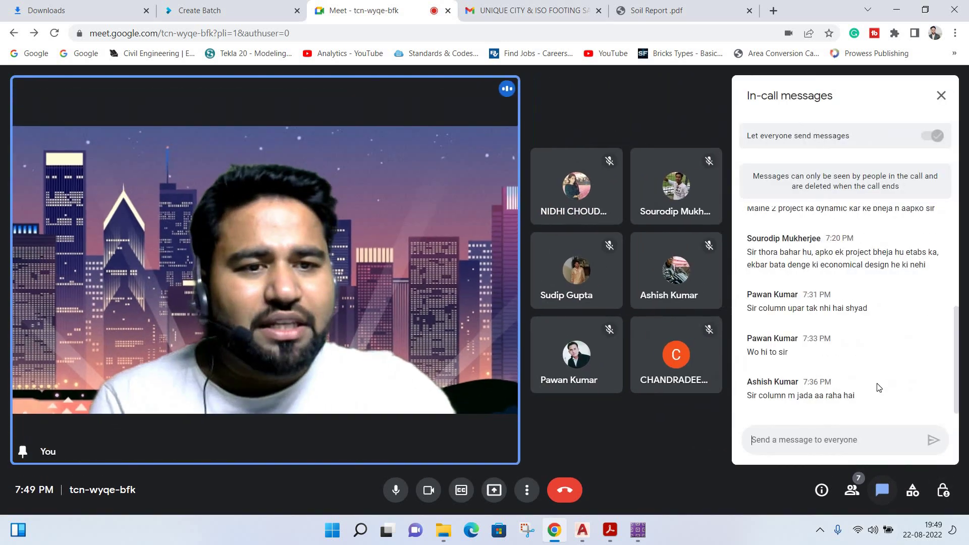
pyautogui.scroll(4, 878, 387)
pyautogui.scroll(-4, 879, 387)
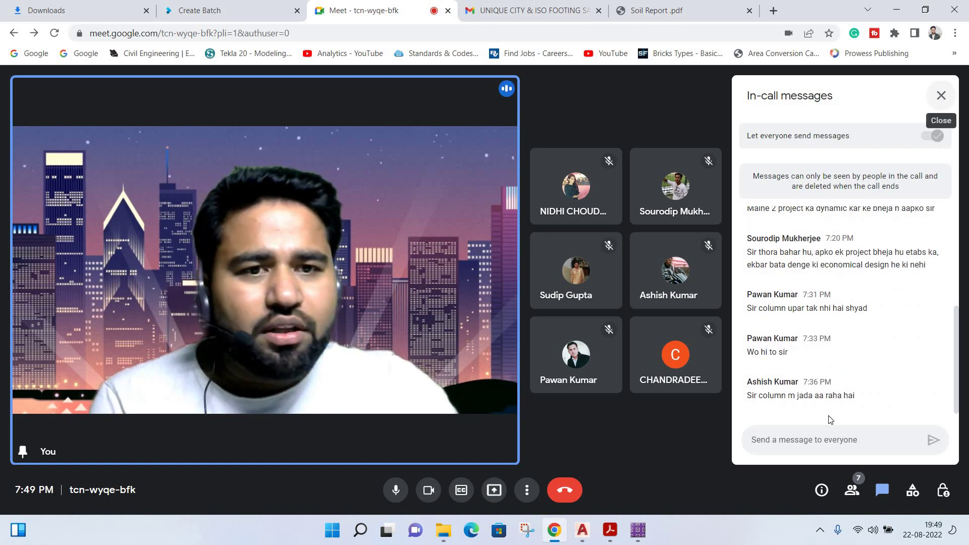
pyautogui.click(939, 96)
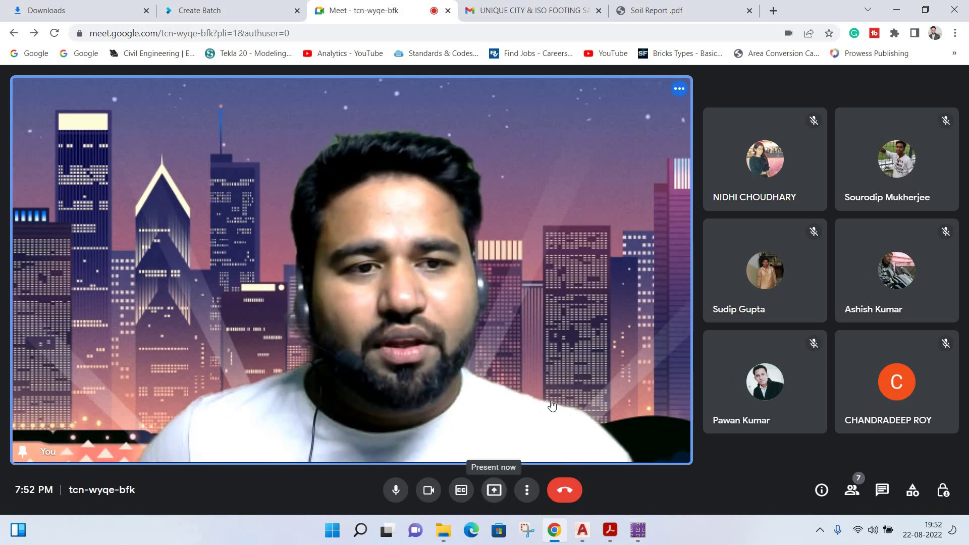
# - Present the entire screen in Meet and switch to the footing SAFE email tab
pyautogui.click(496, 490)
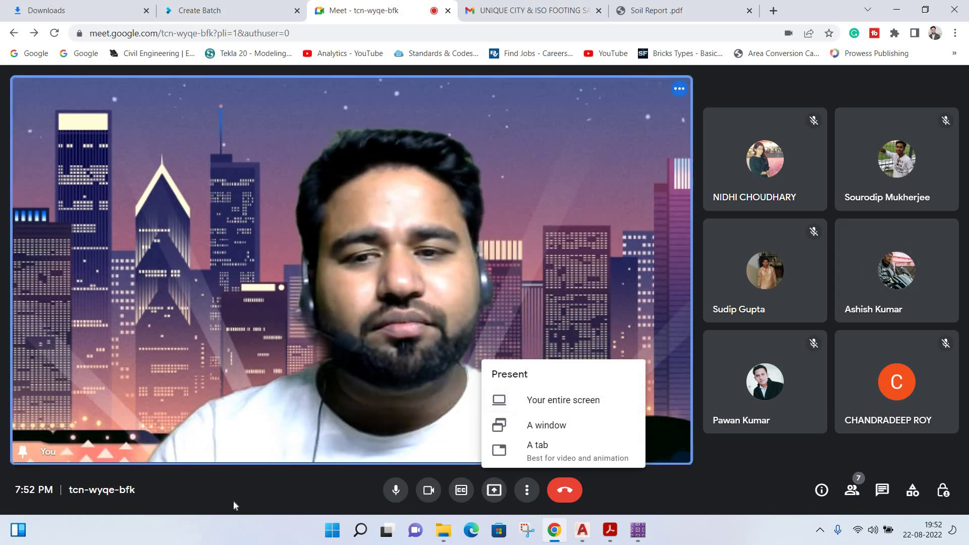
pyautogui.click(233, 503)
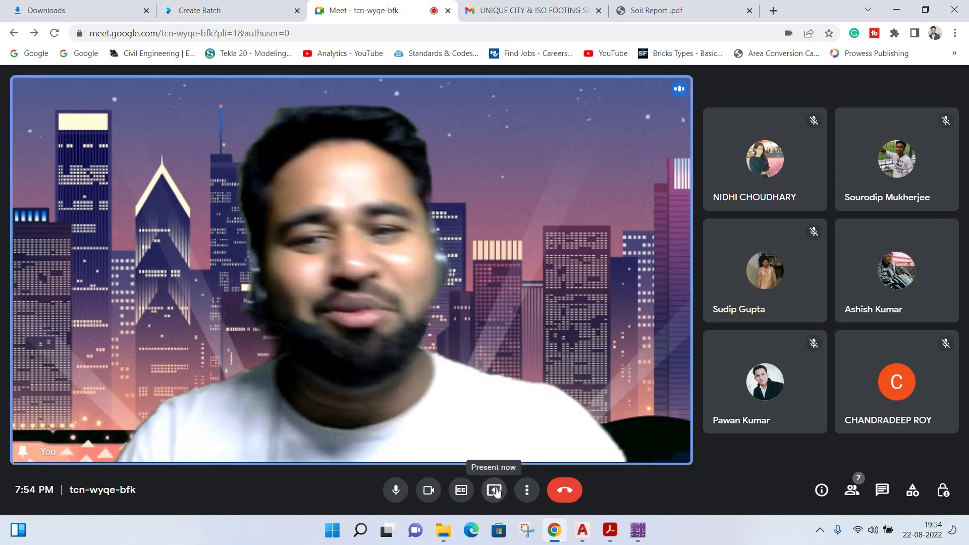
pyautogui.click(495, 490)
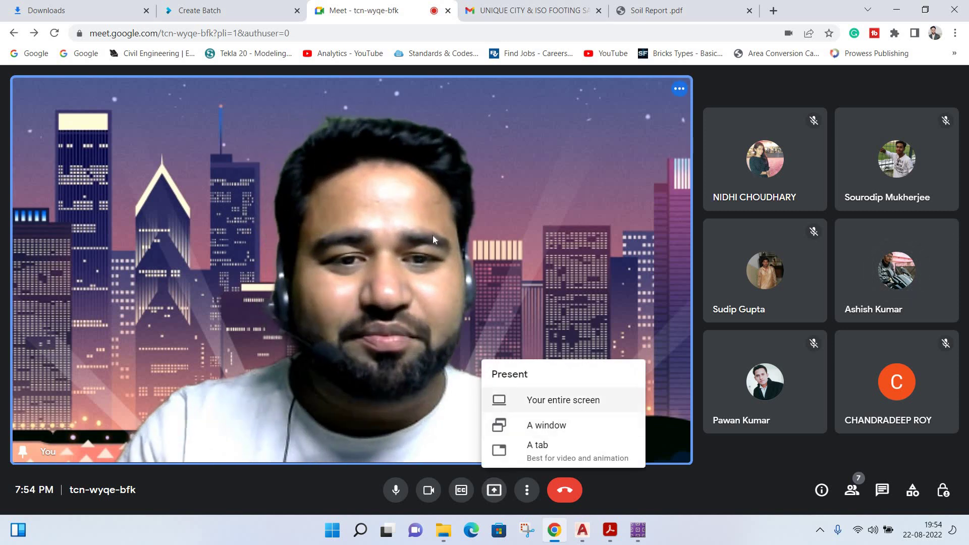
pyautogui.click(563, 400)
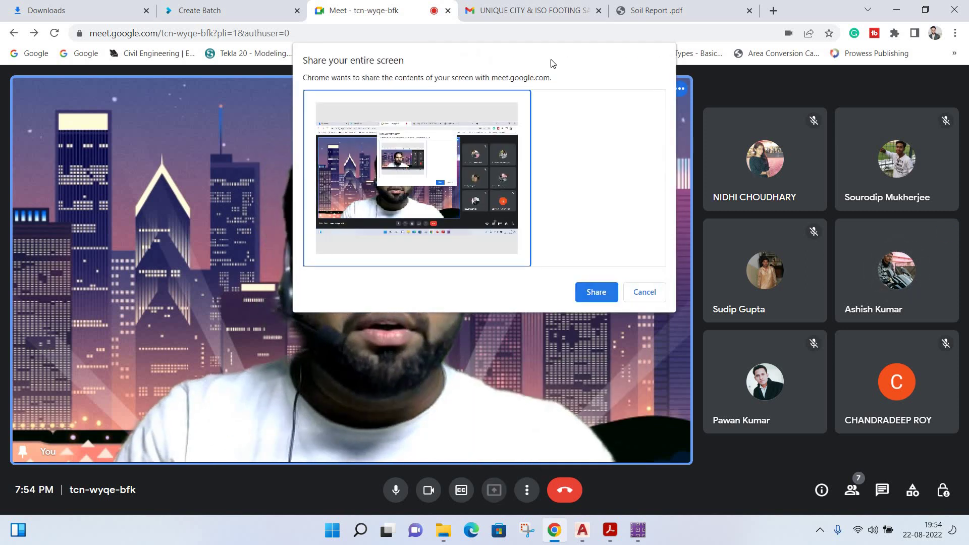
pyautogui.click(591, 289)
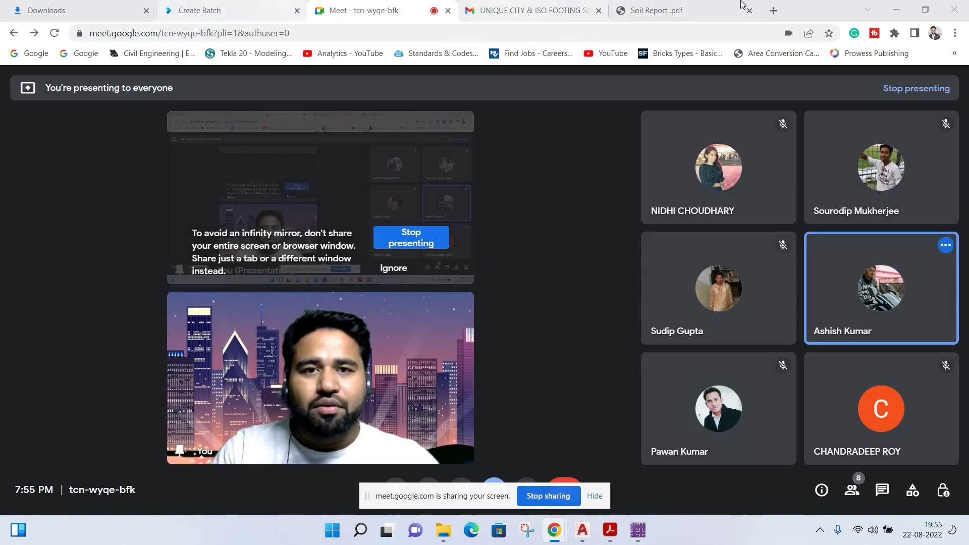
pyautogui.hotkey('ctrl', 'Tab')
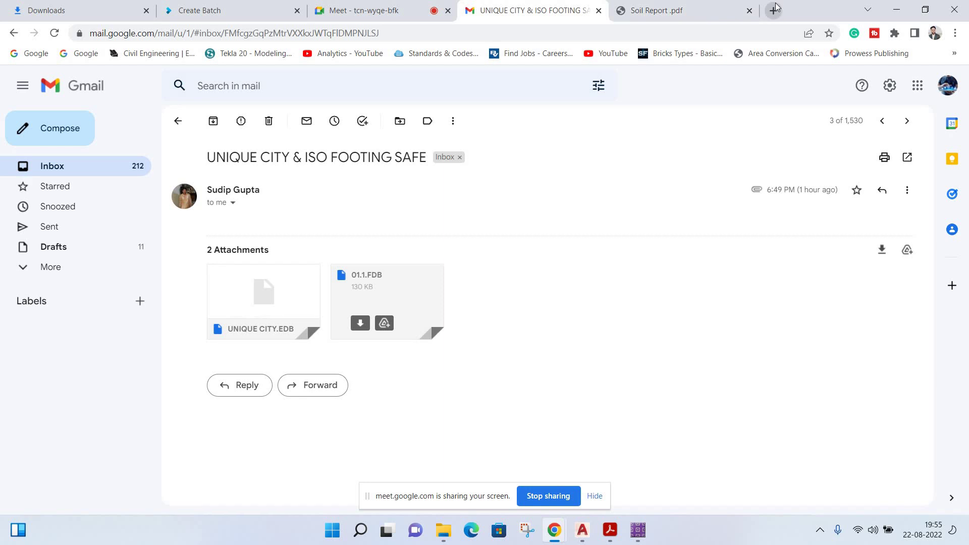
# - Go to getintopc.com in a new browser tab
pyautogui.click(774, 10)
pyautogui.write('ww')
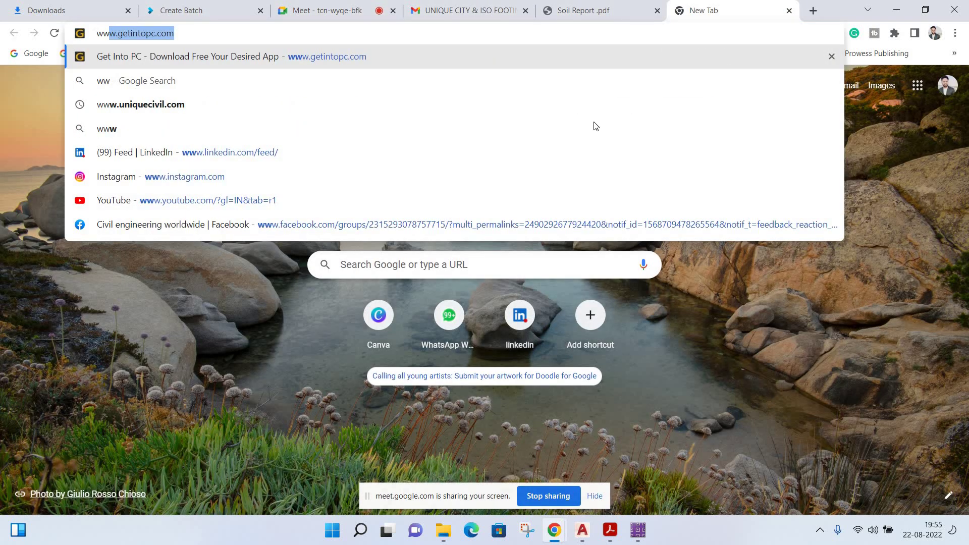
pyautogui.press('Return')
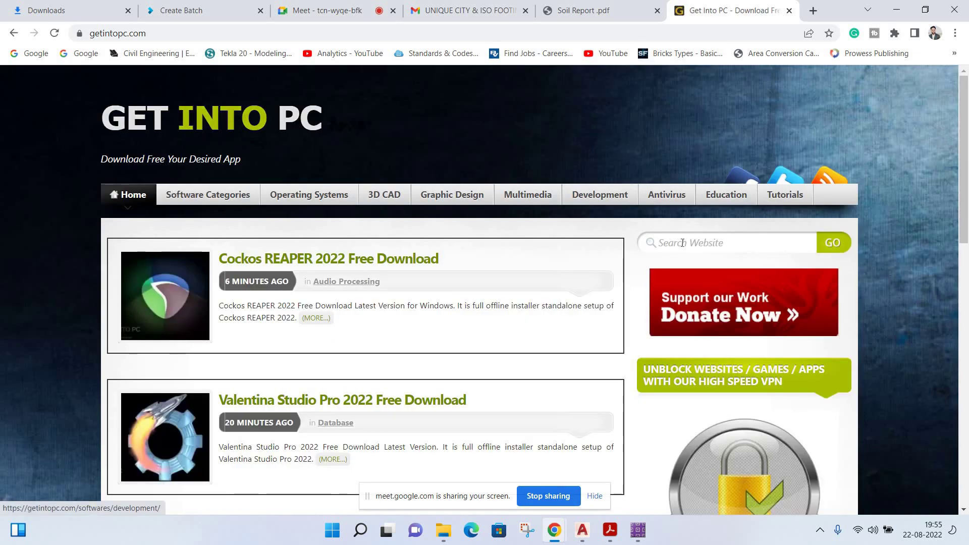
# - Fill the site search box with 'revit 2020' from the suggestions
pyautogui.click(727, 243)
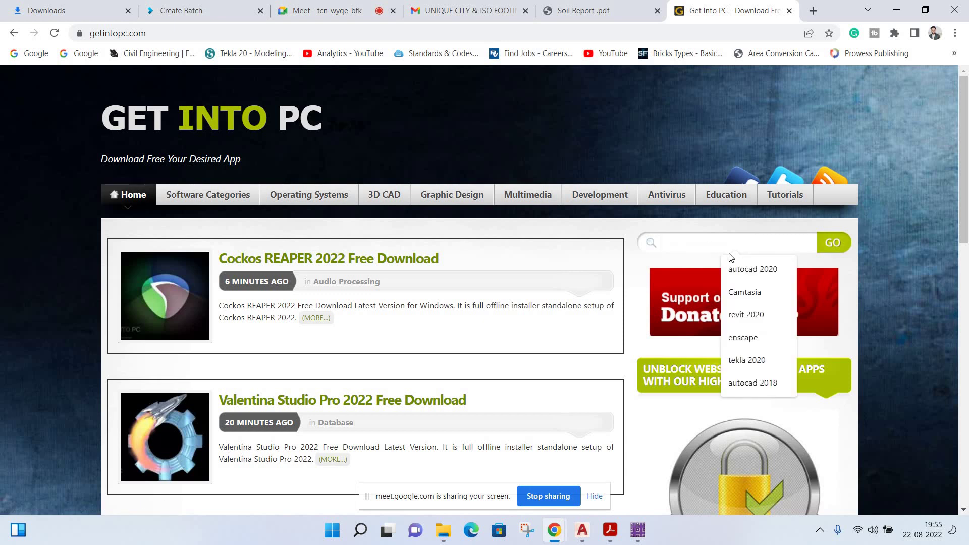
pyautogui.write('revit 2020')
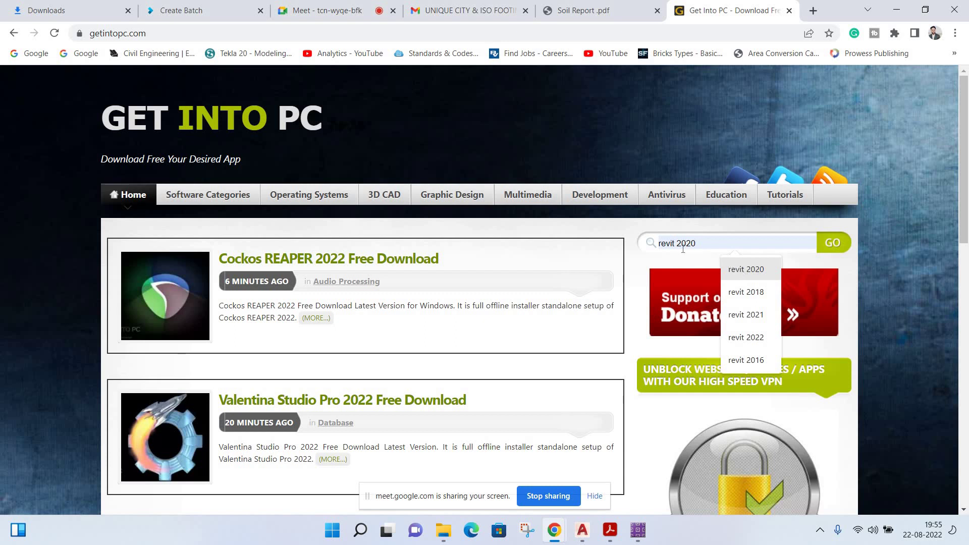
pyautogui.press('Return')
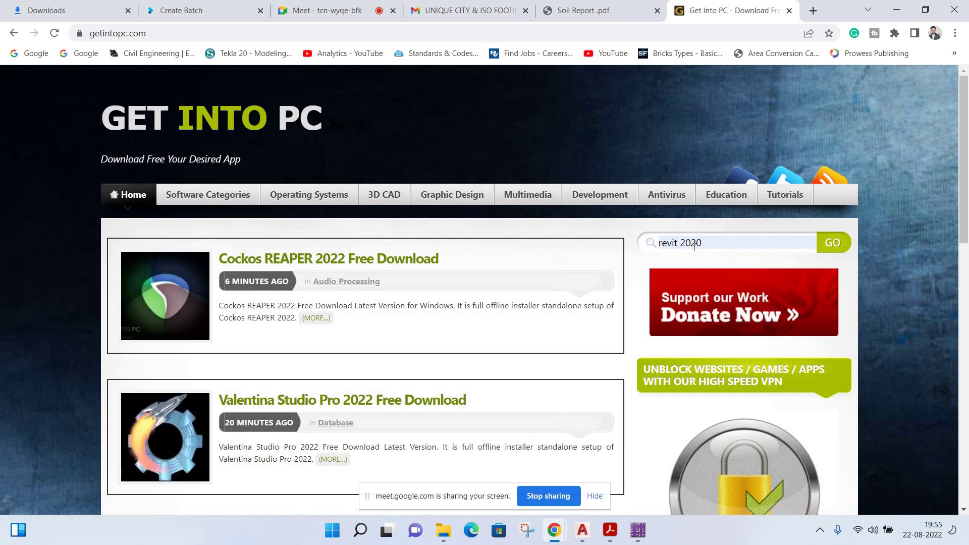
# - Run the revit 2020 search and open the Revit 2020 result in a new tab
pyautogui.click(834, 244)
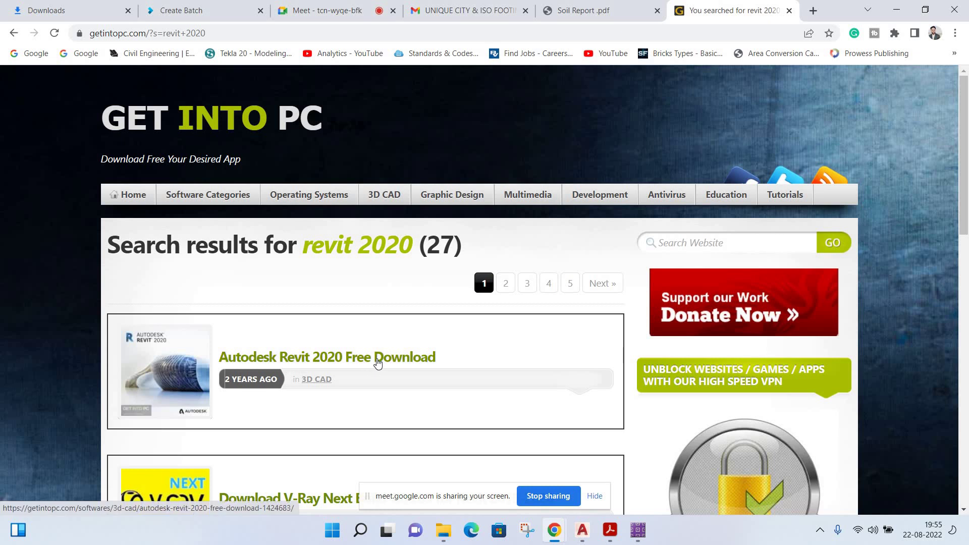
pyautogui.rightClick(379, 357)
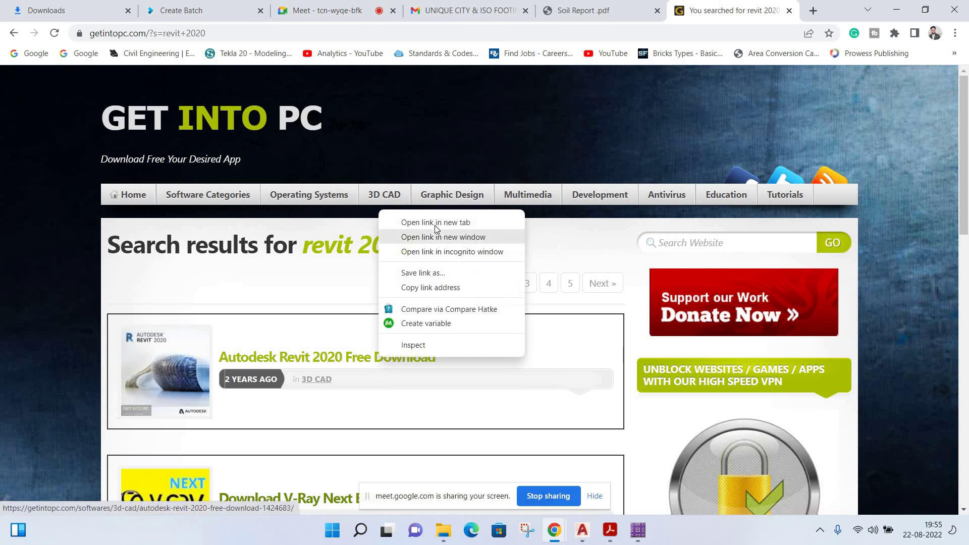
pyautogui.click(435, 222)
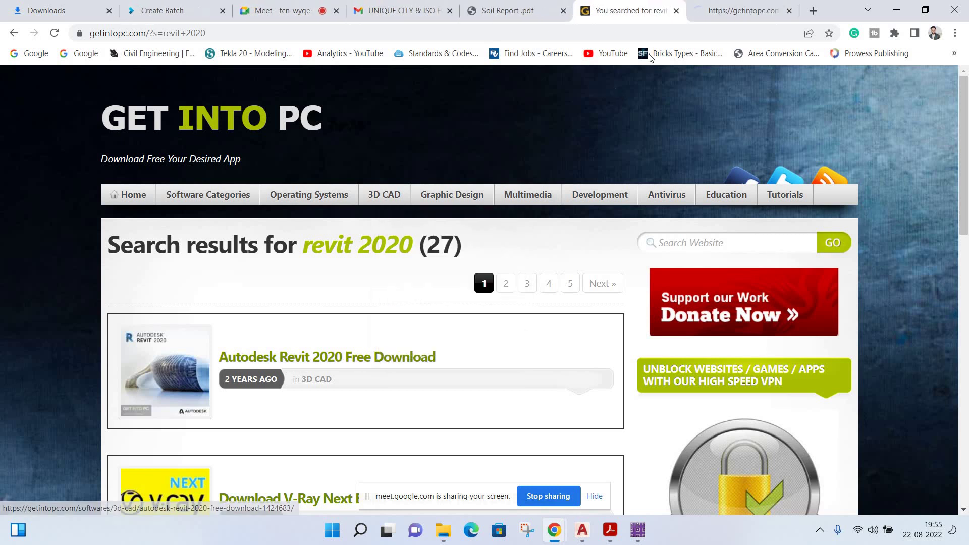
# - Scroll through the Autodesk Revit 2020 download page, then stop presenting in Google Meet
pyautogui.click(721, 6)
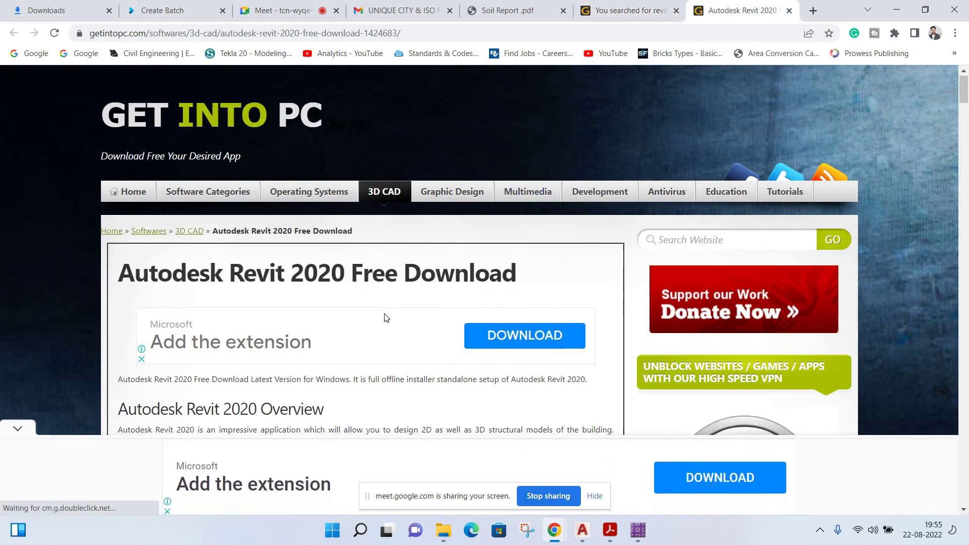
pyautogui.scroll(-4, 386, 317)
pyautogui.scroll(-5, 386, 317)
pyautogui.scroll(-5, 386, 317)
pyautogui.scroll(-5, 385, 316)
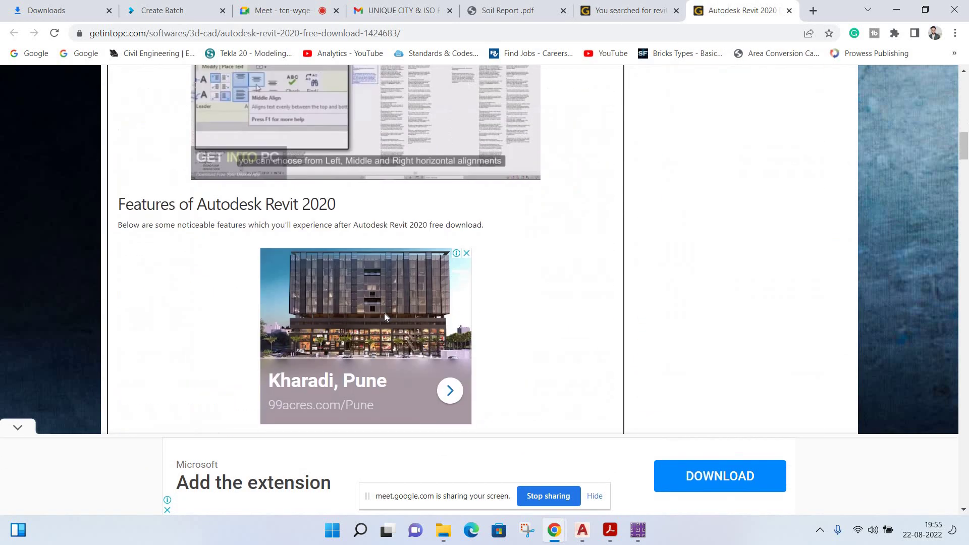
pyautogui.scroll(-3, 385, 317)
pyautogui.scroll(-5, 384, 317)
pyautogui.scroll(-5, 426, 284)
pyautogui.scroll(-6, 426, 284)
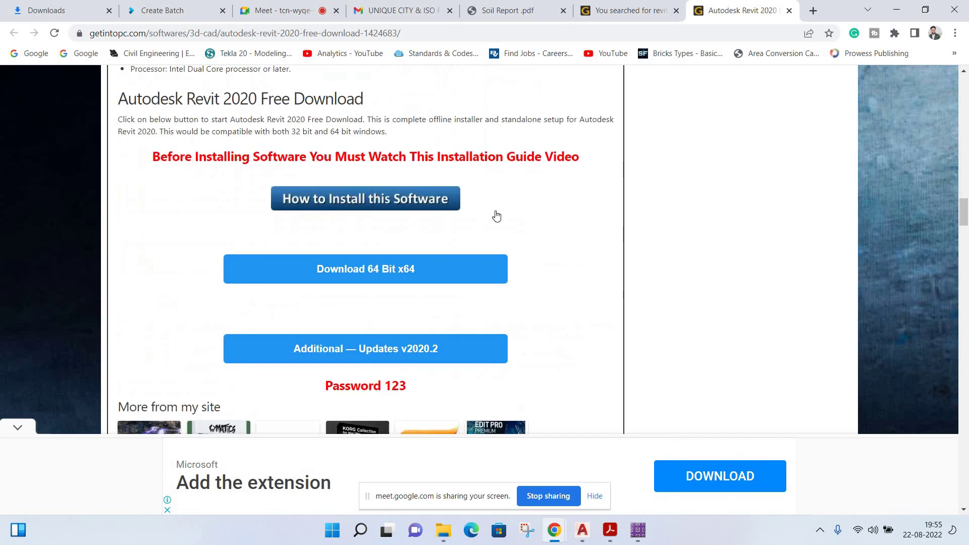
pyautogui.scroll(-1, 494, 217)
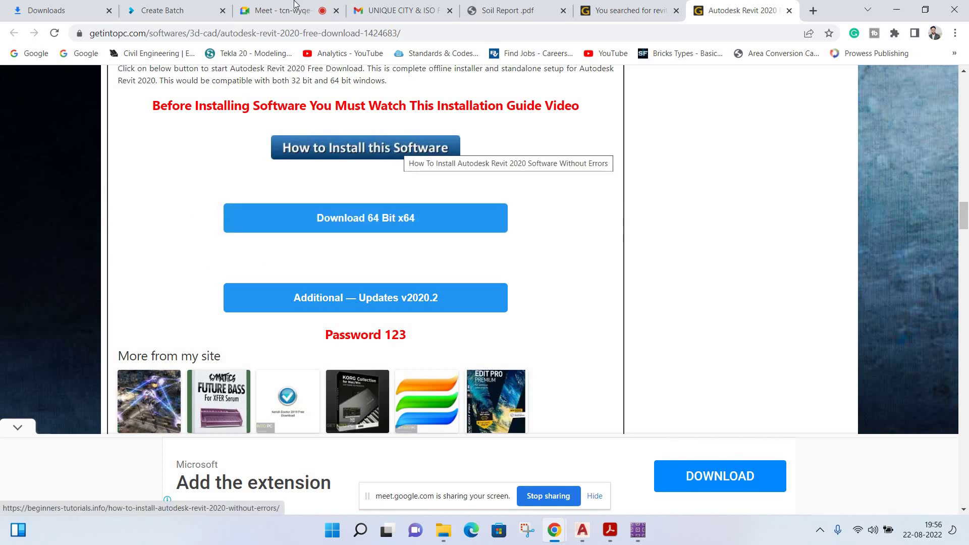
pyautogui.click(295, 7)
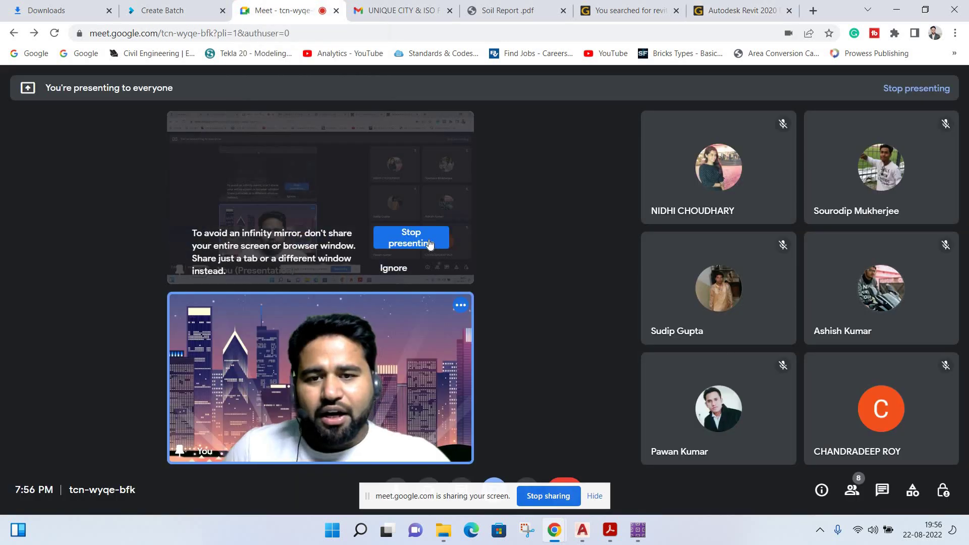
pyautogui.click(548, 495)
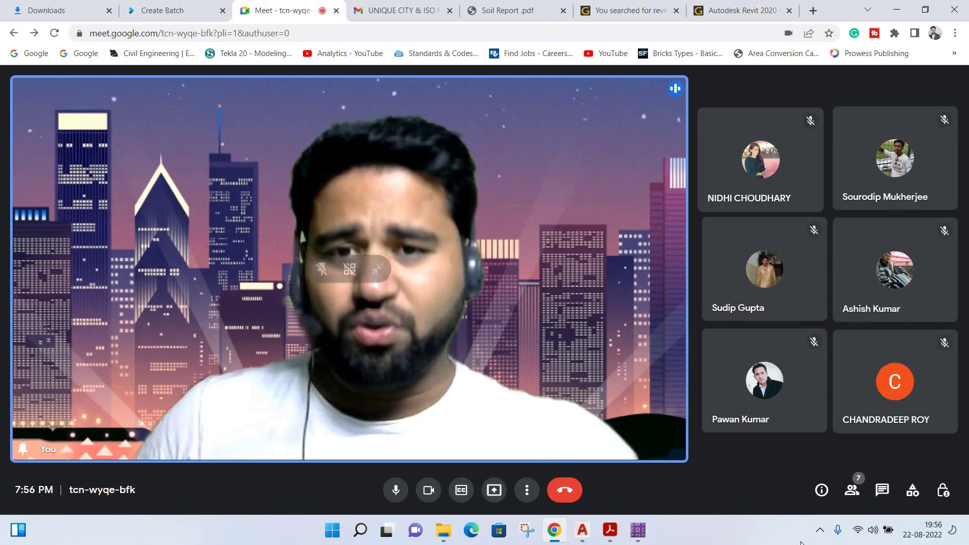